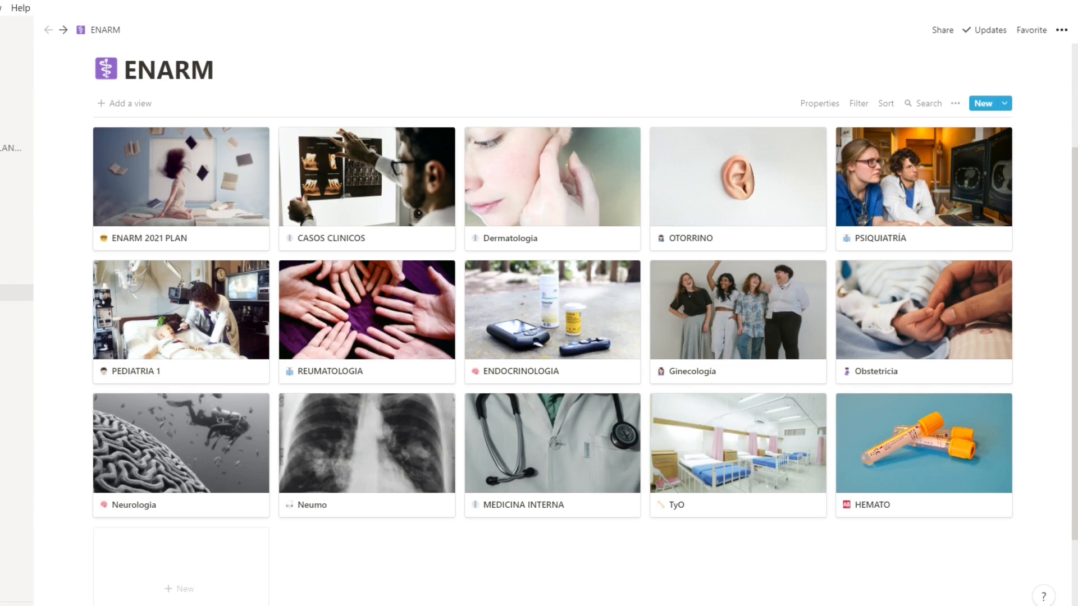
Open the REUMATOLOGIA page and review its TEMAS database in the timeline view and the Default view
{"action": "left_click", "coordinate": [404, 324]}
{"action": "scroll", "coordinate": [404, 324], "scroll_direction": "down", "scroll_amount": 5}
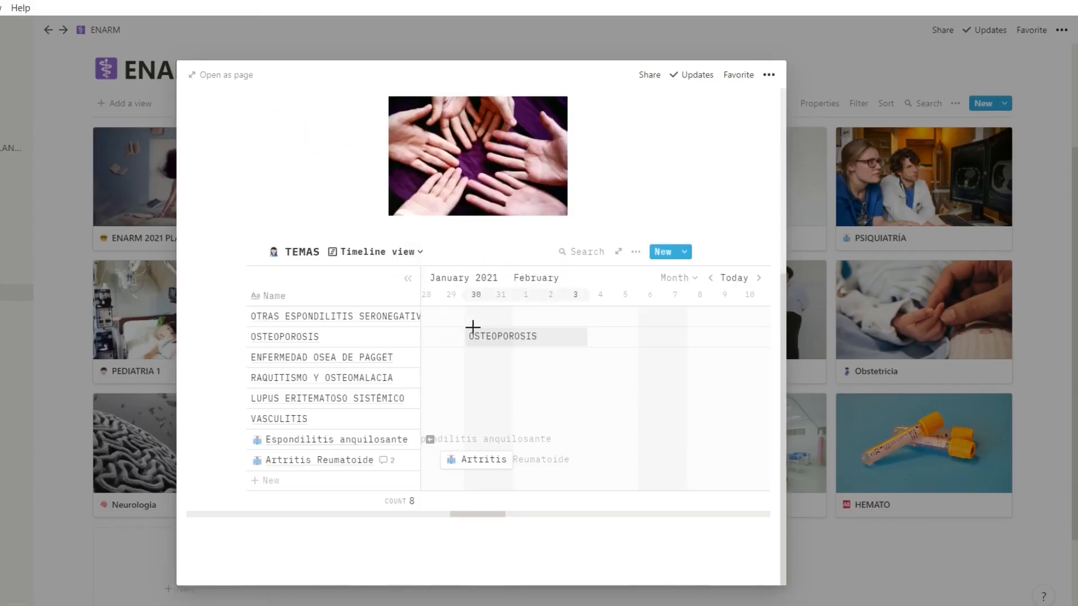
{"action": "left_click", "coordinate": [405, 253]}
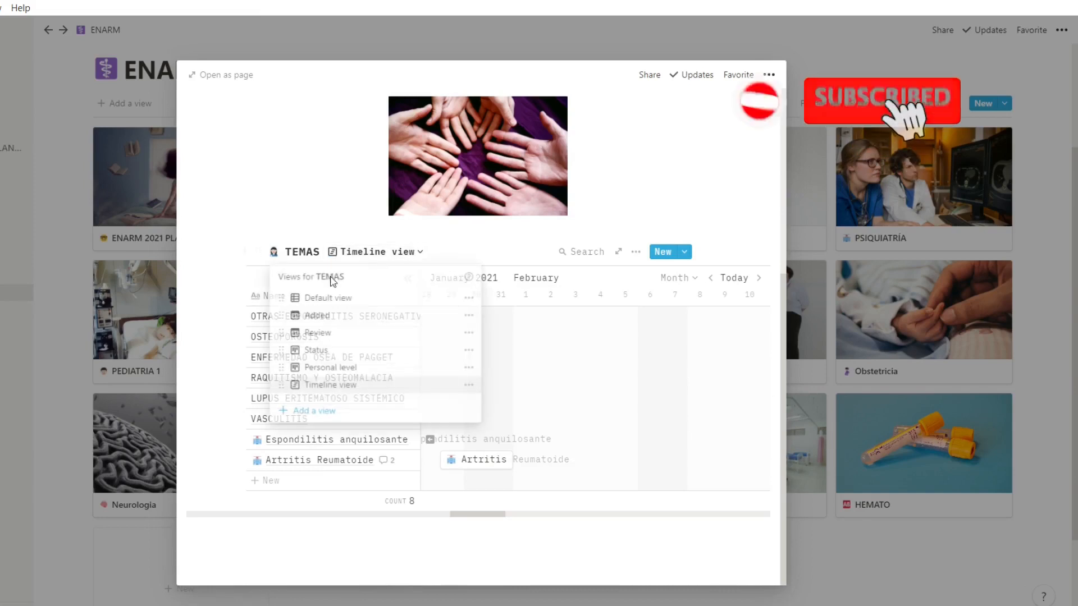
{"action": "left_click", "coordinate": [314, 298]}
{"action": "scroll", "coordinate": [323, 325], "scroll_direction": "down", "scroll_amount": 2}
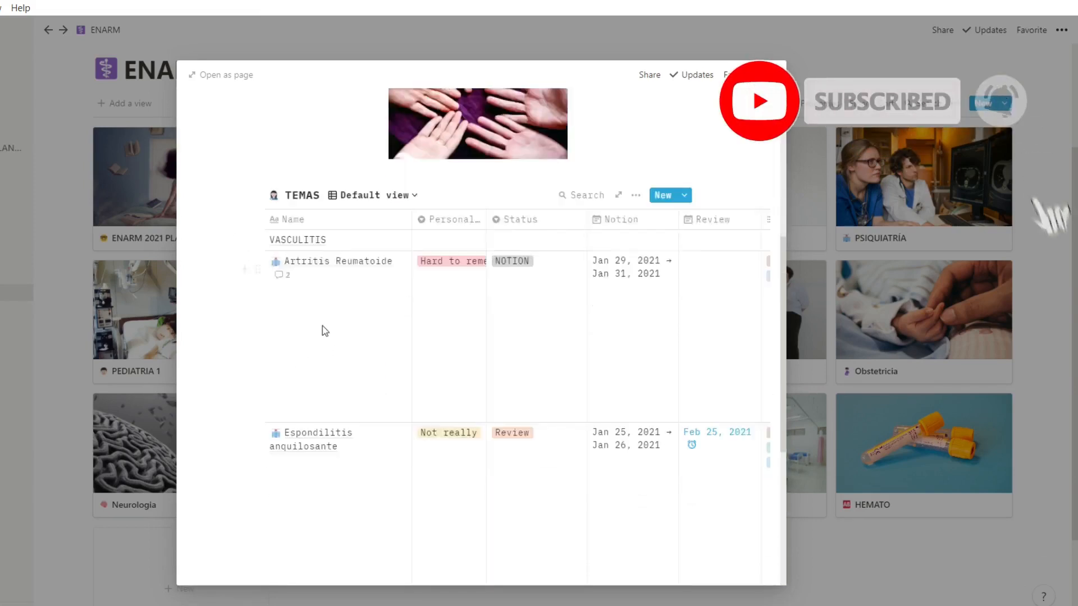
View the TEMAS database in its Added calendar and its Status board
{"action": "left_click", "coordinate": [406, 174]}
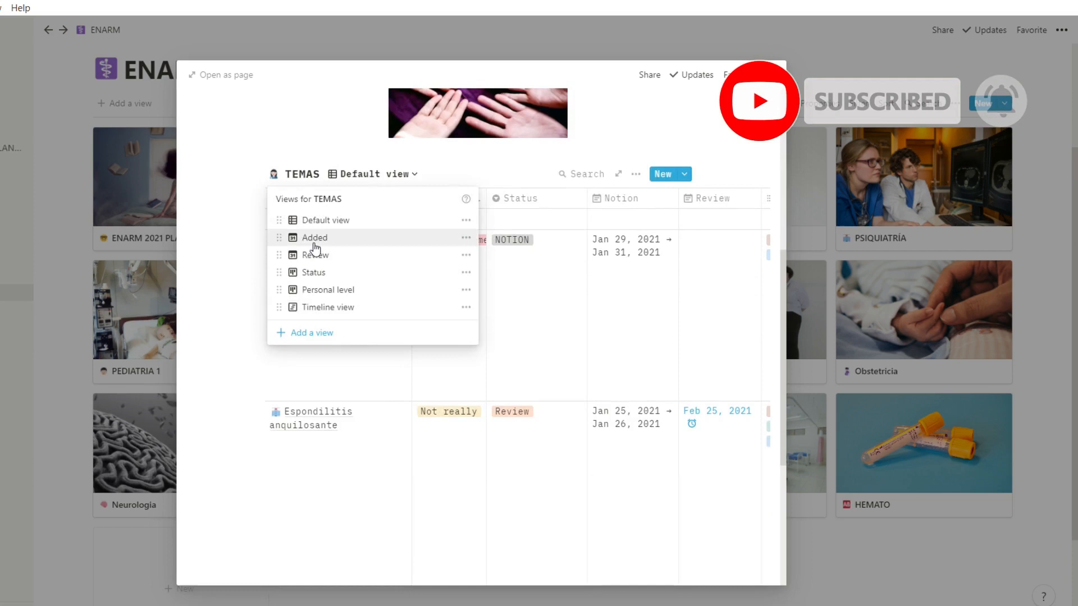
{"action": "left_click", "coordinate": [348, 238]}
{"action": "scroll", "coordinate": [421, 382], "scroll_direction": "down", "scroll_amount": 1}
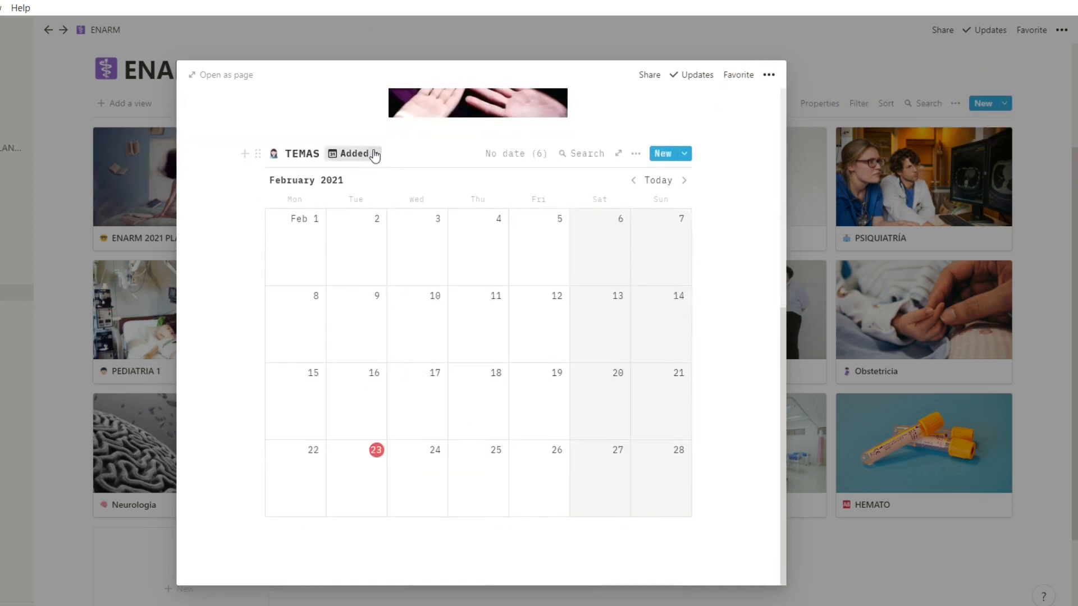
{"action": "left_click", "coordinate": [371, 154]}
{"action": "left_click", "coordinate": [297, 252]}
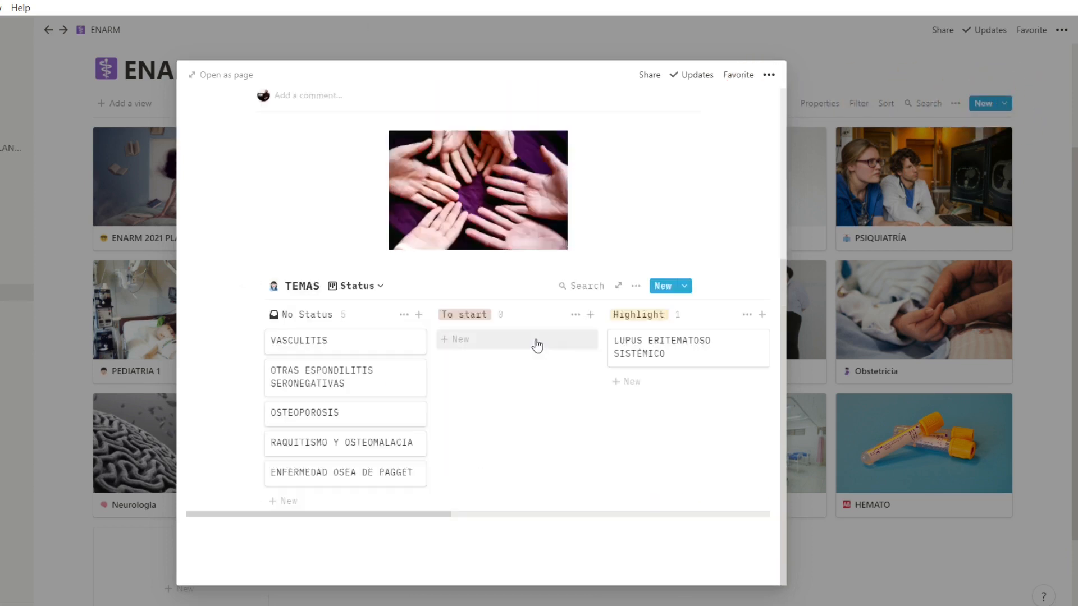
Examine the columns of the GINECO Status board and return to the ENARM gallery
{"action": "scroll", "coordinate": [534, 344], "scroll_direction": "down", "scroll_amount": 5}
{"action": "scroll", "coordinate": [456, 517], "scroll_direction": "right", "scroll_amount": 10}
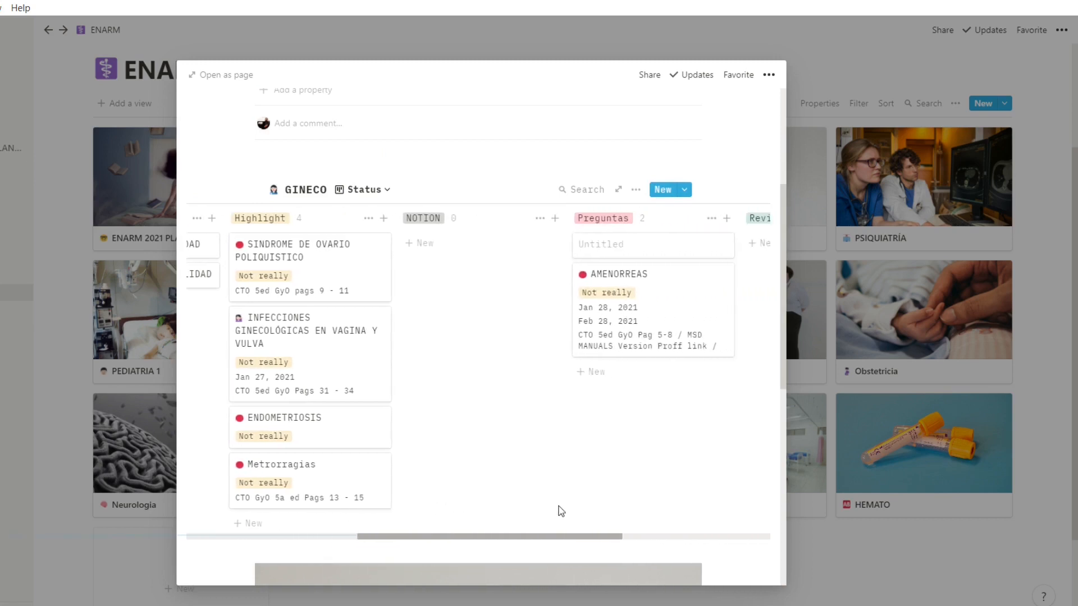
{"action": "scroll", "coordinate": [584, 511], "scroll_direction": "left", "scroll_amount": 8}
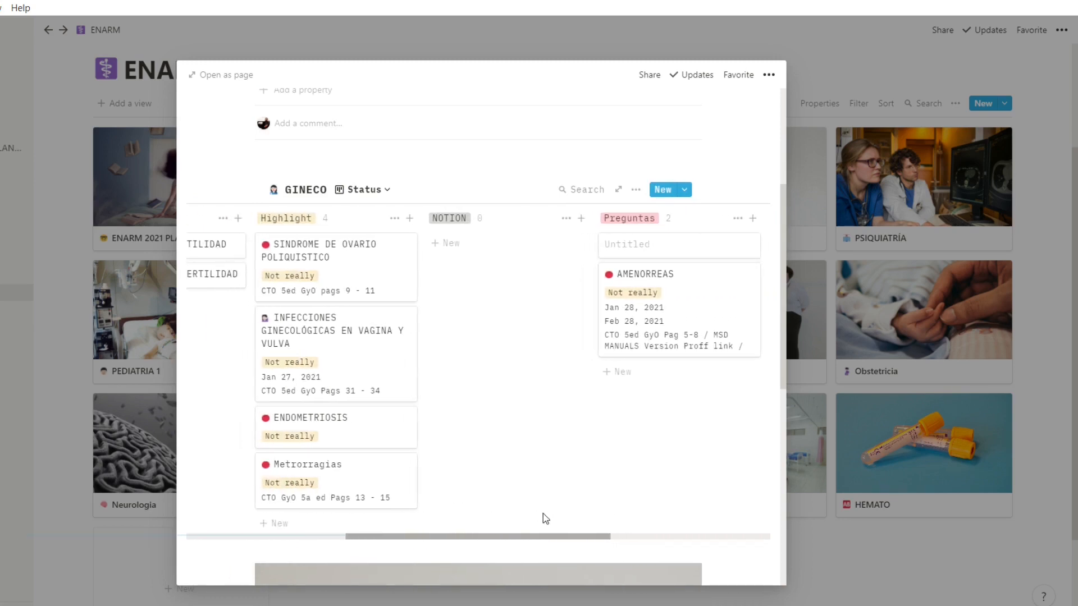
{"action": "left_click", "coordinate": [929, 581]}
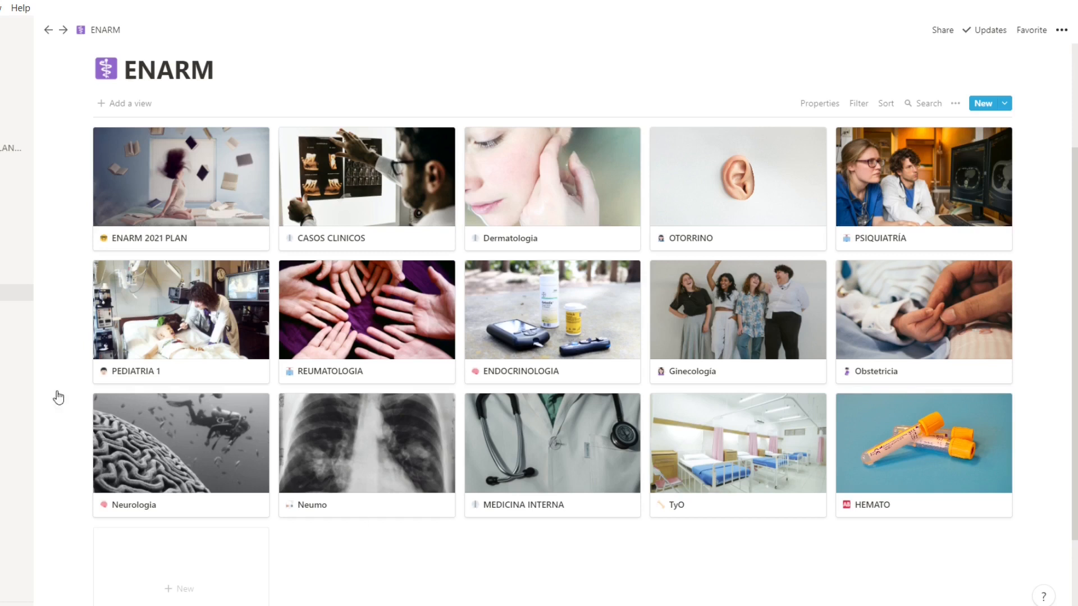
Create a new empty page in the ENARM PLANTILLA gallery and open it as a full page
{"action": "left_click", "coordinate": [11, 344]}
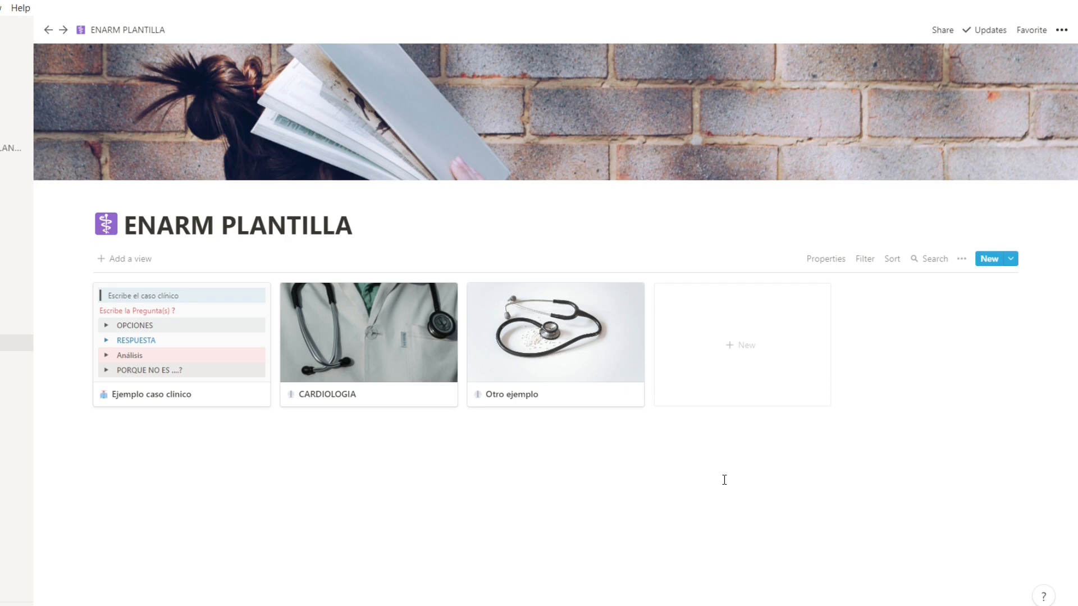
{"action": "left_click", "coordinate": [762, 389]}
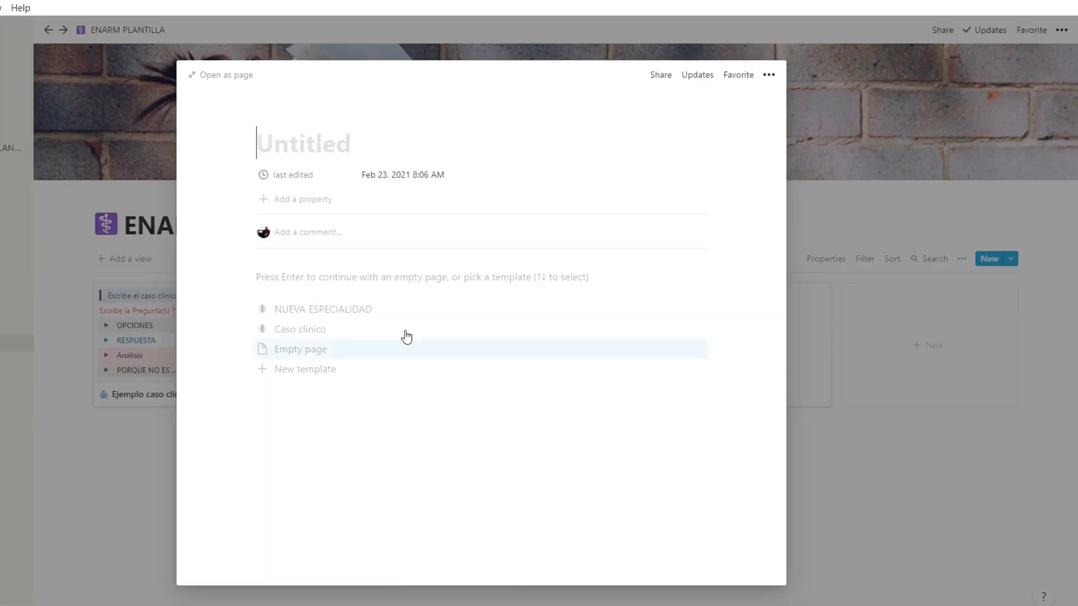
{"action": "left_click", "coordinate": [228, 75]}
{"action": "left_click", "coordinate": [375, 386]}
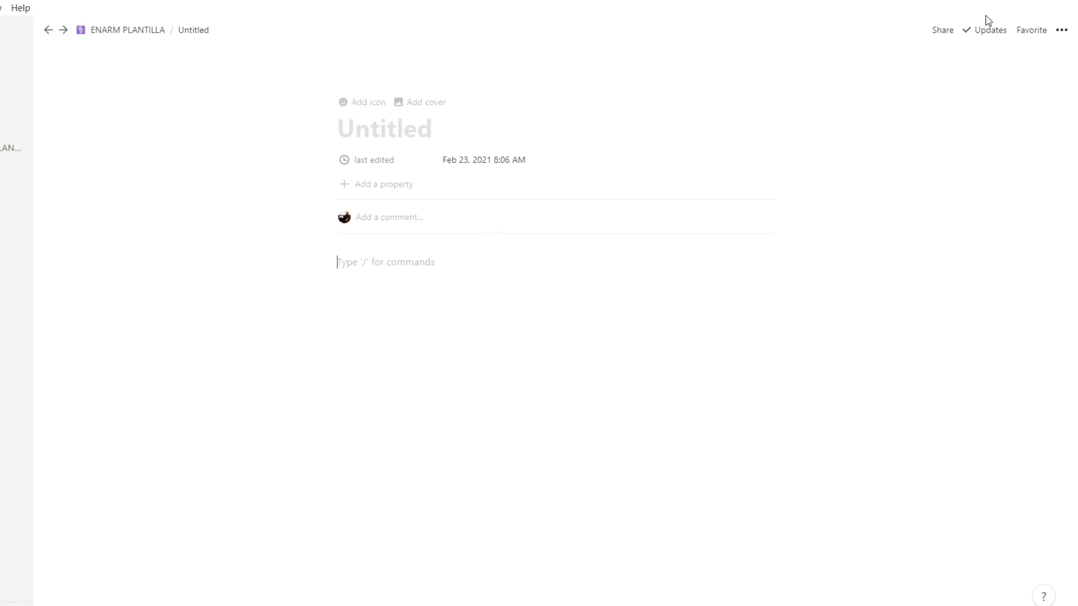
Turn on small text and full width for the untitled page
{"action": "left_click", "coordinate": [1061, 30]}
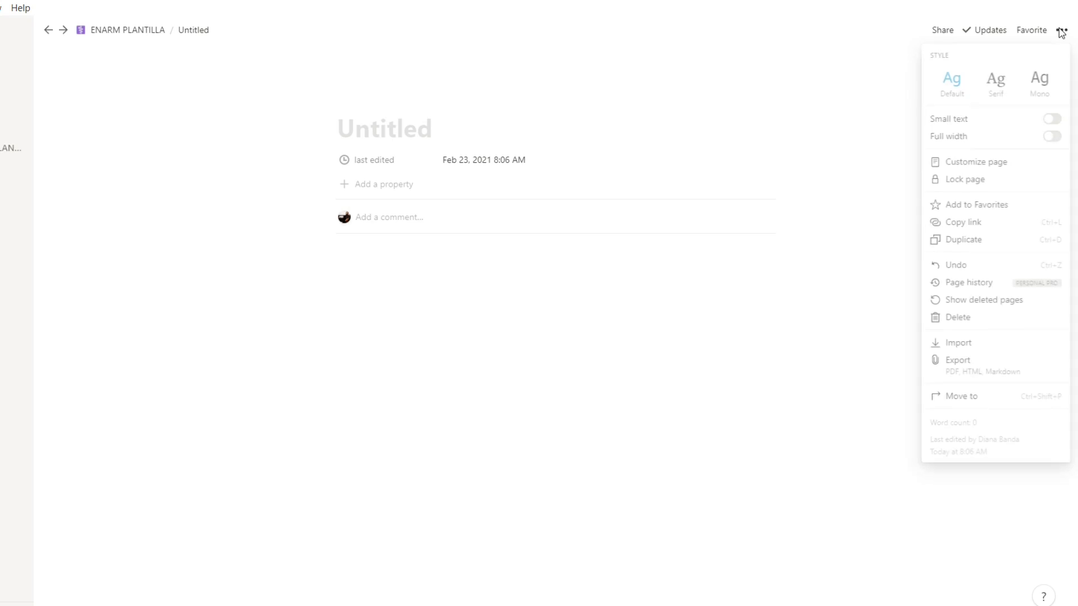
{"action": "left_click", "coordinate": [1051, 119]}
{"action": "left_click", "coordinate": [1053, 137]}
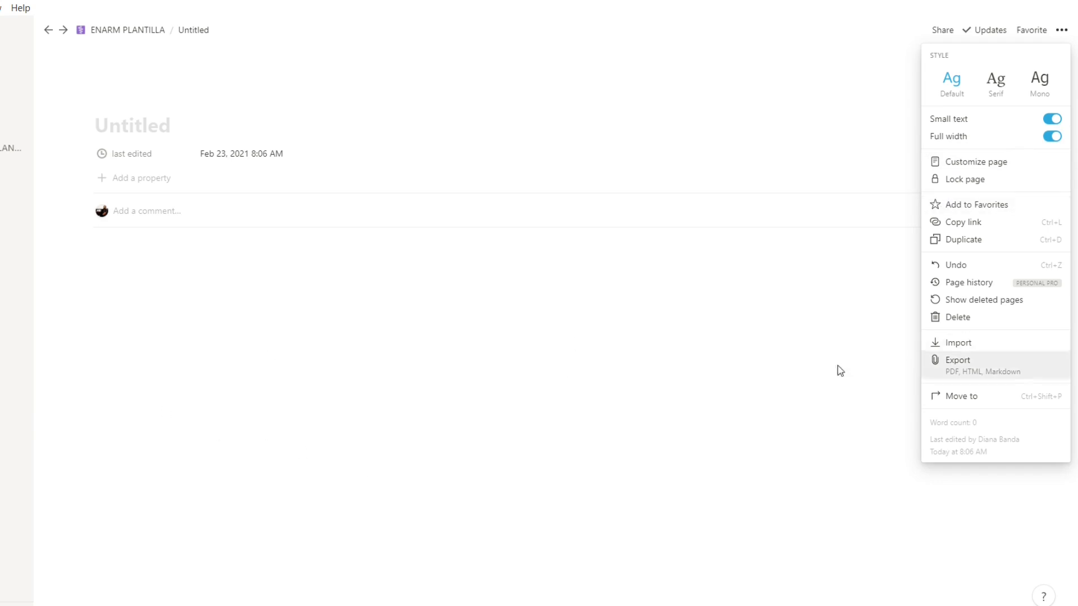
{"action": "left_click", "coordinate": [1052, 136]}
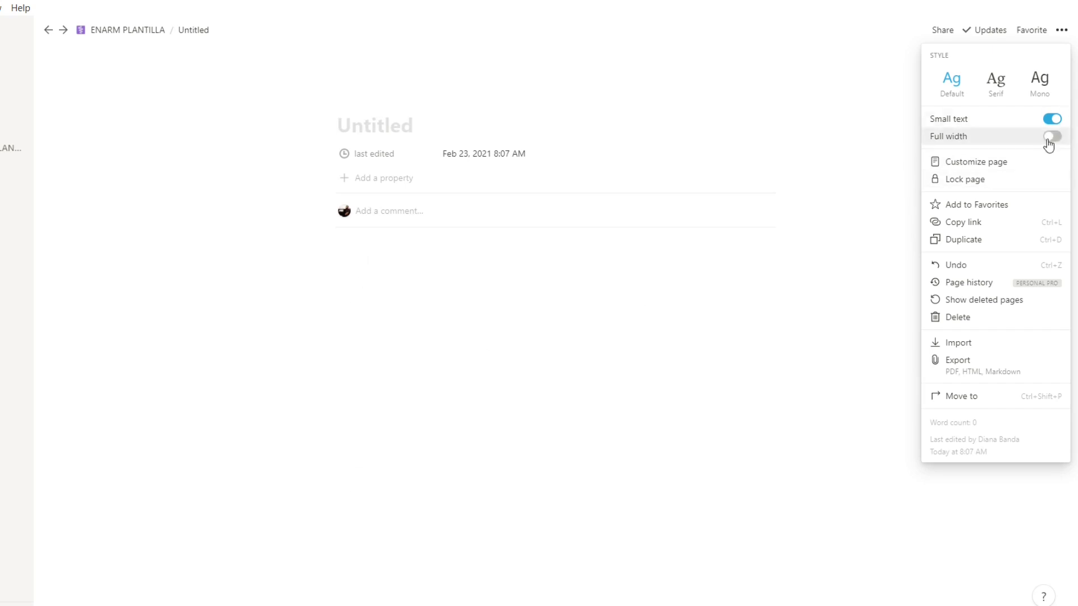
{"action": "left_click", "coordinate": [1050, 141]}
Try the Serif, Mono and Default font styles on the page and set it to Serif
{"action": "left_click", "coordinate": [996, 84]}
{"action": "left_click", "coordinate": [1042, 90]}
{"action": "left_click", "coordinate": [955, 89]}
{"action": "left_click", "coordinate": [1040, 84]}
{"action": "left_click", "coordinate": [986, 90]}
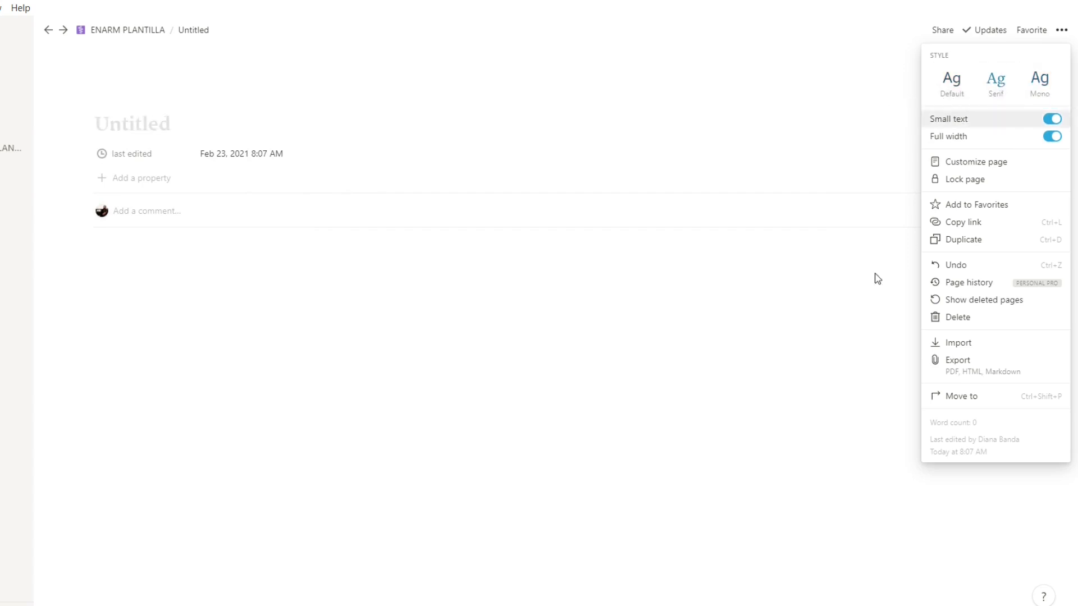
{"action": "left_click", "coordinate": [420, 419]}
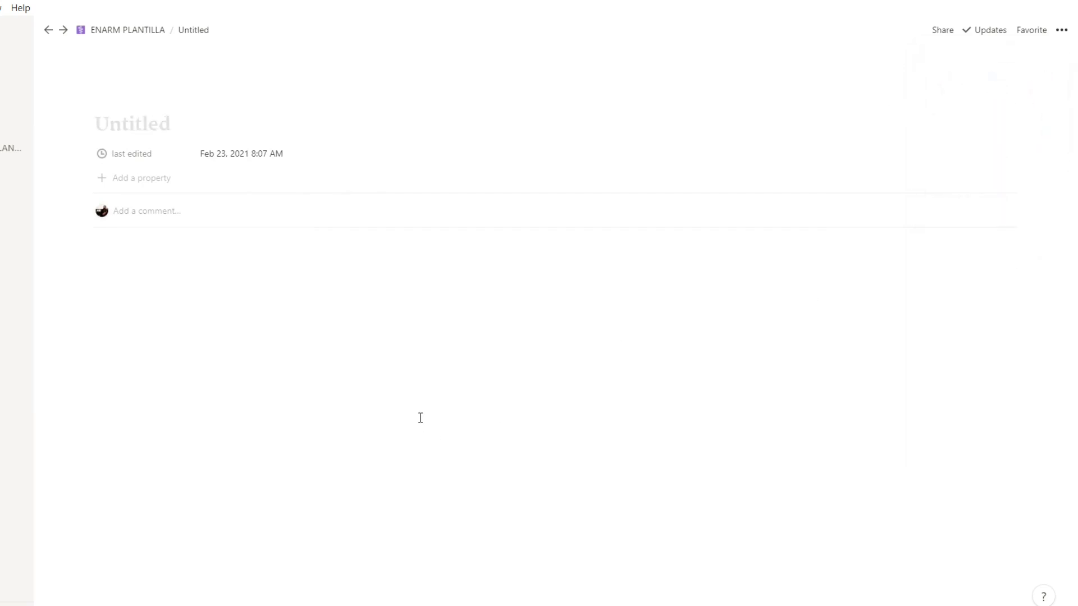
{"action": "left_click", "coordinate": [1061, 29]}
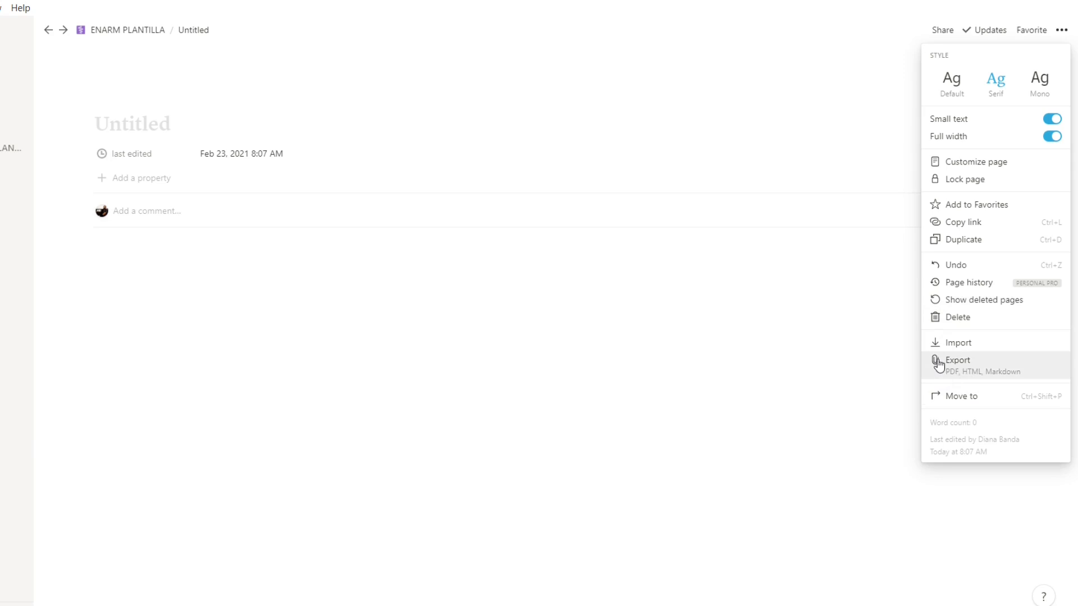
{"action": "left_click", "coordinate": [221, 274]}
Add an icon to the untitled page and open the choice of replacement icons
{"action": "mouse_move", "coordinate": [157, 103]}
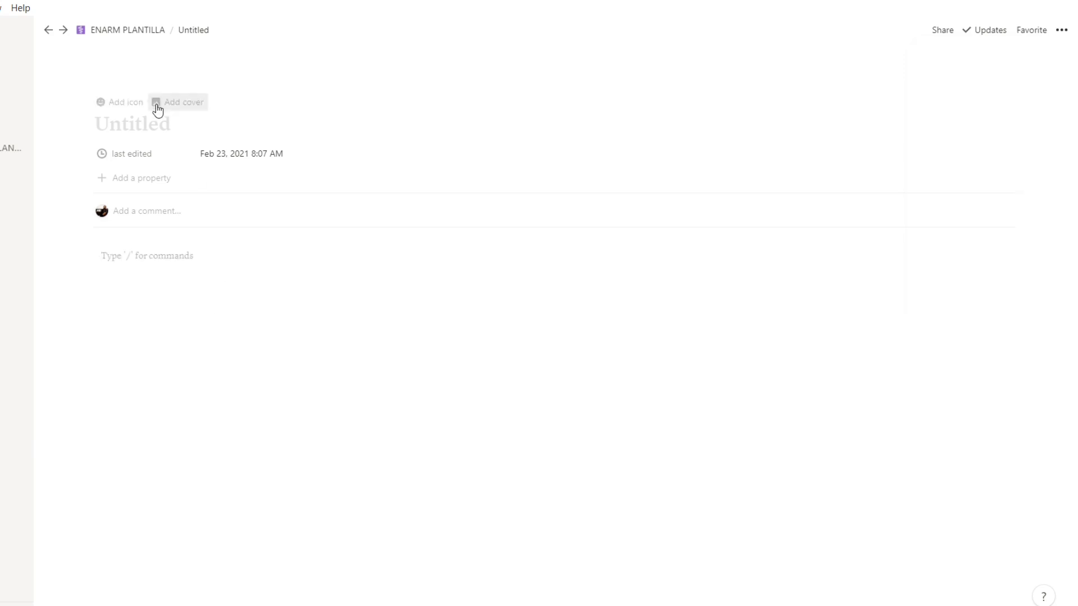
{"action": "left_click", "coordinate": [127, 111]}
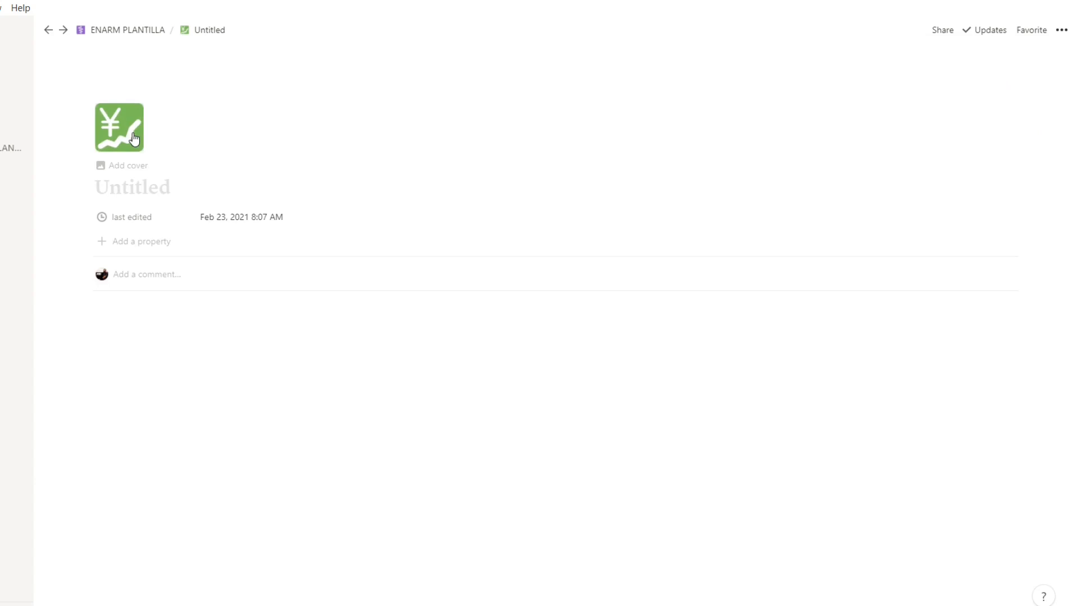
{"action": "left_click", "coordinate": [133, 132]}
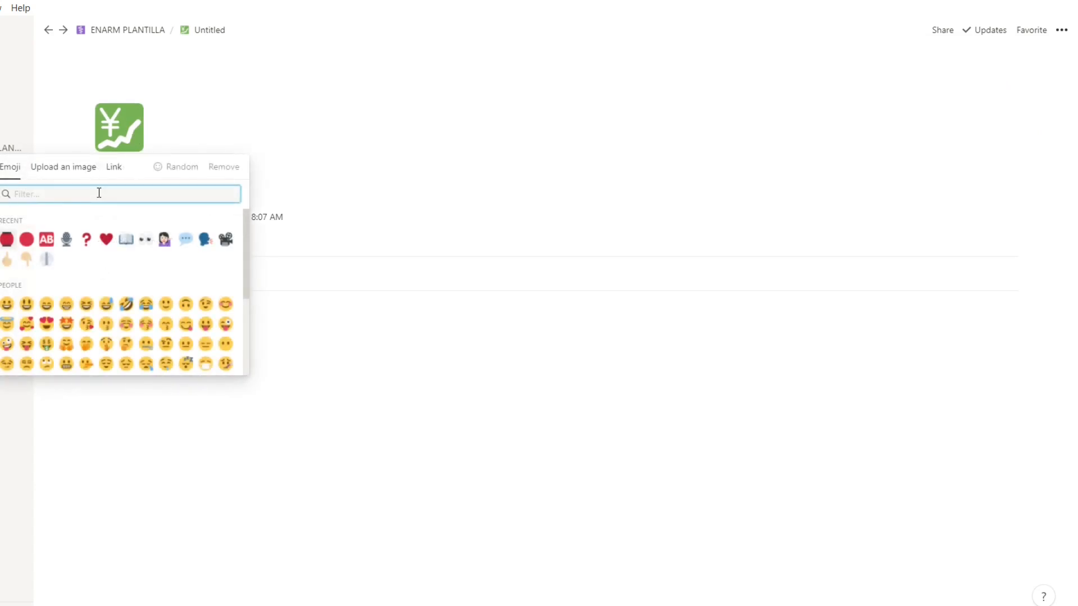
Search the icon emojis for "face", "red", "yellow" and "blue" without picking one
{"action": "type", "text": "face"}
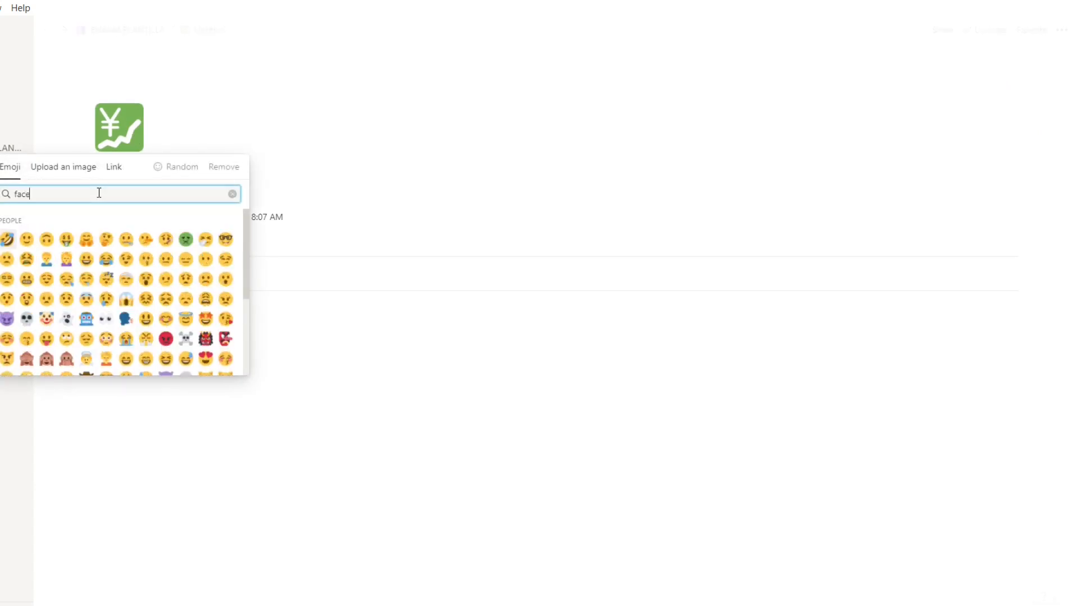
{"action": "scroll", "coordinate": [107, 255], "scroll_direction": "down", "scroll_amount": 3}
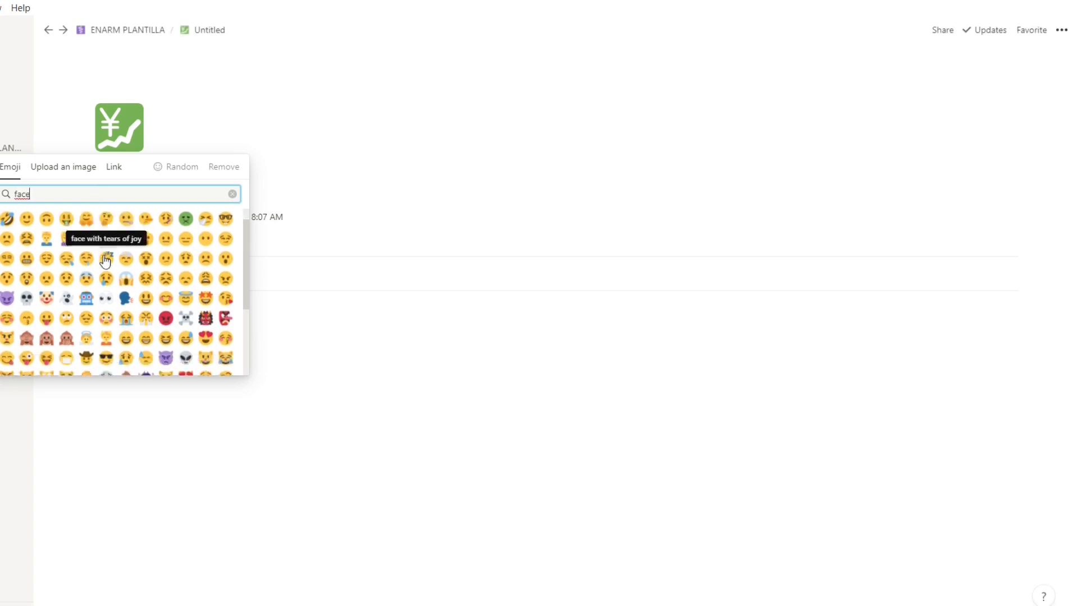
{"action": "scroll", "coordinate": [179, 297], "scroll_direction": "up", "scroll_amount": 3}
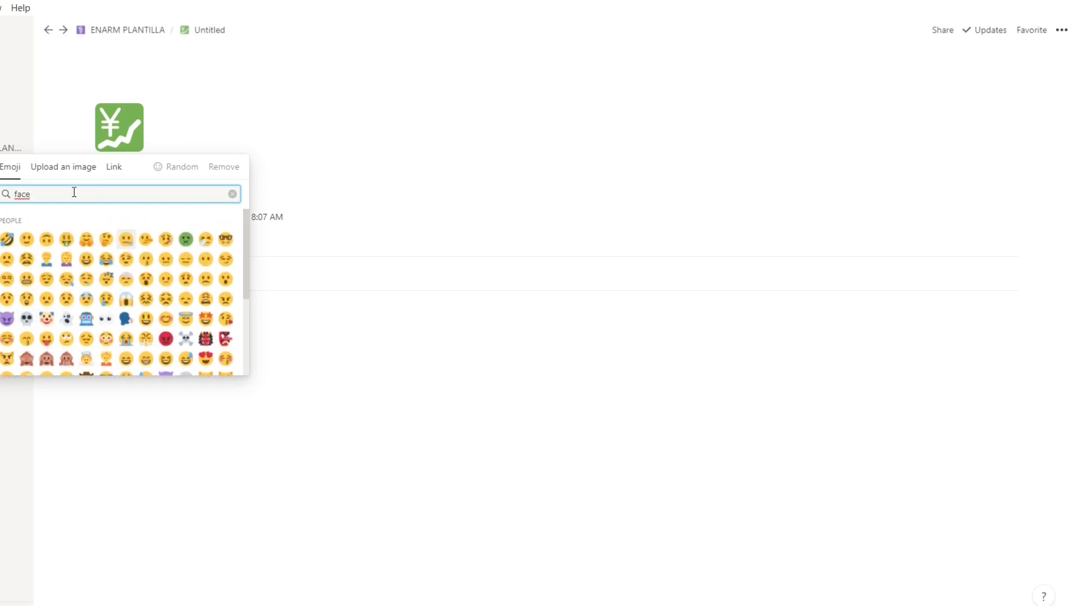
{"action": "key", "text": "BackSpace"}
{"action": "key", "text": "BackSpace"}
{"action": "key", "text": "BackSpace"}
{"action": "key", "text": "BackSpace"}
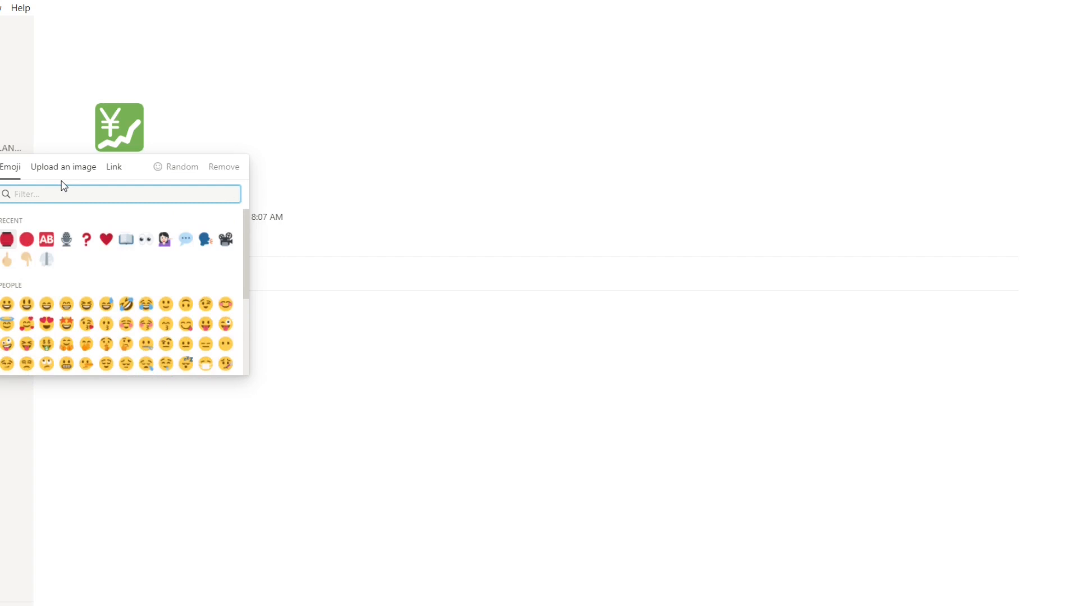
{"action": "type", "text": "red"}
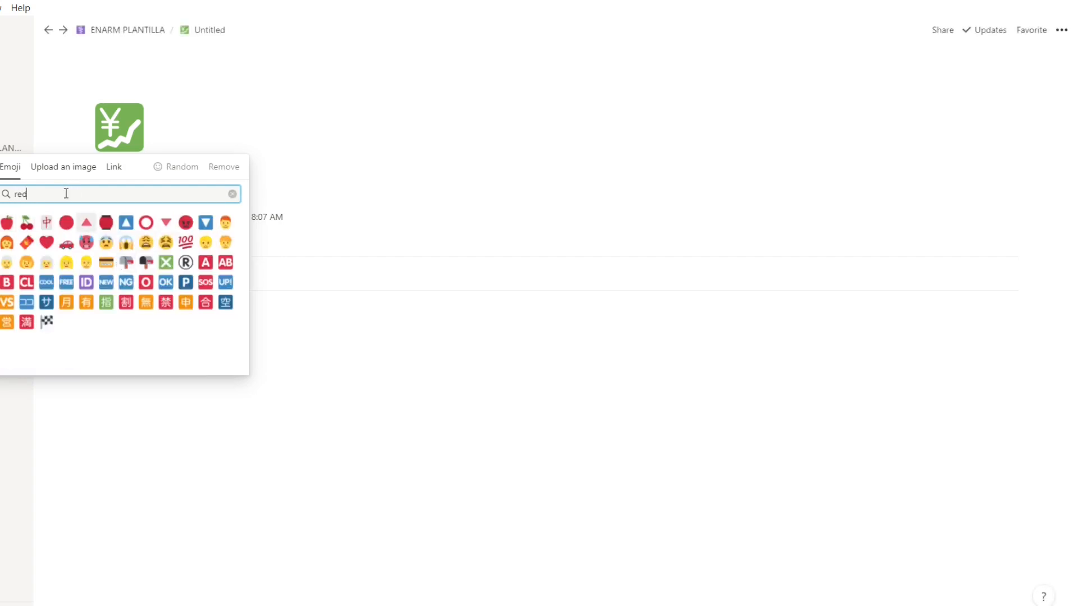
{"action": "key", "text": "BackSpace"}
{"action": "key", "text": "BackSpace"}
{"action": "key", "text": "BackSpace"}
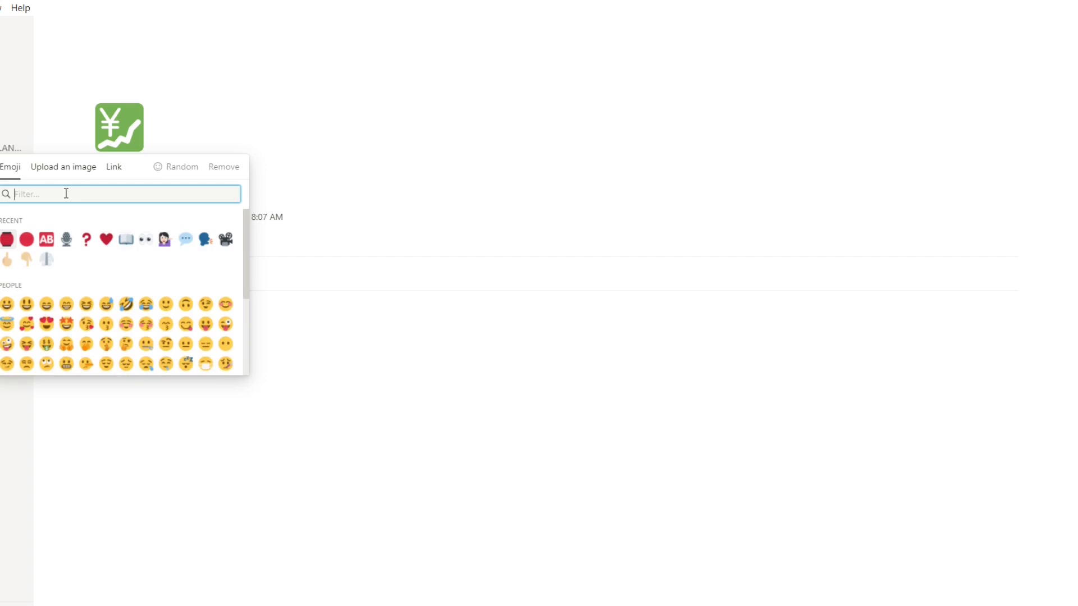
{"action": "type", "text": "yellow"}
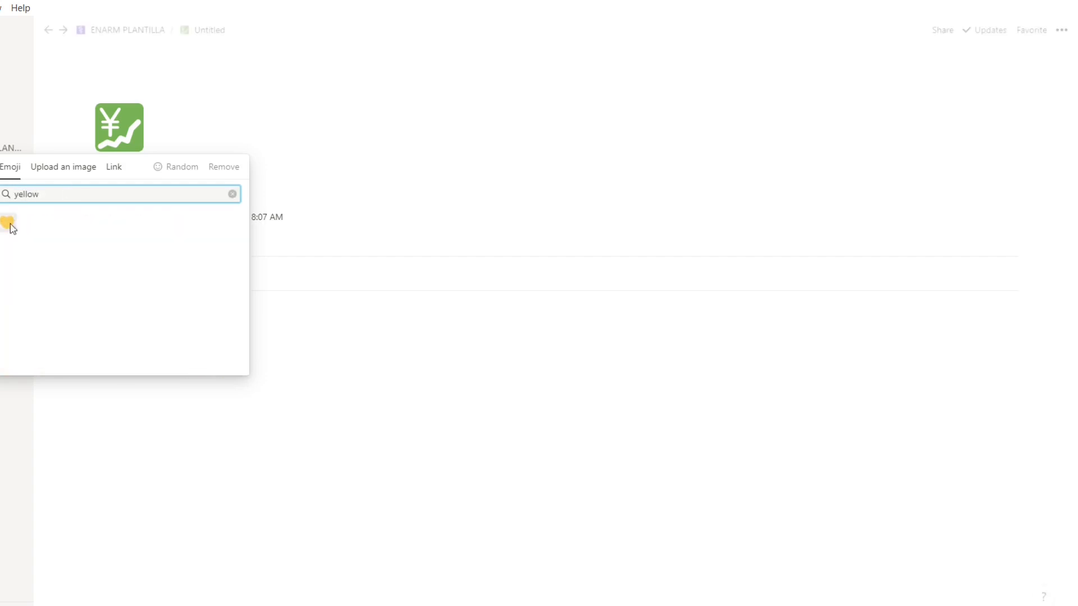
{"action": "key", "text": "BackSpace"}
{"action": "key", "text": "BackSpace"}
{"action": "key", "text": "BackSpace"}
{"action": "key", "text": "BackSpace"}
{"action": "type", "text": "blue"}
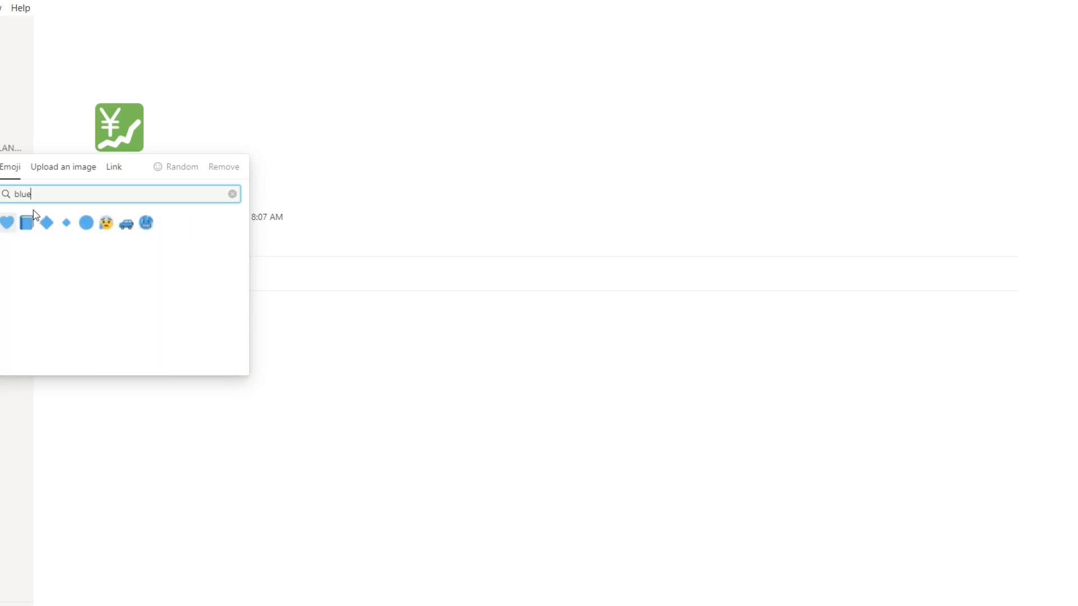
{"action": "key", "text": "BackSpace"}
{"action": "key", "text": "BackSpace"}
{"action": "key", "text": "BackSpace"}
{"action": "key", "text": "BackSpace"}
{"action": "left_click", "coordinate": [449, 416]}
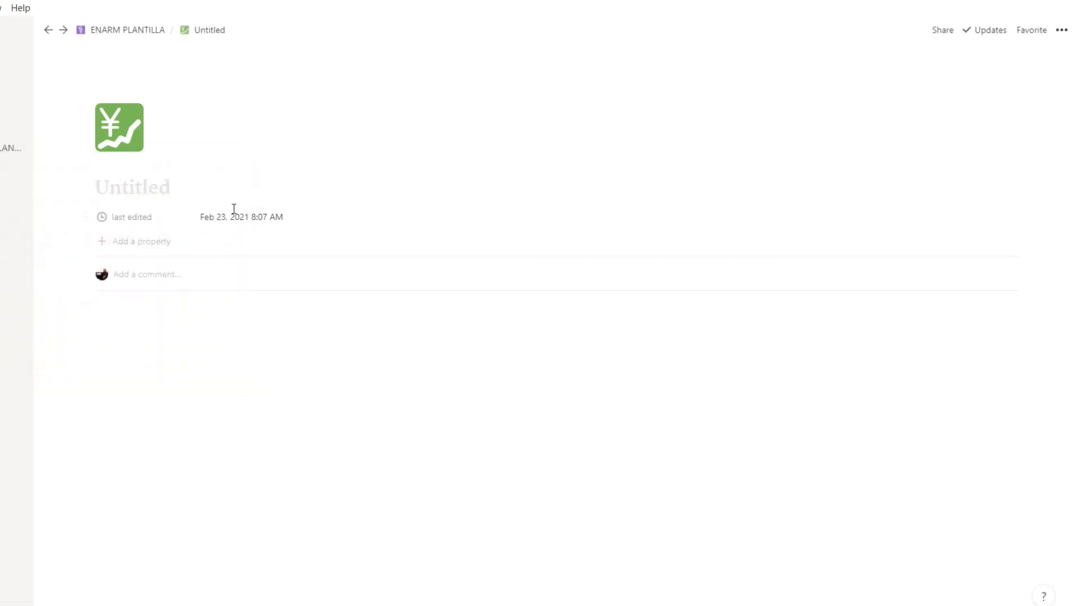
Change the page icon to the spiral notepad emoji, searching the emojis for "not"
{"action": "left_click", "coordinate": [135, 142]}
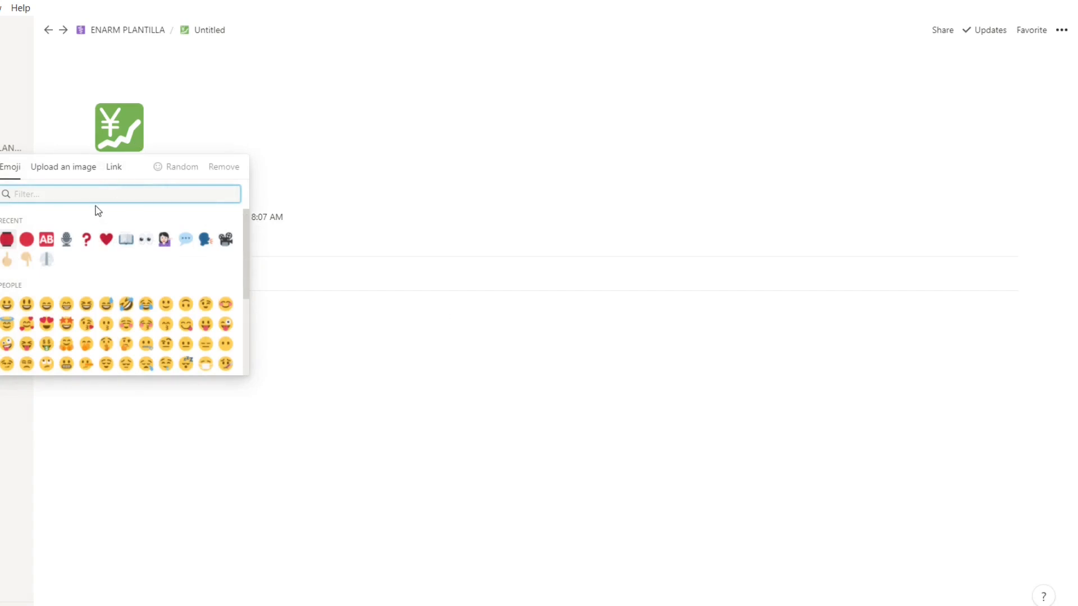
{"action": "type", "text": "not"}
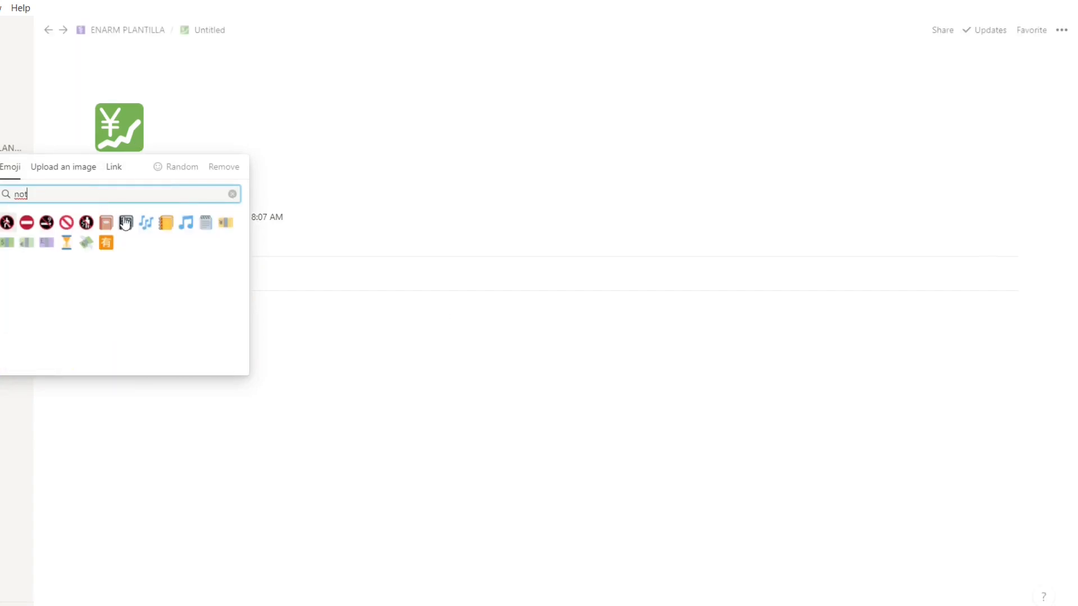
{"action": "left_click", "coordinate": [206, 223]}
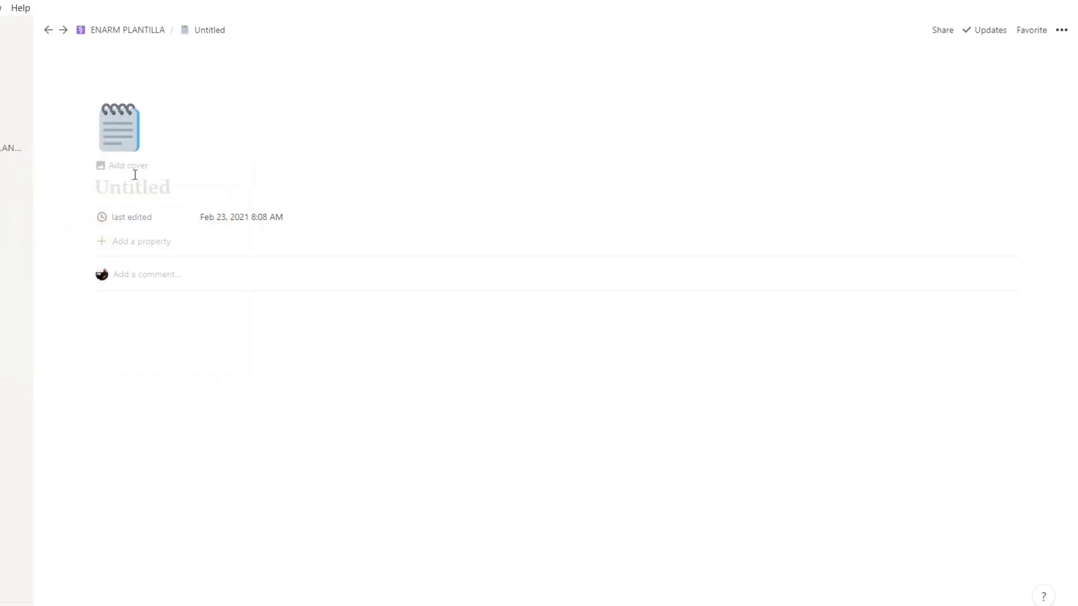
Add a cover to the untitled page and browse the built-in gallery of replacement cover images
{"action": "left_click", "coordinate": [133, 167]}
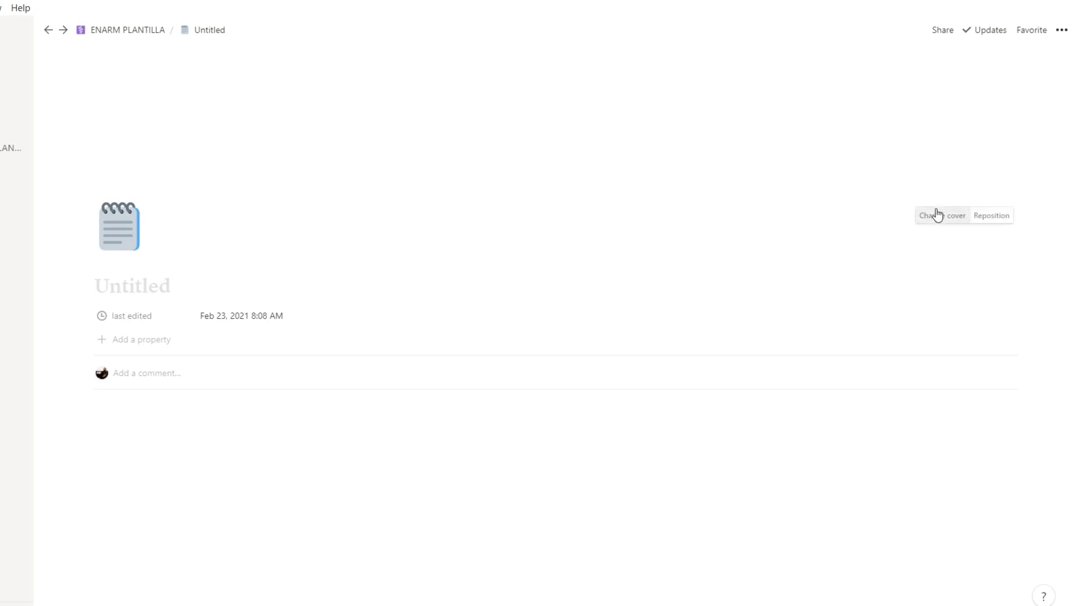
{"action": "left_click", "coordinate": [937, 217]}
{"action": "scroll", "coordinate": [861, 334], "scroll_direction": "down", "scroll_amount": 3}
{"action": "scroll", "coordinate": [863, 331], "scroll_direction": "down", "scroll_amount": 15}
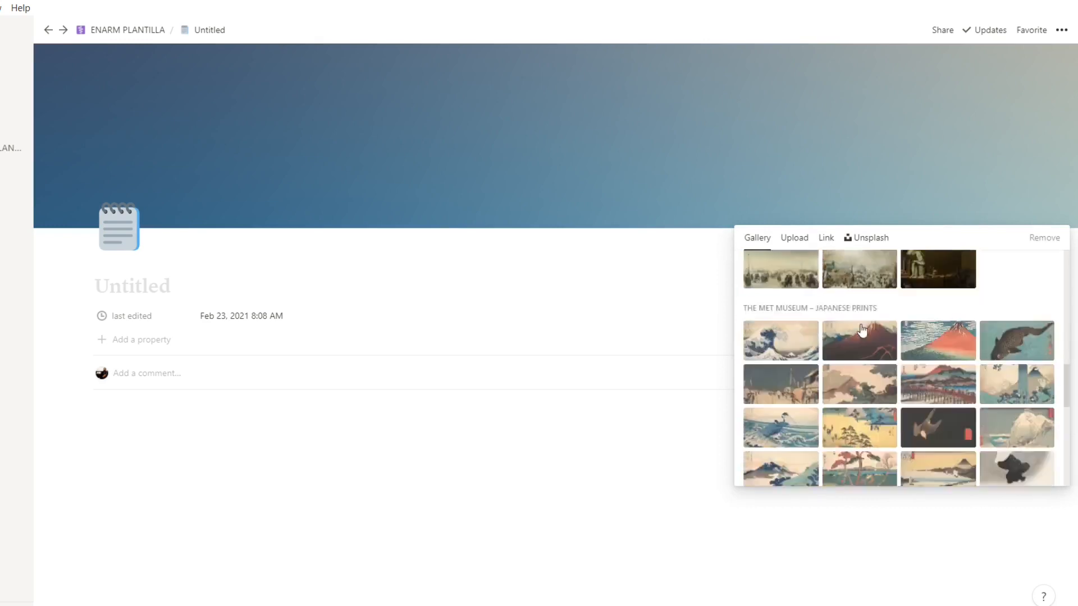
{"action": "scroll", "coordinate": [861, 326], "scroll_direction": "down", "scroll_amount": 5}
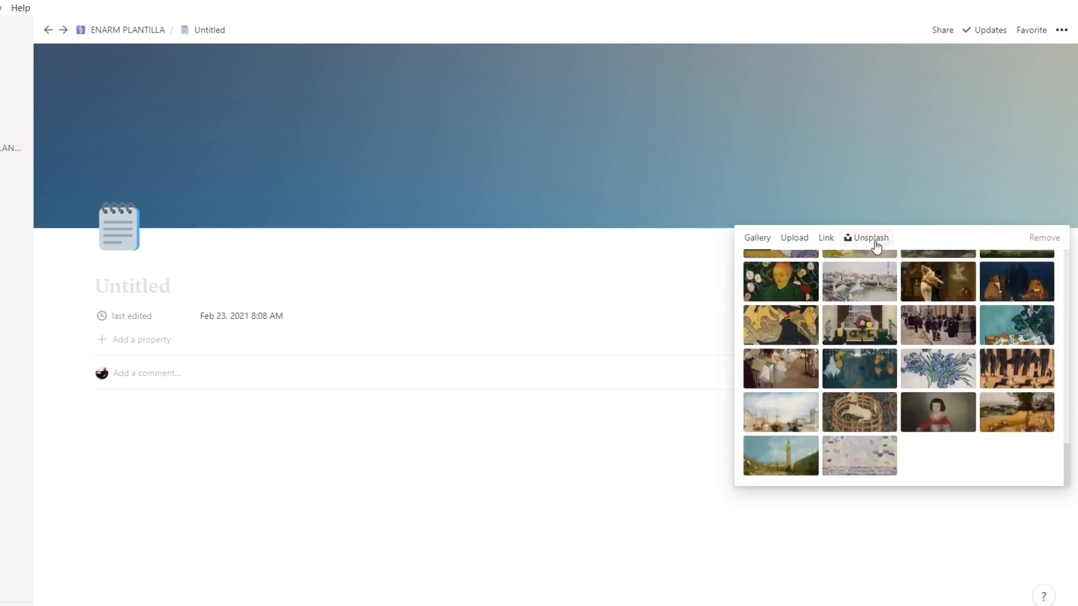
Try the pink cinema photo from Unsplash as the cover, and replace it with the notebook-and-coffee desk photo found by searching "work"
{"action": "left_click", "coordinate": [861, 240]}
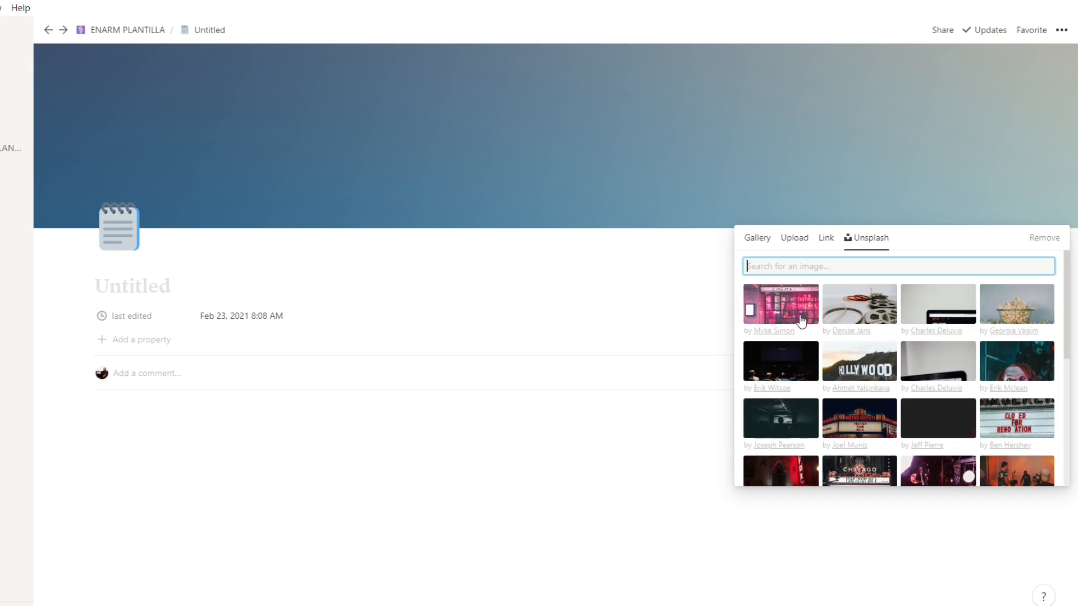
{"action": "scroll", "coordinate": [898, 364], "scroll_direction": "down", "scroll_amount": 3}
{"action": "scroll", "coordinate": [899, 365], "scroll_direction": "up", "scroll_amount": 3}
{"action": "left_click", "coordinate": [859, 306]}
{"action": "left_click", "coordinate": [834, 269]}
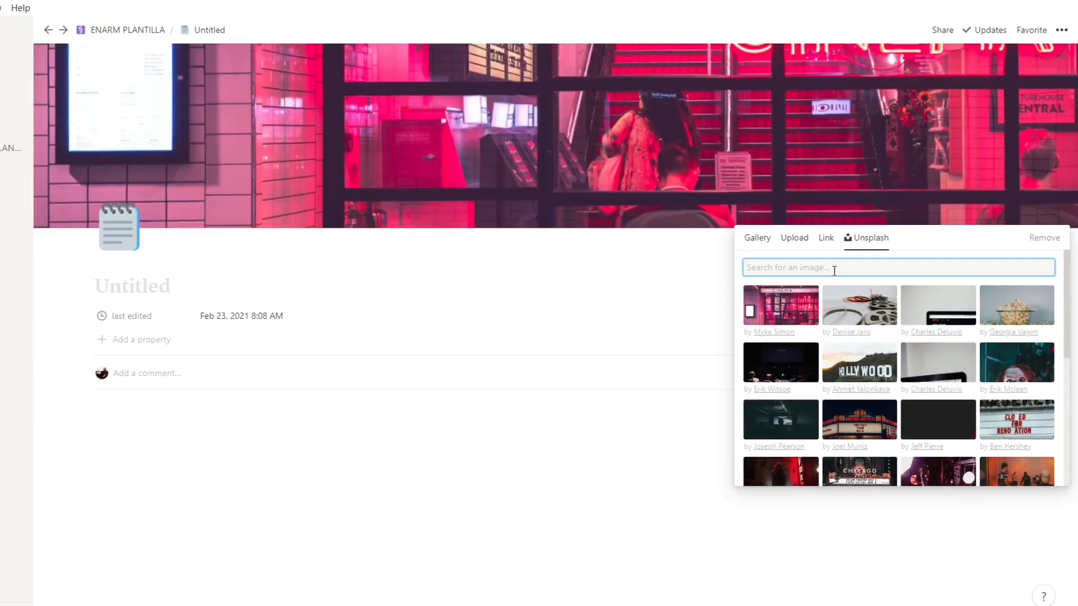
{"action": "type", "text": "work"}
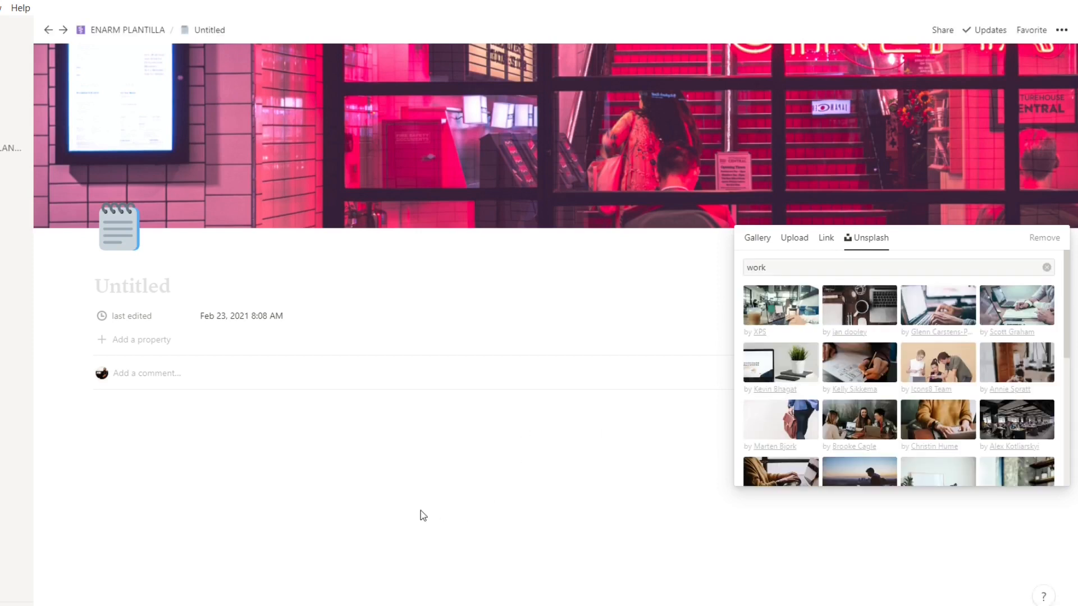
{"action": "left_click", "coordinate": [421, 511]}
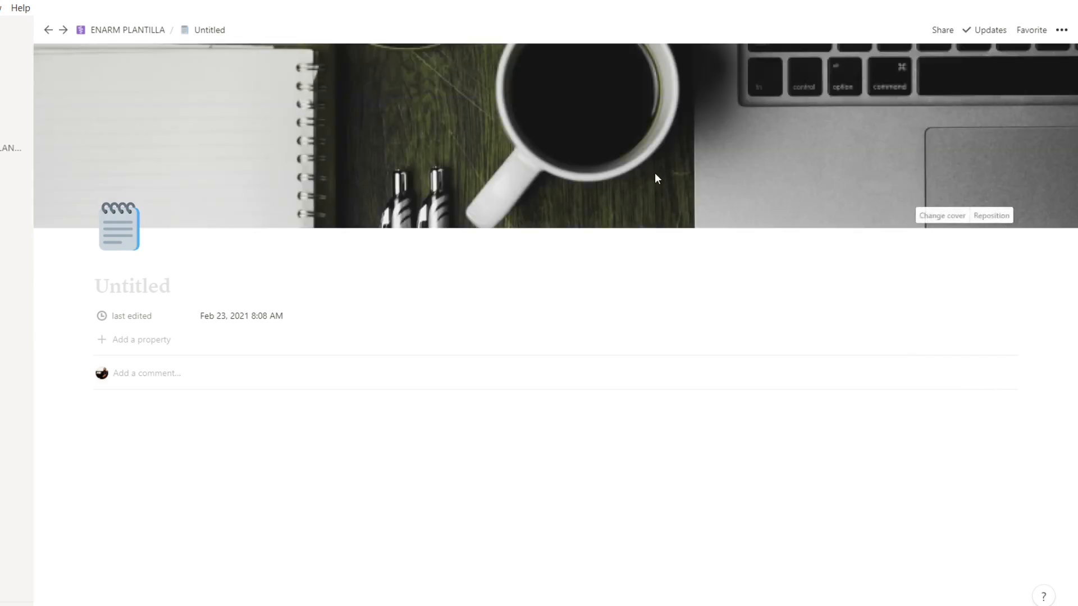
Reposition the cover photo vertically so the magnifying glass and the coffee cup's rim are in frame, and save the position
{"action": "left_click", "coordinate": [991, 216]}
{"action": "left_click", "coordinate": [997, 216]}
{"action": "left_click", "coordinate": [992, 216]}
{"action": "left_click_drag", "start_coordinate": [553, 160], "coordinate": [587, 74]}
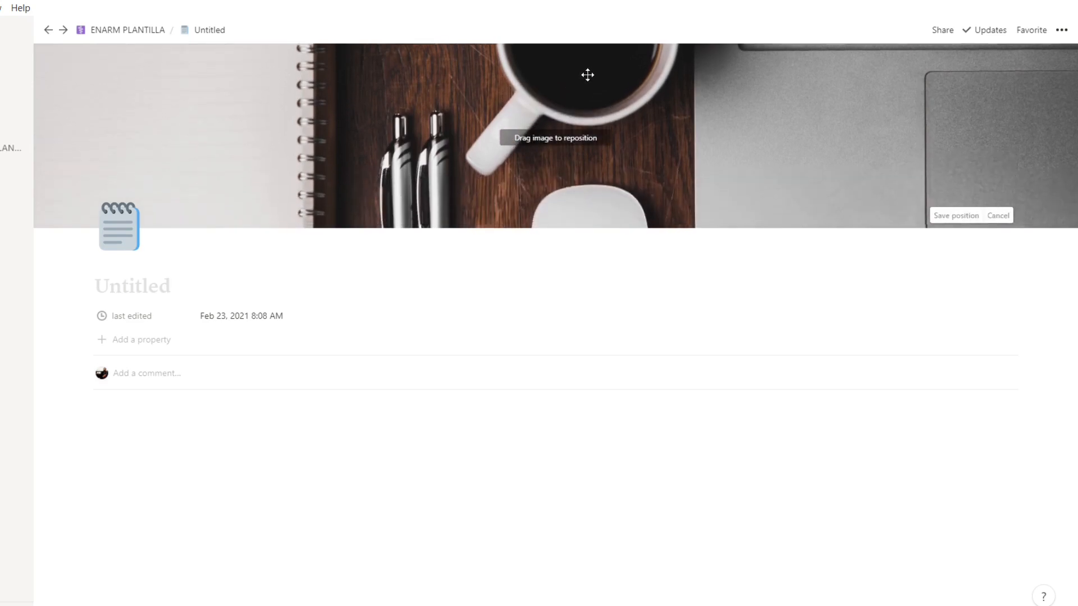
{"action": "left_click_drag", "start_coordinate": [576, 163], "coordinate": [573, 378]}
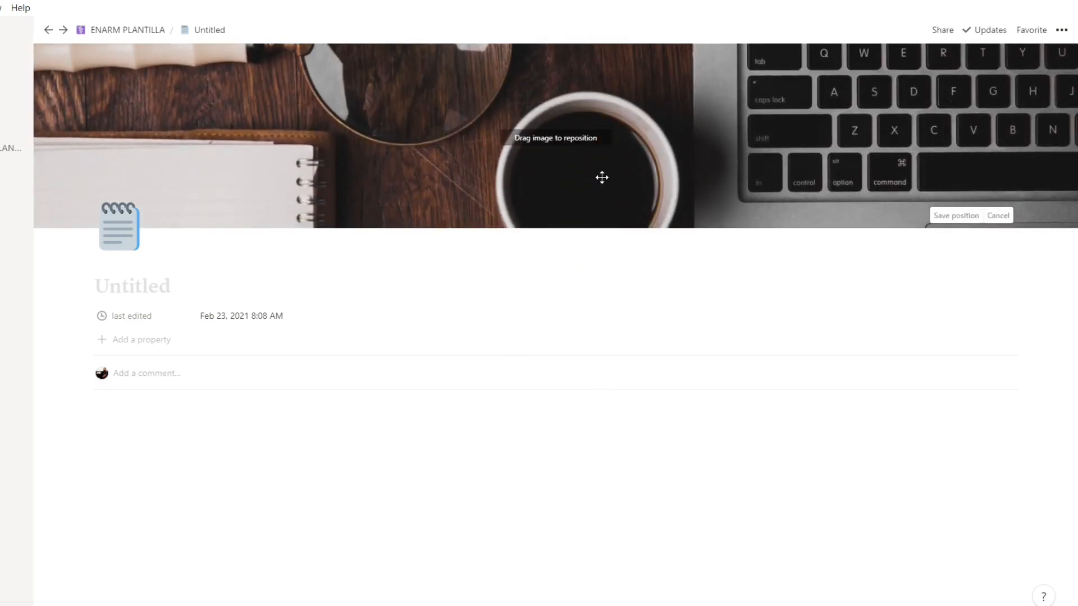
{"action": "left_click", "coordinate": [610, 296]}
Look through the available block types for the empty page body and insert a Text block
{"action": "left_click", "coordinate": [133, 460]}
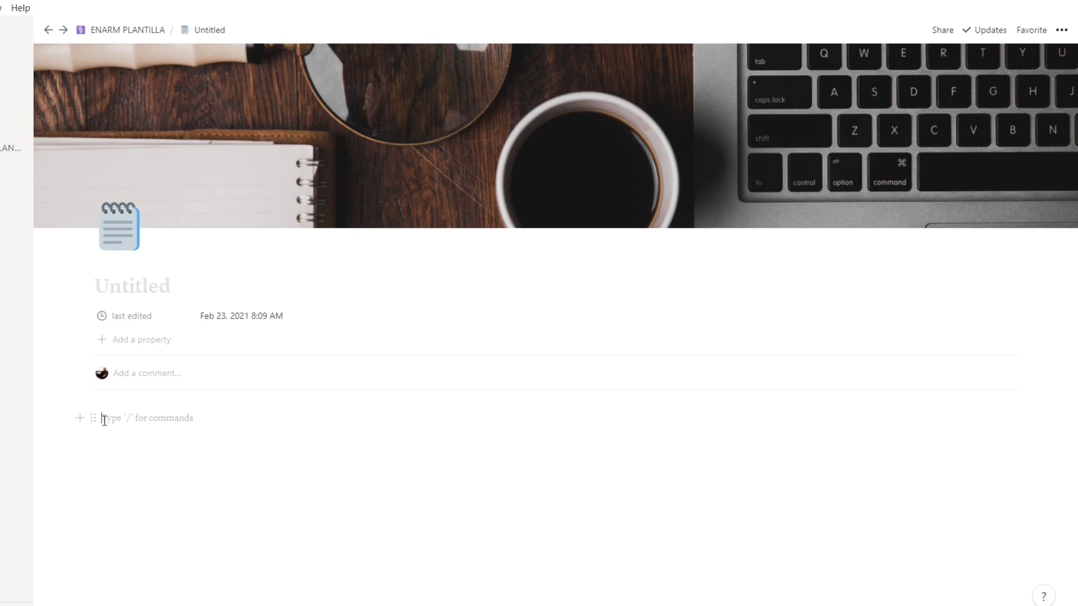
{"action": "mouse_move", "coordinate": [91, 416]}
{"action": "left_mouse_down"}
{"action": "mouse_move", "coordinate": [89, 432]}
{"action": "mouse_move", "coordinate": [100, 418]}
{"action": "mouse_move", "coordinate": [90, 416]}
{"action": "left_mouse_up"}
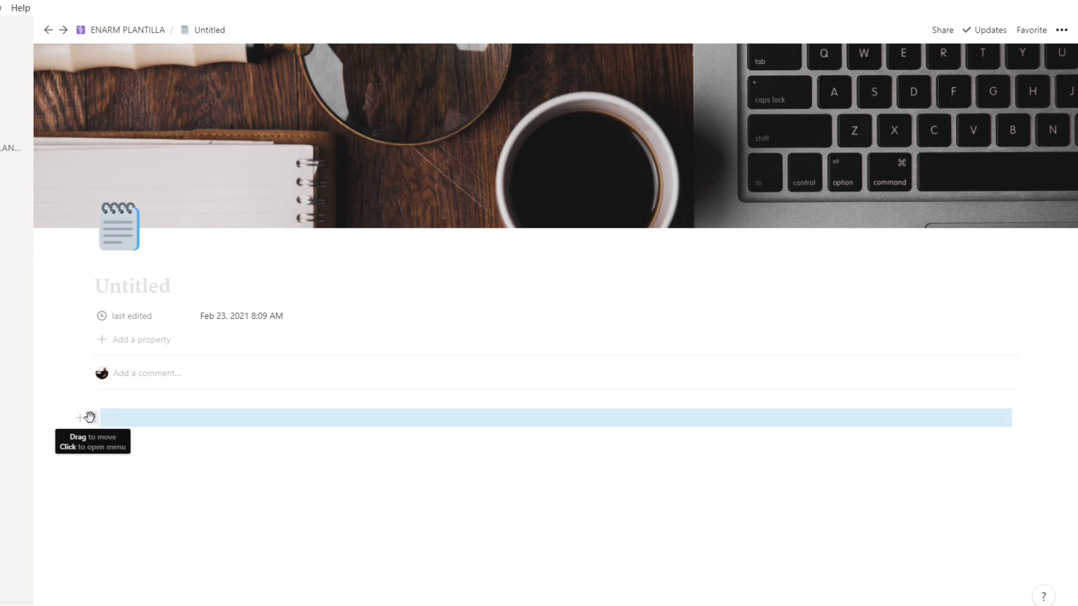
{"action": "left_click", "coordinate": [121, 417]}
{"action": "key", "text": "Return"}
{"action": "key", "text": "Return"}
{"action": "key", "text": "Return"}
{"action": "left_click", "coordinate": [122, 417]}
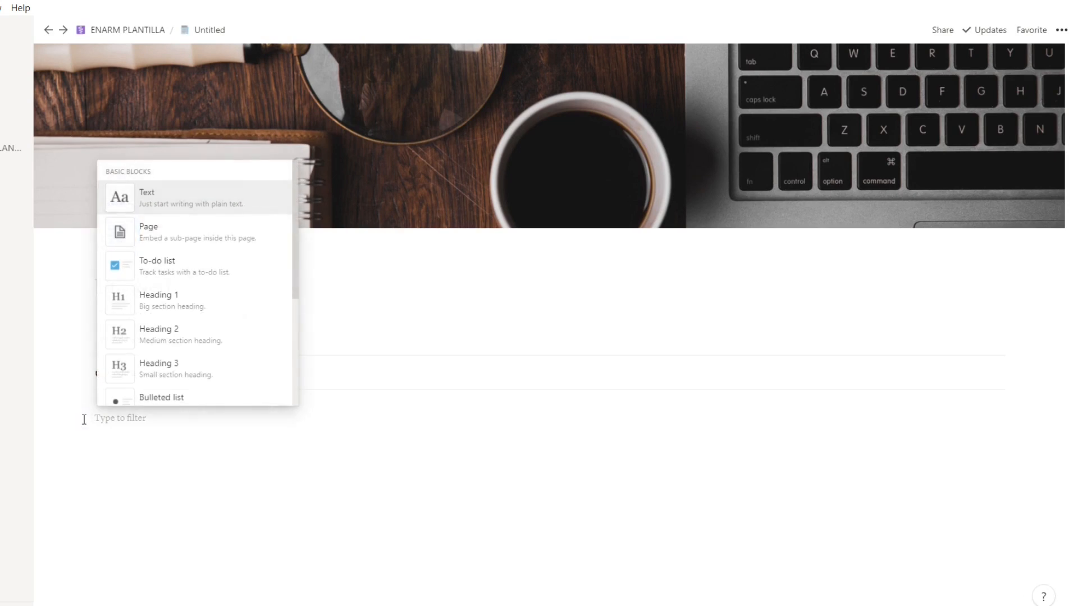
{"action": "scroll", "coordinate": [199, 264], "scroll_direction": "down", "scroll_amount": 4}
{"action": "scroll", "coordinate": [203, 256], "scroll_direction": "down", "scroll_amount": 10}
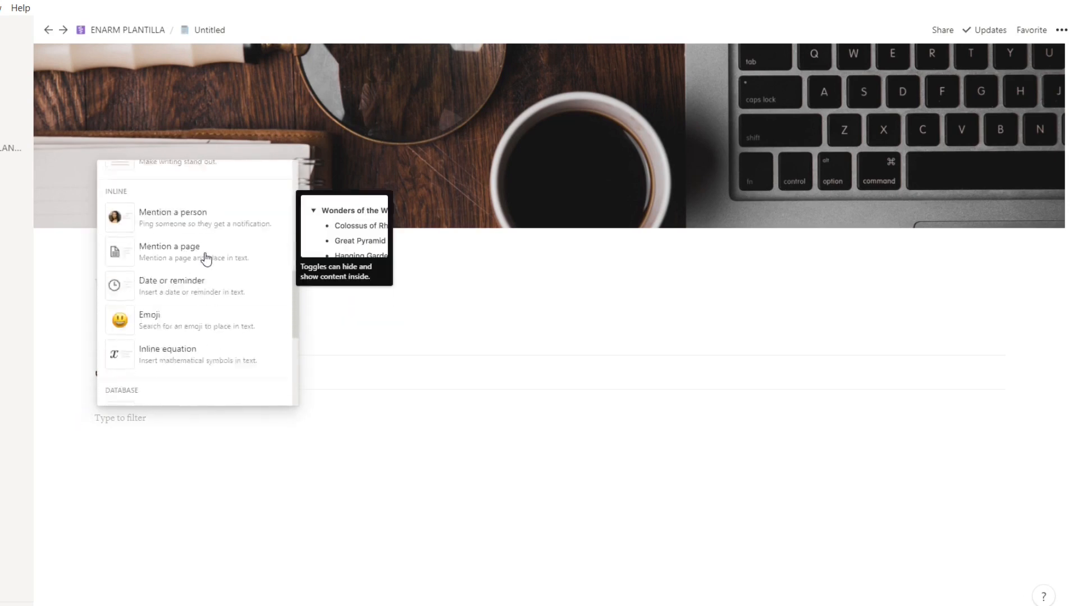
{"action": "scroll", "coordinate": [212, 272], "scroll_direction": "up", "scroll_amount": 14}
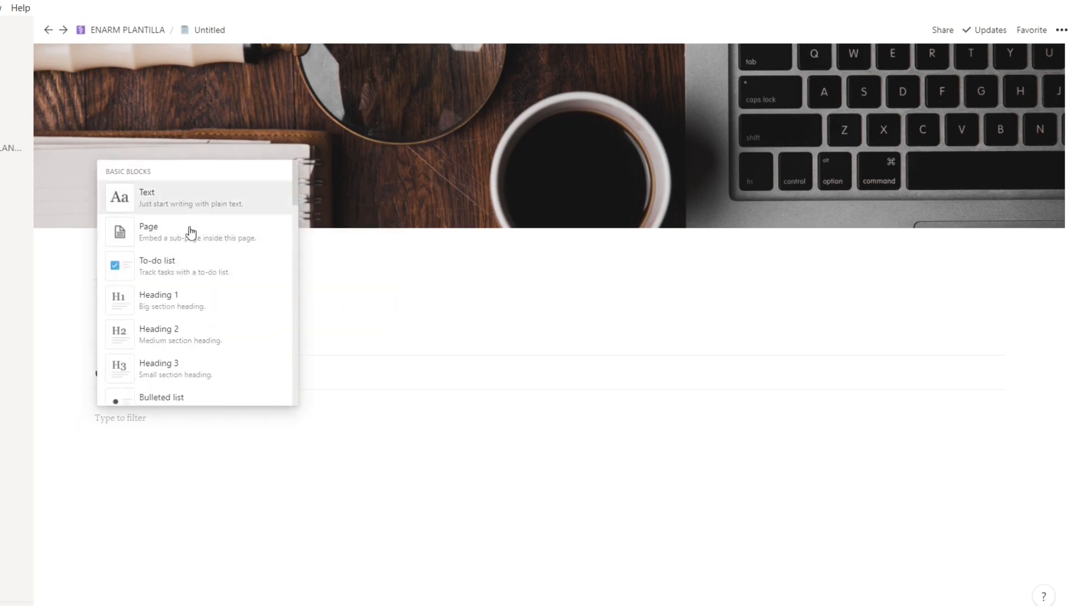
{"action": "left_click", "coordinate": [219, 206]}
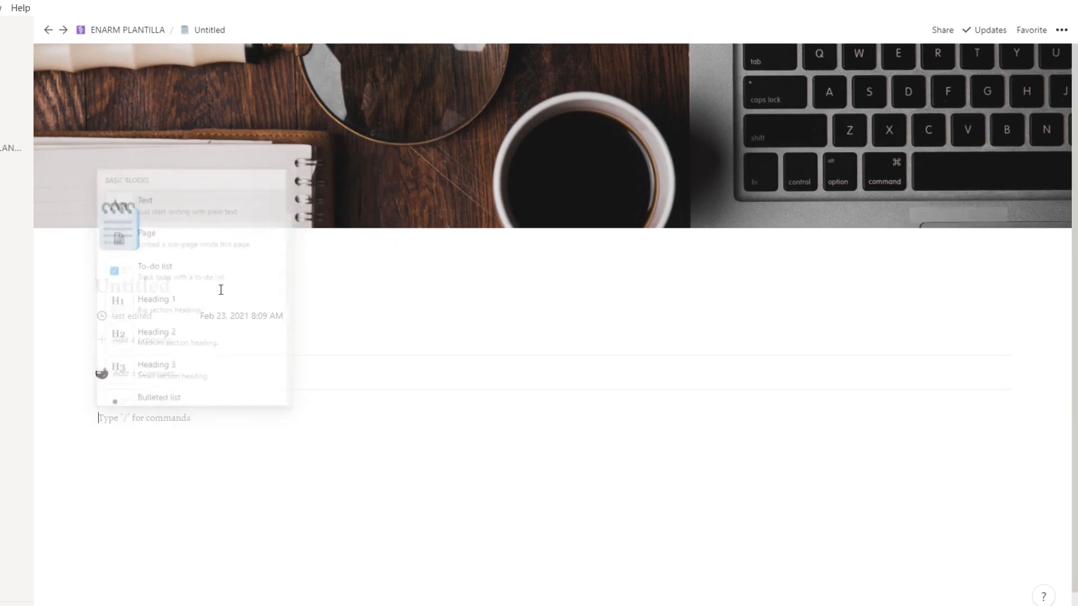
Write "holis esta es la primera prueba" in the text block
{"action": "type", "text": "holis"}
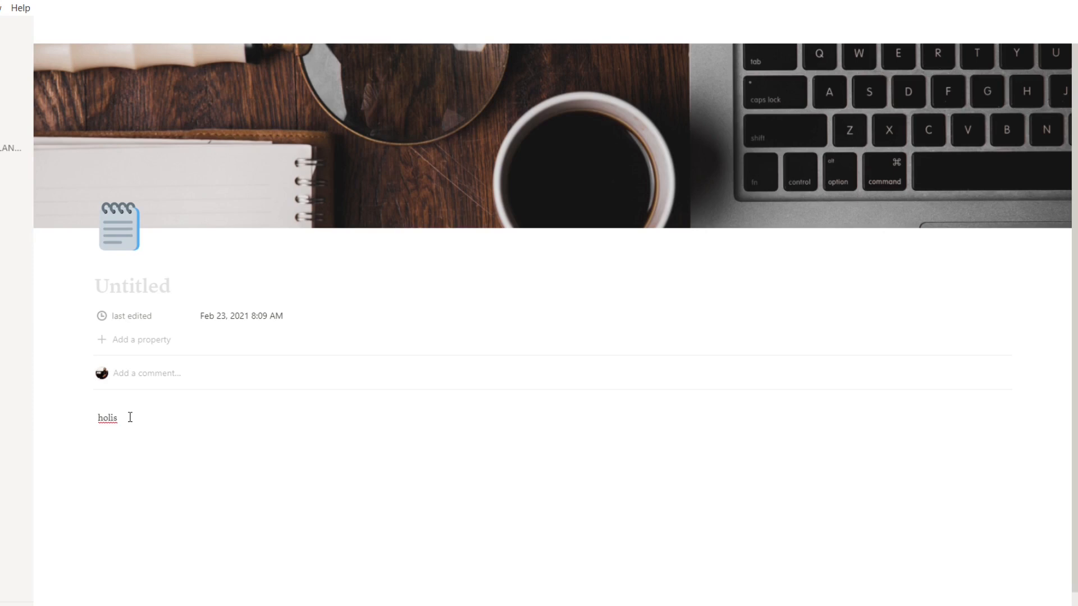
{"action": "type", "text": " este es una p"}
{"action": "key", "text": "BackSpace"}
{"action": "key", "text": "BackSpace"}
{"action": "key", "text": "BackSpace"}
{"action": "key", "text": "BackSpace"}
{"action": "key", "text": "BackSpace"}
{"action": "key", "text": "BackSpace"}
{"action": "key", "text": "BackSpace"}
{"action": "key", "text": "BackSpace"}
{"action": "key", "text": "BackSpace"}
{"action": "key", "text": "BackSpace"}
{"action": "type", "text": "ta es la primera prueba"}
{"action": "key", "text": "Return"}
{"action": "key", "text": "BackSpace"}
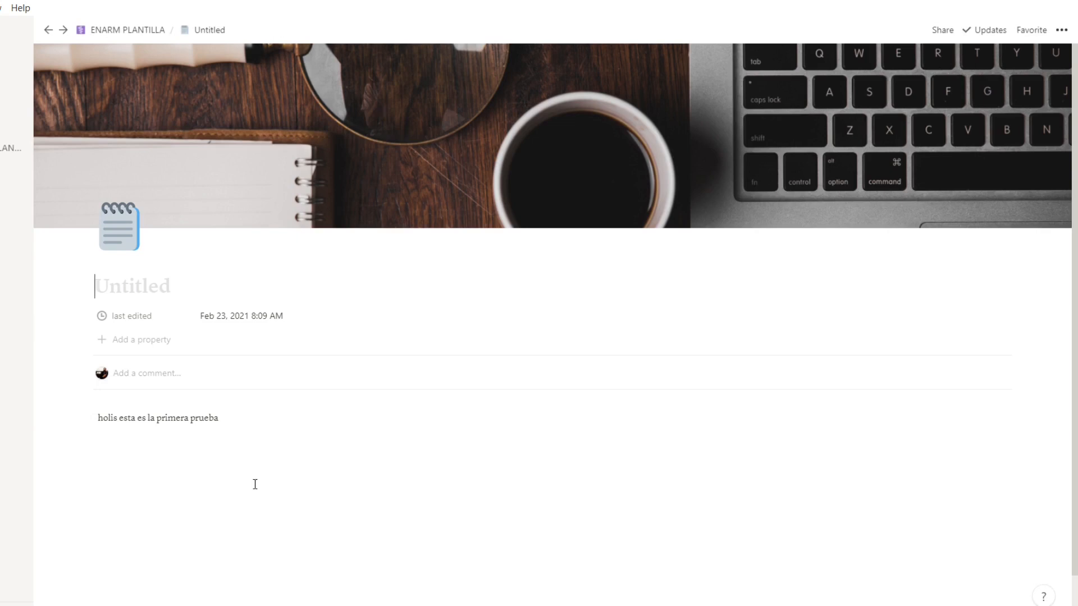
Embed an untitled sub-page on a new line below the text and return to the parent page
{"action": "scroll", "coordinate": [247, 438], "scroll_direction": "down", "scroll_amount": 1}
{"action": "key", "text": "Return"}
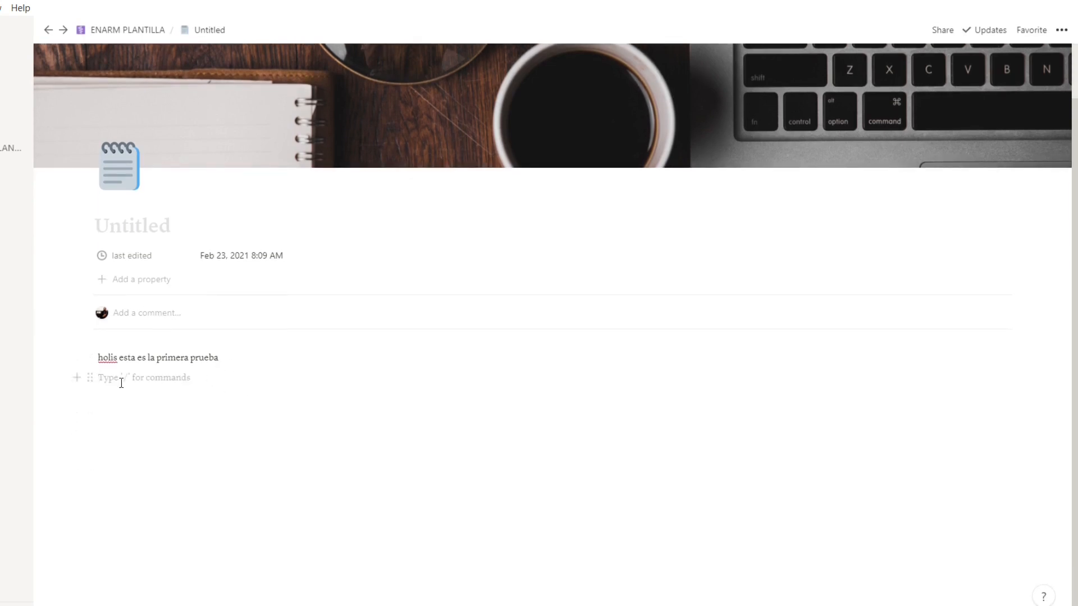
{"action": "left_click", "coordinate": [77, 378]}
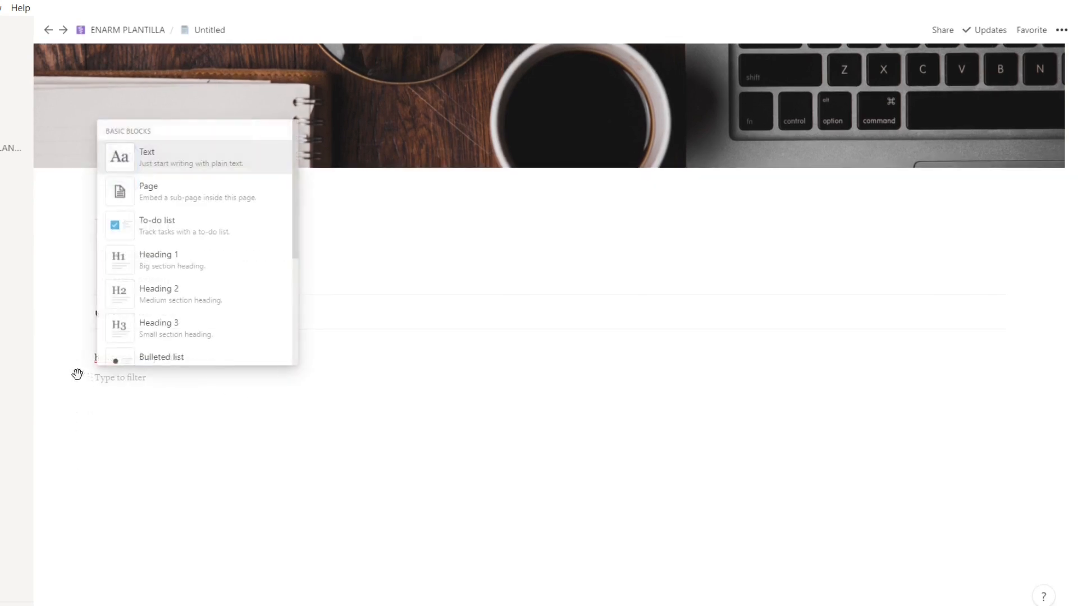
{"action": "left_click", "coordinate": [184, 198]}
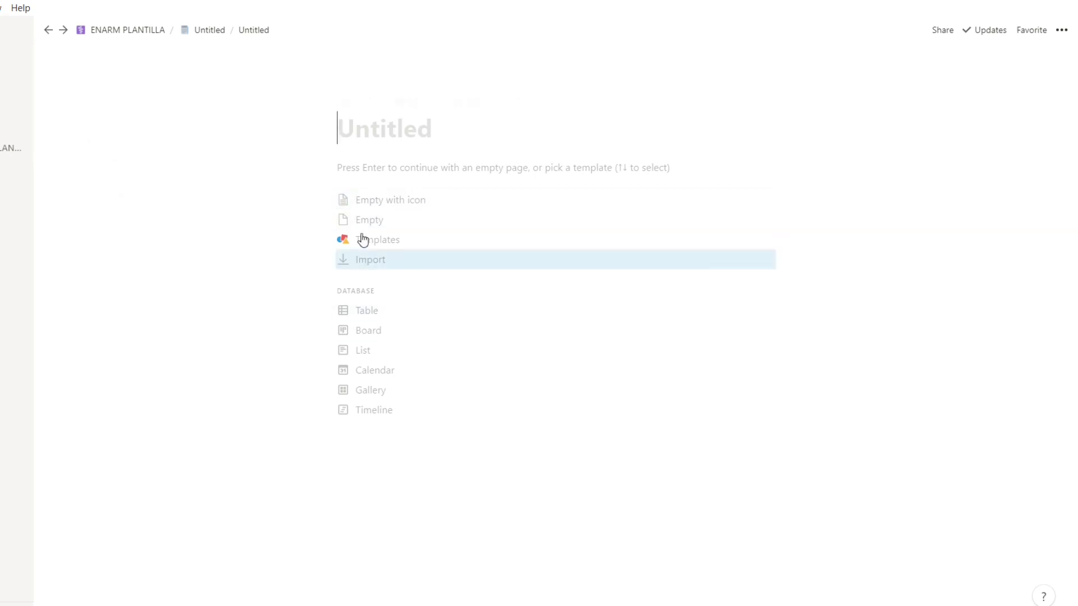
{"action": "left_click", "coordinate": [204, 29]}
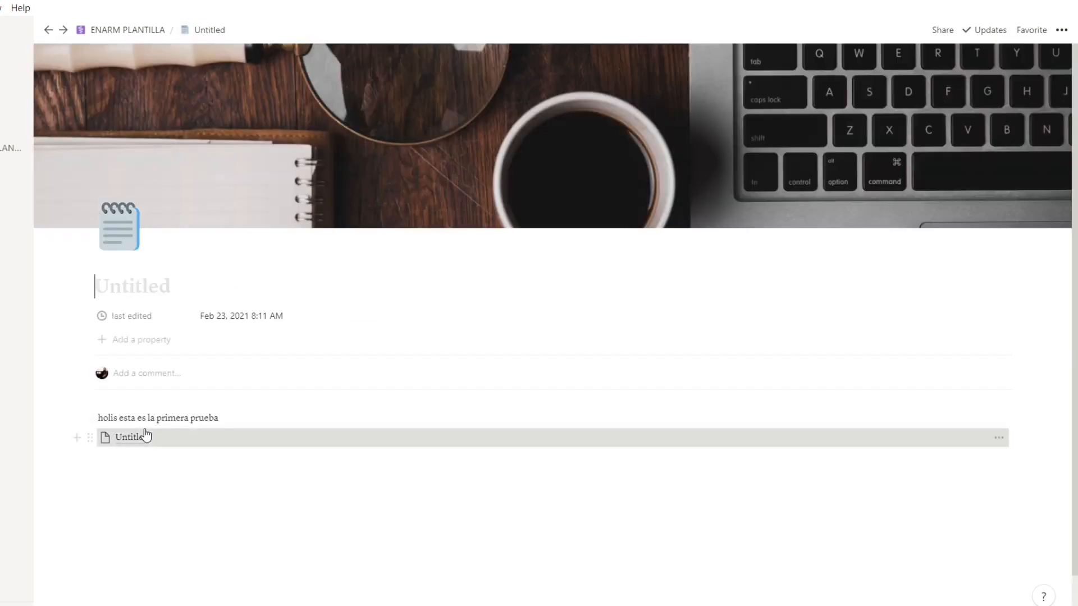
Open the embedded untitled sub-page to view its starting options, and return to the parent page
{"action": "left_click", "coordinate": [143, 436]}
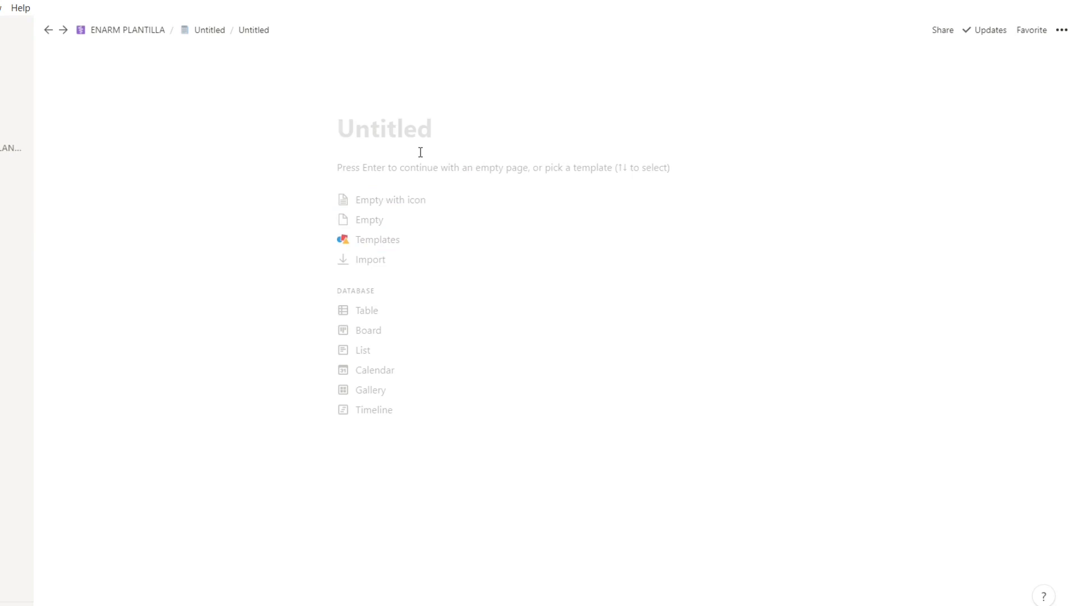
{"action": "left_click", "coordinate": [209, 29]}
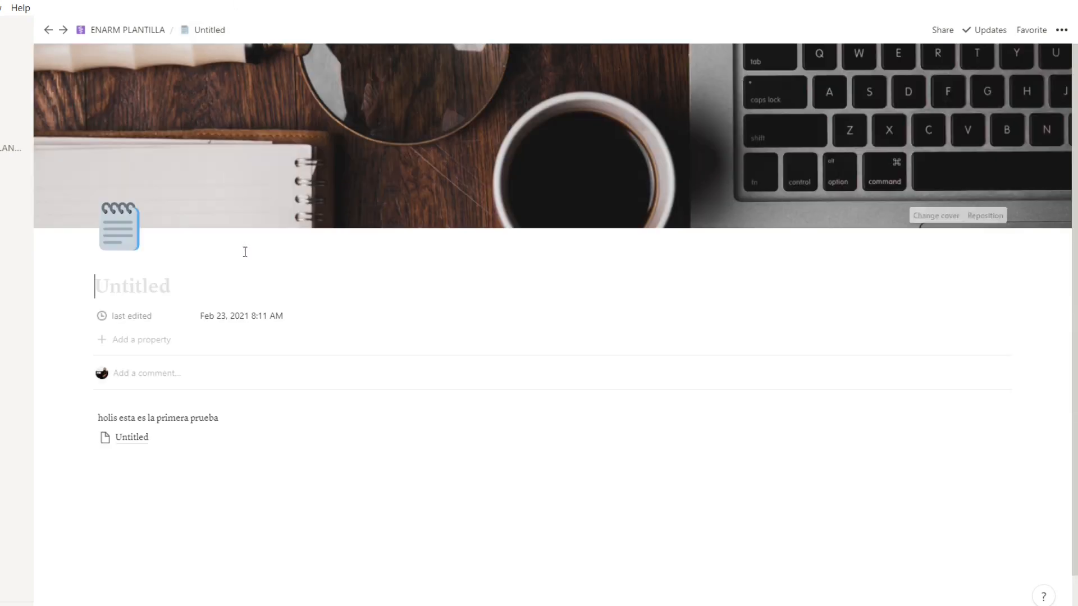
{"action": "left_click", "coordinate": [130, 449]}
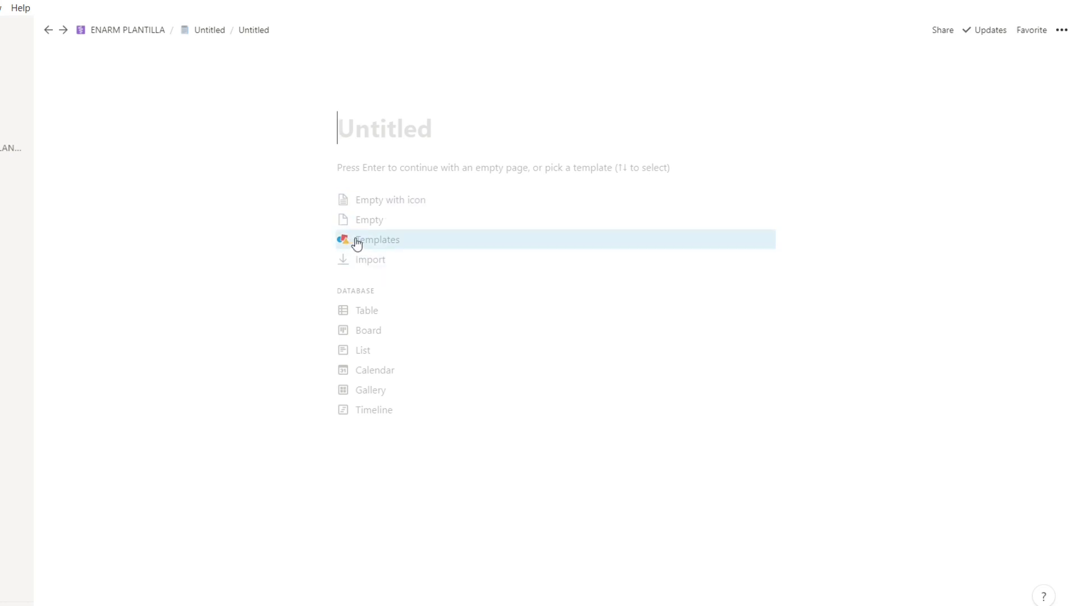
{"action": "left_click", "coordinate": [205, 30]}
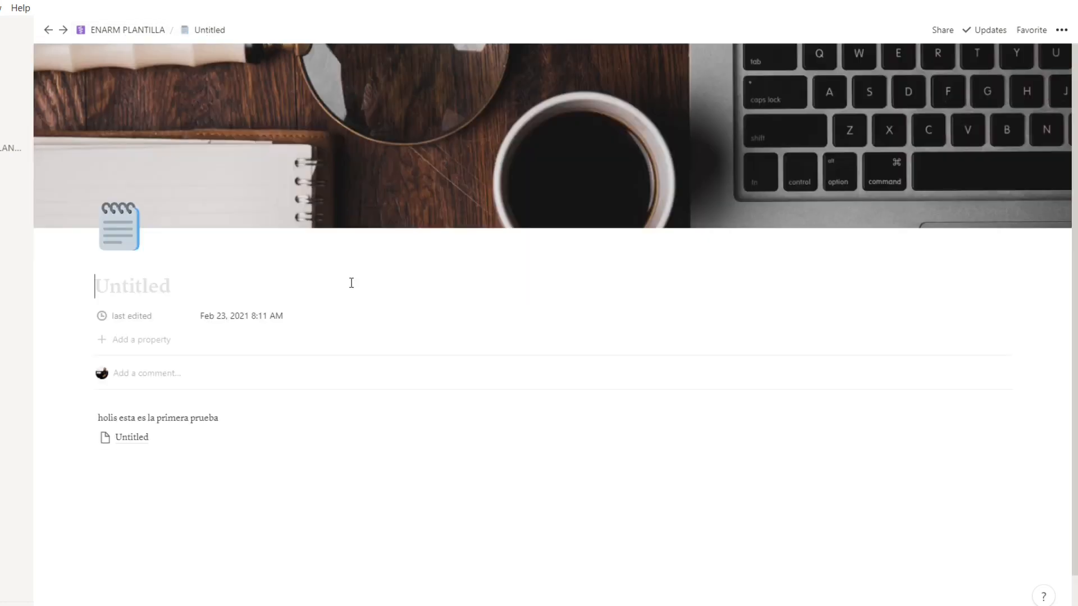
Add a to-do list below the sub-page with the items "REsumen y preguntas a Anki tema 1" and "Contestar 5 casos clinicos"
{"action": "left_click", "coordinate": [151, 452]}
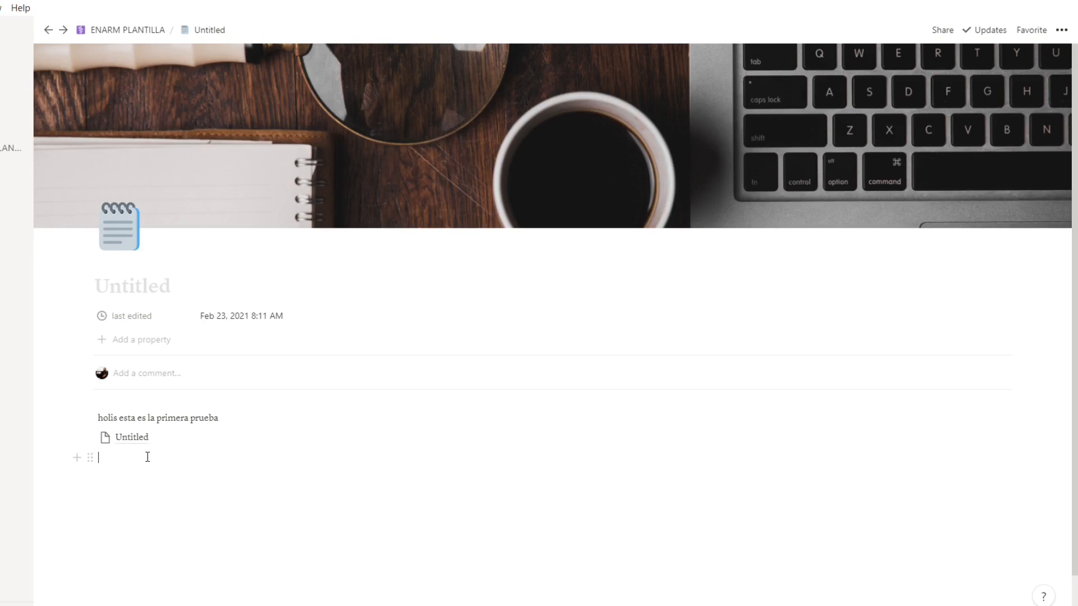
{"action": "left_click", "coordinate": [74, 457]}
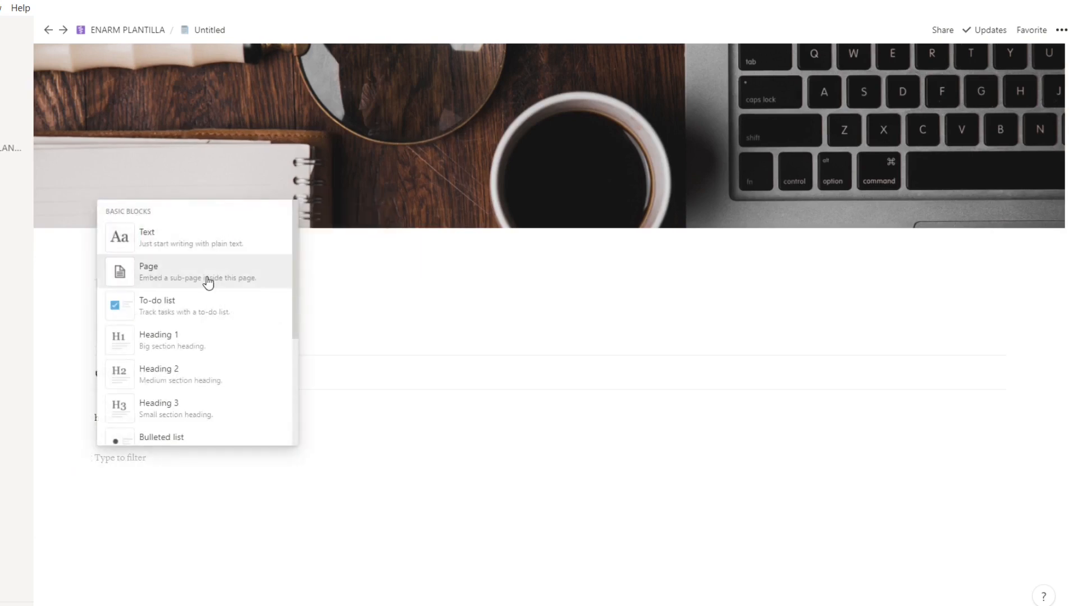
{"action": "left_click", "coordinate": [197, 306]}
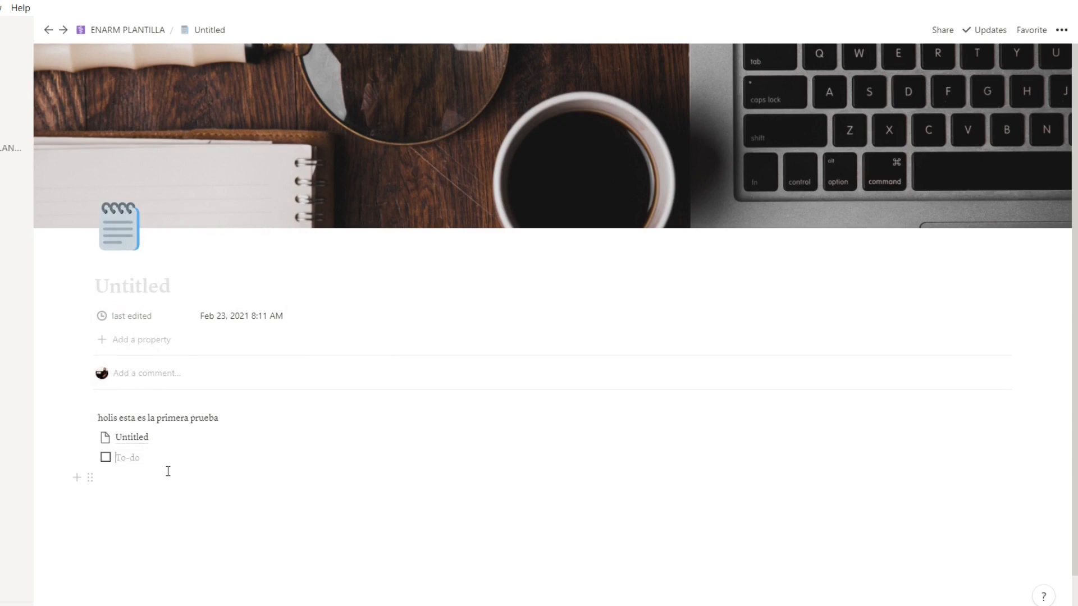
{"action": "type", "text": "REsumen y"}
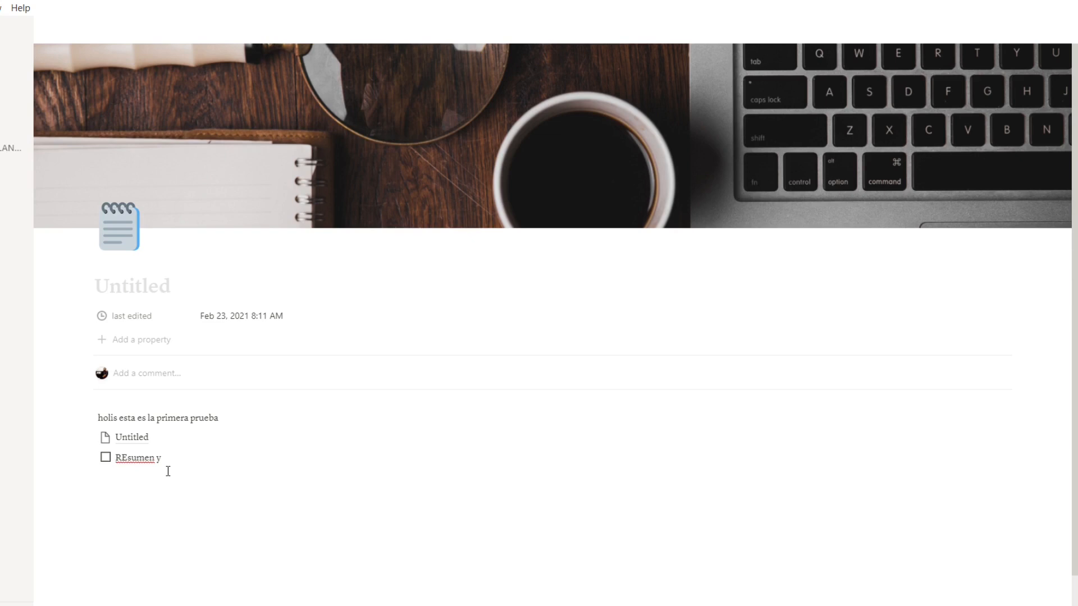
{"action": "type", "text": " preguntas a Anki tema 1"}
{"action": "key", "text": "Return"}
{"action": "type", "text": "Contestar 5 casos clinicos"}
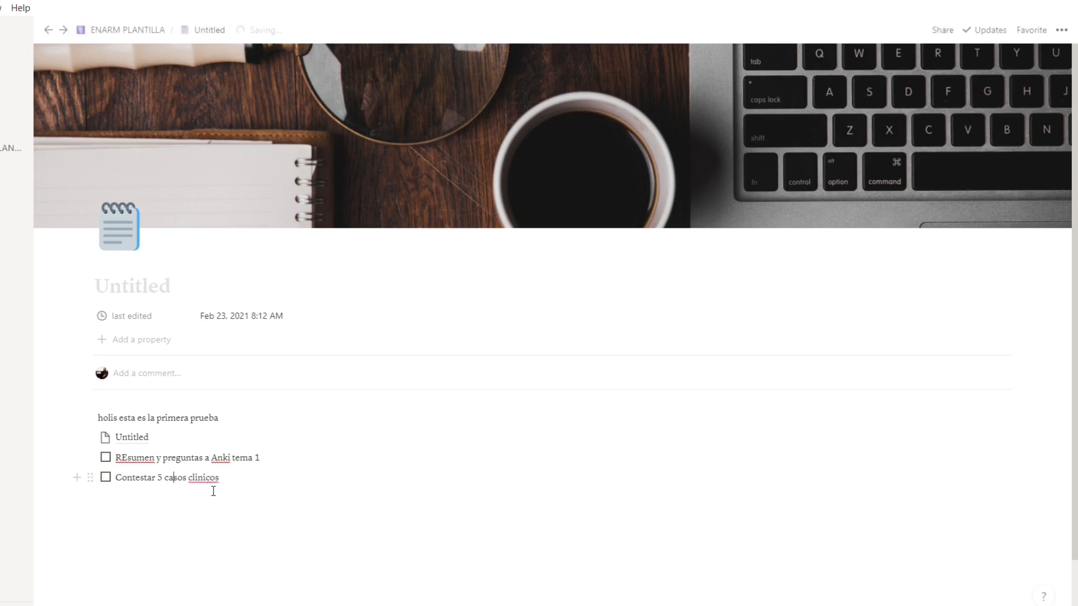
Mark the to-do "REsumen y preguntas a Anki tema 1" as completed
{"action": "left_click_drag", "start_coordinate": [216, 487], "coordinate": [185, 510]}
{"action": "scroll", "coordinate": [191, 494], "scroll_direction": "down", "scroll_amount": 2}
{"action": "left_click", "coordinate": [192, 489]}
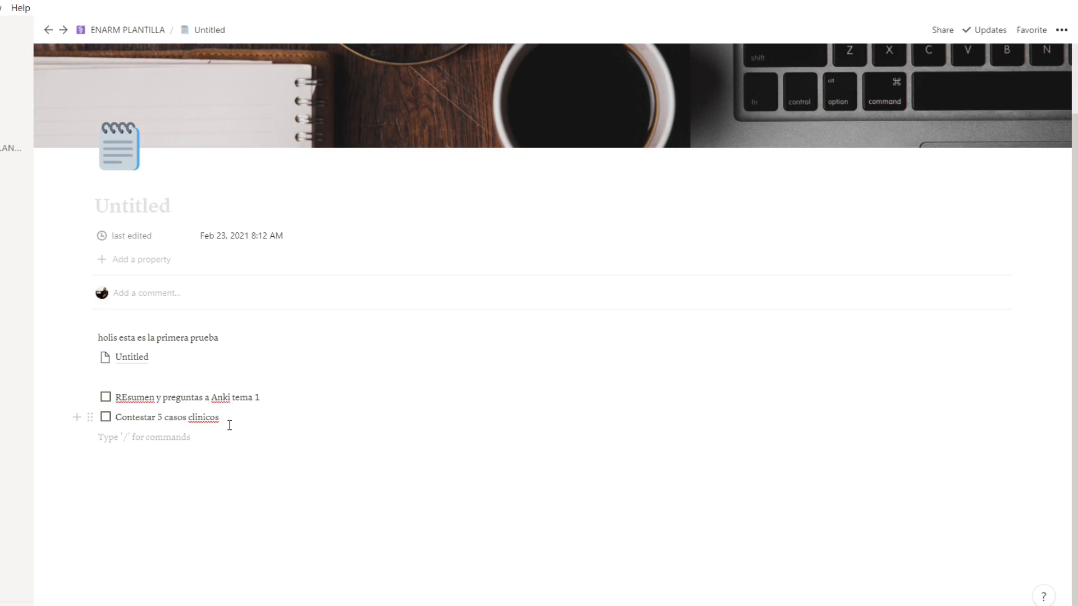
{"action": "left_click", "coordinate": [106, 397]}
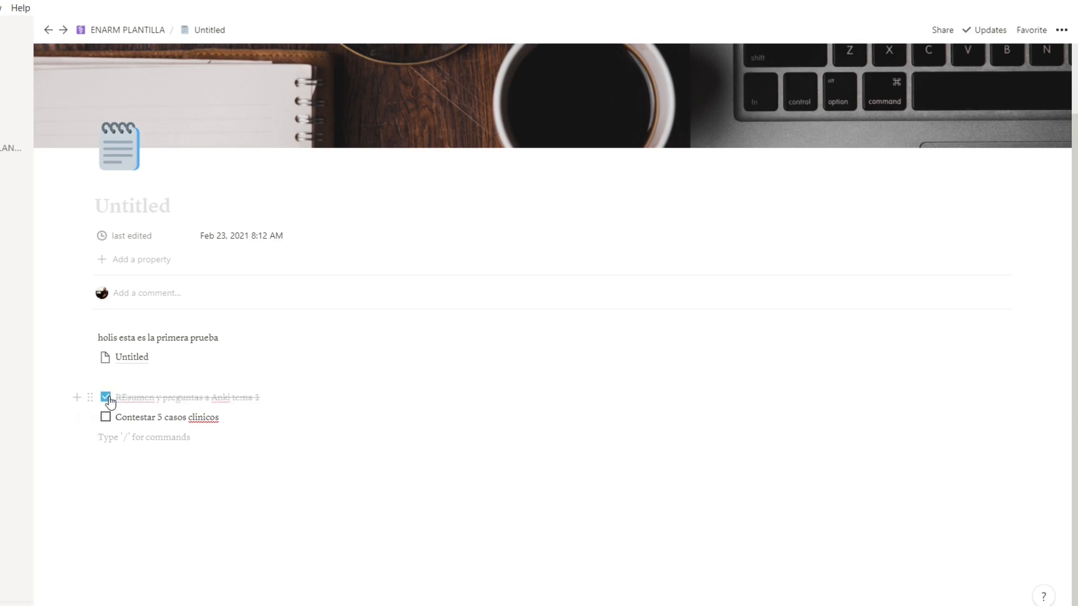
Delete both to-do items and place the text cursor on the empty line below the sub-page
{"action": "left_click", "coordinate": [91, 397]}
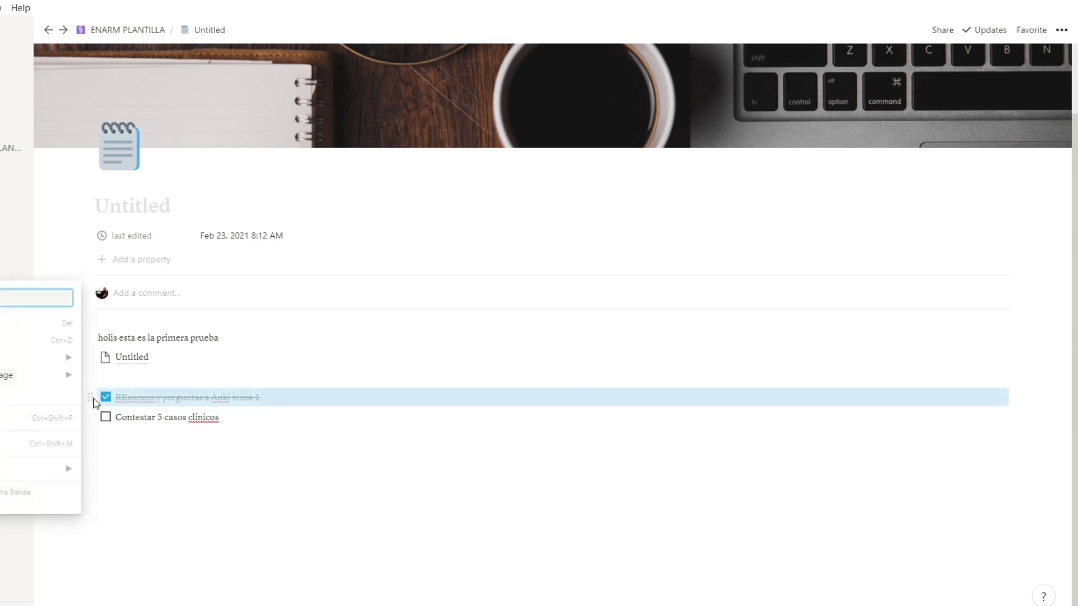
{"action": "key", "text": "Delete"}
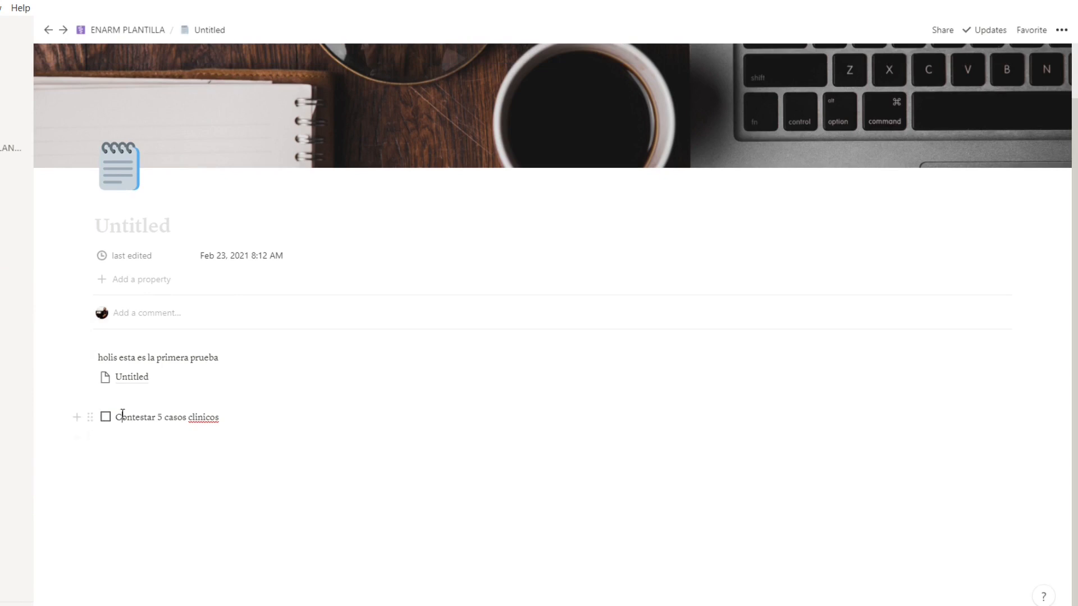
{"action": "left_click", "coordinate": [91, 419]}
{"action": "key", "text": "Delete"}
{"action": "left_click", "coordinate": [127, 422]}
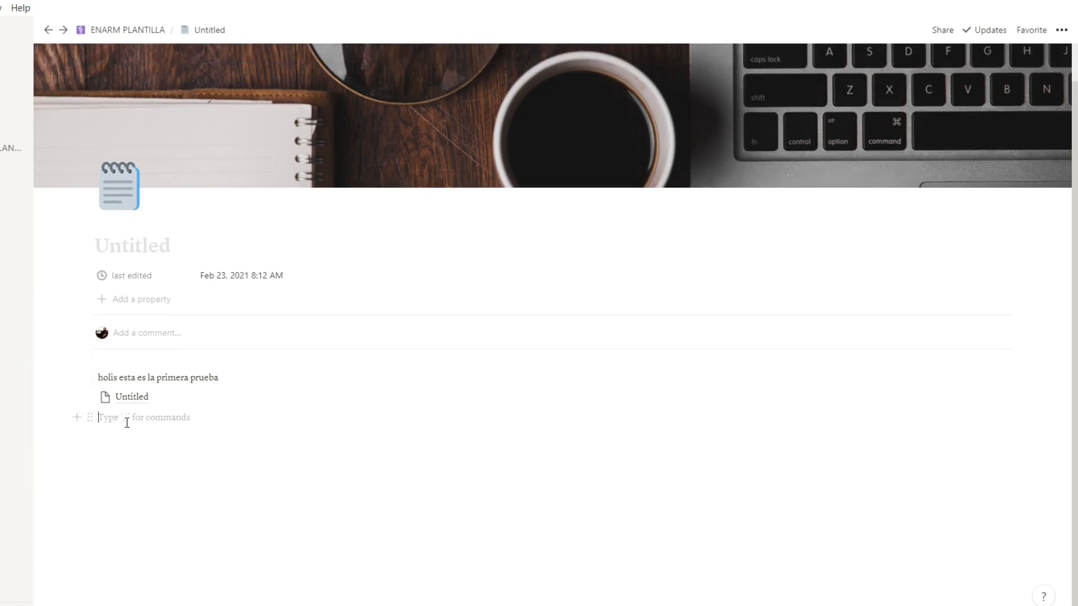
Look through the basic block types offered for the empty line, from Text down to Callout
{"action": "left_click", "coordinate": [77, 417]}
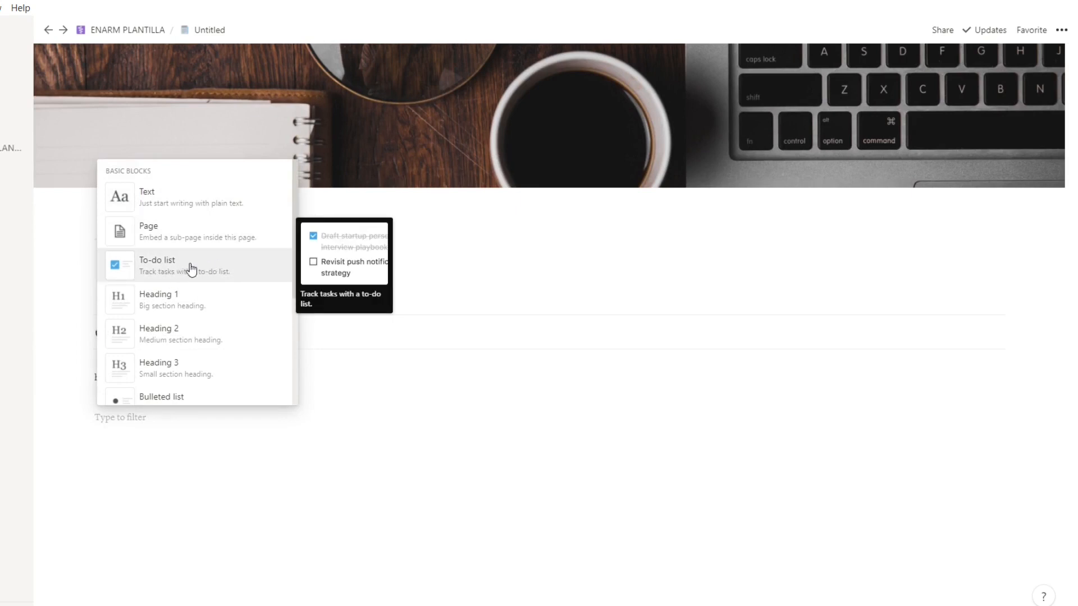
{"action": "scroll", "coordinate": [169, 314], "scroll_direction": "down", "scroll_amount": 2}
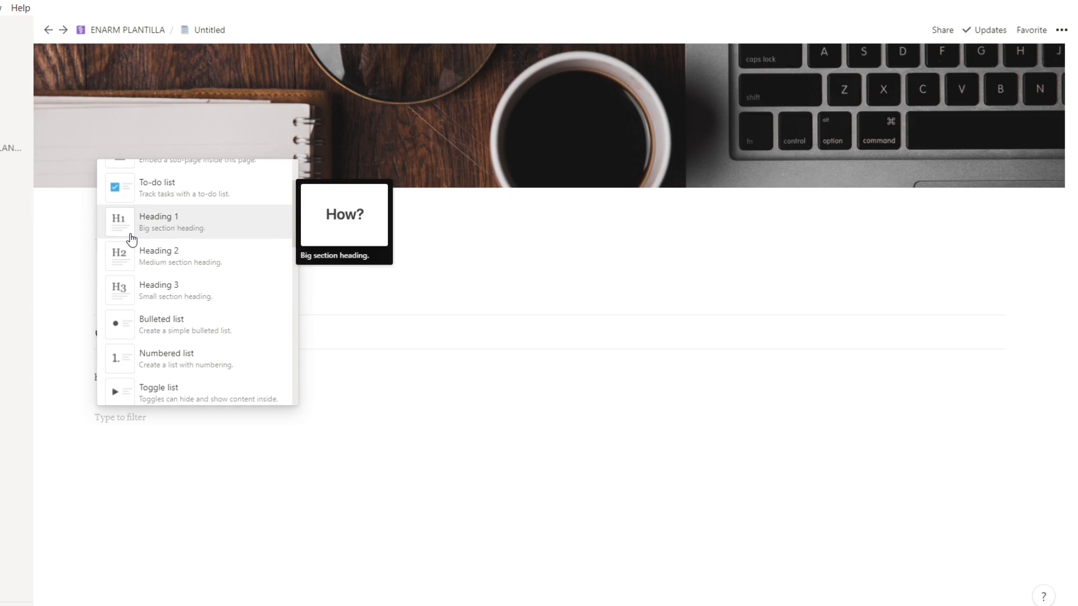
{"action": "scroll", "coordinate": [131, 240], "scroll_direction": "down", "scroll_amount": 4}
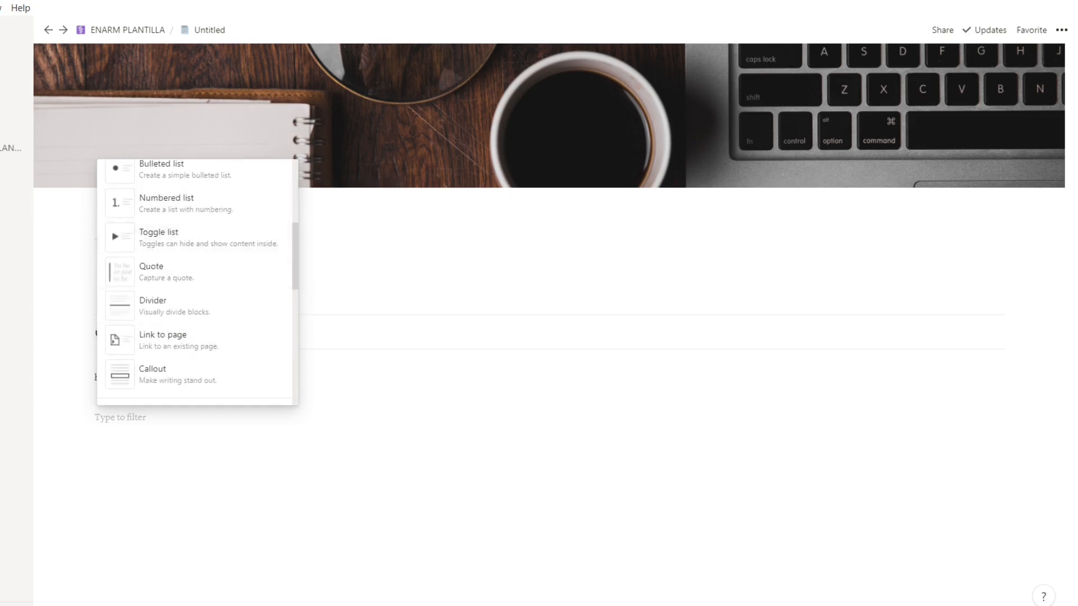
{"action": "key", "text": "BackSpace"}
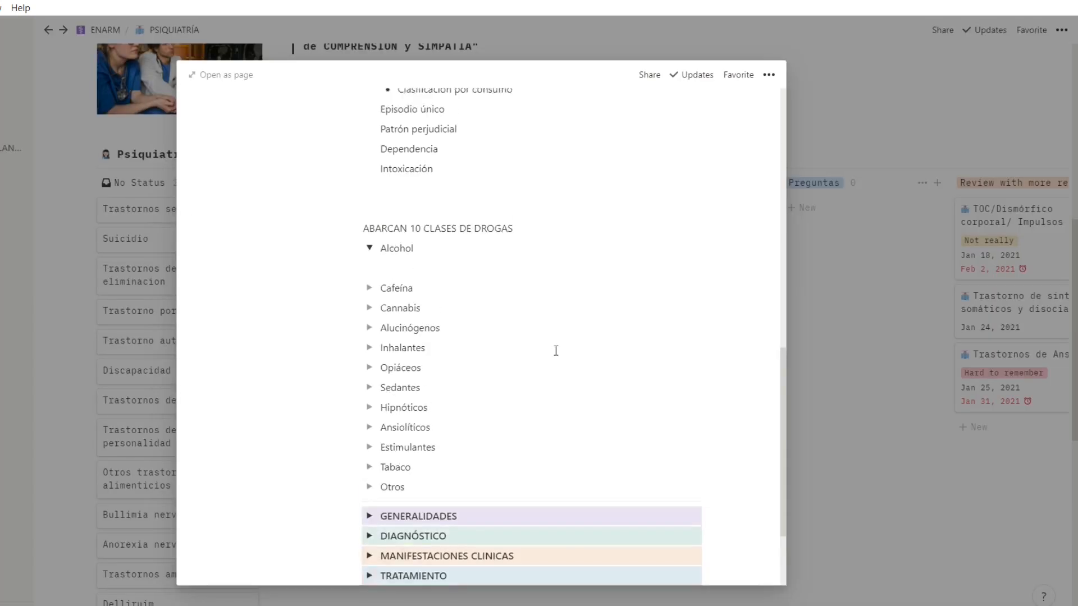
Expand the GENERALIDADES toggle and its nested DEFINICION toggle in the PSIQUIATRÍA note on drug classes
{"action": "scroll", "coordinate": [555, 351], "scroll_direction": "up", "scroll_amount": 4}
{"action": "scroll", "coordinate": [416, 194], "scroll_direction": "down", "scroll_amount": 7}
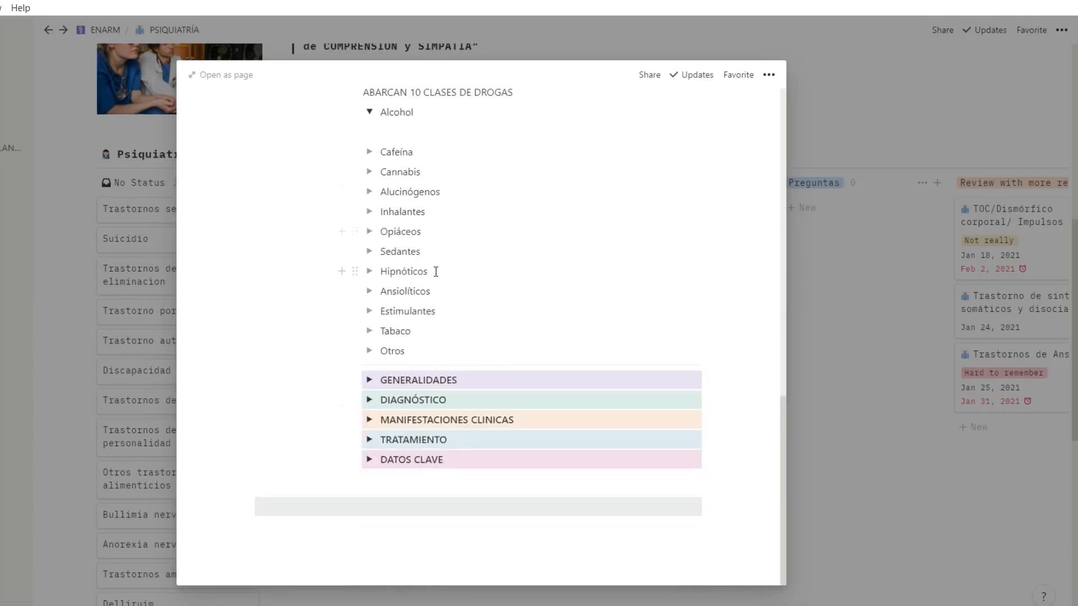
{"action": "left_click", "coordinate": [370, 380]}
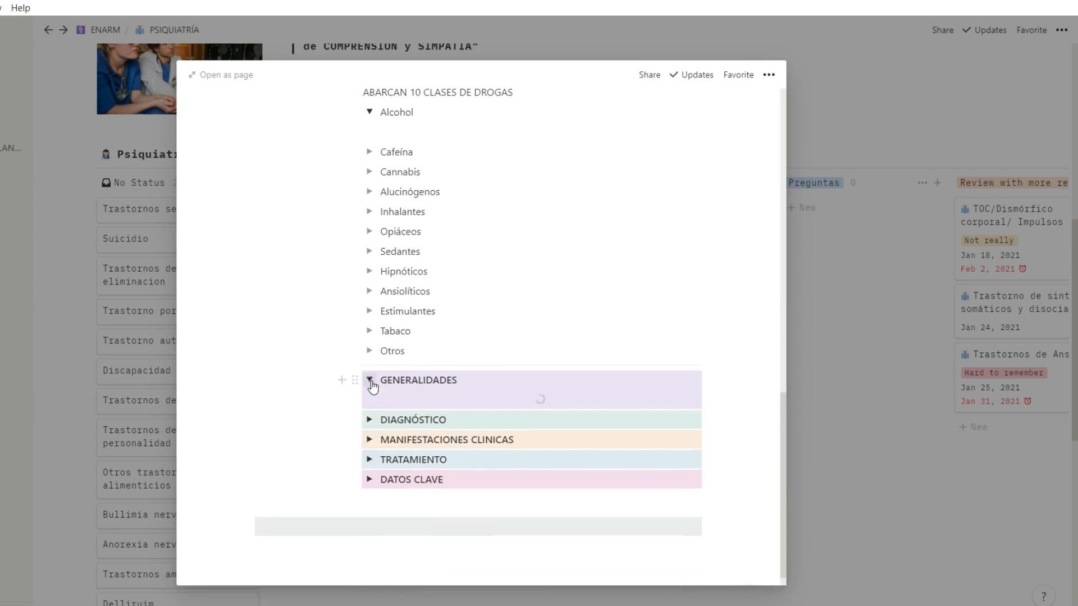
{"action": "left_click", "coordinate": [387, 400]}
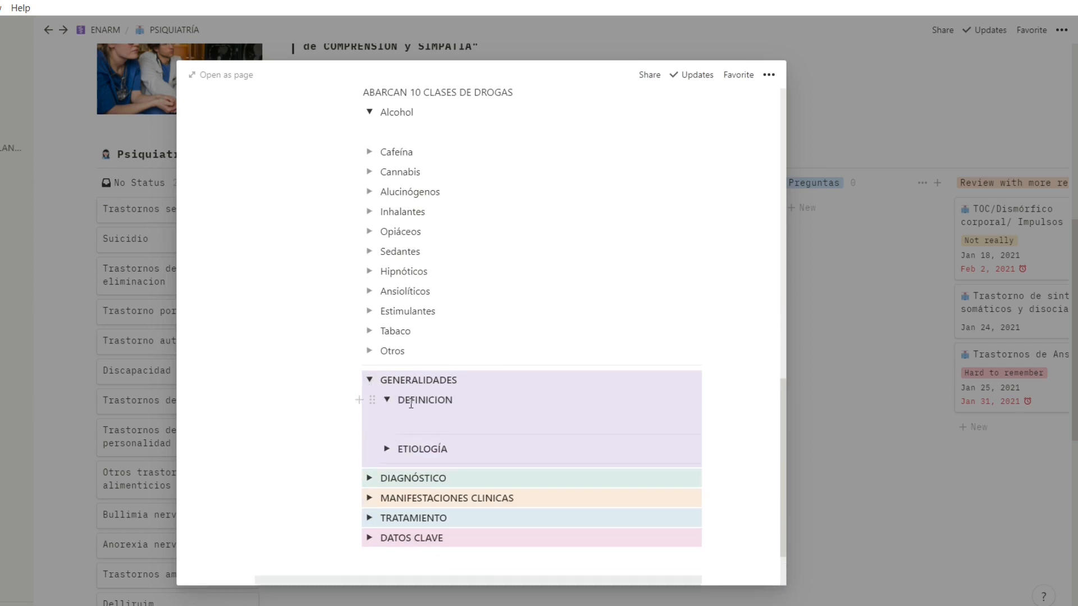
Close the drug note and open the Trastornos de Ansiedad card as a full page
{"action": "left_click", "coordinate": [961, 345]}
{"action": "left_click", "coordinate": [1060, 388]}
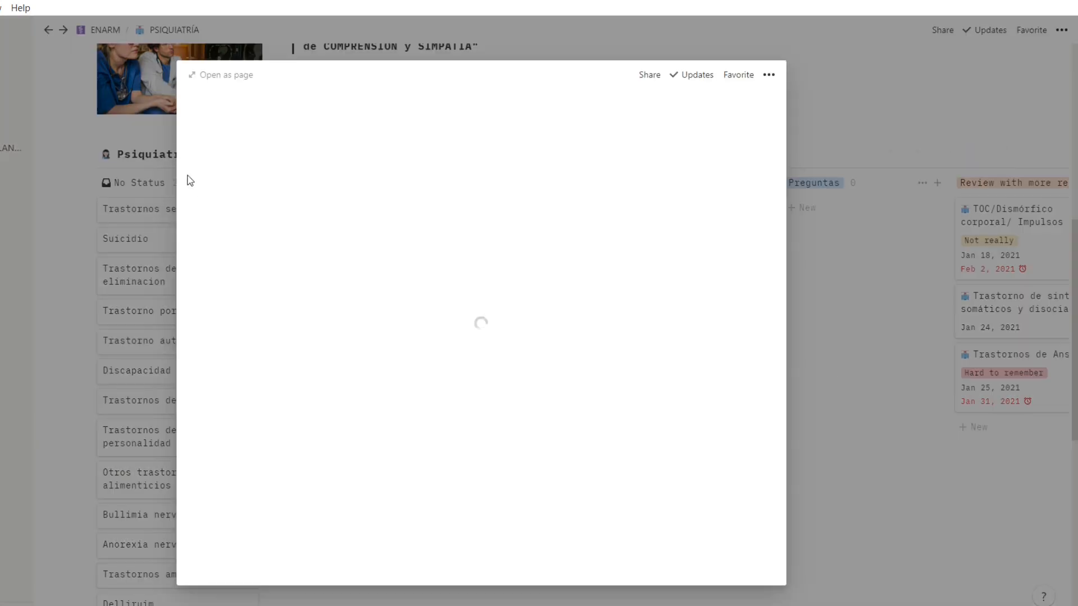
{"action": "left_click", "coordinate": [202, 76]}
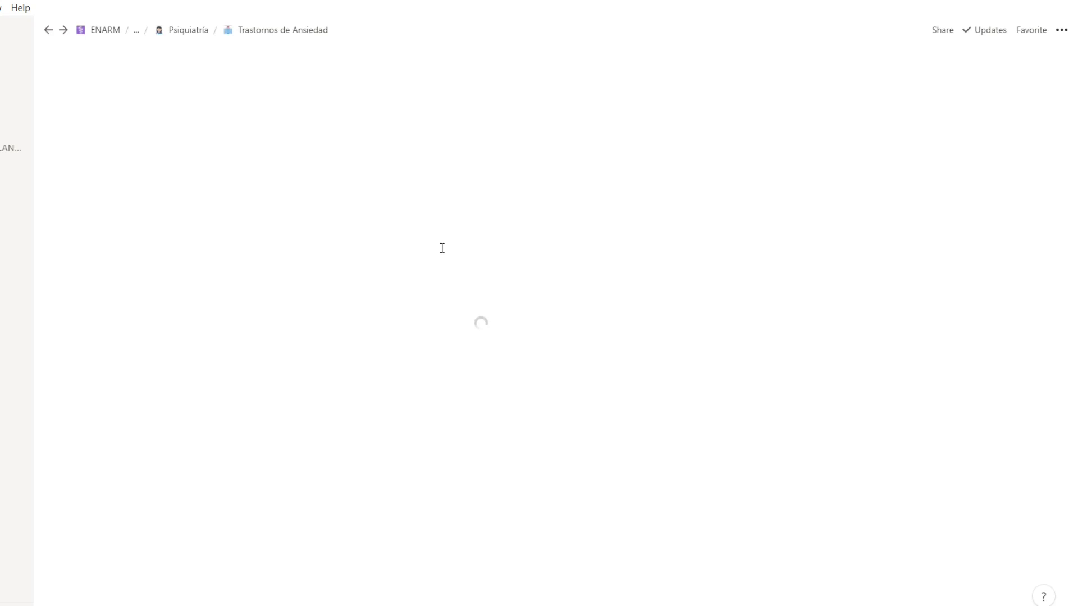
Expand GENERALIDADES and DEFINICION under TRASTORNO DE PÁNICO, and review the colour-coded toggles in the remaining sections
{"action": "scroll", "coordinate": [337, 335], "scroll_direction": "down", "scroll_amount": 8}
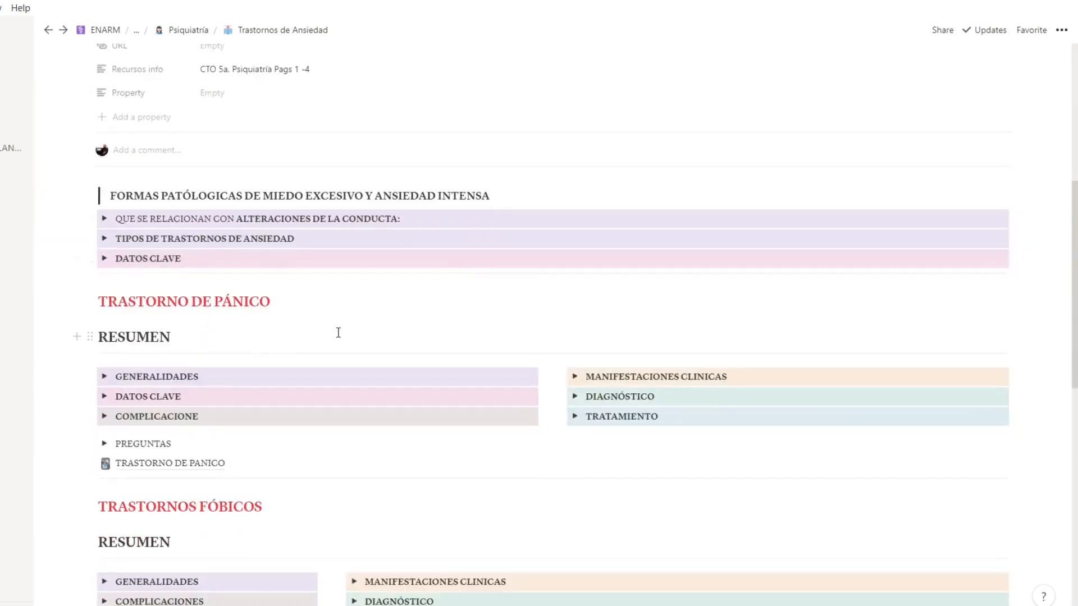
{"action": "scroll", "coordinate": [337, 337], "scroll_direction": "up", "scroll_amount": 2}
{"action": "left_click", "coordinate": [105, 299]}
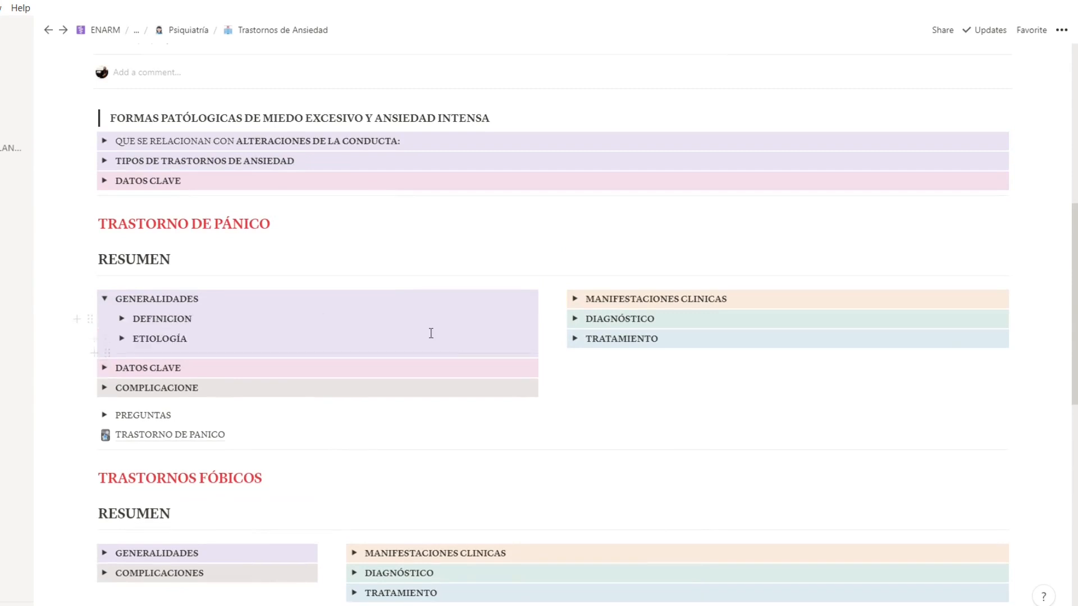
{"action": "left_click", "coordinate": [122, 318]}
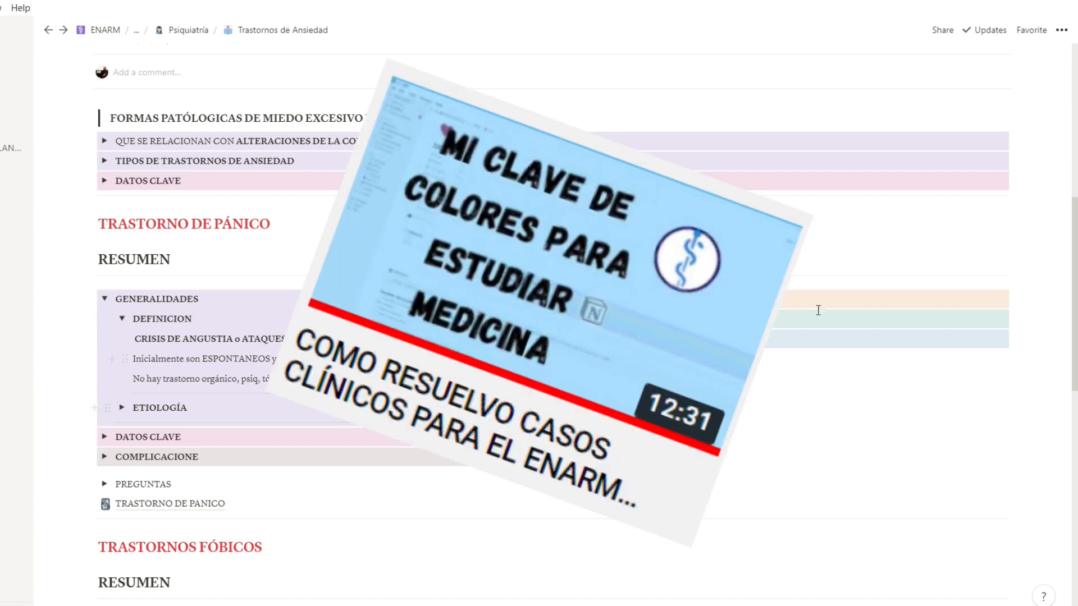
{"action": "scroll", "coordinate": [173, 348], "scroll_direction": "down", "scroll_amount": 10}
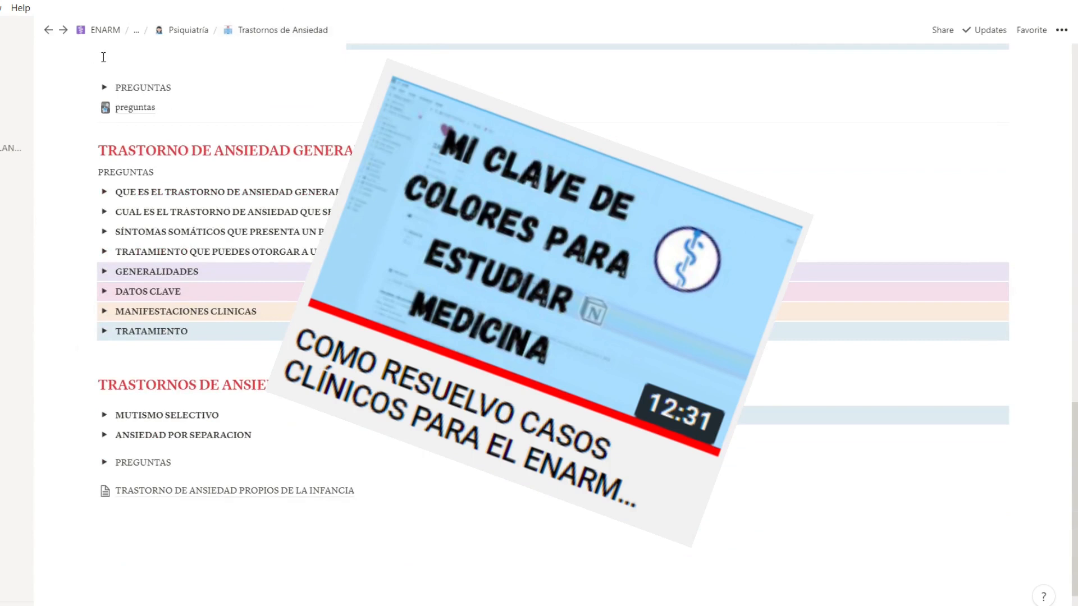
Return to the ENARM PLANTILLA gallery and open the untitled notepad page in full view
{"action": "left_click", "coordinate": [17, 343]}
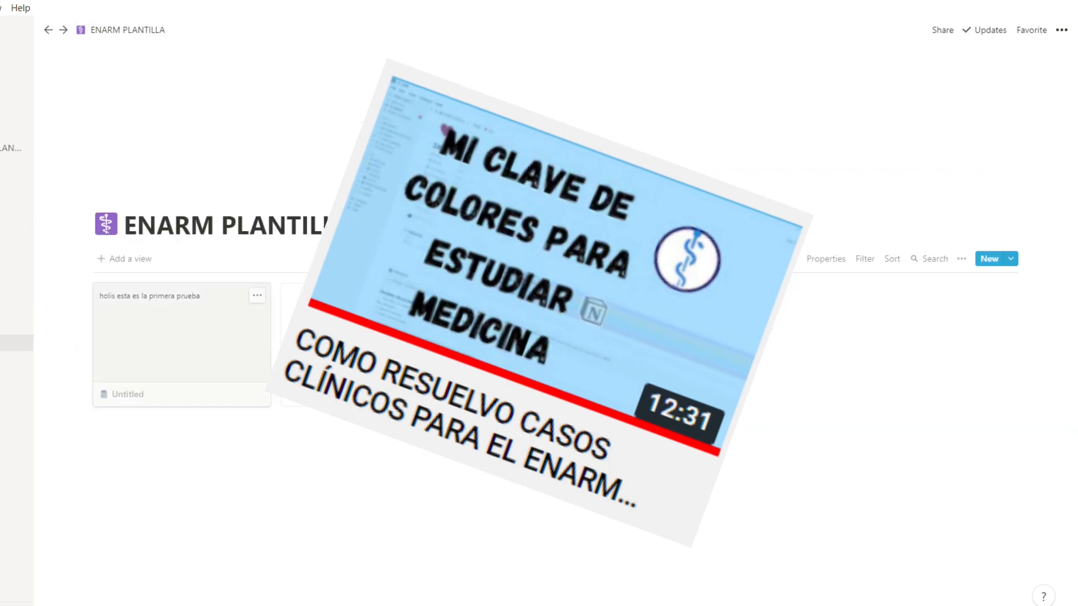
{"action": "left_click", "coordinate": [722, 344]}
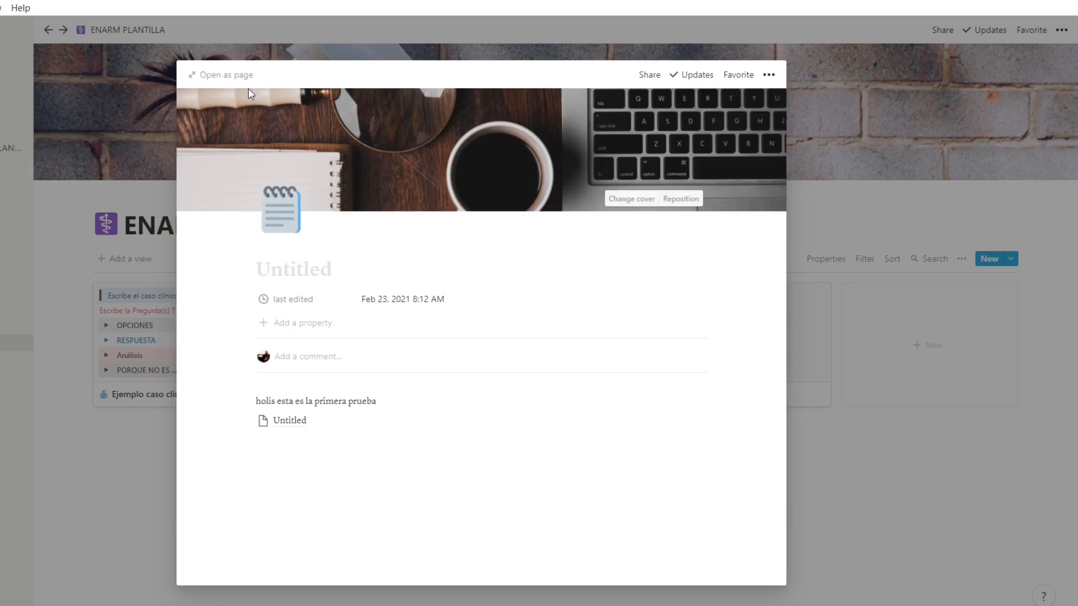
{"action": "left_click", "coordinate": [187, 73]}
Insert an empty quote block below the embedded sub-page, leaving a blank line between them
{"action": "left_click", "coordinate": [136, 479]}
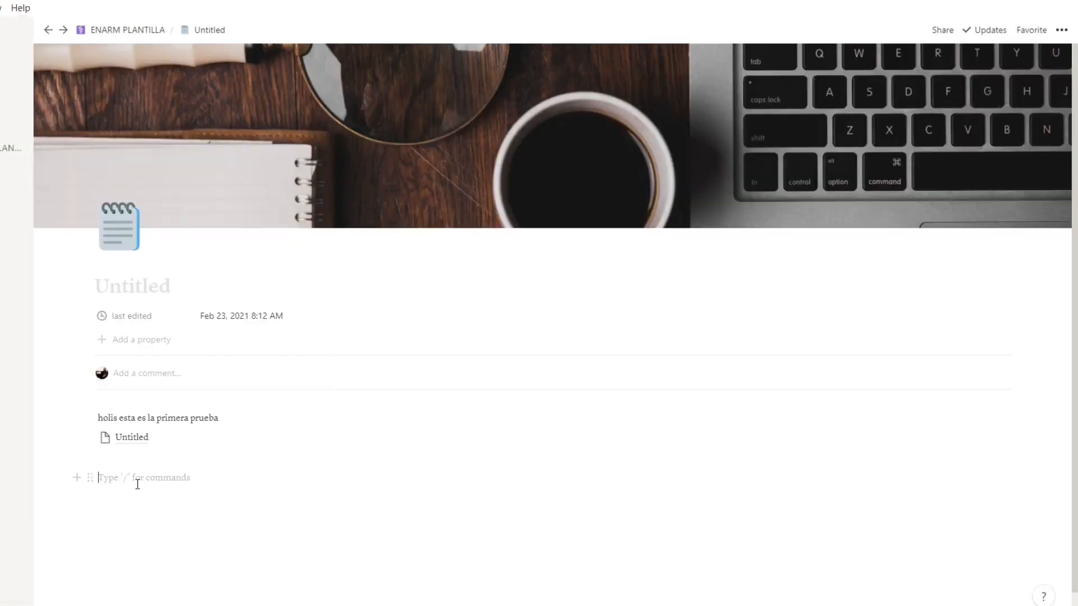
{"action": "left_click", "coordinate": [78, 478]}
{"action": "scroll", "coordinate": [210, 416], "scroll_direction": "down", "scroll_amount": 3}
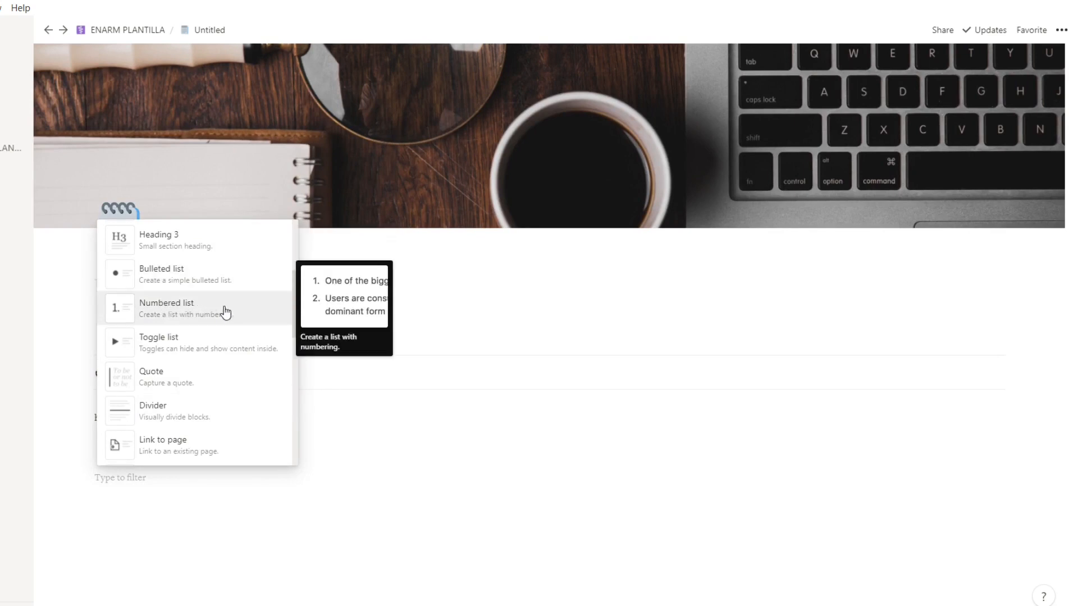
{"action": "left_click", "coordinate": [204, 375]}
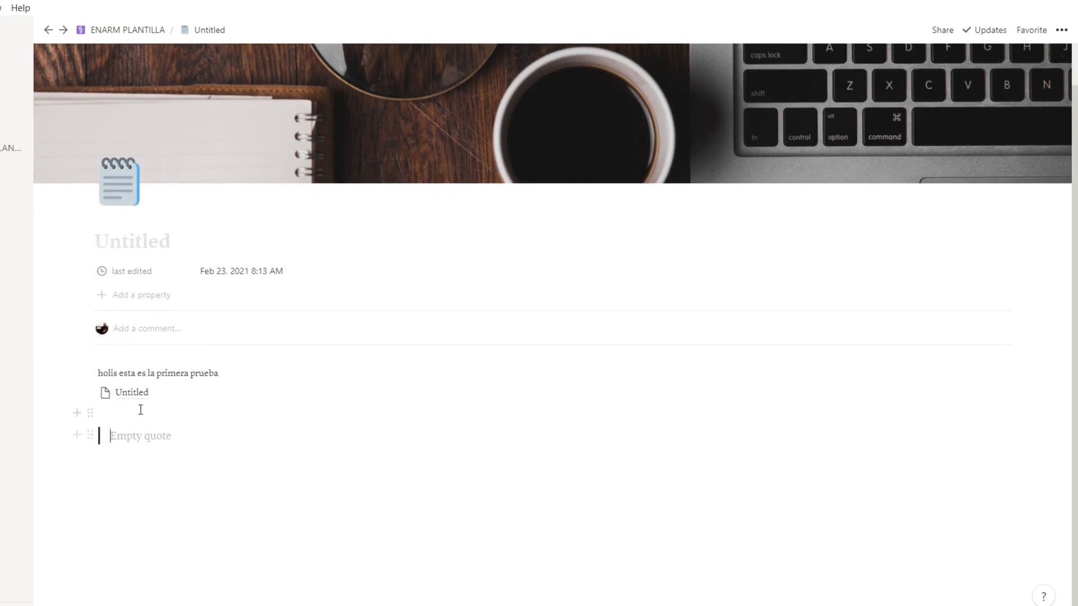
Open the BRAINLY board and look over its cards grouped by status
{"action": "left_click", "coordinate": [2, 129]}
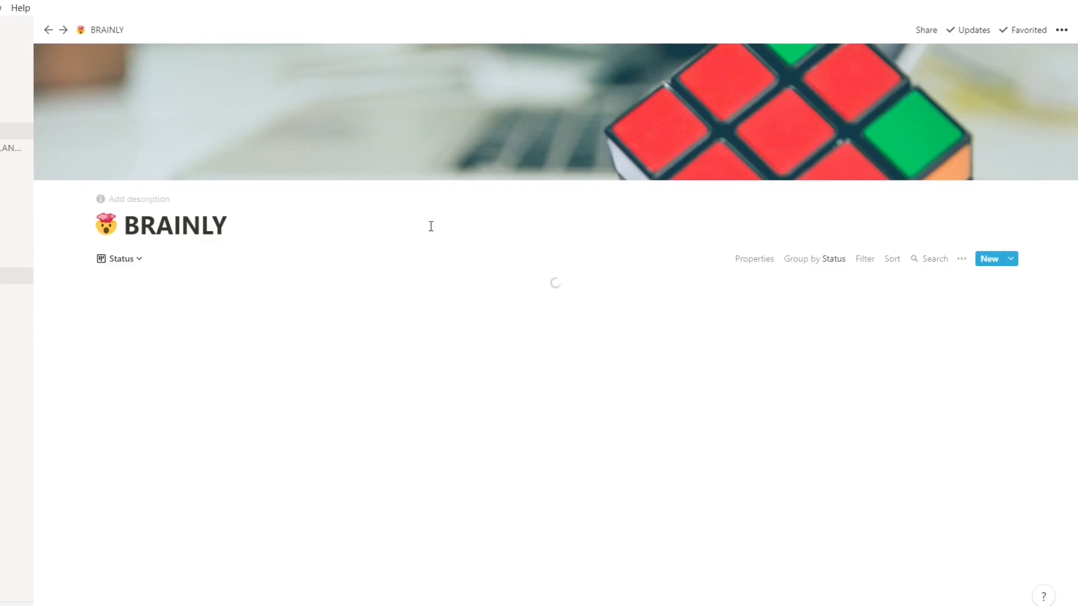
{"action": "scroll", "coordinate": [431, 226], "scroll_direction": "down", "scroll_amount": 4}
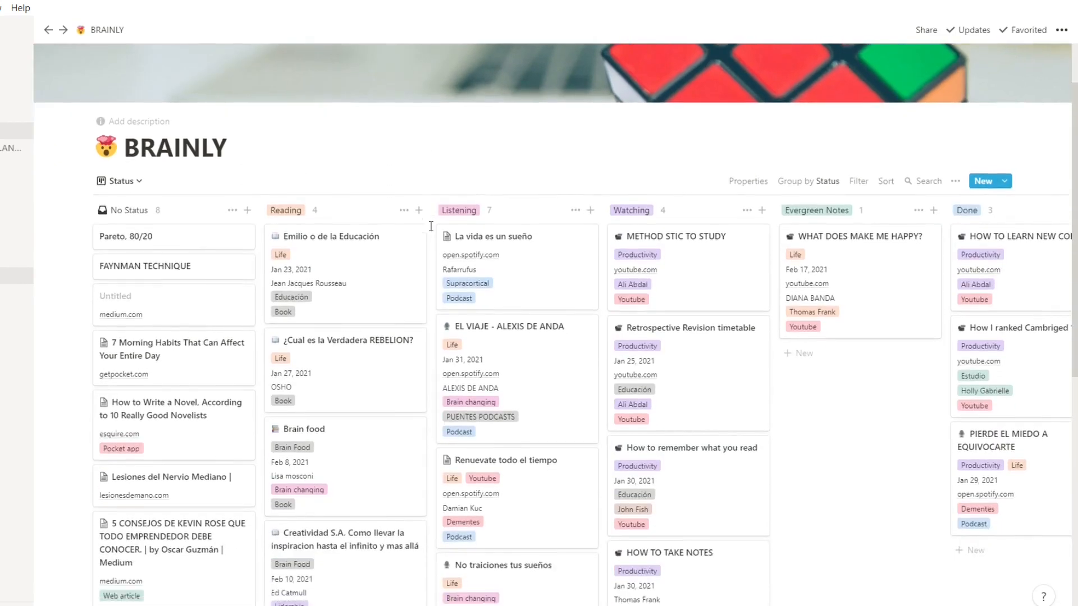
{"action": "scroll", "coordinate": [431, 226], "scroll_direction": "up", "scroll_amount": 4}
{"action": "scroll", "coordinate": [430, 226], "scroll_direction": "down", "scroll_amount": 2}
Open the EL VIAJE podcast card as a full page and examine the quotes under FRASES PARA EL FUTURO
{"action": "left_click", "coordinate": [513, 378]}
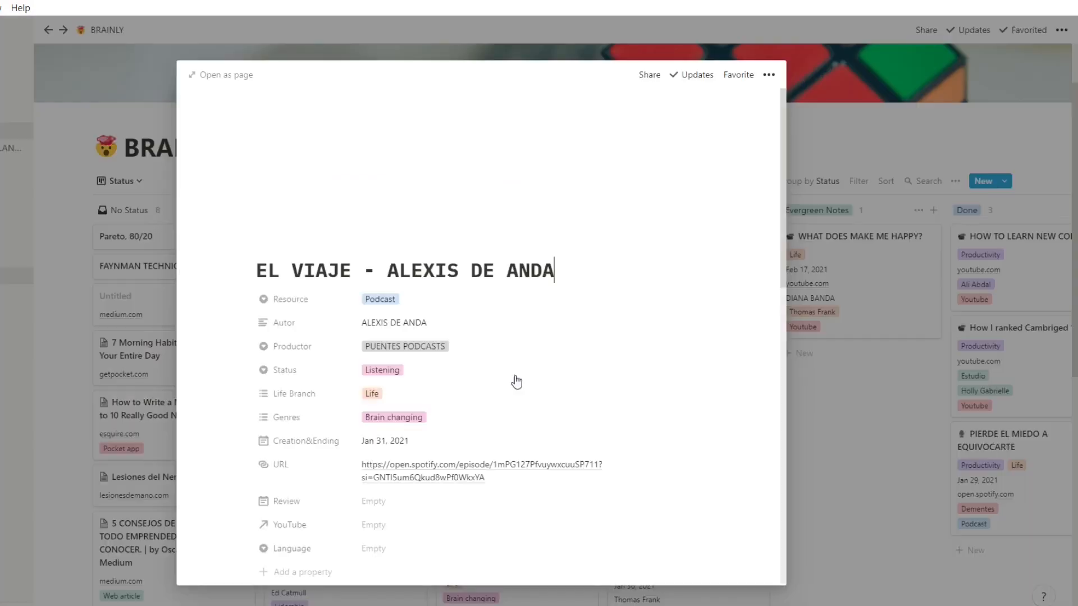
{"action": "left_click", "coordinate": [212, 73]}
{"action": "scroll", "coordinate": [474, 214], "scroll_direction": "down", "scroll_amount": 10}
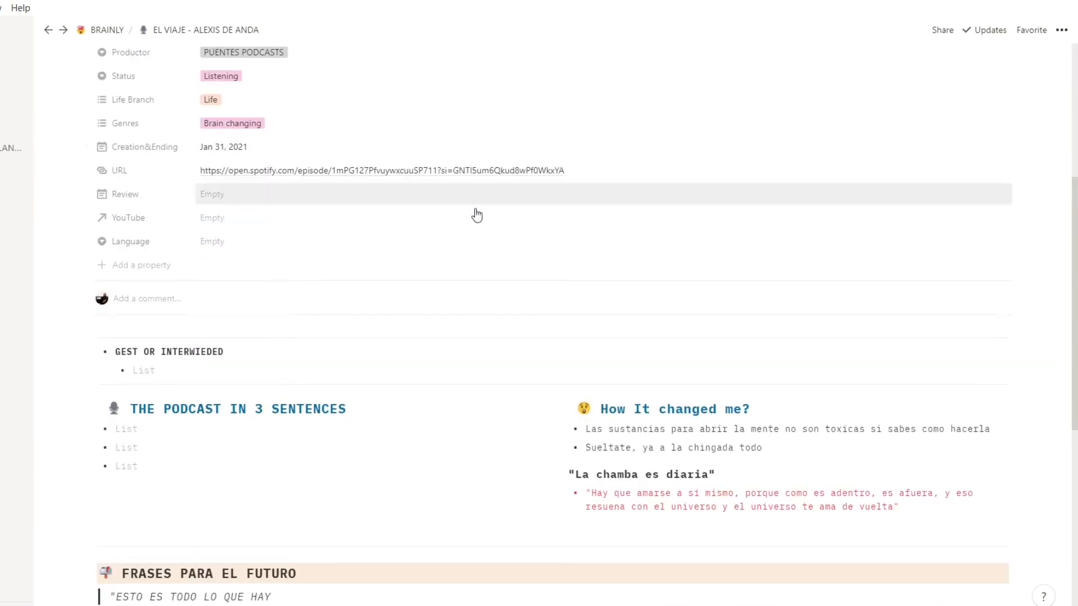
{"action": "scroll", "coordinate": [507, 272], "scroll_direction": "down", "scroll_amount": 3}
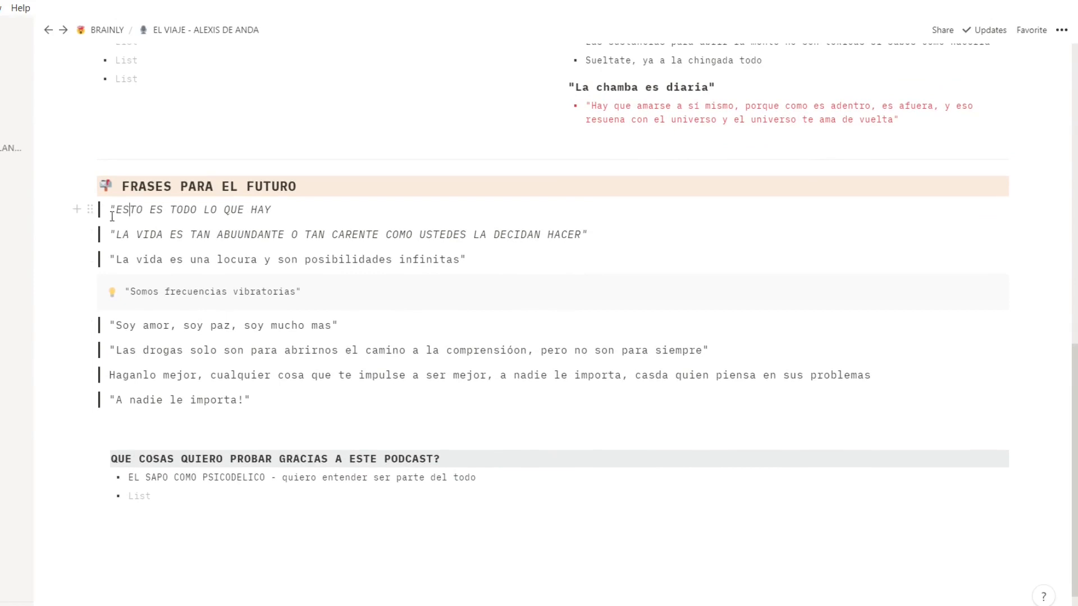
Insert a callout block on the empty line below the "A nadie le importa!" quote
{"action": "left_click", "coordinate": [169, 292]}
{"action": "left_click", "coordinate": [75, 422]}
{"action": "scroll", "coordinate": [168, 359], "scroll_direction": "down", "scroll_amount": 3}
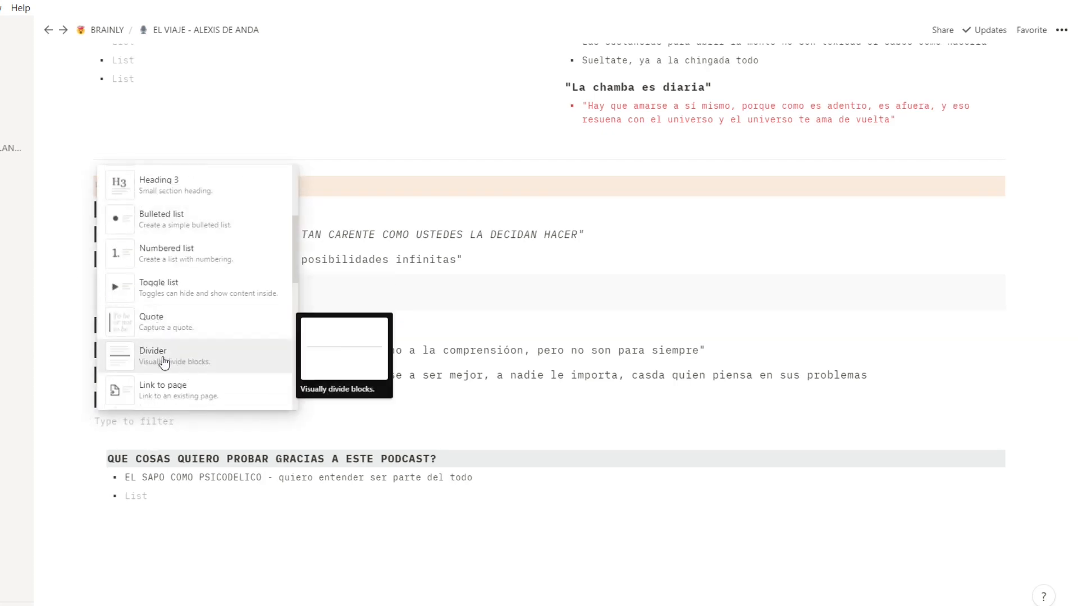
{"action": "scroll", "coordinate": [164, 376], "scroll_direction": "down", "scroll_amount": 3}
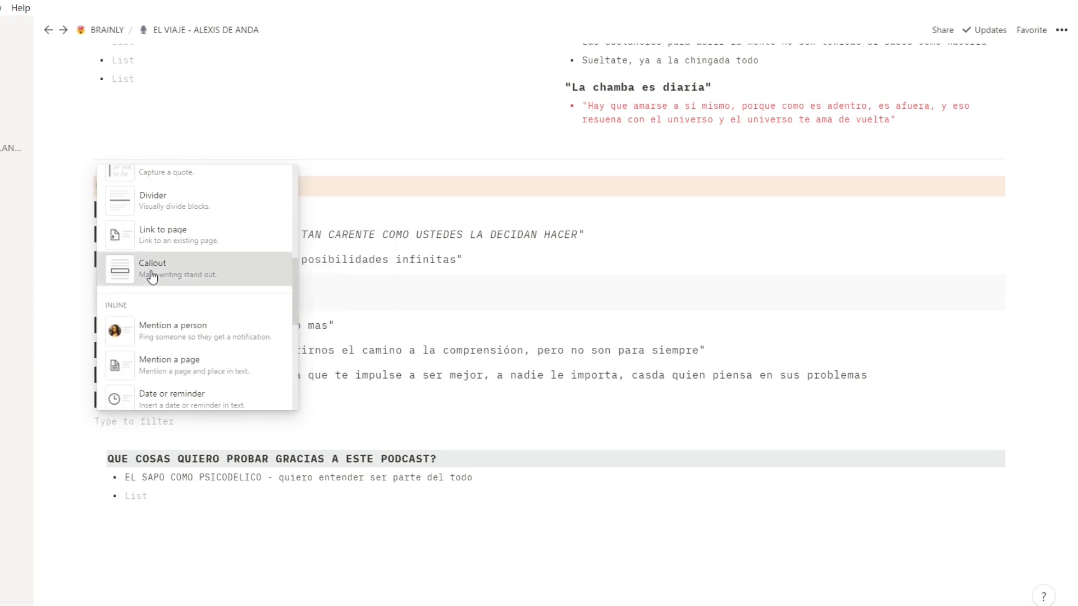
{"action": "left_click", "coordinate": [202, 269]}
Change the new callout's icon to the avocado emoji
{"action": "scroll", "coordinate": [142, 335], "scroll_direction": "down", "scroll_amount": 1}
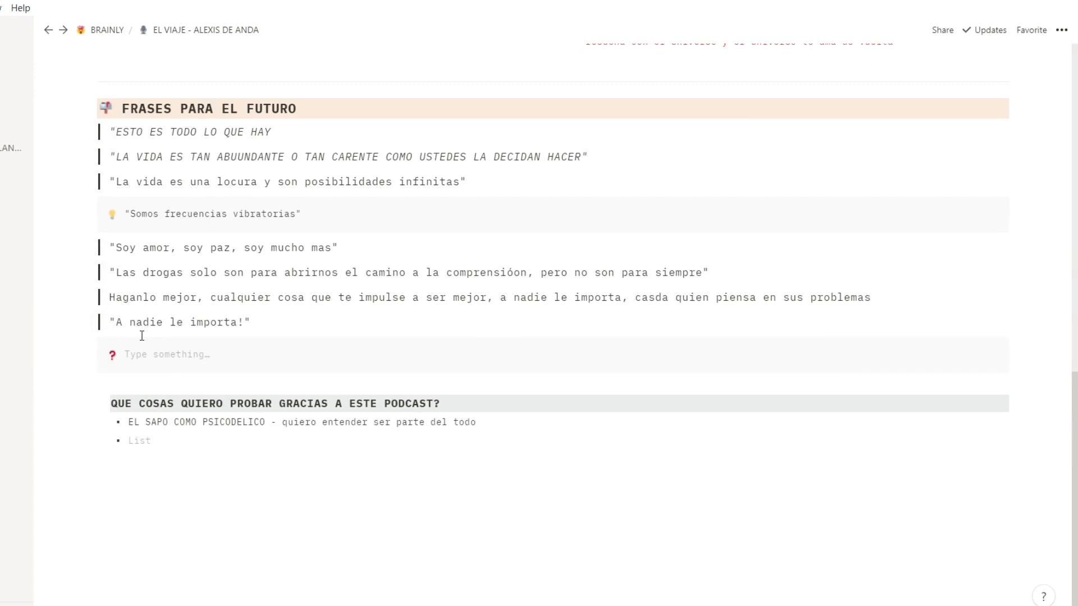
{"action": "left_click", "coordinate": [112, 355]}
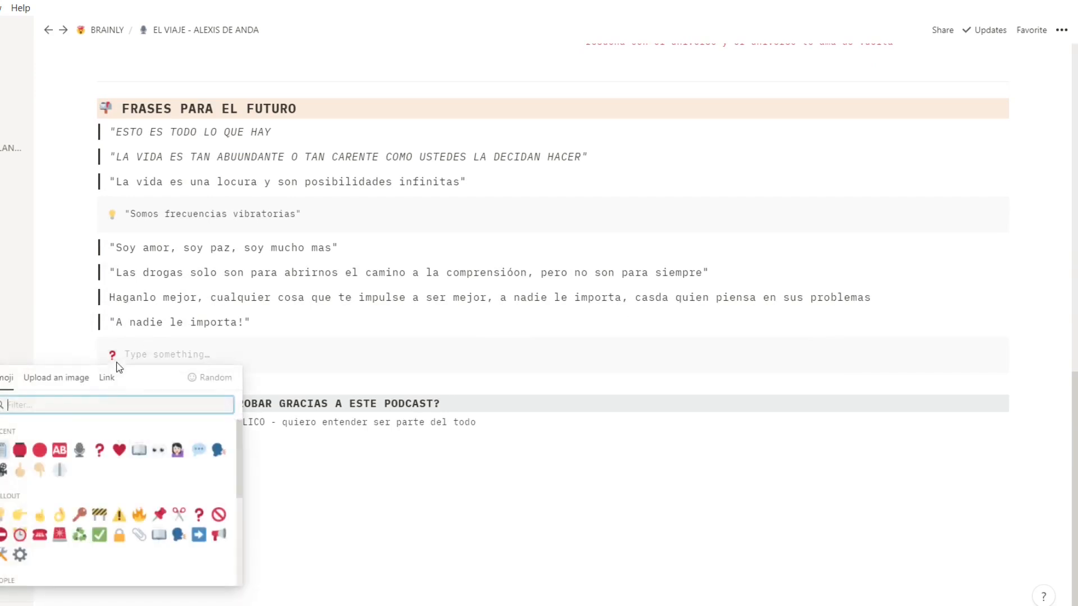
{"action": "scroll", "coordinate": [56, 494], "scroll_direction": "down", "scroll_amount": 10}
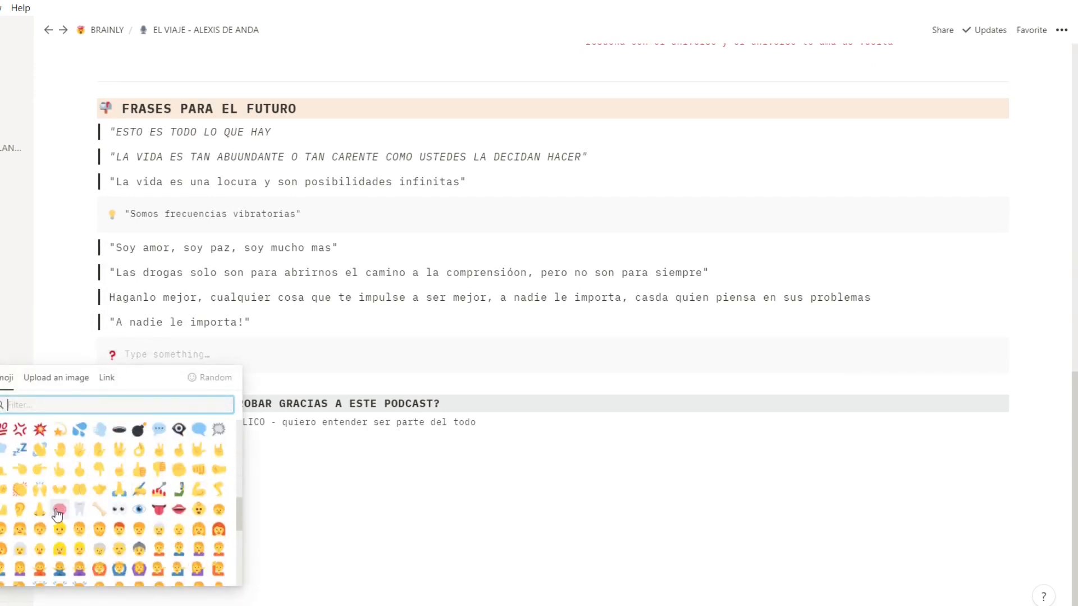
{"action": "scroll", "coordinate": [45, 502], "scroll_direction": "down", "scroll_amount": 5}
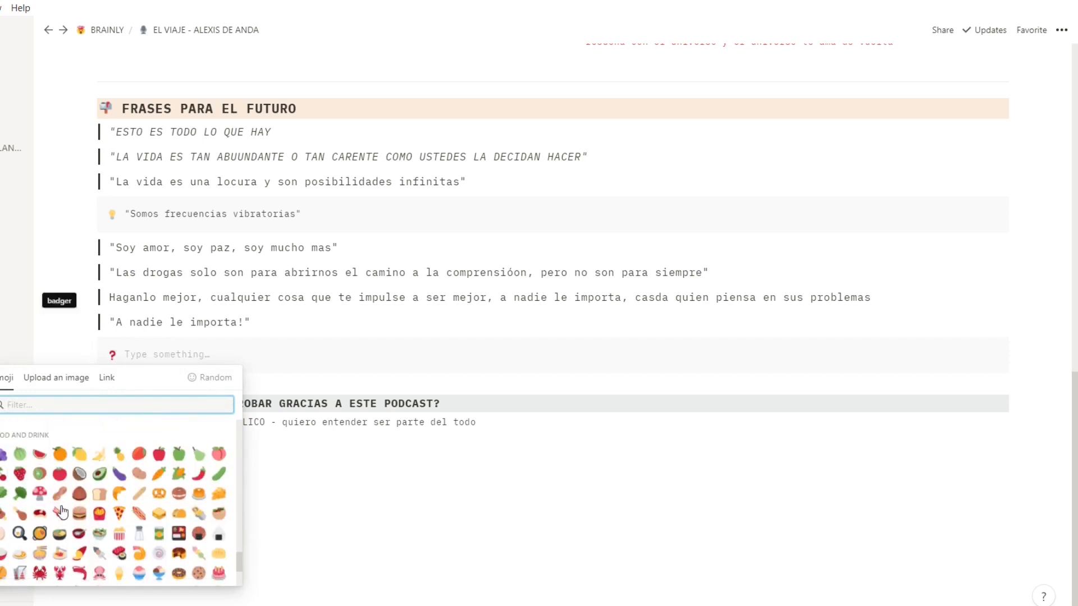
{"action": "left_click", "coordinate": [100, 471]}
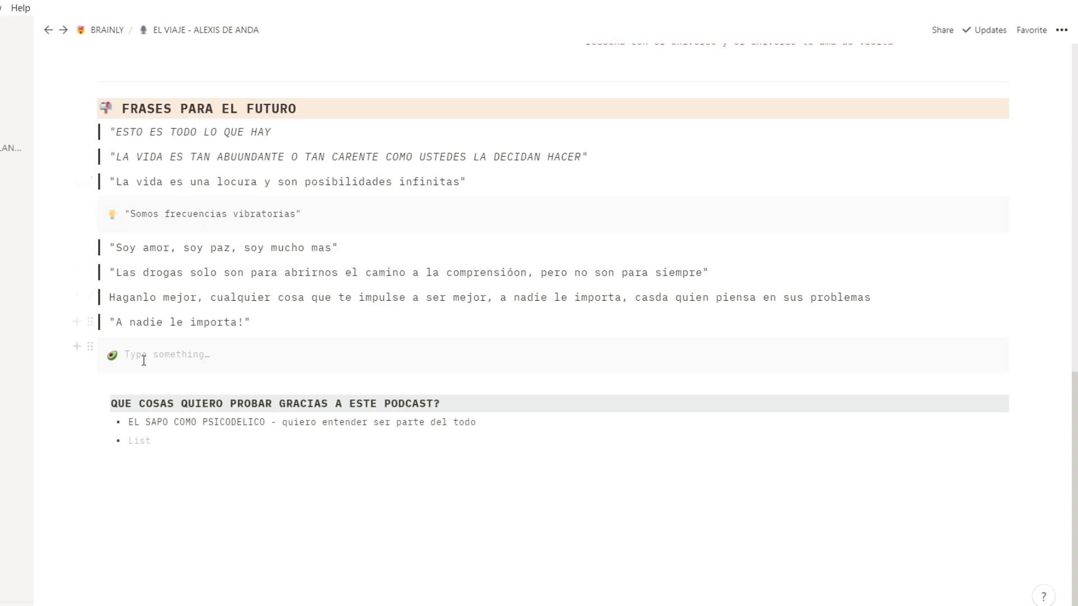
Undo the insertion of the avocado callout below the last quote
{"action": "left_click", "coordinate": [123, 357]}
{"action": "scroll", "coordinate": [150, 369], "scroll_direction": "down", "scroll_amount": 1}
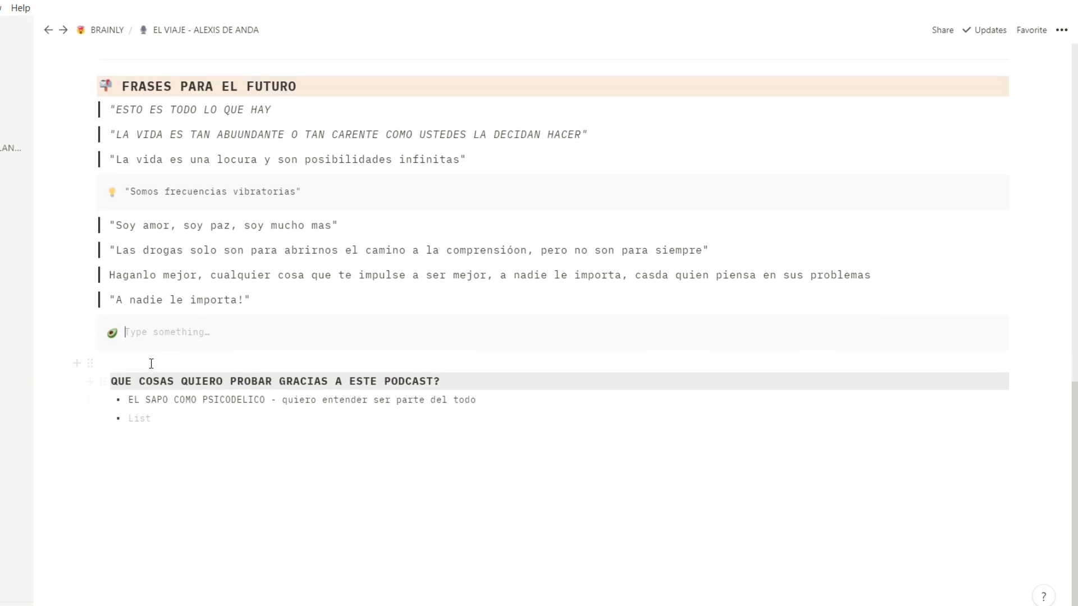
{"action": "key", "text": "ctrl+z"}
{"action": "key", "text": "ctrl+z"}
{"action": "key", "text": "ctrl+z"}
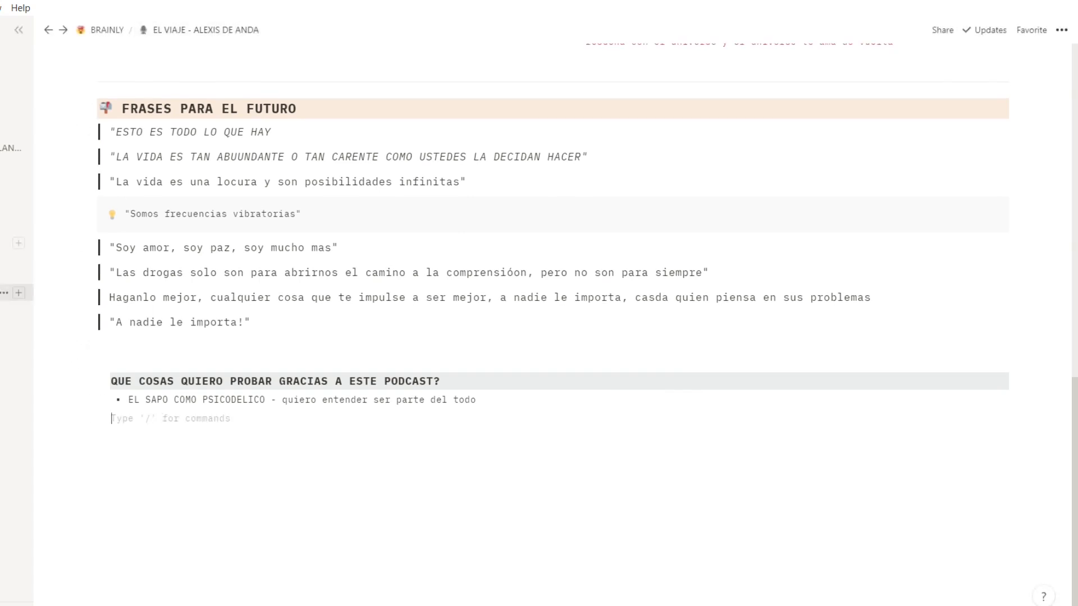
Go back to ENARM PLANTILLA and reopen the untitled page containing the empty quote as a full page
{"action": "left_click", "coordinate": [17, 293]}
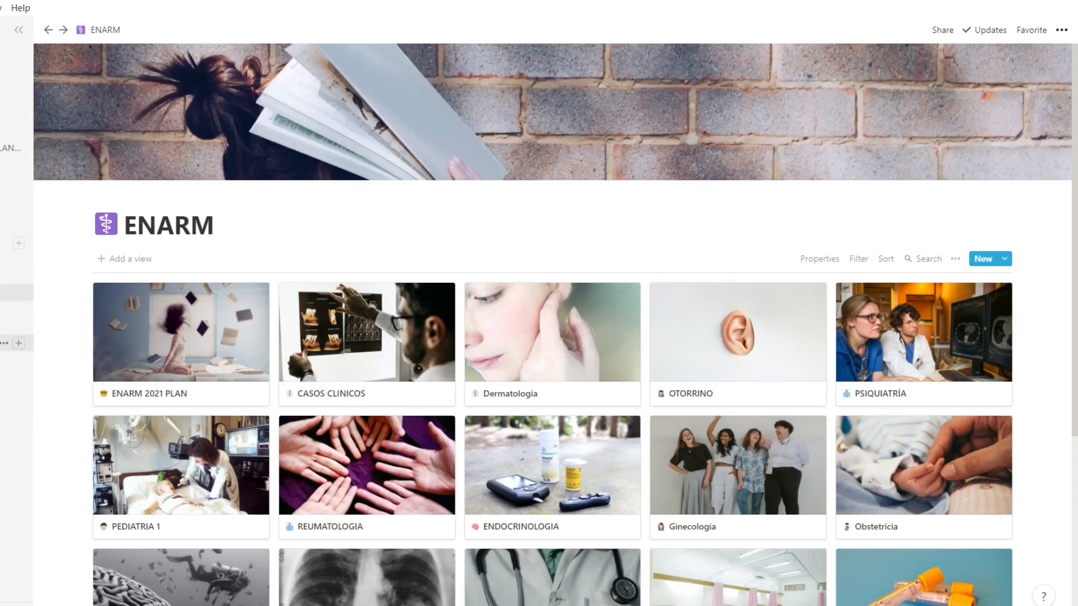
{"action": "left_click", "coordinate": [17, 343]}
{"action": "left_click", "coordinate": [735, 320]}
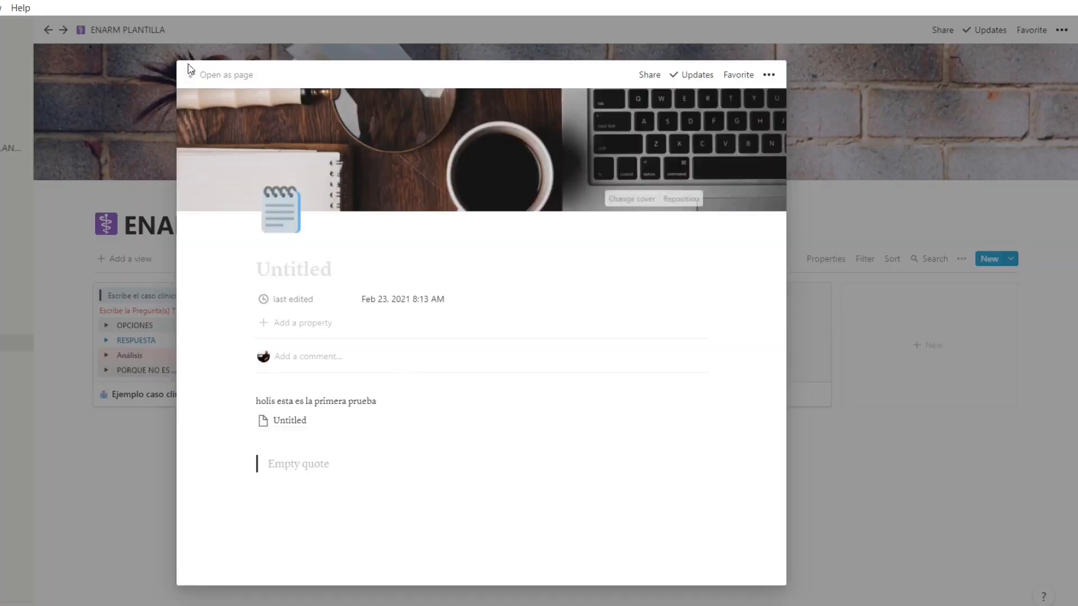
{"action": "left_click", "coordinate": [194, 74]}
{"action": "scroll", "coordinate": [312, 375], "scroll_direction": "down", "scroll_amount": 1}
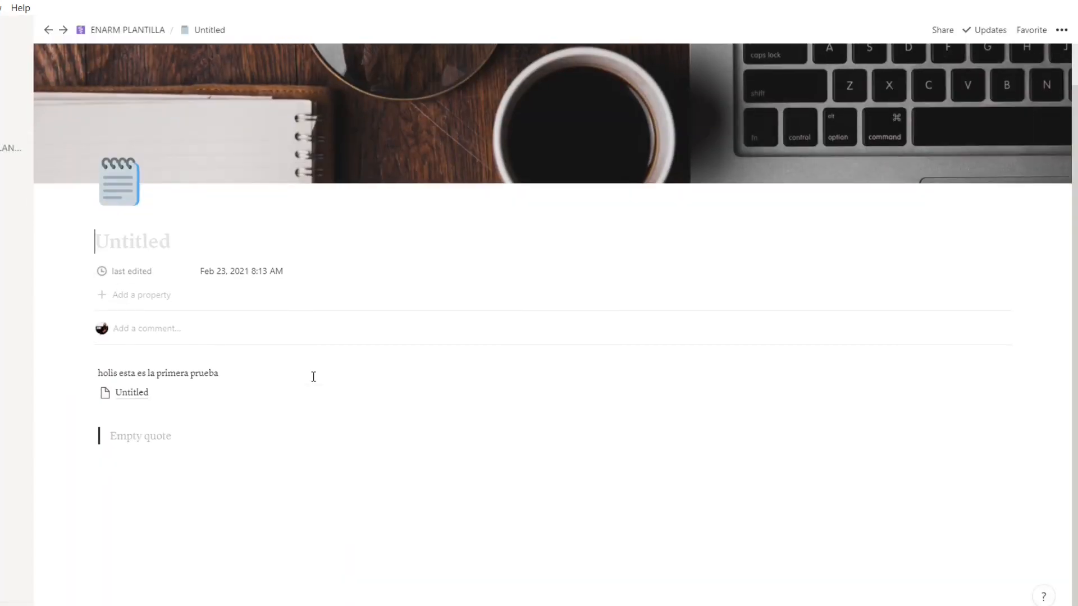
Insert a divider on the line below the empty quote and move it above the quote
{"action": "left_click", "coordinate": [132, 468]}
{"action": "type", "text": "/"}
{"action": "scroll", "coordinate": [161, 386], "scroll_direction": "down", "scroll_amount": 3}
{"action": "scroll", "coordinate": [176, 336], "scroll_direction": "down", "scroll_amount": 2}
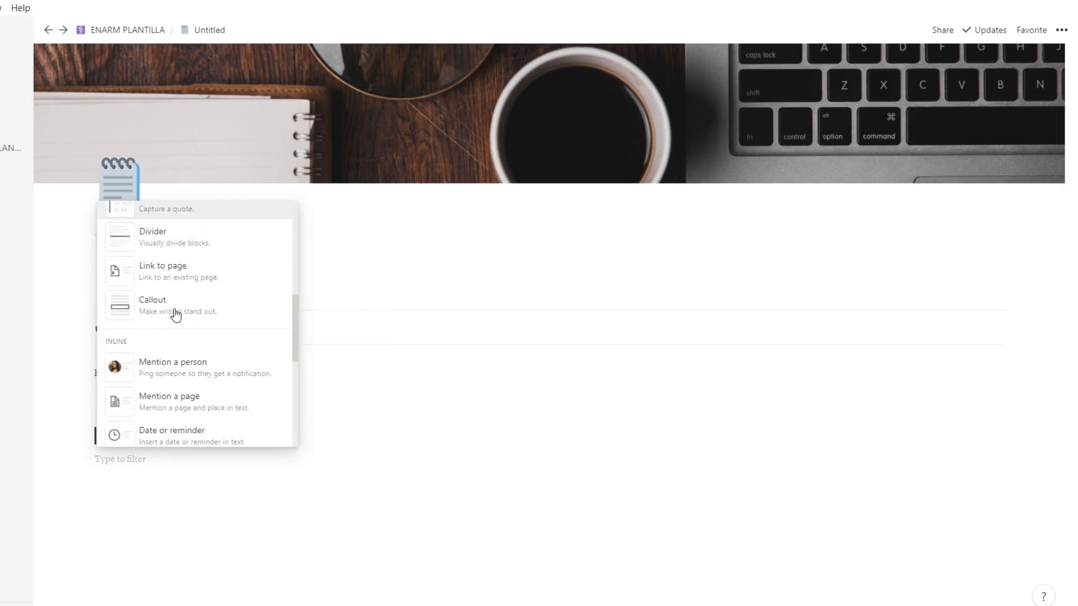
{"action": "left_click", "coordinate": [159, 236]}
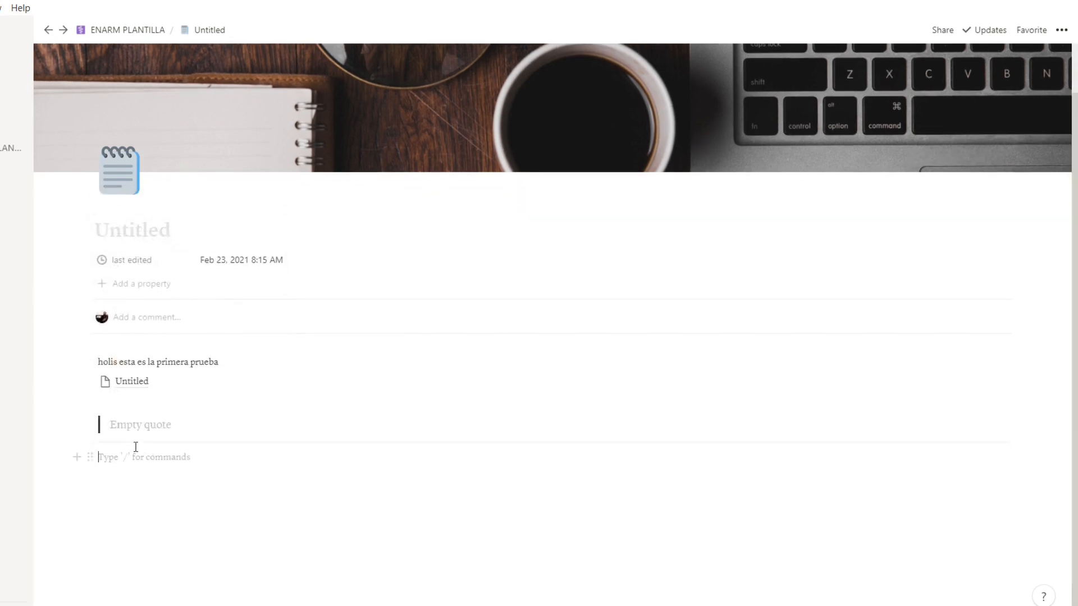
{"action": "mouse_move", "coordinate": [88, 428]}
{"action": "left_mouse_down"}
{"action": "mouse_move", "coordinate": [94, 356]}
{"action": "mouse_move", "coordinate": [81, 457]}
{"action": "mouse_move", "coordinate": [99, 413]}
{"action": "left_mouse_up"}
{"action": "left_click_drag", "start_coordinate": [303, 529], "coordinate": [291, 522]}
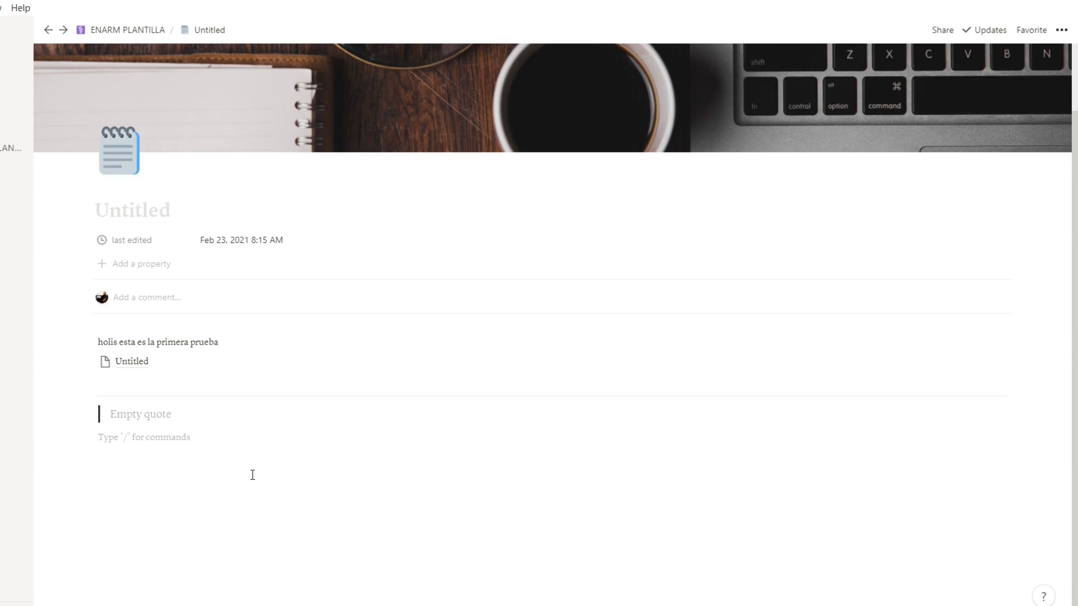
{"action": "left_click", "coordinate": [125, 396]}
{"action": "left_click", "coordinate": [149, 414]}
{"action": "left_click_drag", "start_coordinate": [185, 453], "coordinate": [111, 334]}
{"action": "left_click", "coordinate": [149, 471]}
Insert an astonished face emoji on the line below the empty quote and start a new line under it
{"action": "left_click", "coordinate": [77, 437]}
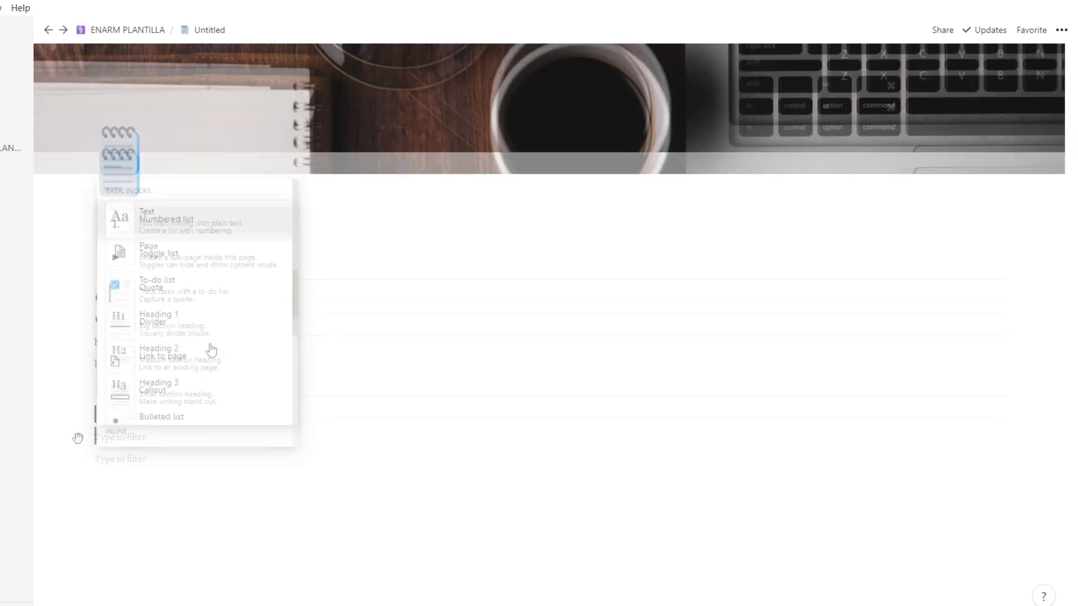
{"action": "scroll", "coordinate": [217, 354], "scroll_direction": "down", "scroll_amount": 5}
{"action": "scroll", "coordinate": [234, 311], "scroll_direction": "down", "scroll_amount": 3}
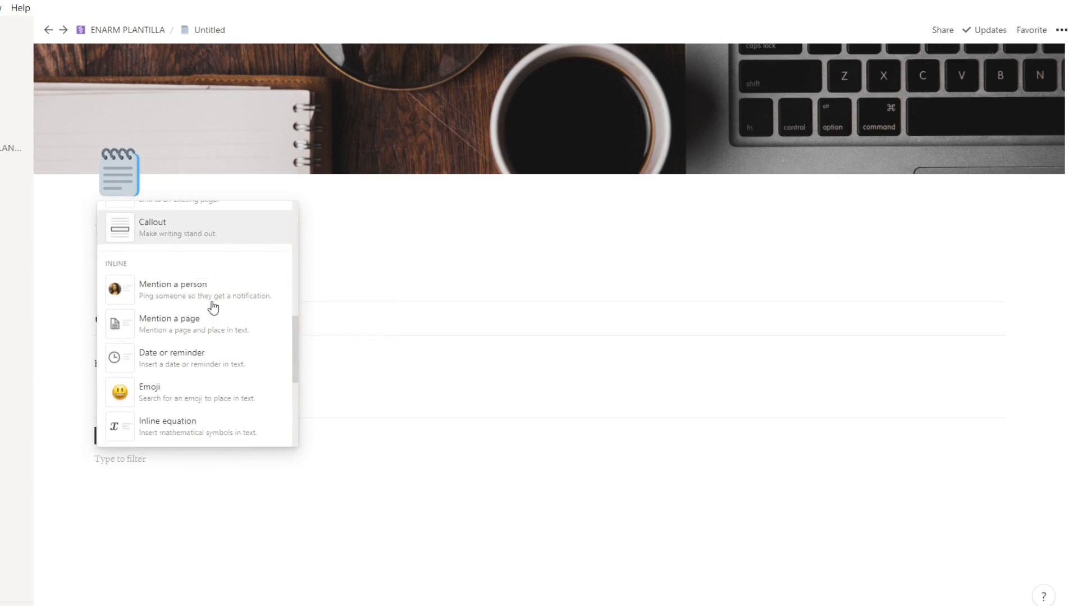
{"action": "mouse_move", "coordinate": [231, 308]}
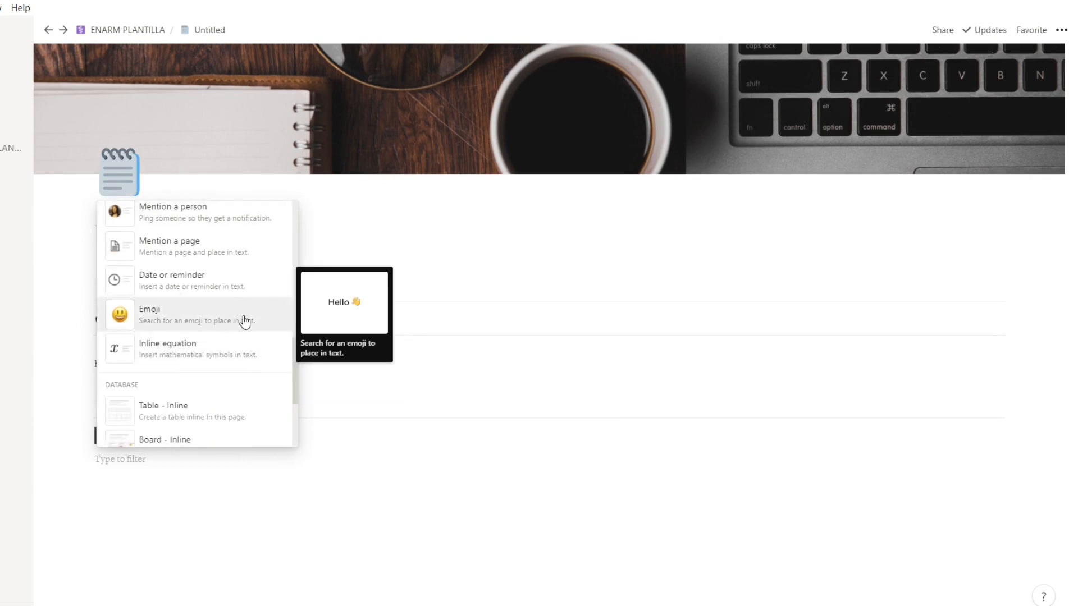
{"action": "left_click", "coordinate": [209, 330]}
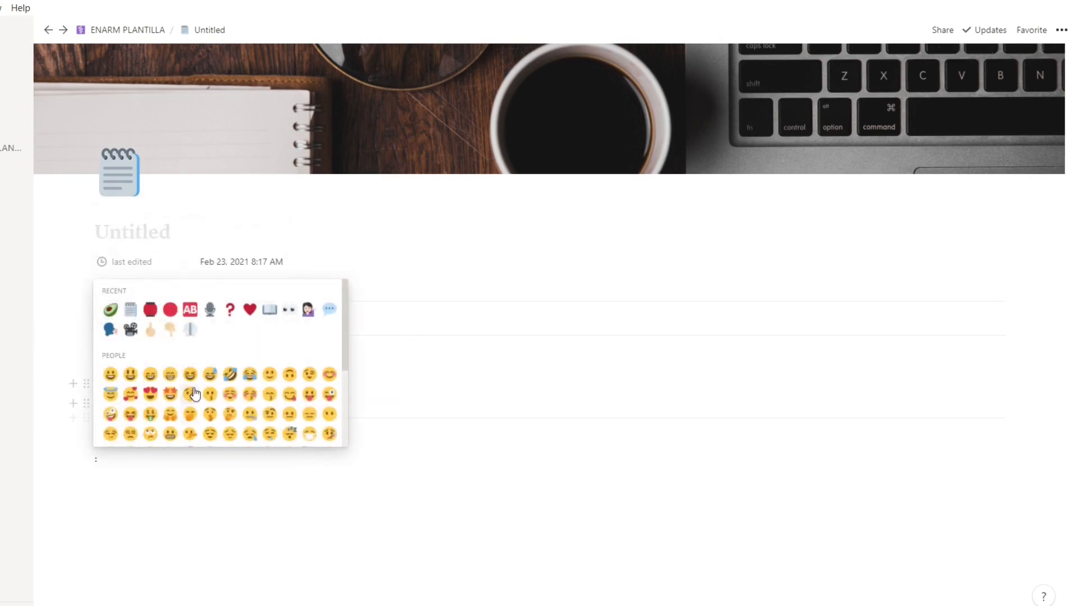
{"action": "scroll", "coordinate": [270, 410], "scroll_direction": "down", "scroll_amount": 3}
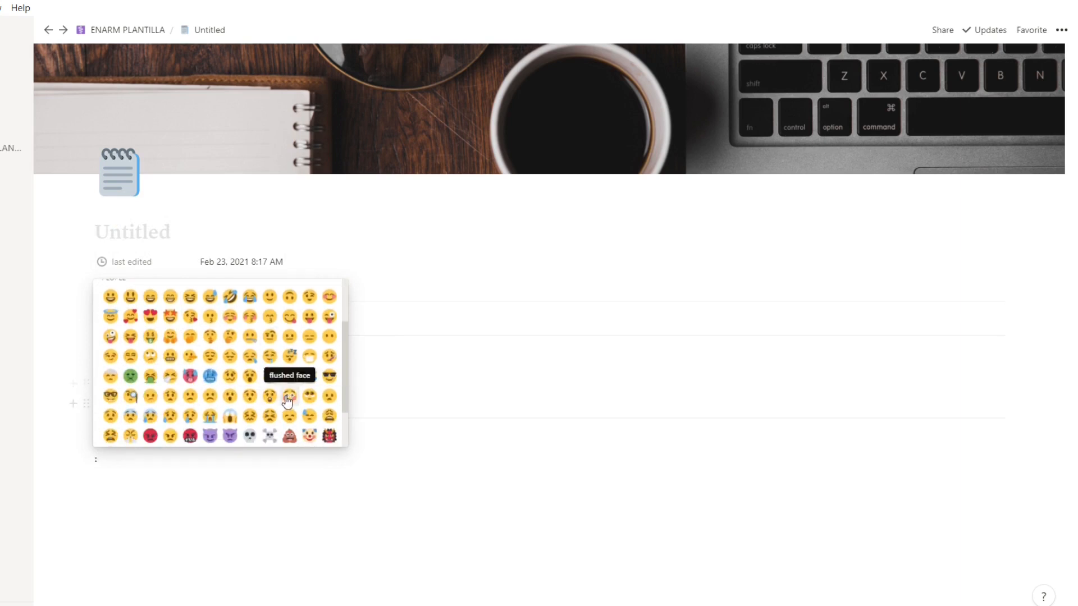
{"action": "left_click", "coordinate": [270, 398]}
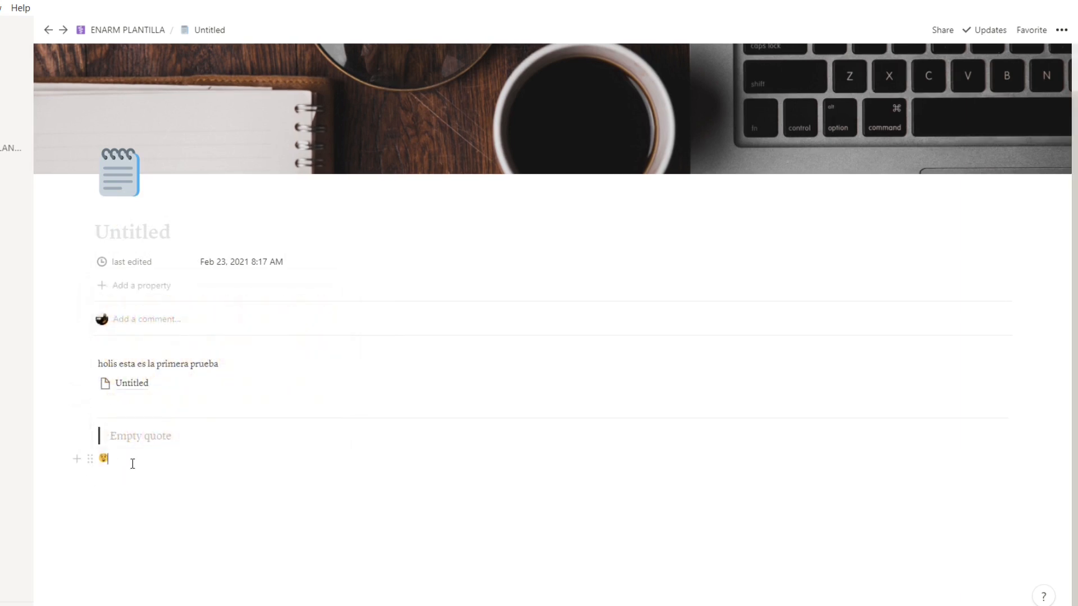
{"action": "key", "text": "Return"}
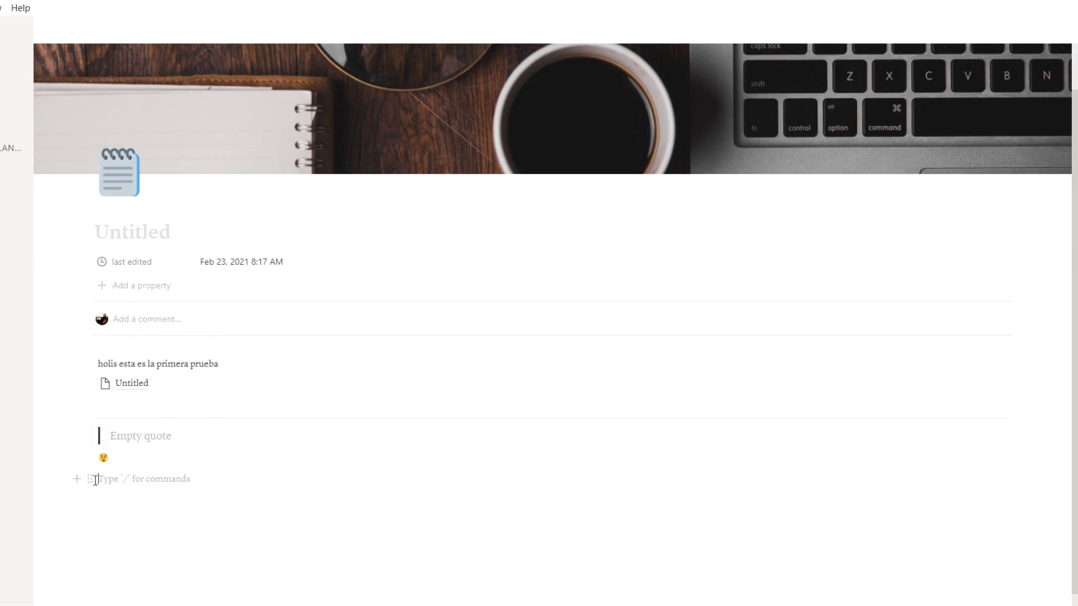
{"action": "left_click", "coordinate": [77, 478]}
{"action": "scroll", "coordinate": [163, 384], "scroll_direction": "down", "scroll_amount": 5}
{"action": "scroll", "coordinate": [165, 385], "scroll_direction": "down", "scroll_amount": 10}
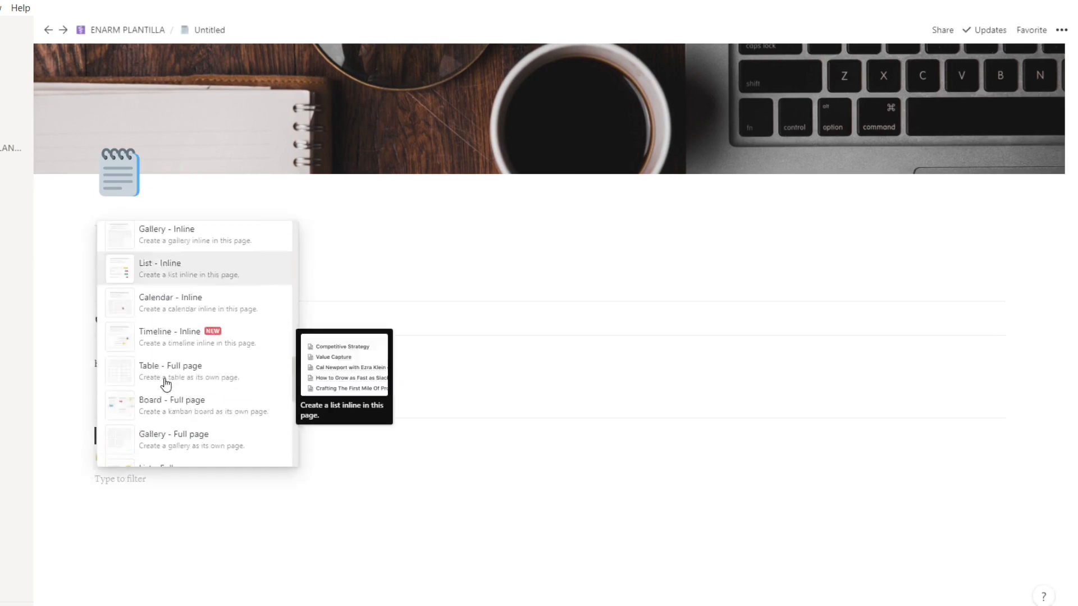
{"action": "left_click", "coordinate": [127, 496]}
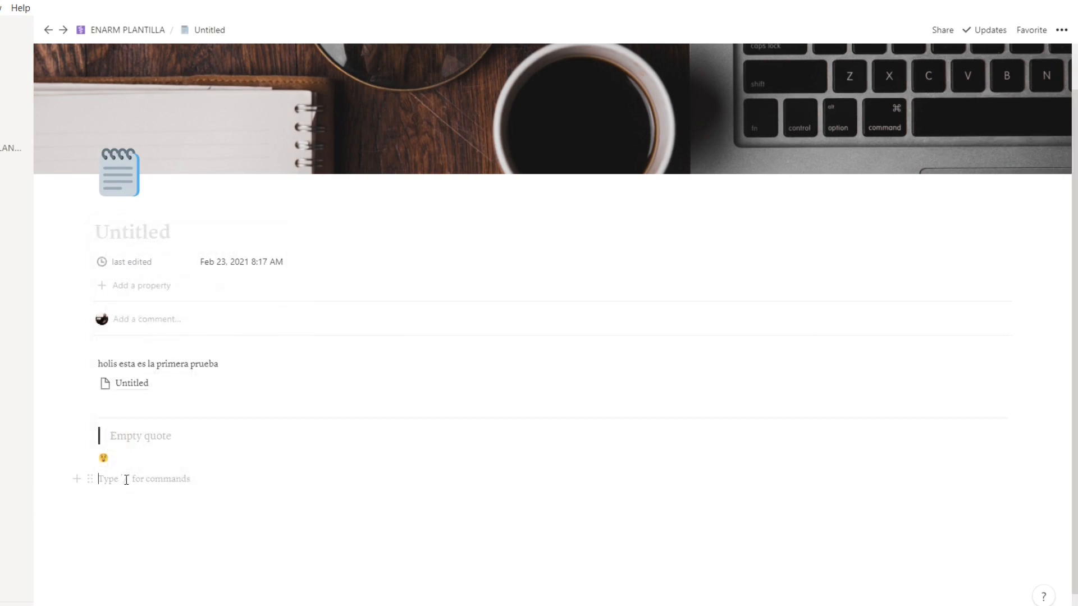
{"action": "type", "text": "/"}
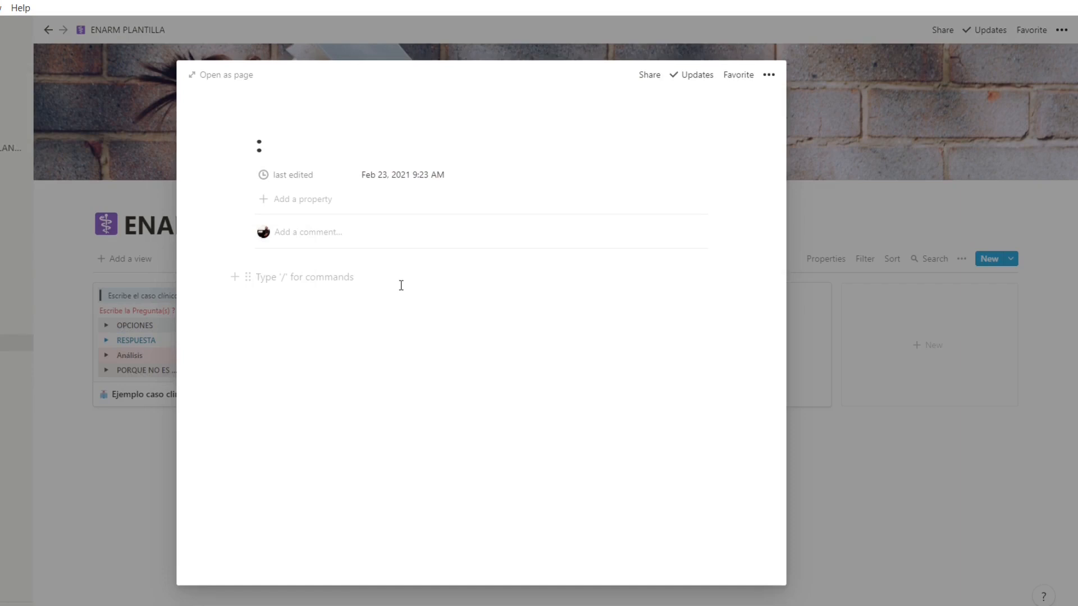
Insert the eyes and astonished face emojis on the new page's first body line, searching emojis for "face"
{"action": "type", "text": ":face"}
{"action": "scroll", "coordinate": [415, 360], "scroll_direction": "down", "scroll_amount": 3}
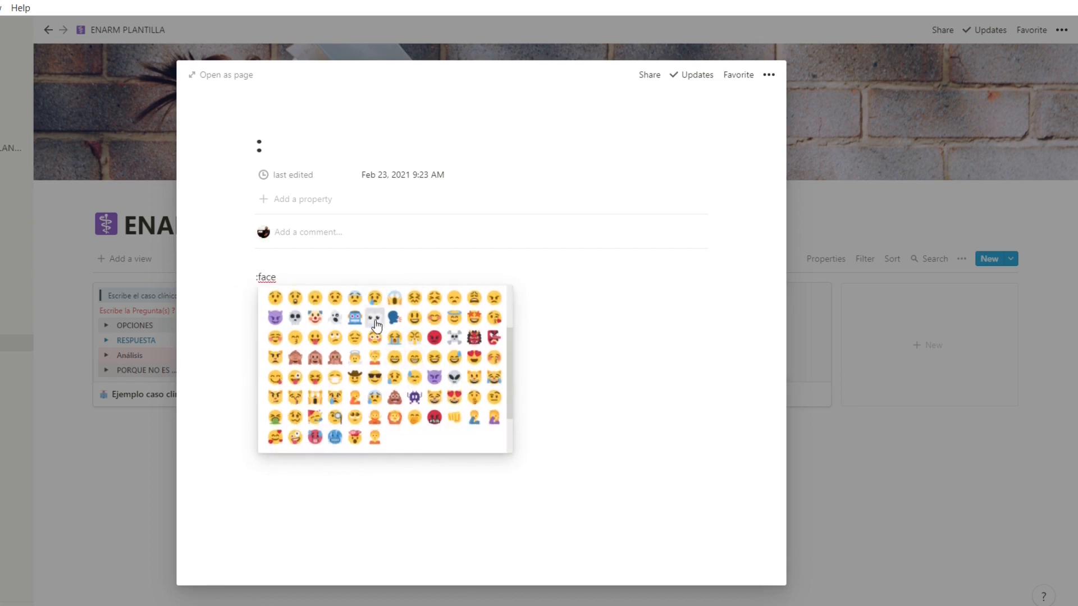
{"action": "left_click", "coordinate": [374, 319]}
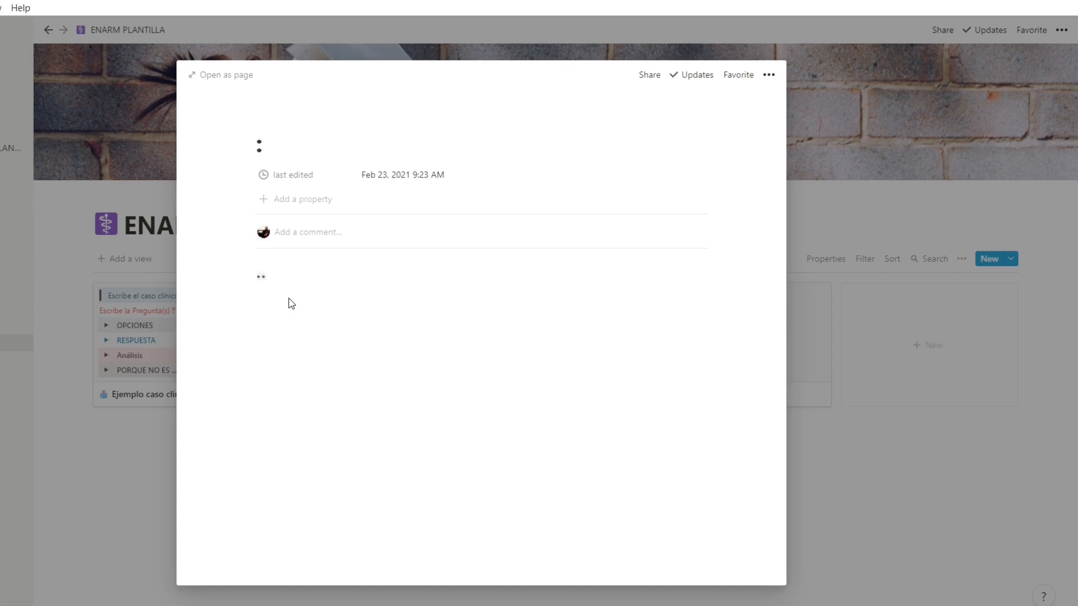
{"action": "type", "text": ":face"}
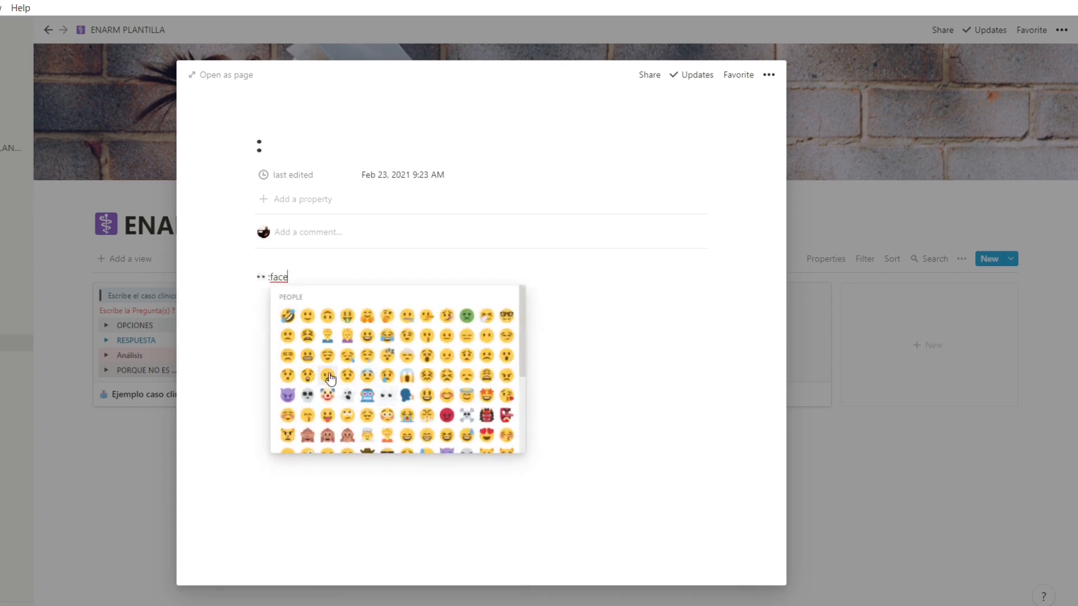
{"action": "left_click", "coordinate": [288, 375]}
Add the brain emoji at the end of the emoji line, searching for "brain"
{"action": "type", "text": ":bra"}
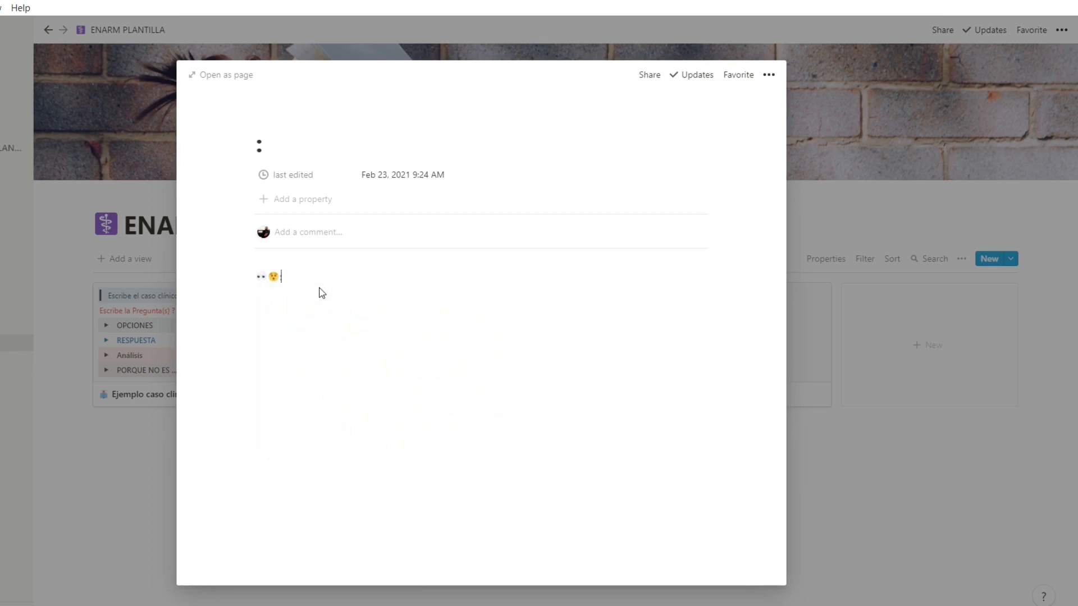
{"action": "type", "text": "in"}
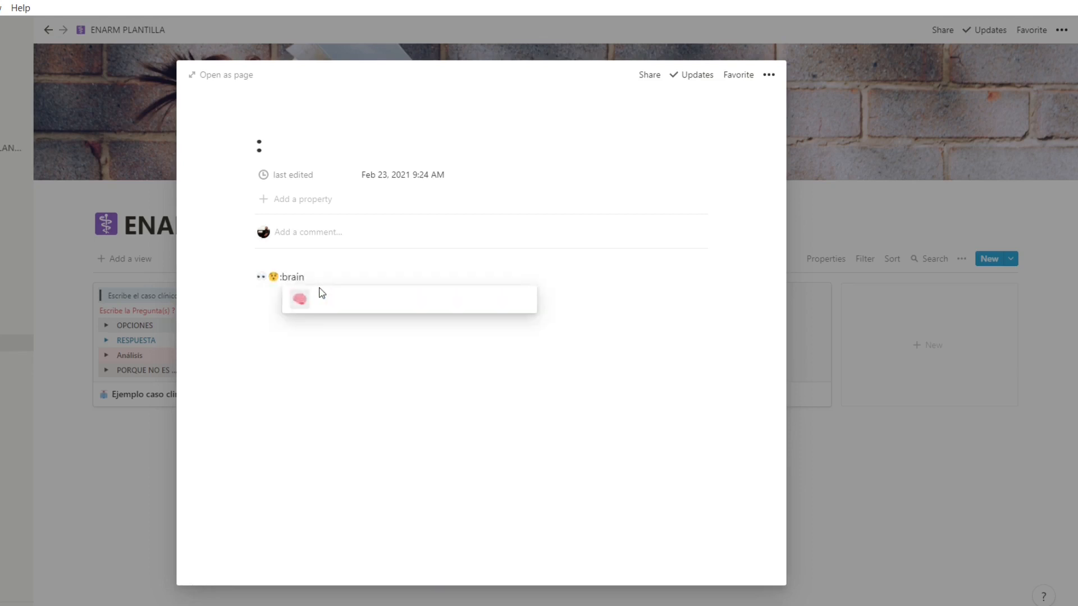
{"action": "left_click", "coordinate": [300, 299]}
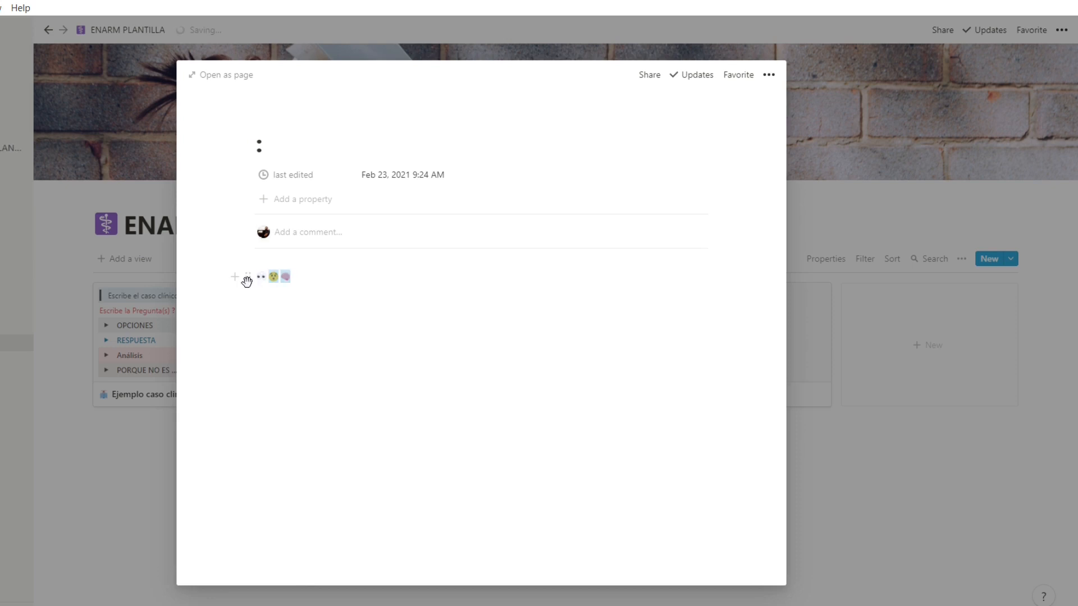
Enter "/" on the line below the emojis and look through the basic block types
{"action": "left_click", "coordinate": [329, 326]}
{"action": "type", "text": "/"}
{"action": "scroll", "coordinate": [356, 381], "scroll_direction": "down", "scroll_amount": 6}
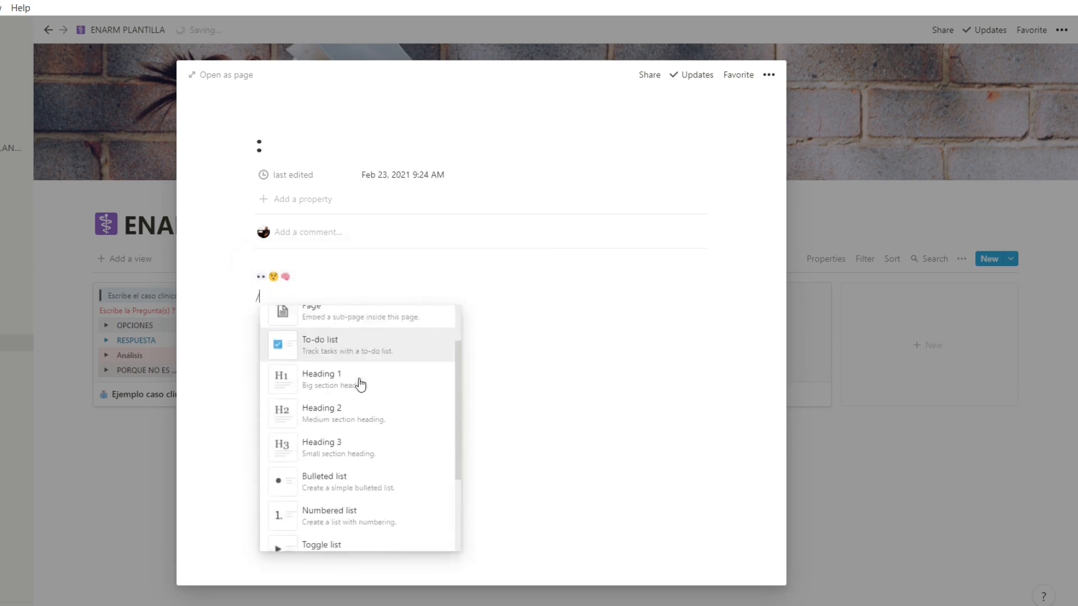
{"action": "scroll", "coordinate": [362, 469], "scroll_direction": "down", "scroll_amount": 1}
{"action": "scroll", "coordinate": [366, 440], "scroll_direction": "up", "scroll_amount": 8}
{"action": "left_click", "coordinate": [481, 307]}
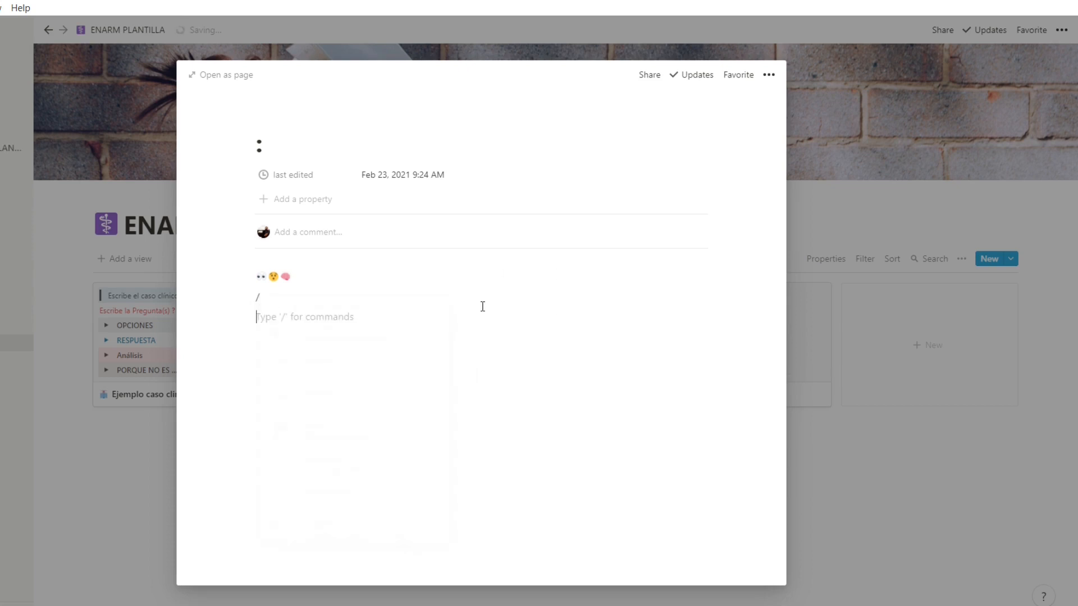
Search emojis for "face" and "red" on the empty line and clear the search text
{"action": "type", "text": "{face"}
{"action": "key", "text": "BackSpace"}
{"action": "key", "text": "BackSpace"}
{"action": "key", "text": "BackSpace"}
{"action": "key", "text": "BackSpace"}
{"action": "type", "text": "red"}
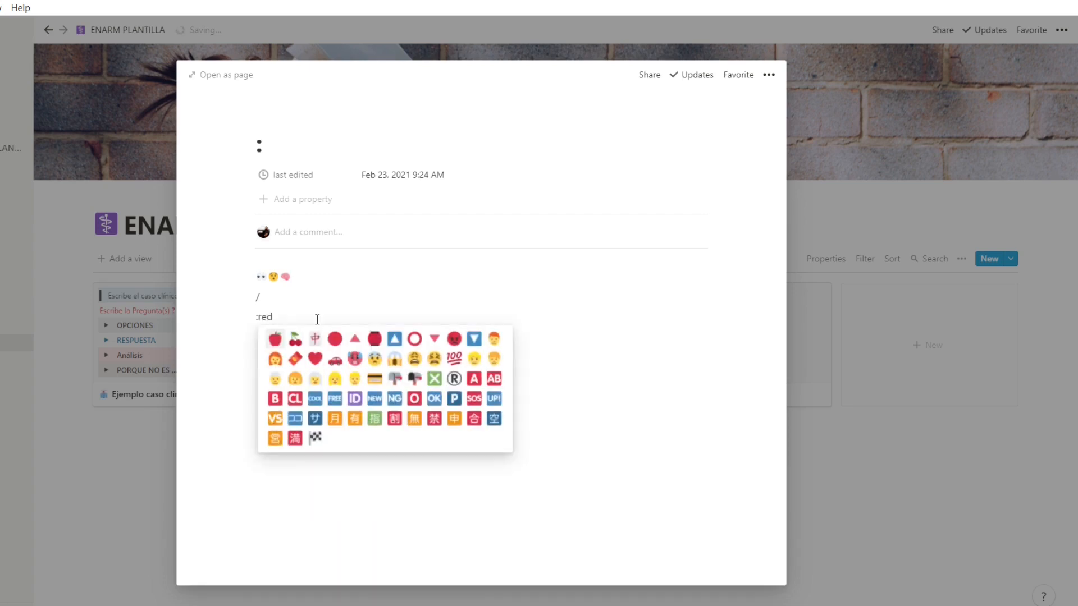
{"action": "key", "text": "BackSpace"}
{"action": "key", "text": "BackSpace"}
{"action": "key", "text": "BackSpace"}
{"action": "key", "text": "BackSpace"}
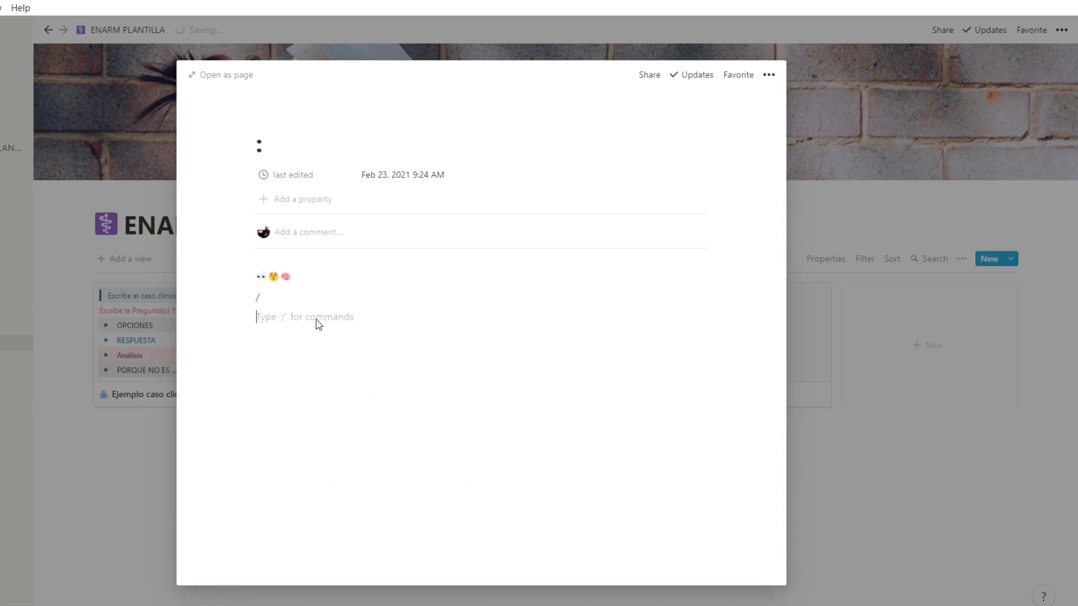
Write "resumen" on the empty line below the slash and turn it into a Heading 3
{"action": "type", "text": "resumen"}
{"action": "left_click", "coordinate": [247, 317]}
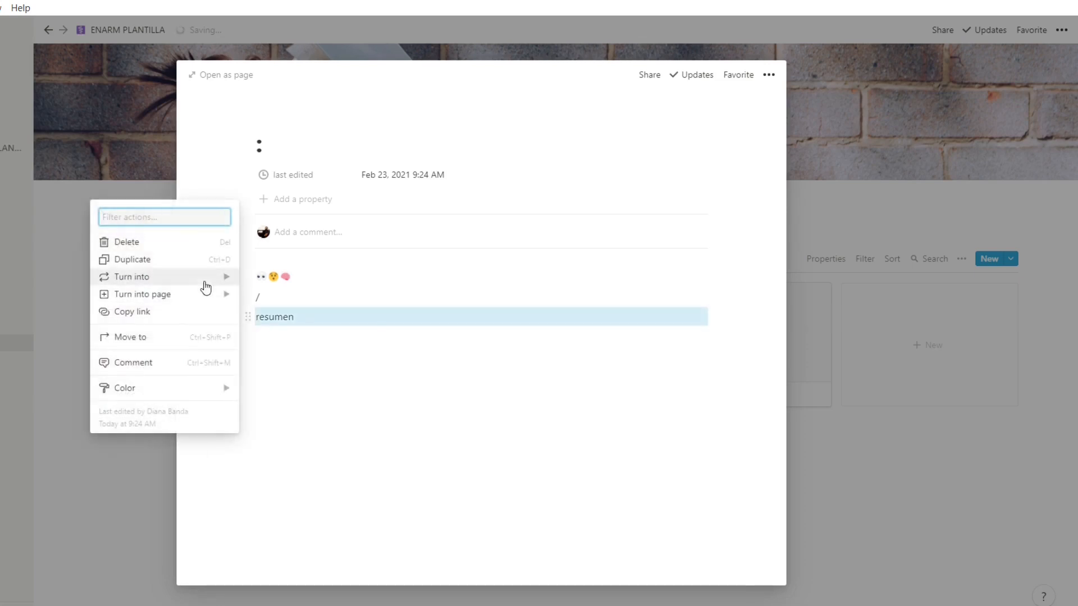
{"action": "mouse_move", "coordinate": [205, 277]}
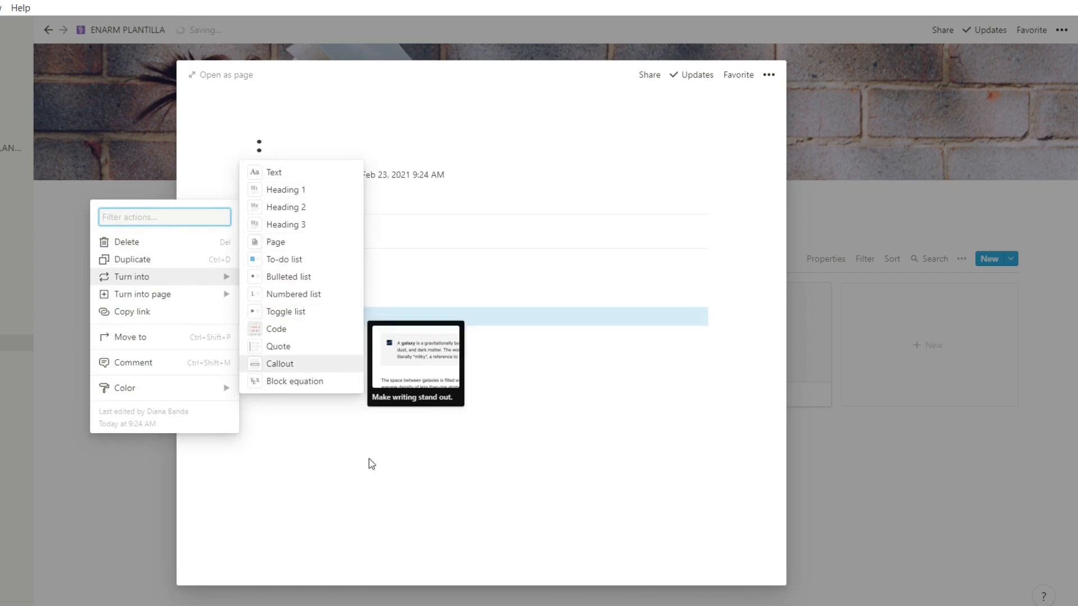
{"action": "key", "text": "Escape"}
{"action": "left_click", "coordinate": [332, 314]}
{"action": "type", "text": "/turn"}
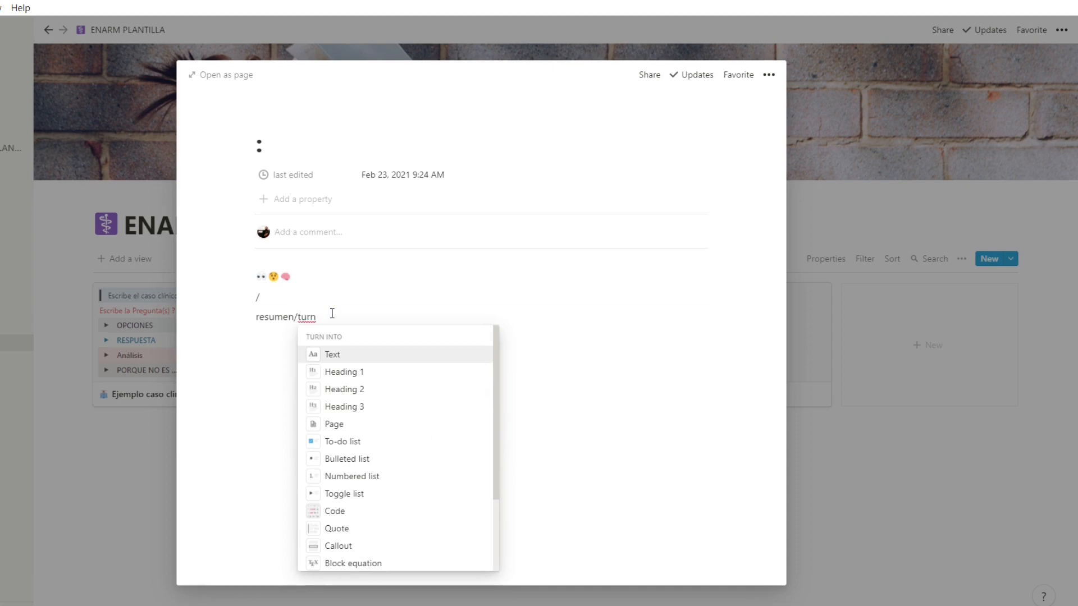
{"action": "left_click", "coordinate": [359, 407]}
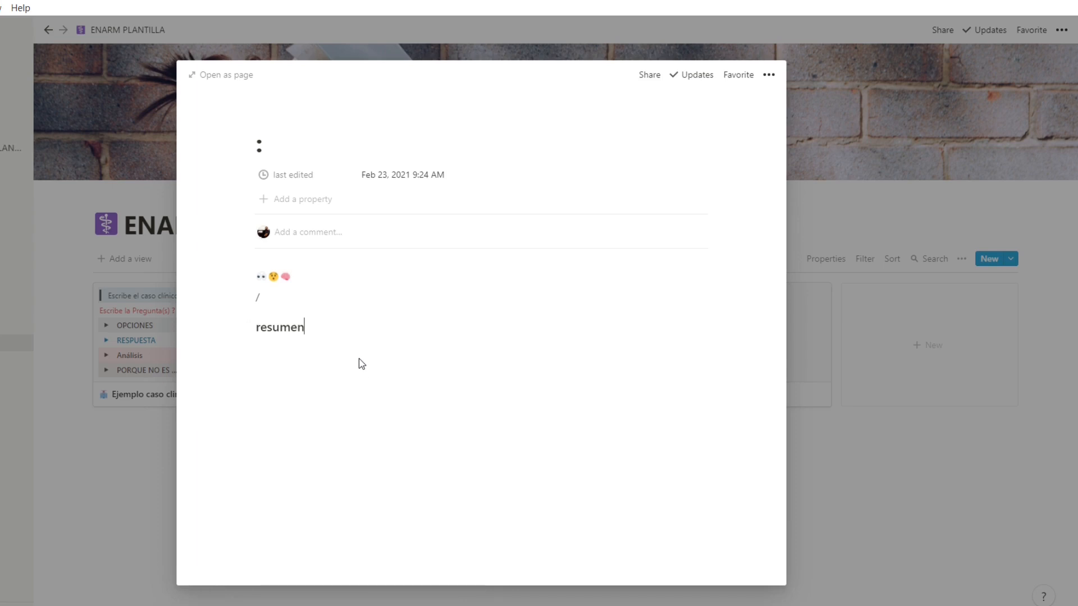
Capitalize the heading as "Resumen" and colour its text yellow
{"action": "left_click", "coordinate": [261, 325]}
{"action": "key", "text": "BackSpace"}
{"action": "type", "text": "R"}
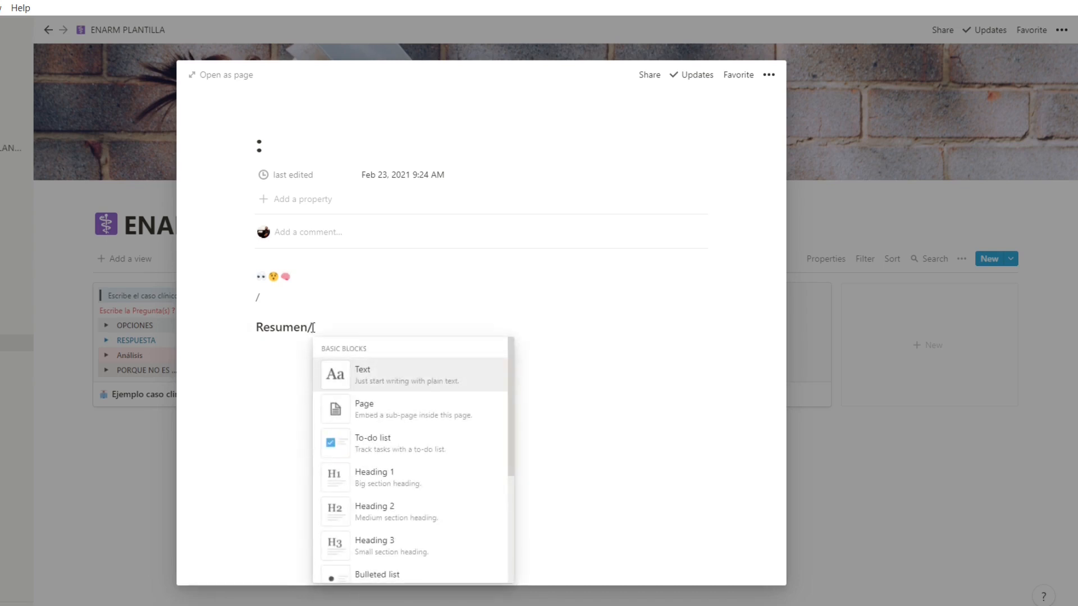
{"action": "type", "text": "colore"}
{"action": "key", "text": "Down"}
{"action": "key", "text": "Down"}
{"action": "key", "text": "Down"}
{"action": "key", "text": "Return"}
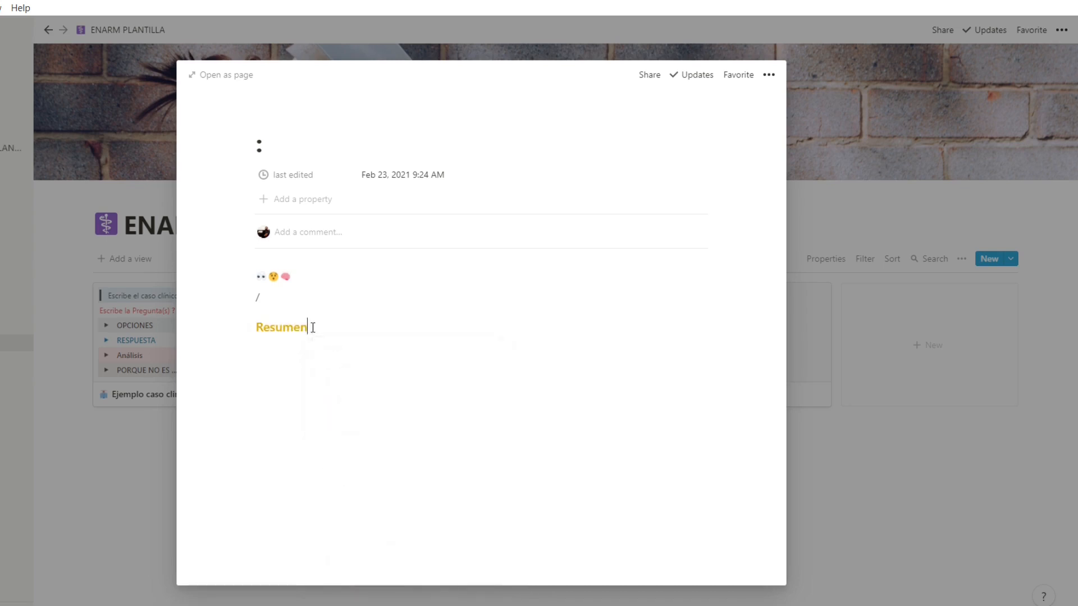
Turn the yellow "Resumen" block into a Heading 2
{"action": "type", "text": "/"}
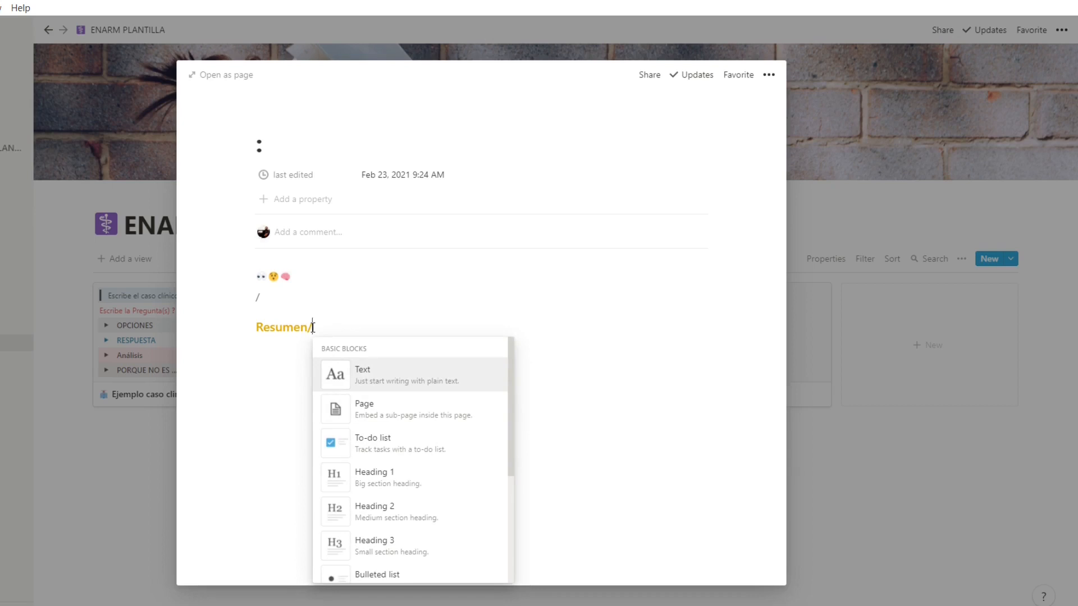
{"action": "type", "text": "turn"}
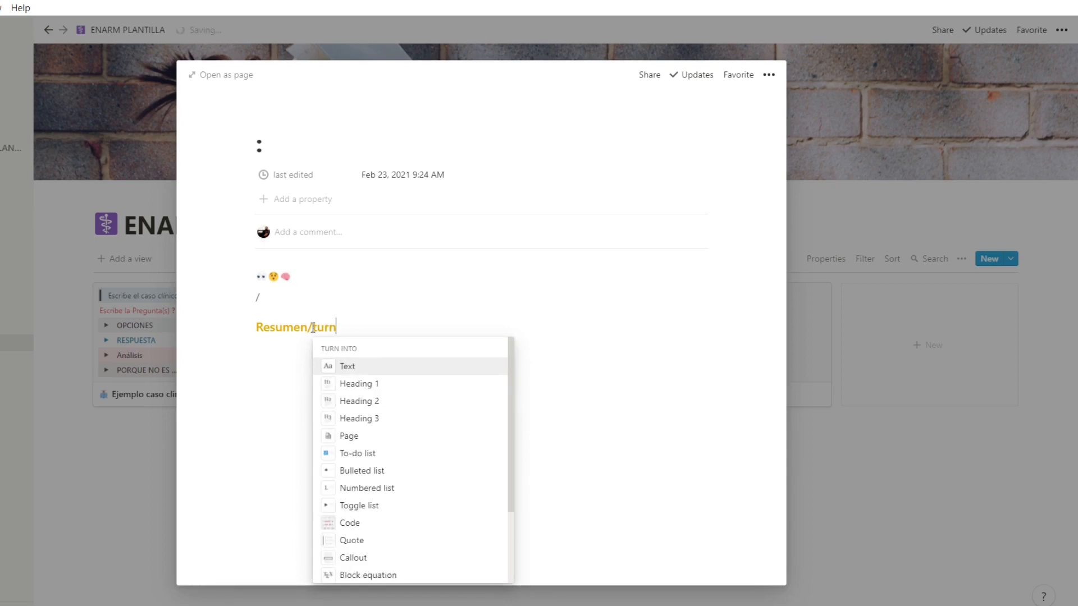
{"action": "key", "text": "Down"}
{"action": "key", "text": "Return"}
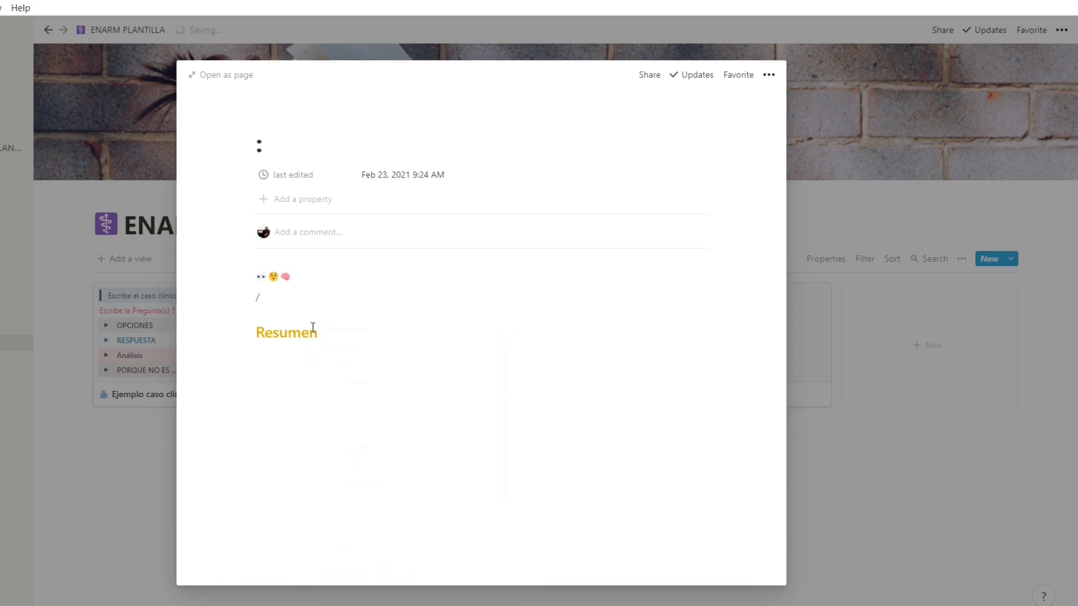
Turn the yellow "Resumen" block into a Heading 1
{"action": "type", "text": "/turn"}
{"action": "key", "text": "Down"}
{"action": "key", "text": "Down"}
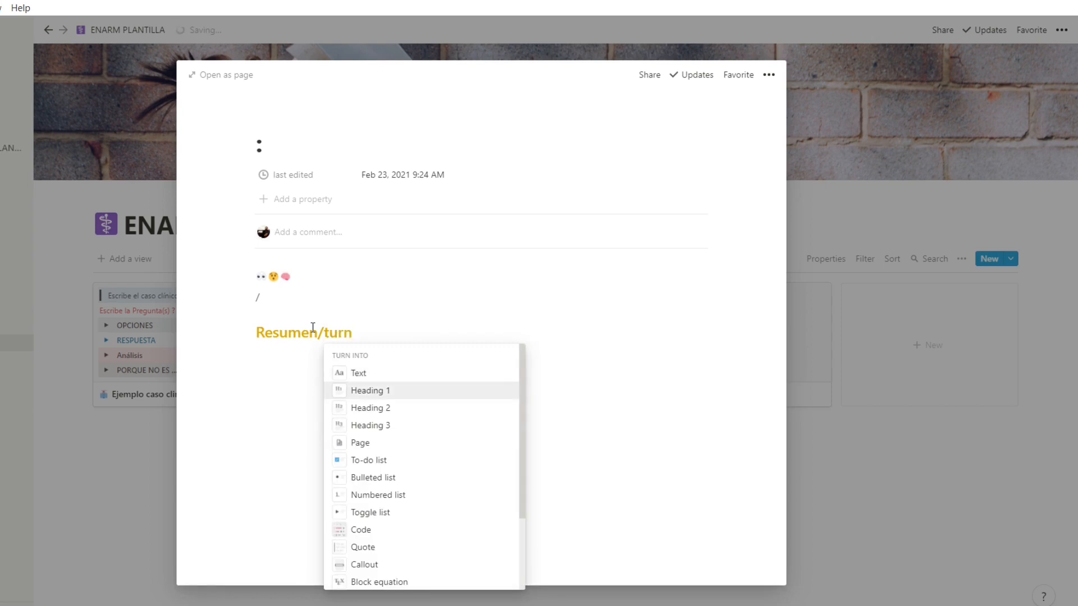
{"action": "key", "text": "Return"}
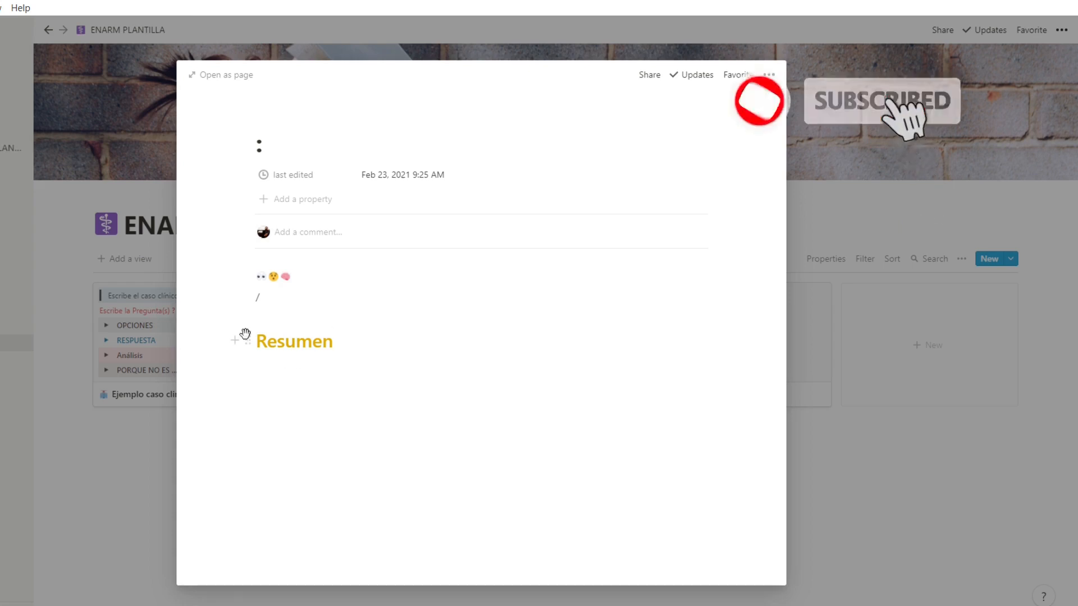
View the conversion options for the yellow "Resumen" block, leave its type as is and close the page
{"action": "left_click", "coordinate": [244, 336]}
{"action": "mouse_move", "coordinate": [217, 305]}
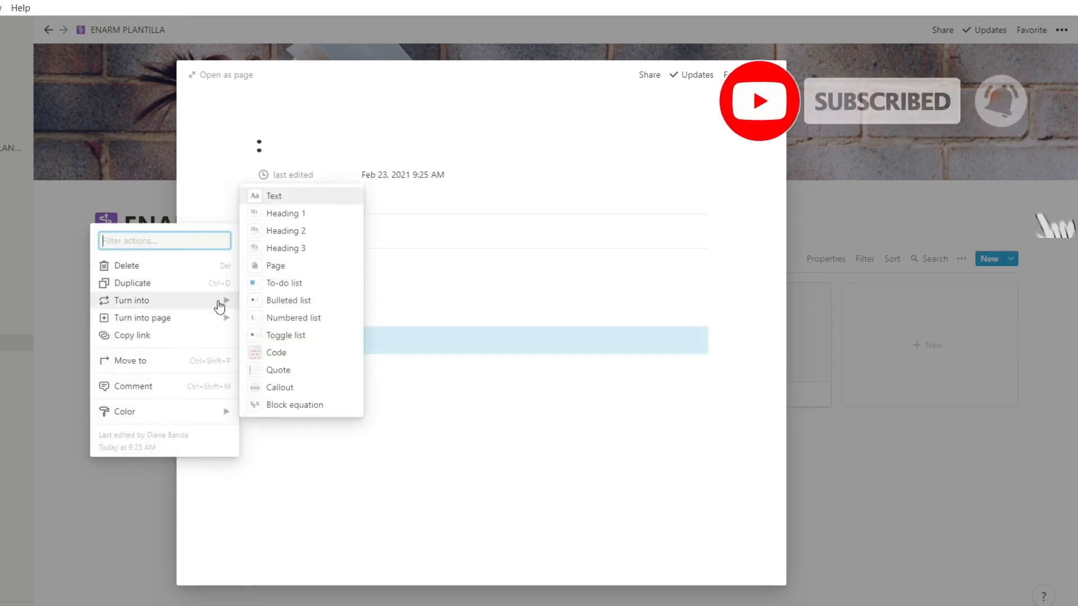
{"action": "left_click", "coordinate": [343, 465]}
{"action": "left_click", "coordinate": [354, 362]}
{"action": "key", "text": "Escape"}
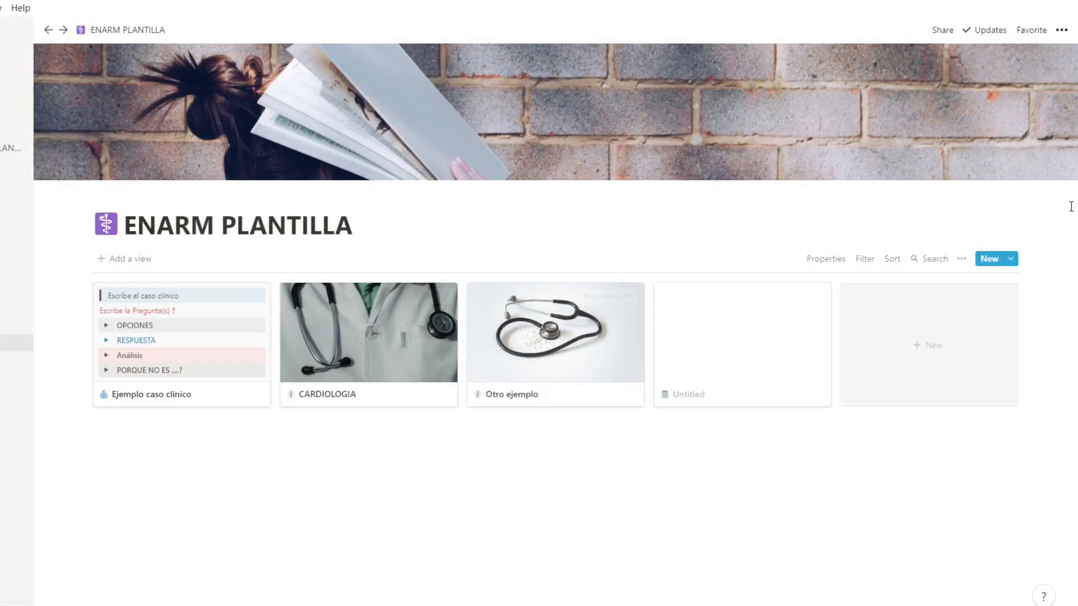
Delete the "Untitled" template from the ENARM PLANTILLA templates
{"action": "left_click", "coordinate": [1011, 260]}
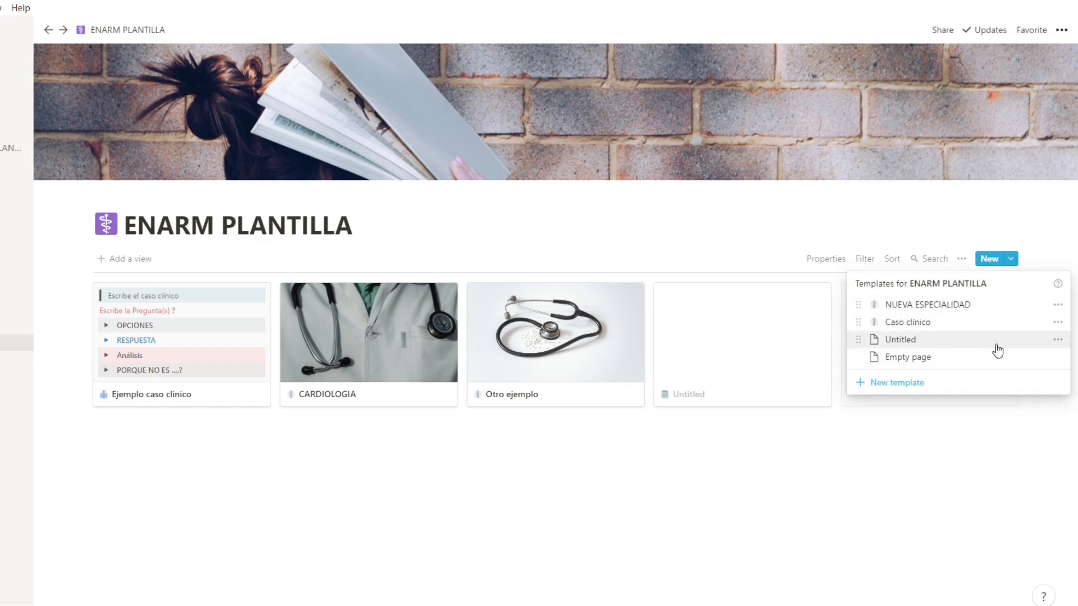
{"action": "left_click", "coordinate": [1058, 339]}
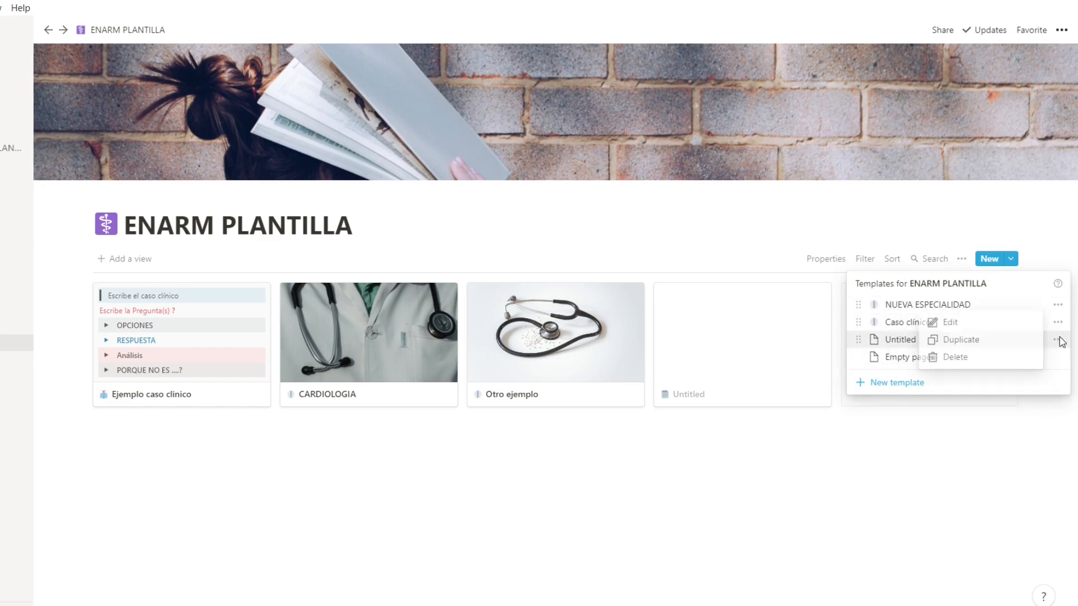
{"action": "left_click", "coordinate": [961, 357]}
{"action": "left_click", "coordinate": [488, 334]}
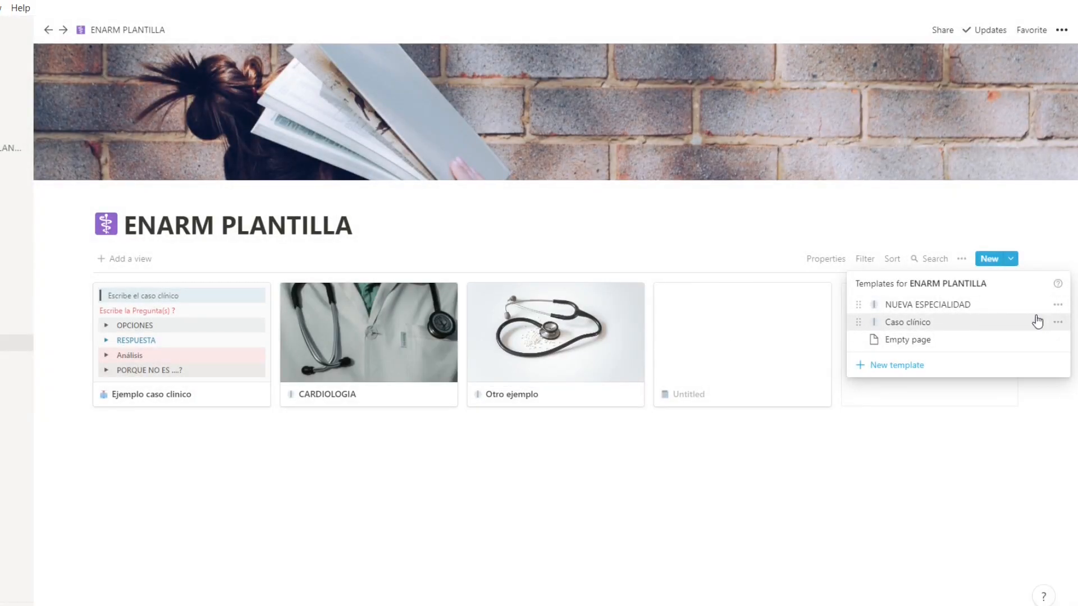
Create a new template for ENARM PLANTILLA with the Serif style, Small text and Full width enabled
{"action": "left_click", "coordinate": [865, 367]}
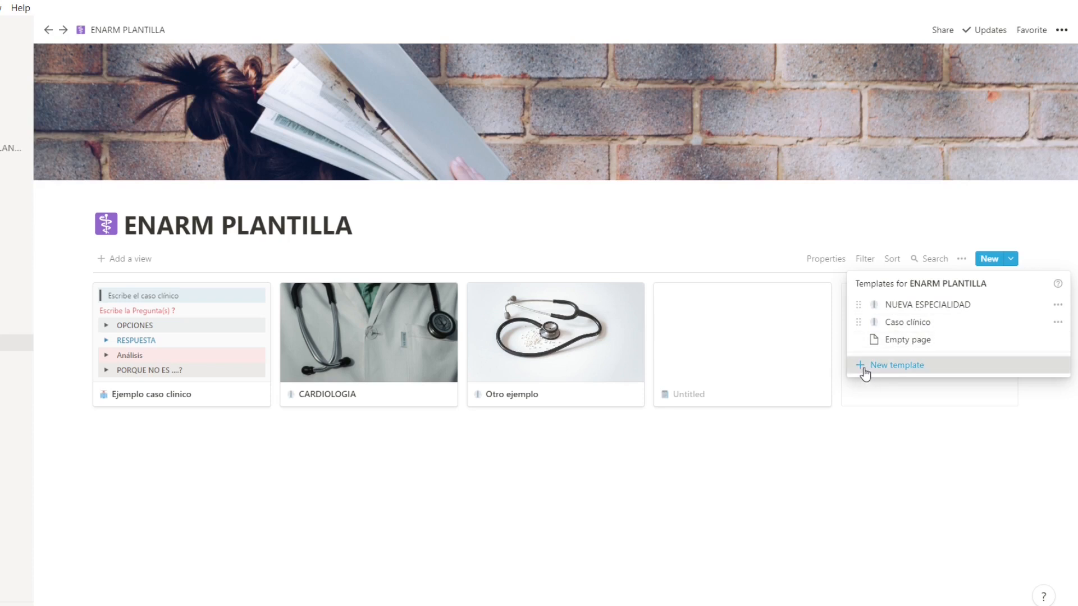
{"action": "left_click", "coordinate": [242, 83]}
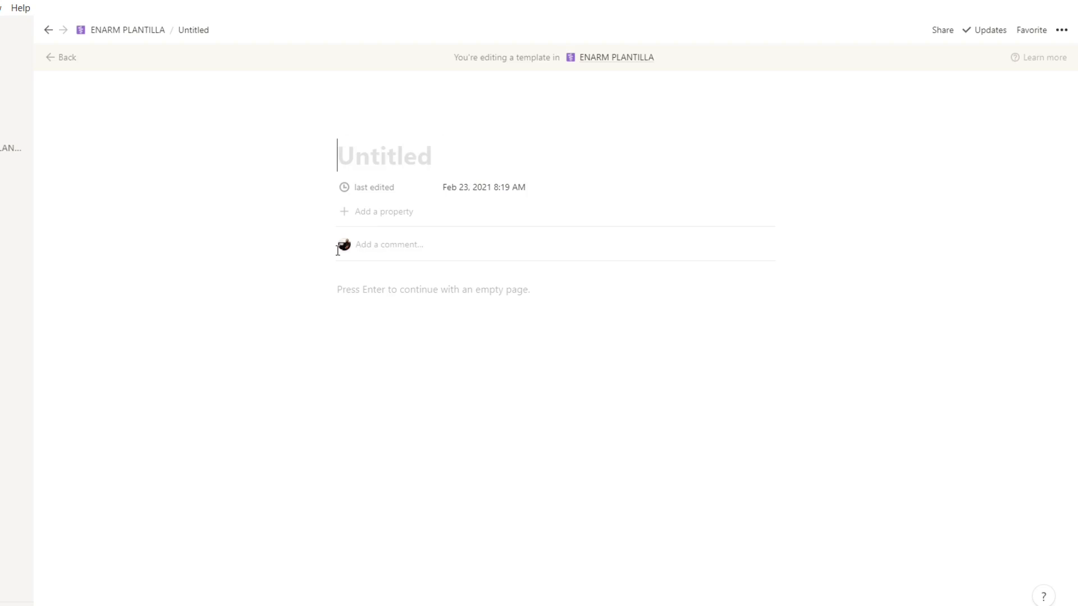
{"action": "left_click", "coordinate": [1062, 30]}
{"action": "left_click", "coordinate": [997, 82]}
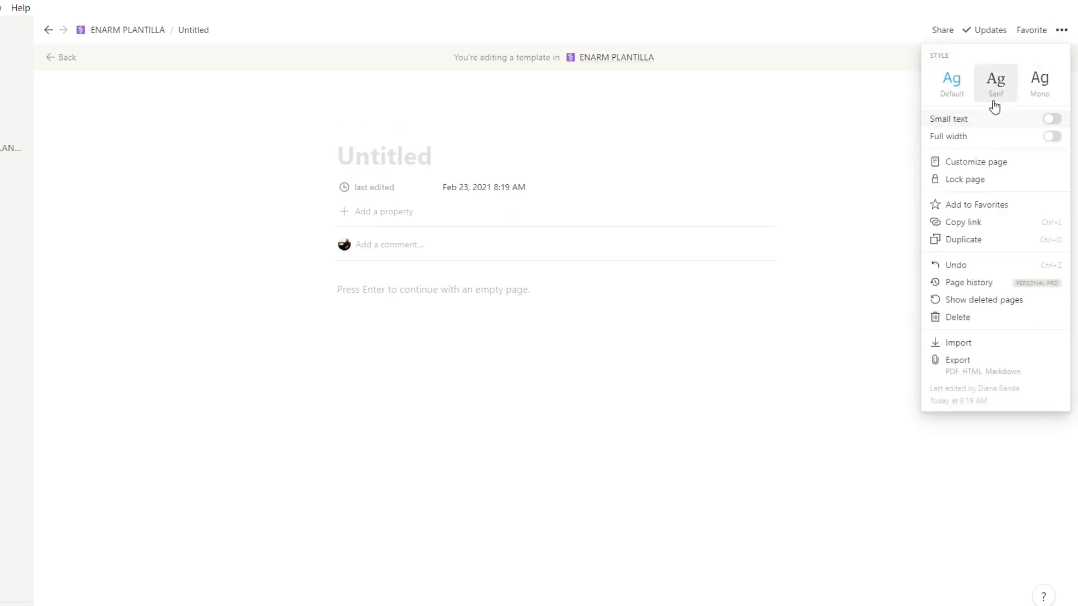
{"action": "left_click", "coordinate": [1052, 119]}
{"action": "left_click", "coordinate": [1052, 137]}
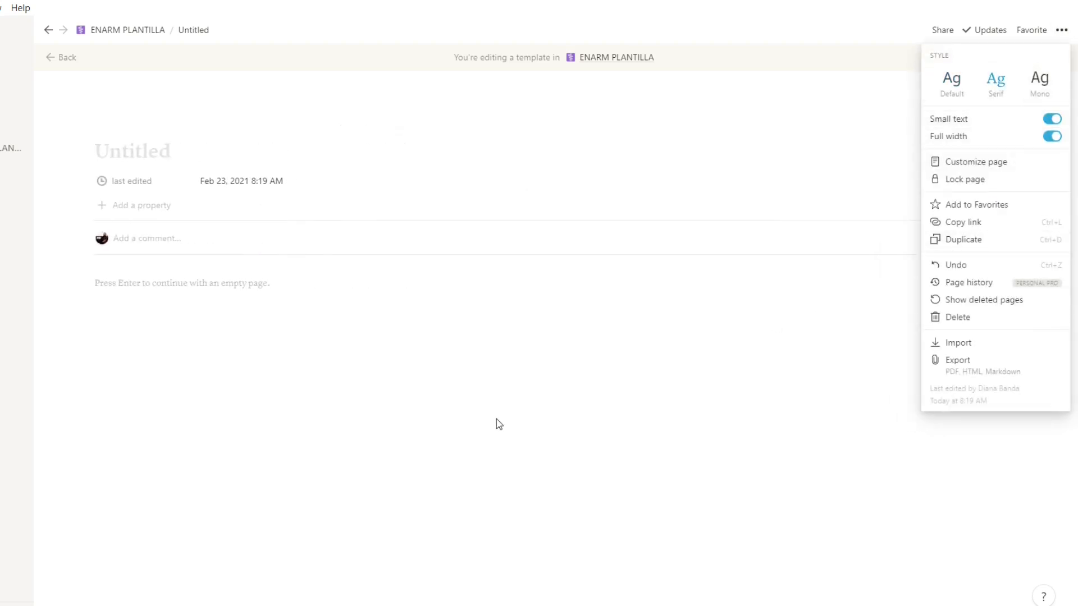
{"action": "left_click", "coordinate": [260, 468]}
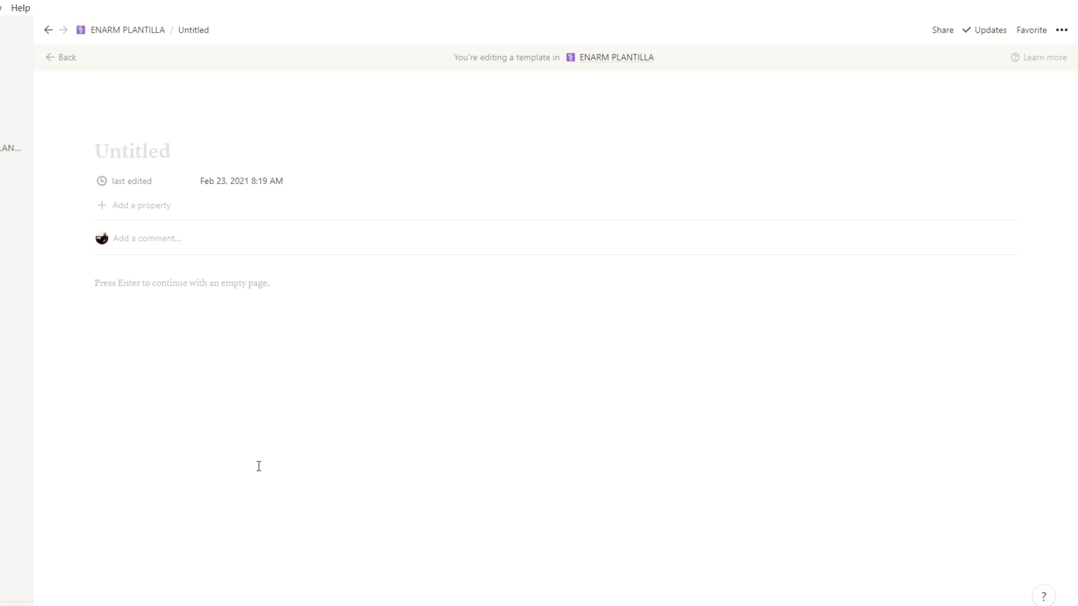
Title the template "Cardio IAM" and decorate it with a red heart icon and a bird-pattern cover
{"action": "left_click", "coordinate": [196, 297]}
{"action": "left_click", "coordinate": [125, 129]}
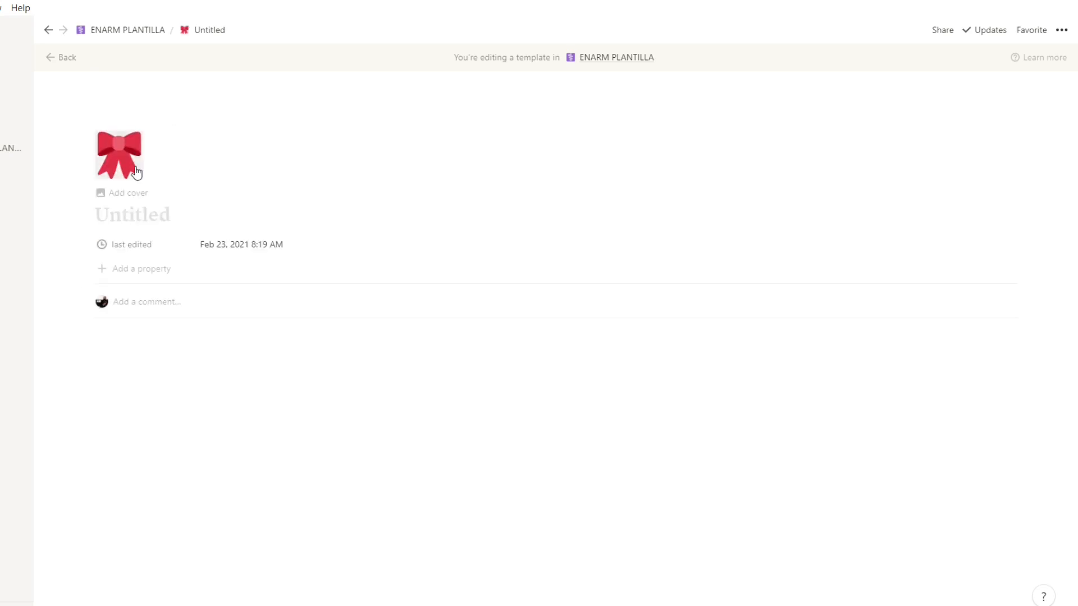
{"action": "left_click", "coordinate": [126, 156]}
{"action": "type", "text": "cardio"}
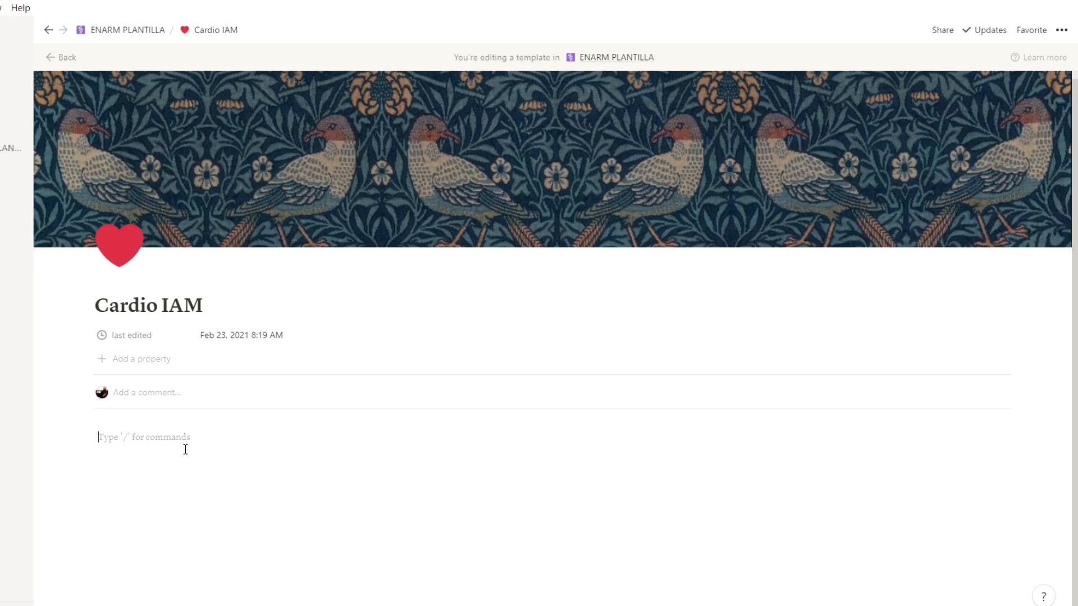
Write "PREGUNTAS" in the template body and turn it into a toggle list
{"action": "type", "text": "PREGUNTAS/"}
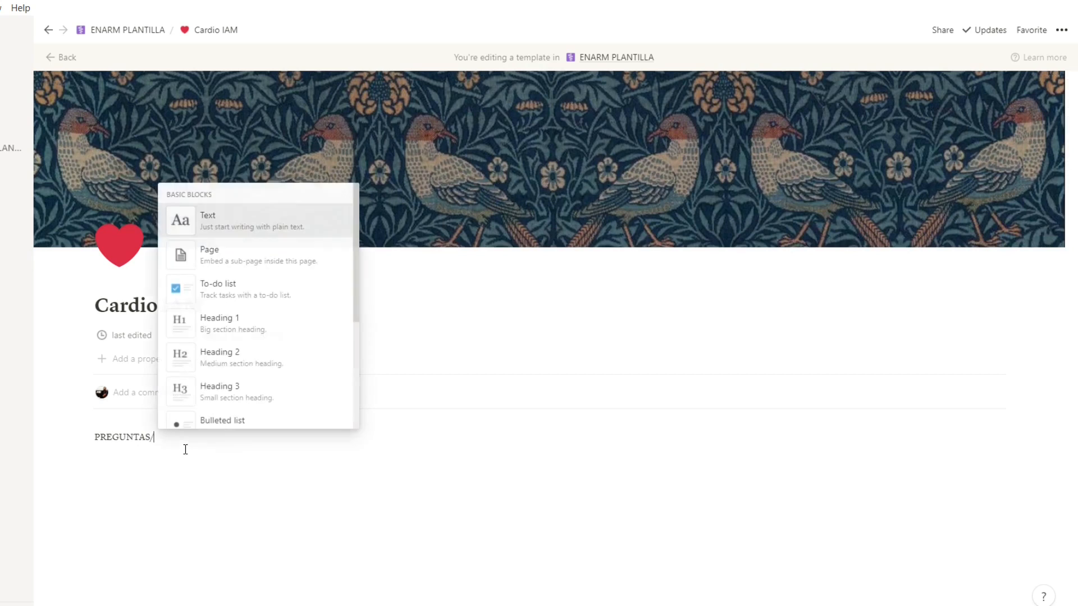
{"action": "type", "text": "TURNT"}
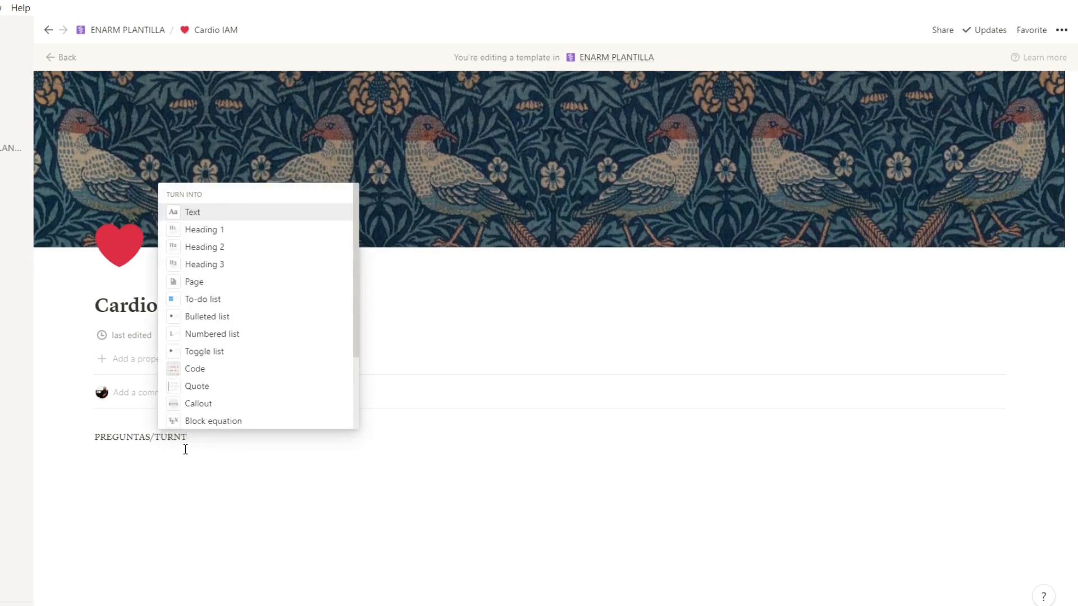
{"action": "key", "text": "Down"}
{"action": "key", "text": "Down"}
{"action": "key", "text": "Down"}
{"action": "key", "text": "Down"}
{"action": "key", "text": "Down"}
{"action": "key", "text": "Down"}
{"action": "key", "text": "Down"}
{"action": "key", "text": "Down"}
{"action": "key", "text": "Return"}
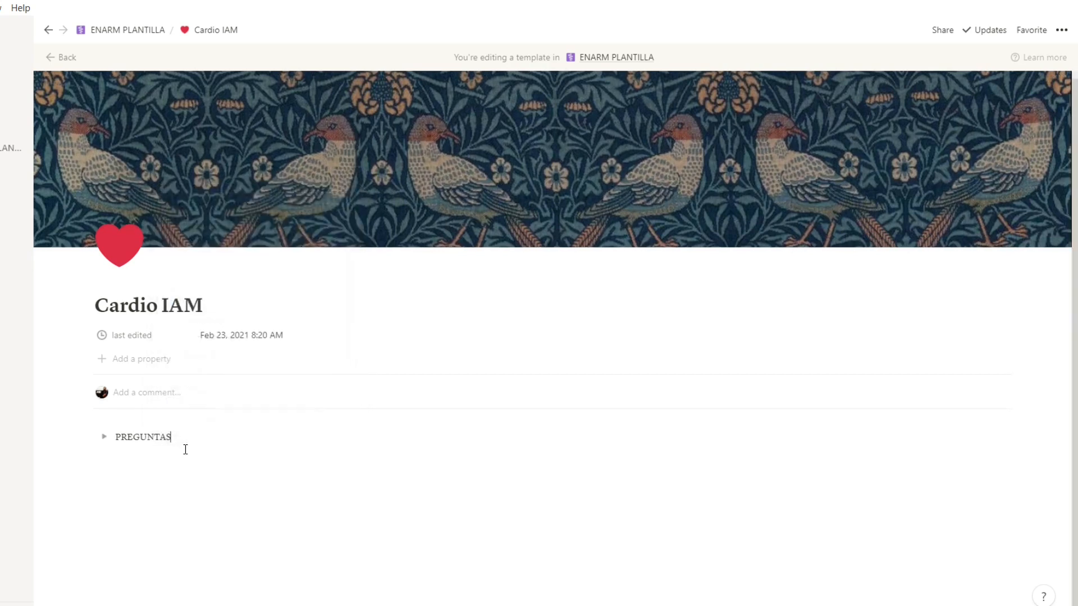
Expand the PREGUNTAS toggle and insert a nested toggle list inside it
{"action": "left_click", "coordinate": [104, 437]}
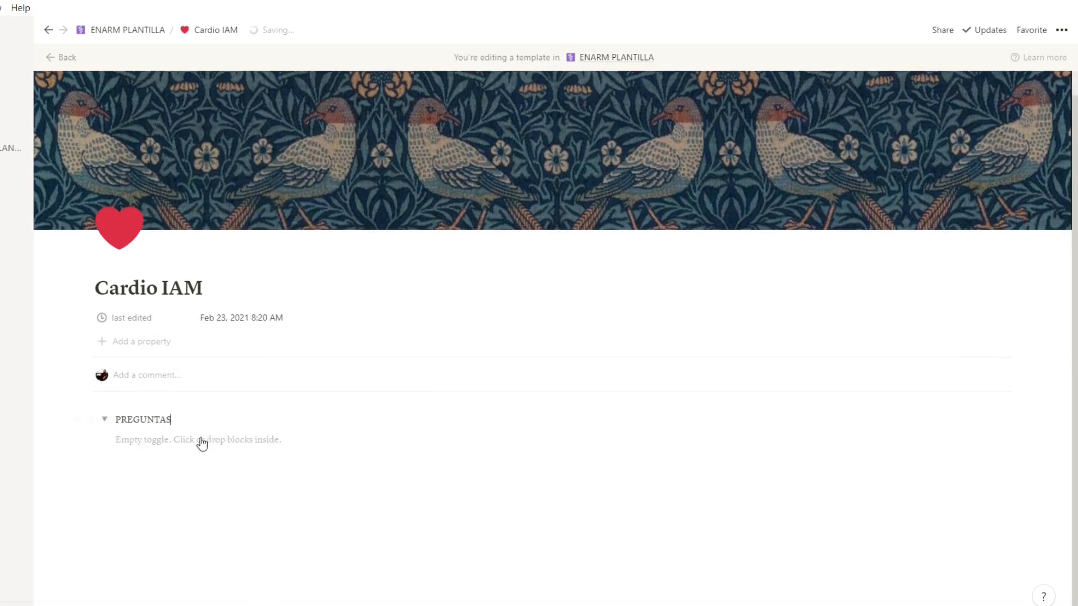
{"action": "left_click", "coordinate": [133, 443]}
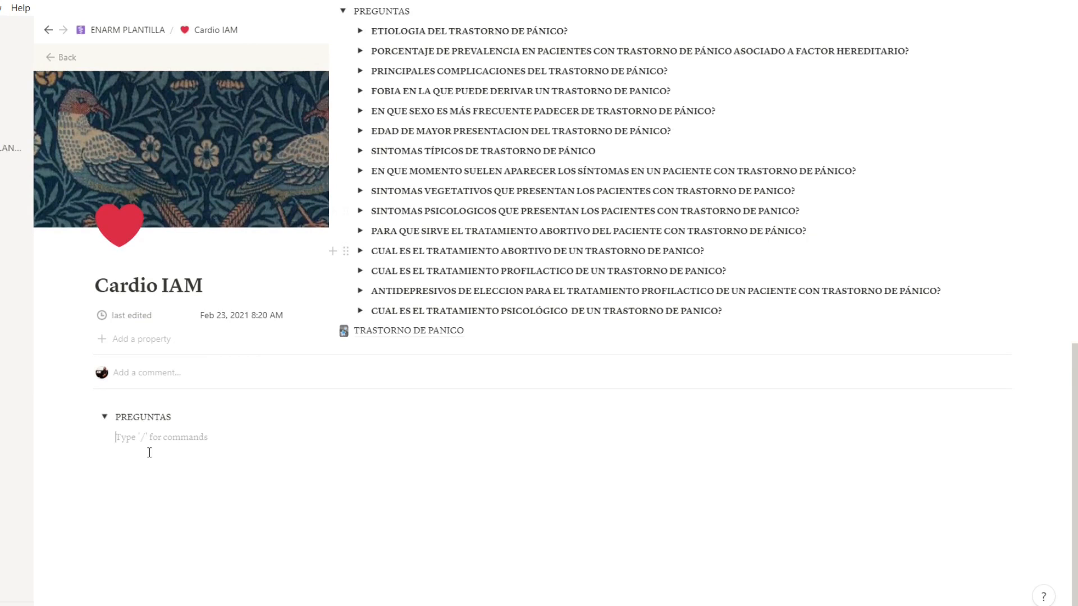
{"action": "type", "text": "/TO"}
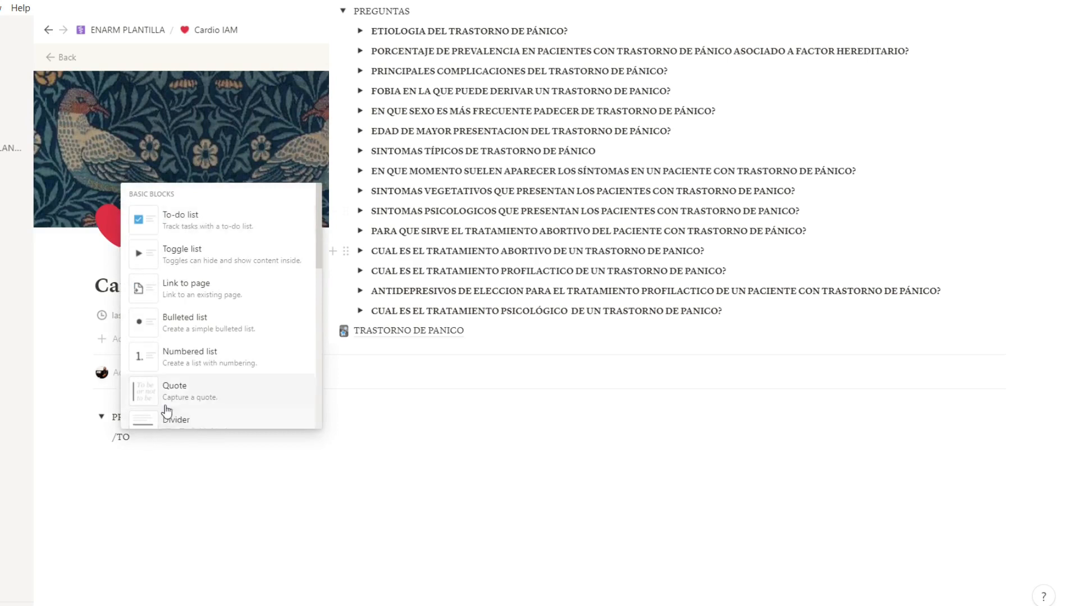
{"action": "scroll", "coordinate": [166, 411], "scroll_direction": "down", "scroll_amount": 4}
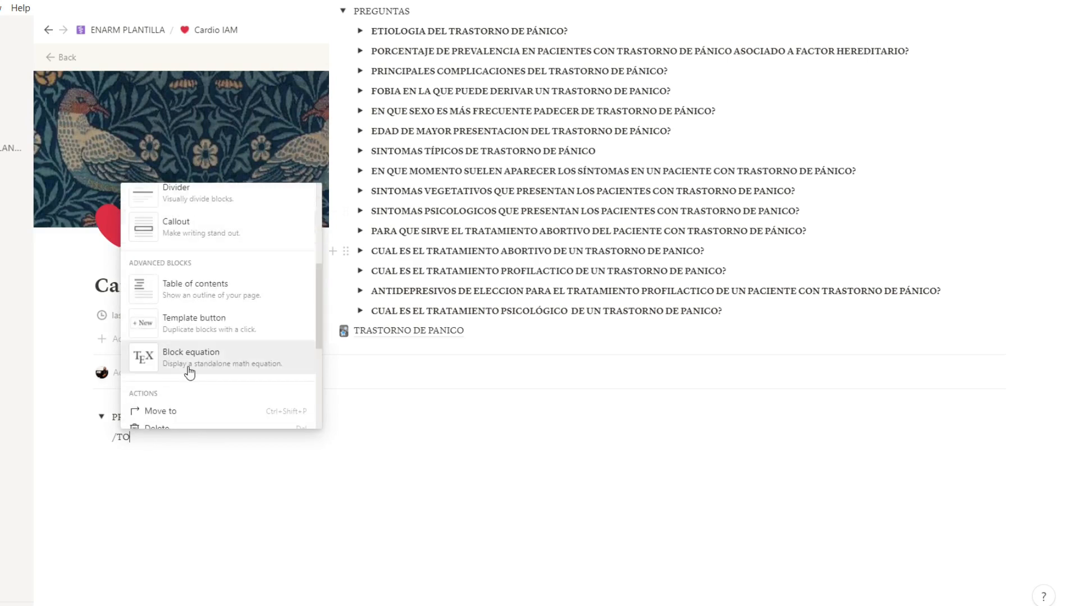
{"action": "type", "text": "G"}
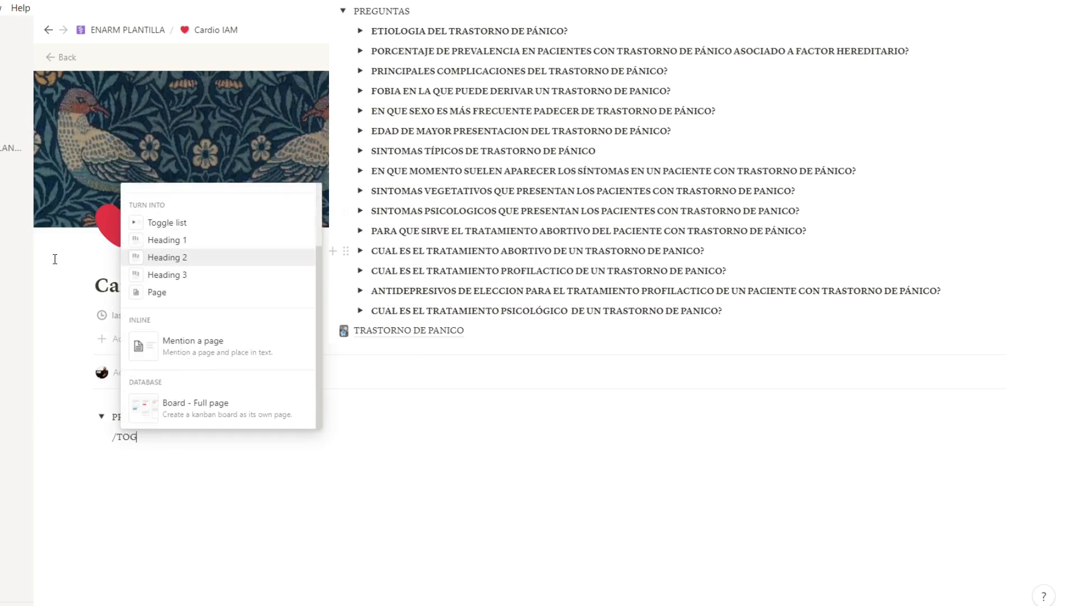
{"action": "left_click", "coordinate": [140, 224]}
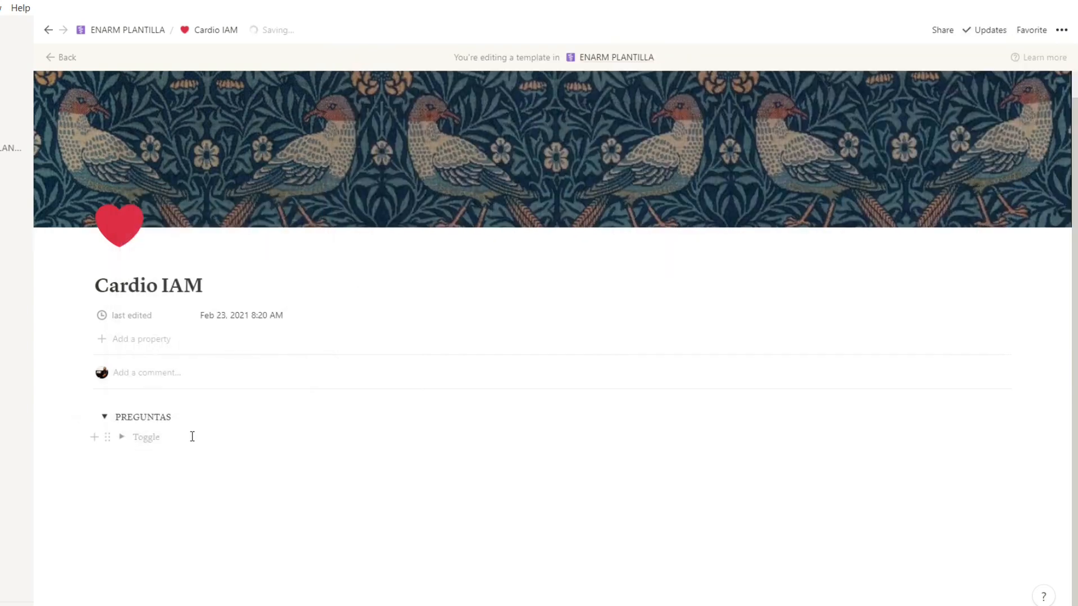
Name the nested toggle "1" and add sibling toggles "2", "3" and "4" below it
{"action": "type", "text": "1"}
{"action": "key", "text": "Return"}
{"action": "type", "text": "2"}
{"action": "key", "text": "Return"}
{"action": "type", "text": "3"}
{"action": "key", "text": "Return"}
{"action": "type", "text": "4"}
Write "RESPUESTA" inside toggle 1, add an empty line below the toggles and collapse toggle 1
{"action": "left_click", "coordinate": [123, 439]}
{"action": "left_click", "coordinate": [143, 438]}
{"action": "type", "text": "RESP"}
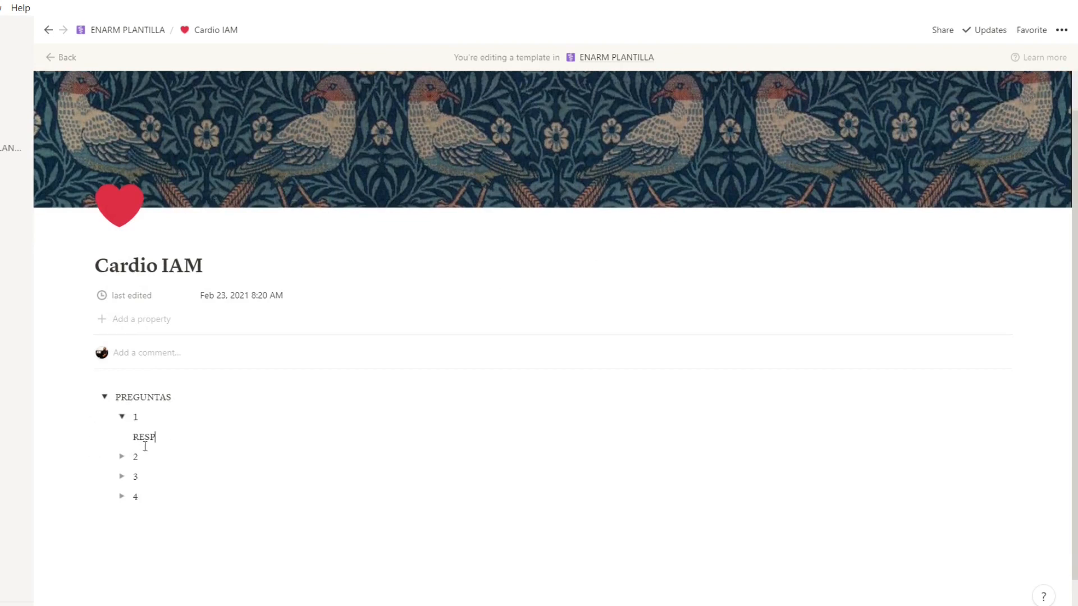
{"action": "type", "text": "UESTA"}
{"action": "left_click", "coordinate": [190, 544]}
{"action": "left_click", "coordinate": [122, 416]}
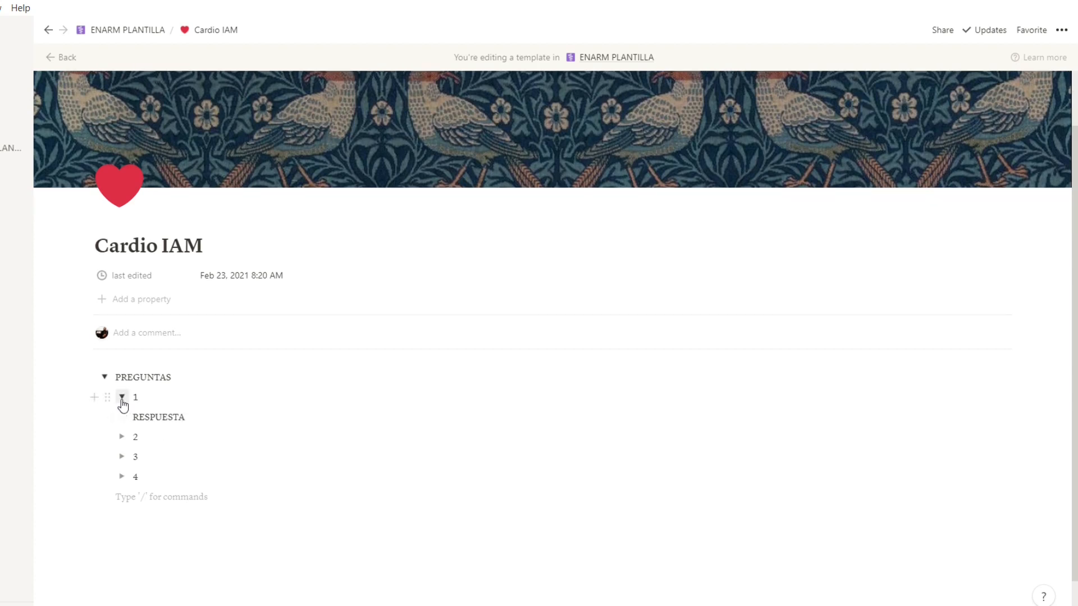
{"action": "left_click", "coordinate": [123, 398]}
Move the empty line beside the PREGUNTAS toggle as a second column and narrow the PREGUNTAS column
{"action": "scroll", "coordinate": [179, 494], "scroll_direction": "down", "scroll_amount": 1}
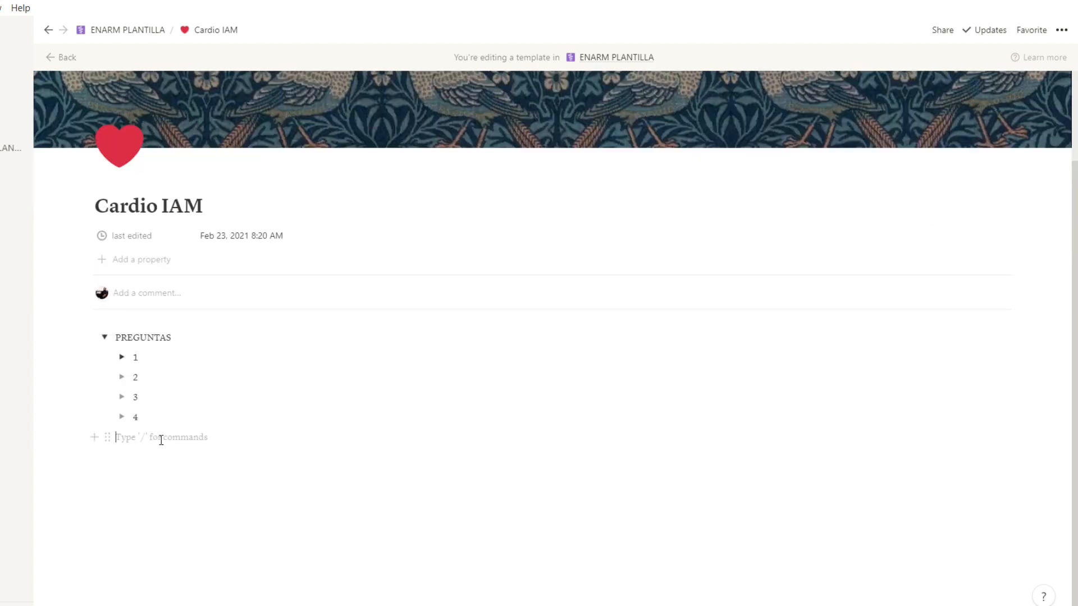
{"action": "left_click_drag", "start_coordinate": [107, 437], "coordinate": [1026, 333]}
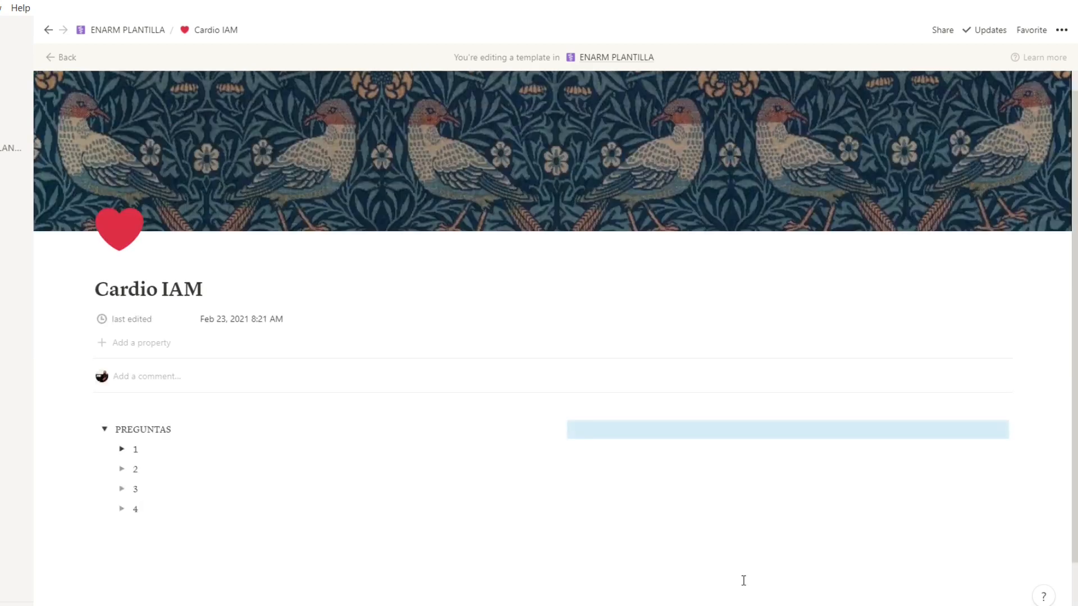
{"action": "left_click_drag", "start_coordinate": [555, 416], "coordinate": [271, 421]}
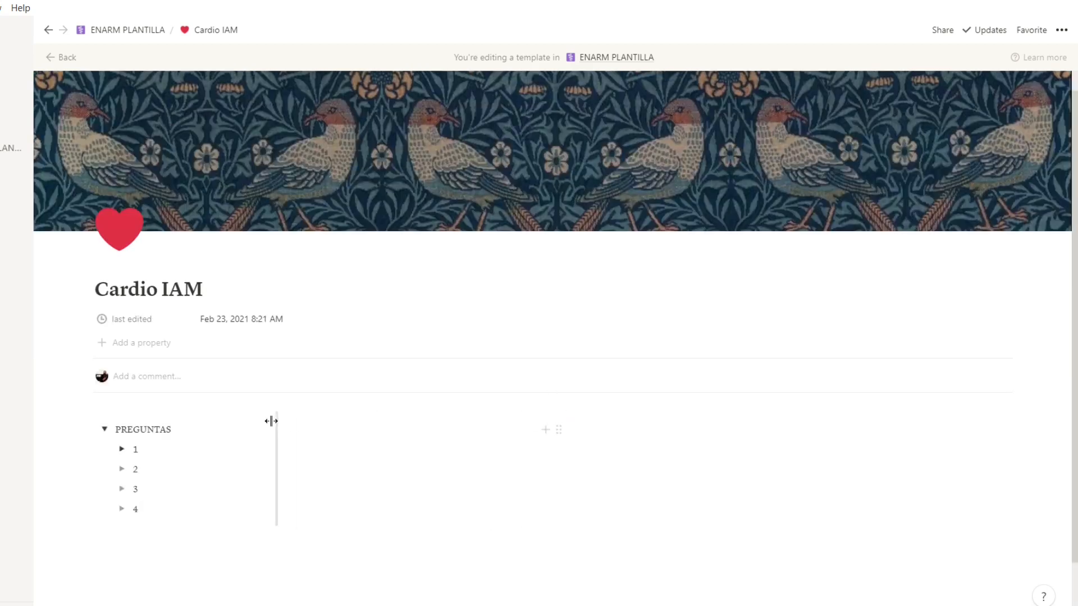
Insert a divider below the numbered toggles and move it under both columns at full page width
{"action": "scroll", "coordinate": [291, 481], "scroll_direction": "down", "scroll_amount": 2}
{"action": "left_click", "coordinate": [224, 481]}
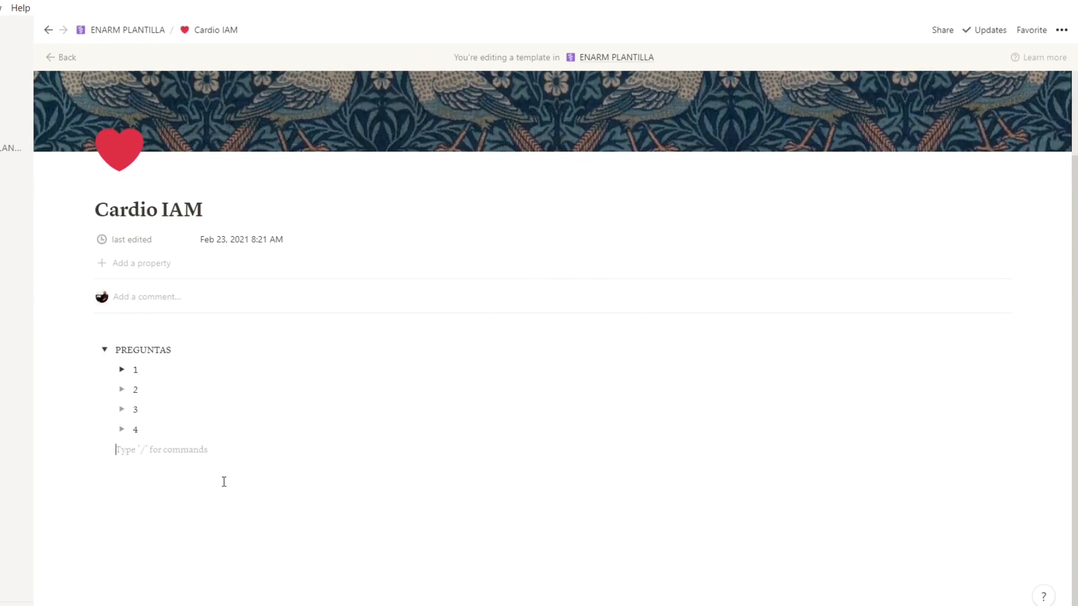
{"action": "type", "text": "/div"}
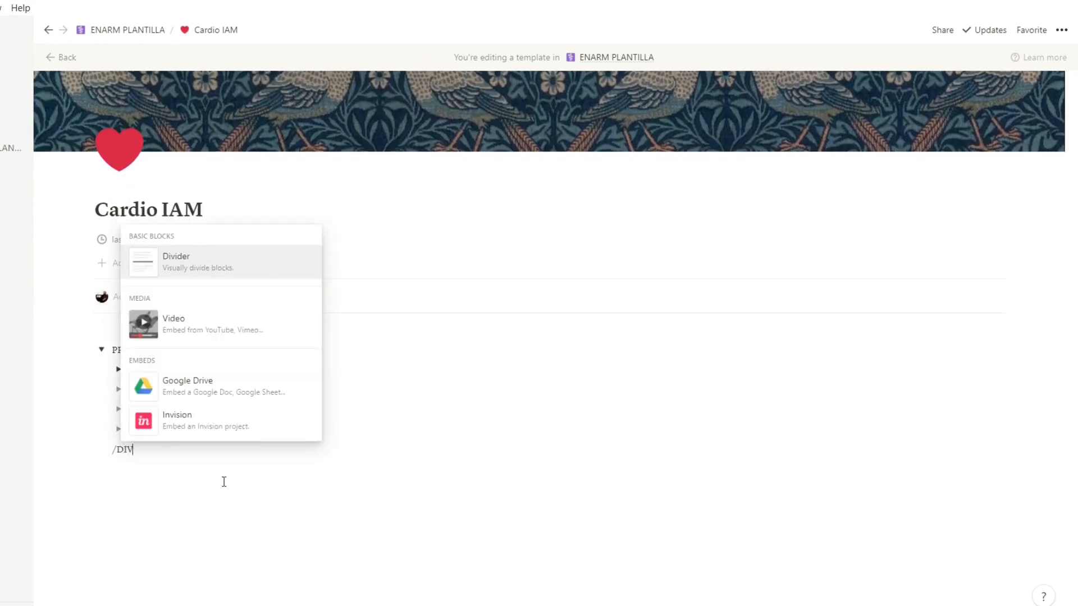
{"action": "key", "text": "Return"}
{"action": "left_click_drag", "start_coordinate": [108, 441], "coordinate": [118, 464]}
{"action": "left_click", "coordinate": [457, 475]}
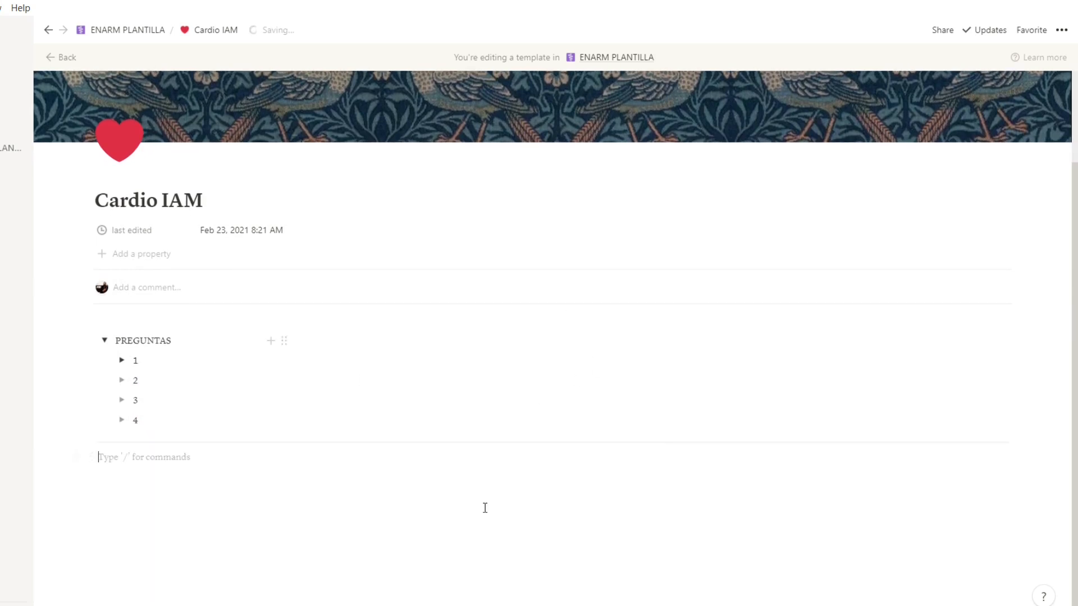
Write "RESUMEN" in the column beside PREGUNTAS and turn it into a Heading 3
{"action": "left_click", "coordinate": [358, 339]}
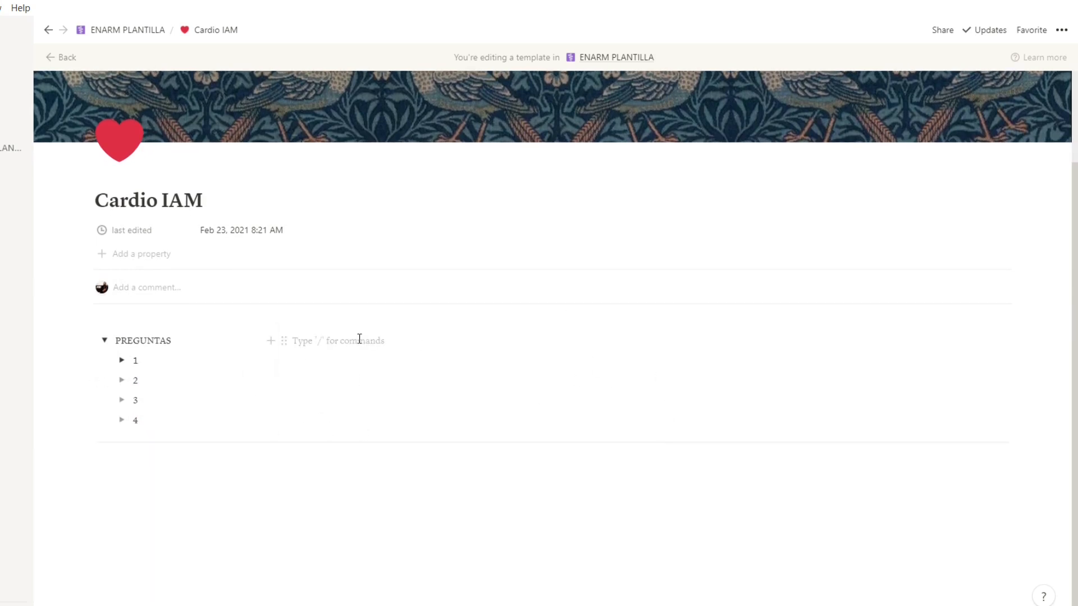
{"action": "type", "text": "RESUMEN/"}
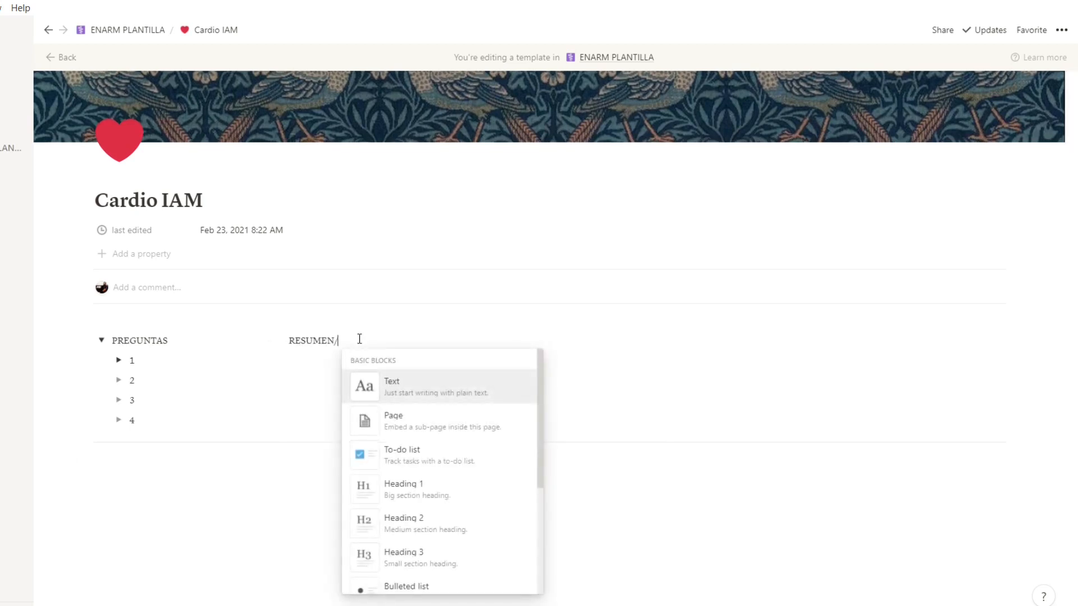
{"action": "type", "text": "turn"}
{"action": "key", "text": "Down"}
{"action": "key", "text": "Down"}
{"action": "key", "text": "Down"}
{"action": "key", "text": "Return"}
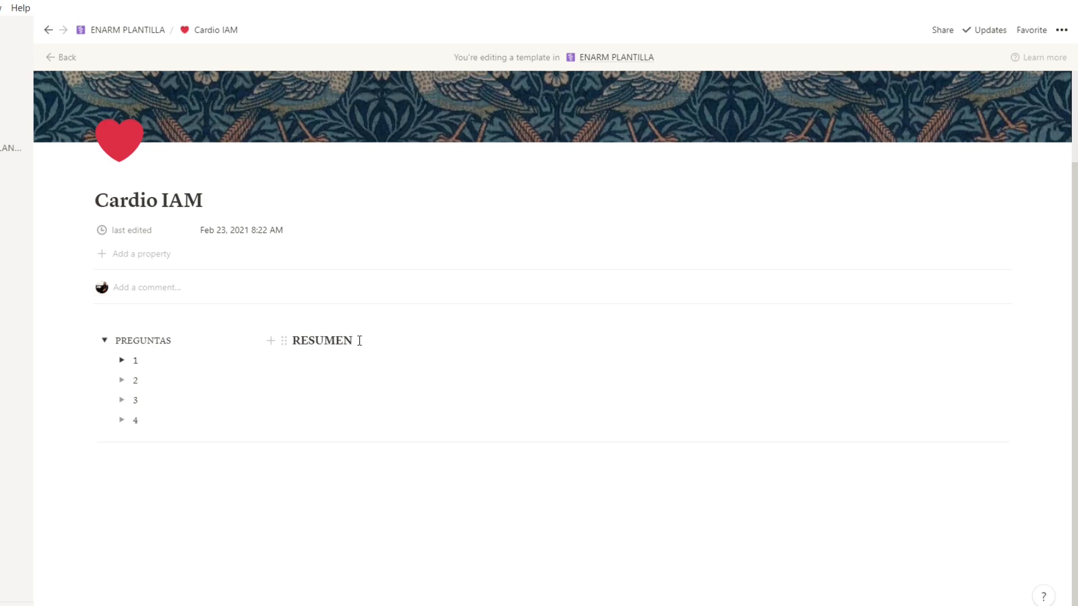
Try an empty toggle list below the RESUMEN heading, and remove it
{"action": "key", "text": "Return"}
{"action": "type", "text": "TO"}
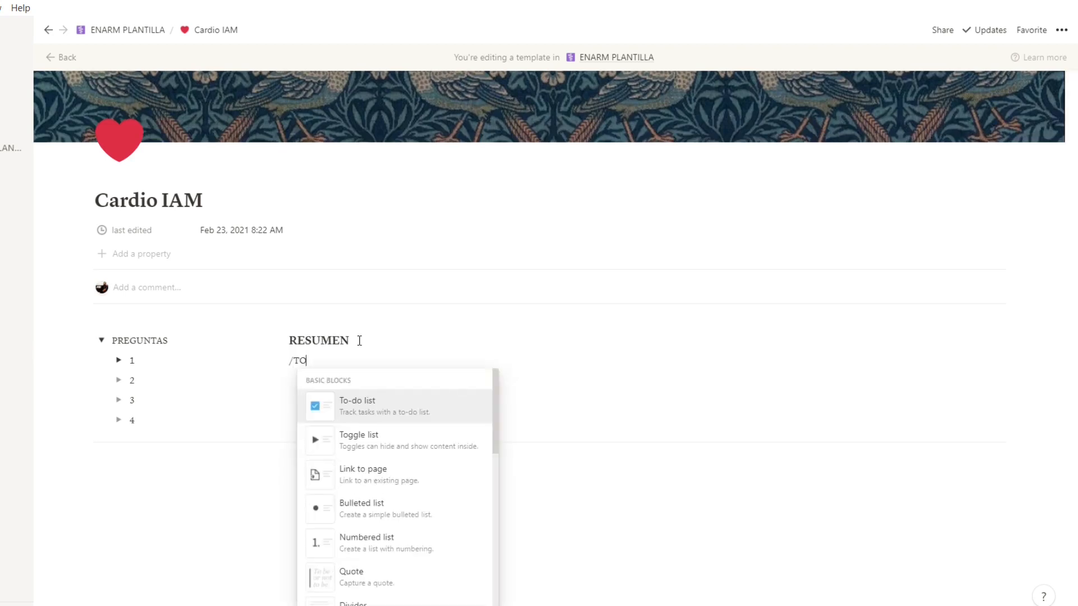
{"action": "key", "text": "Down"}
{"action": "key", "text": "Return"}
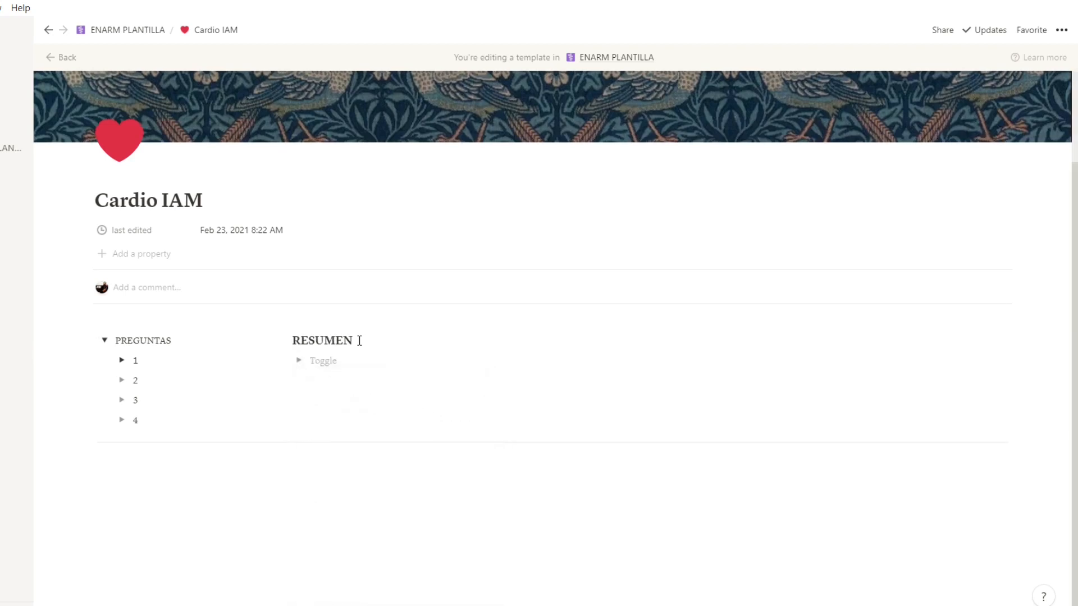
{"action": "key", "text": "Down"}
{"action": "left_click", "coordinate": [348, 378]}
{"action": "left_click", "coordinate": [361, 361]}
{"action": "key", "text": "BackSpace"}
Add a toggle list named "GENERALIDADES" under the RESUMEN heading and give it a purple background
{"action": "left_click", "coordinate": [270, 360]}
{"action": "scroll", "coordinate": [353, 415], "scroll_direction": "down", "scroll_amount": 2}
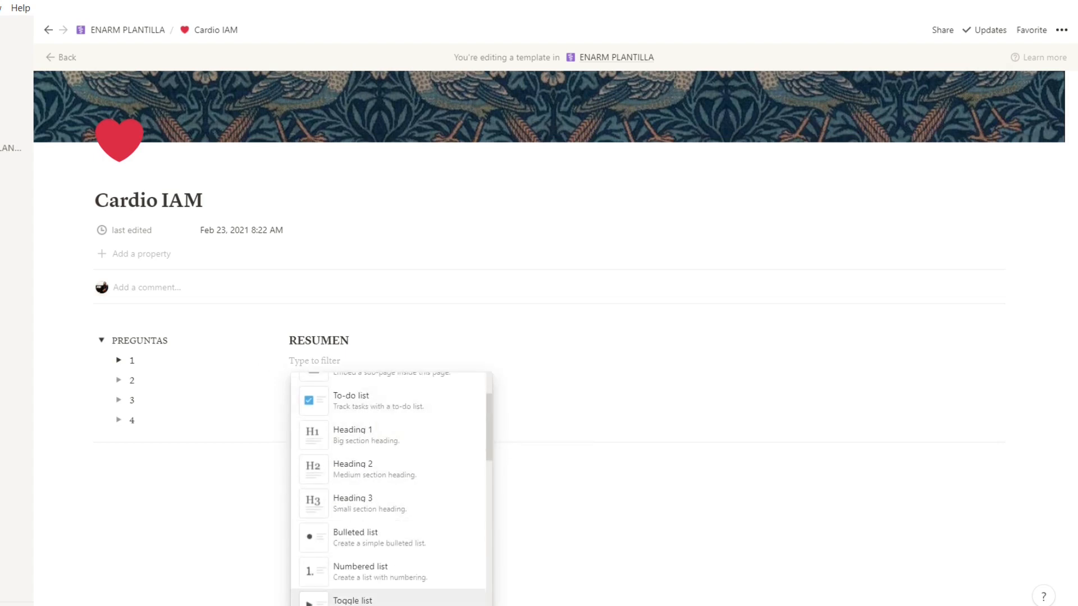
{"action": "key", "text": "Escape"}
{"action": "type", "text": "/TOG"}
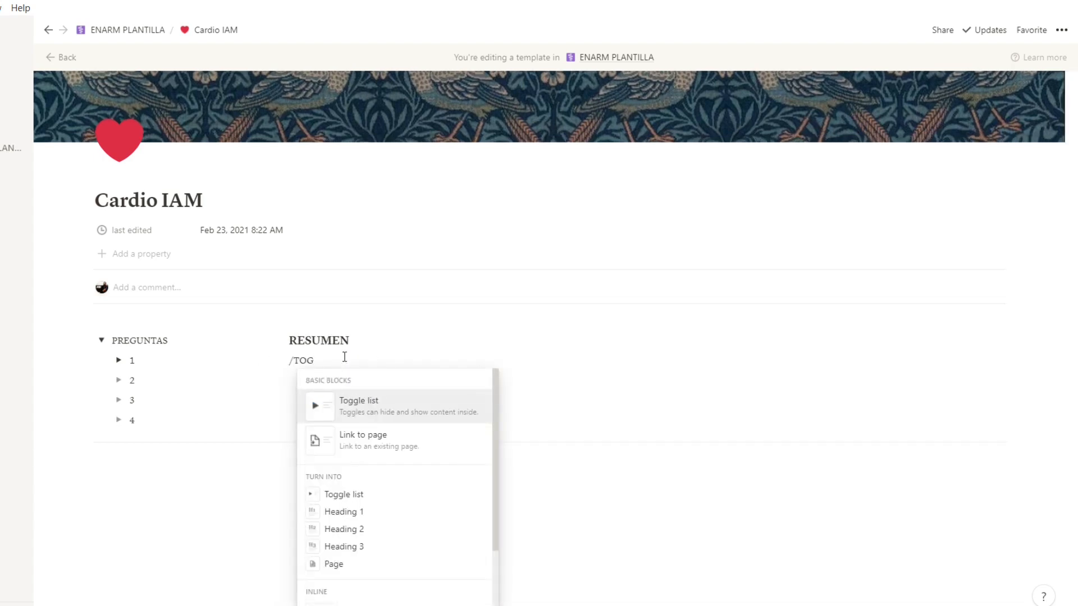
{"action": "key", "text": "Return"}
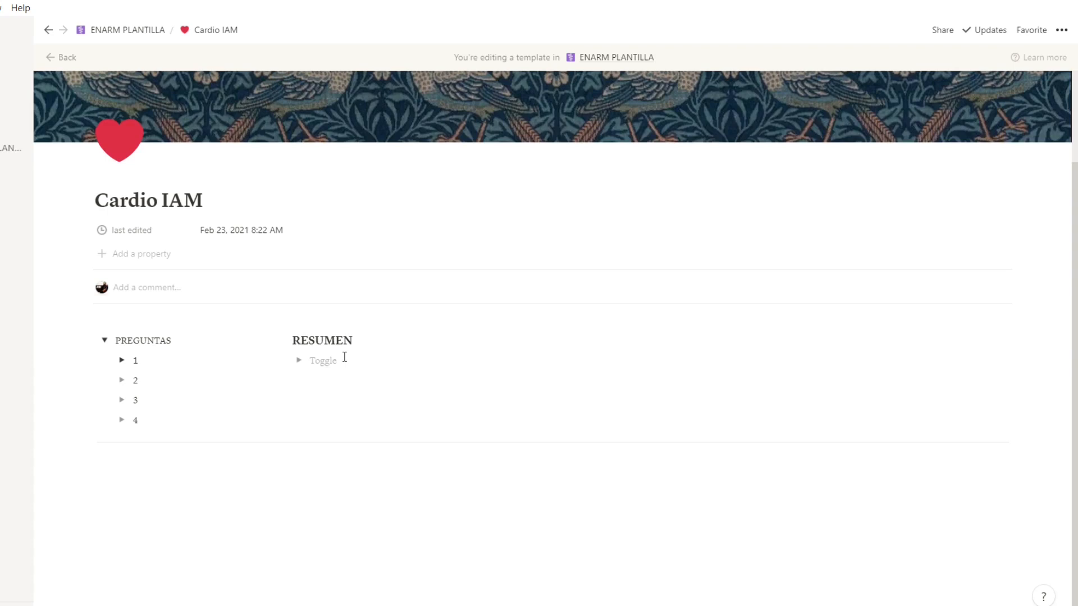
{"action": "type", "text": "GENERALIDADES/"}
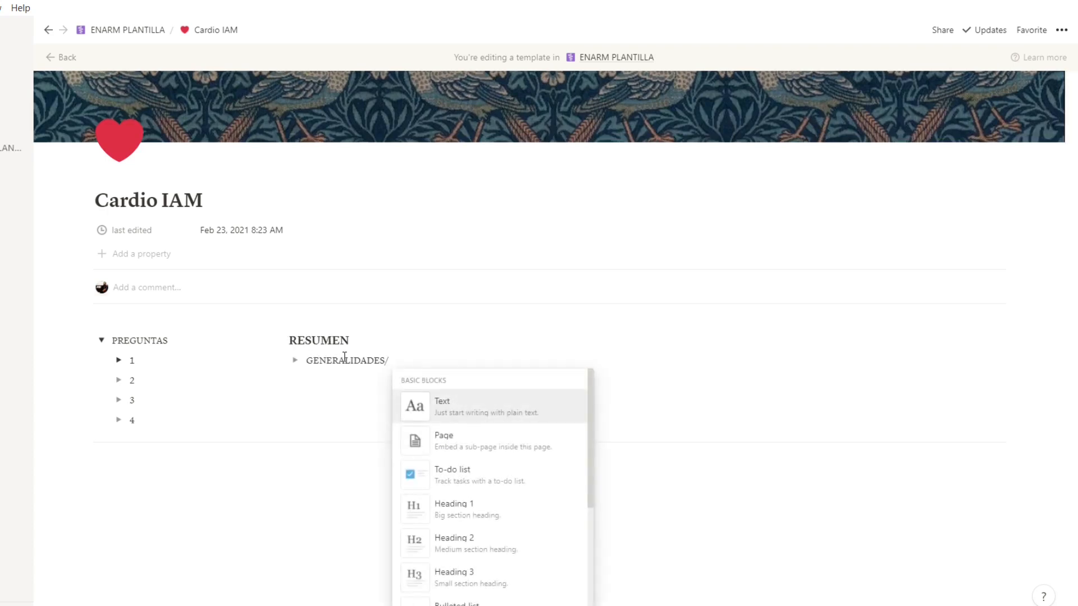
{"action": "type", "text": "PU"}
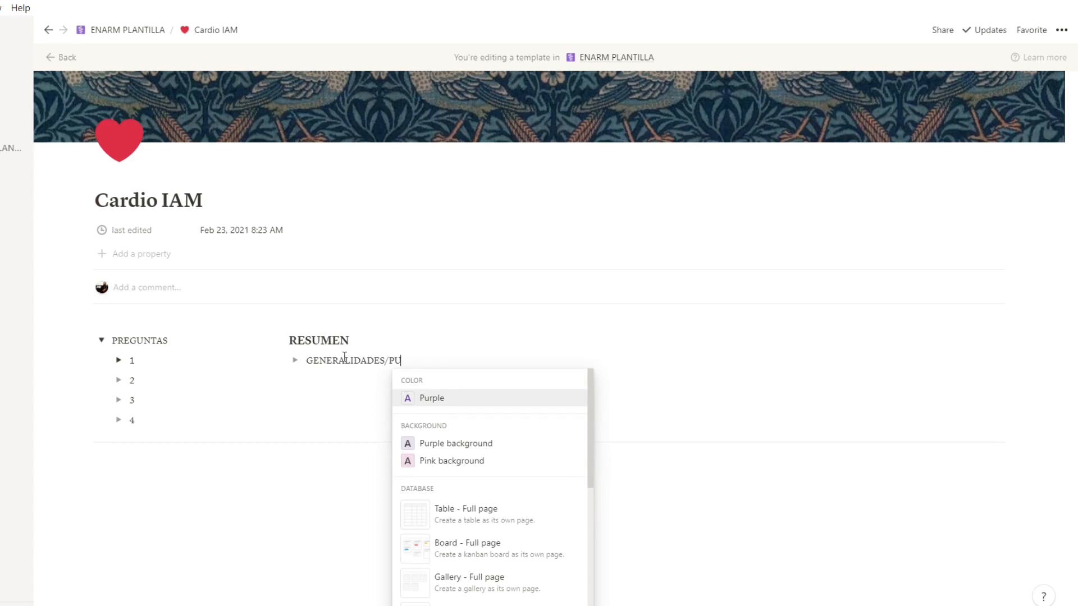
{"action": "key", "text": "Down"}
{"action": "key", "text": "Return"}
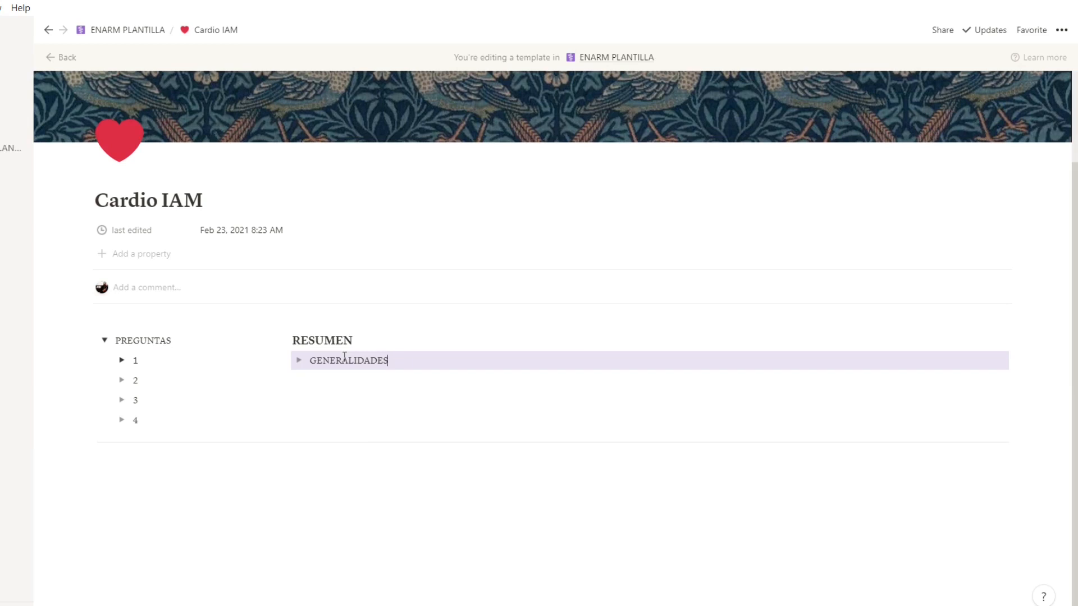
Browse the text and background color options for the GENERALIDADES toggle and set its text color to red
{"action": "type", "text": "/"}
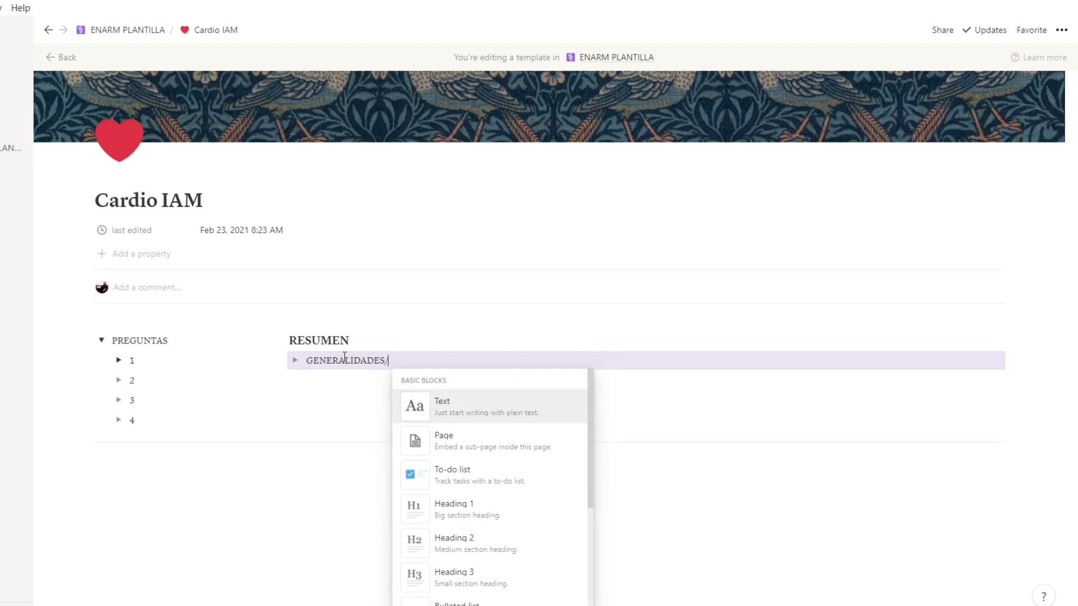
{"action": "type", "text": "COLOR"}
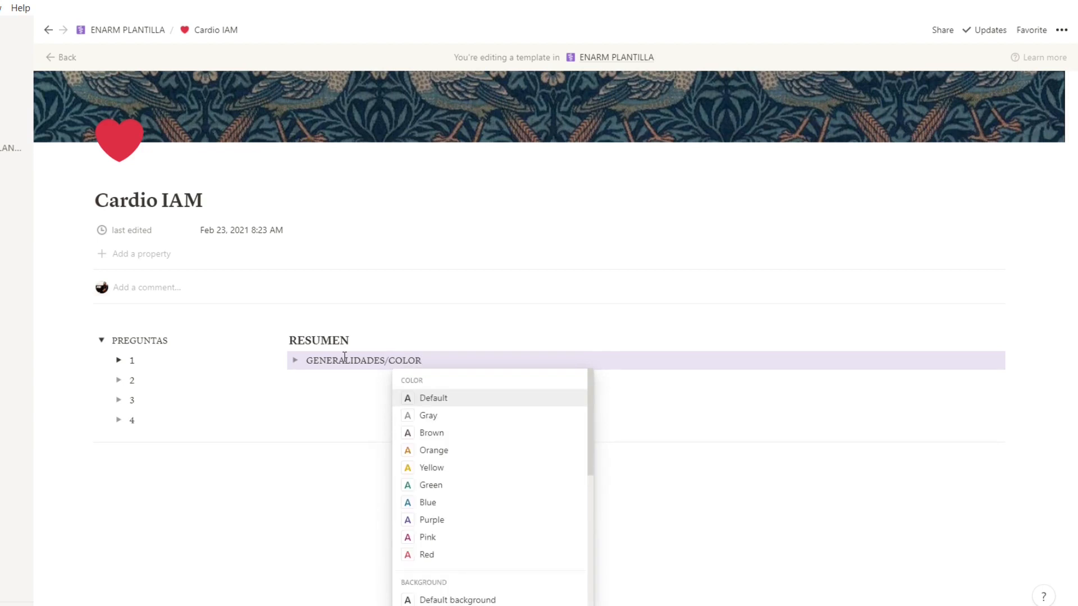
{"action": "key", "text": "Down"}
{"action": "key", "text": "Down"}
{"action": "key", "text": "Down"}
{"action": "key", "text": "Down"}
{"action": "key", "text": "Down"}
{"action": "key", "text": "Down"}
{"action": "key", "text": "Down"}
{"action": "key", "text": "Down"}
{"action": "key", "text": "Down"}
{"action": "key", "text": "Down"}
{"action": "key", "text": "Down"}
{"action": "key", "text": "Down"}
{"action": "key", "text": "Down"}
{"action": "key", "text": "Down"}
{"action": "key", "text": "Down"}
{"action": "key", "text": "Down"}
{"action": "key", "text": "Down"}
{"action": "key", "text": "Down"}
{"action": "key", "text": "Down"}
{"action": "key", "text": "Down"}
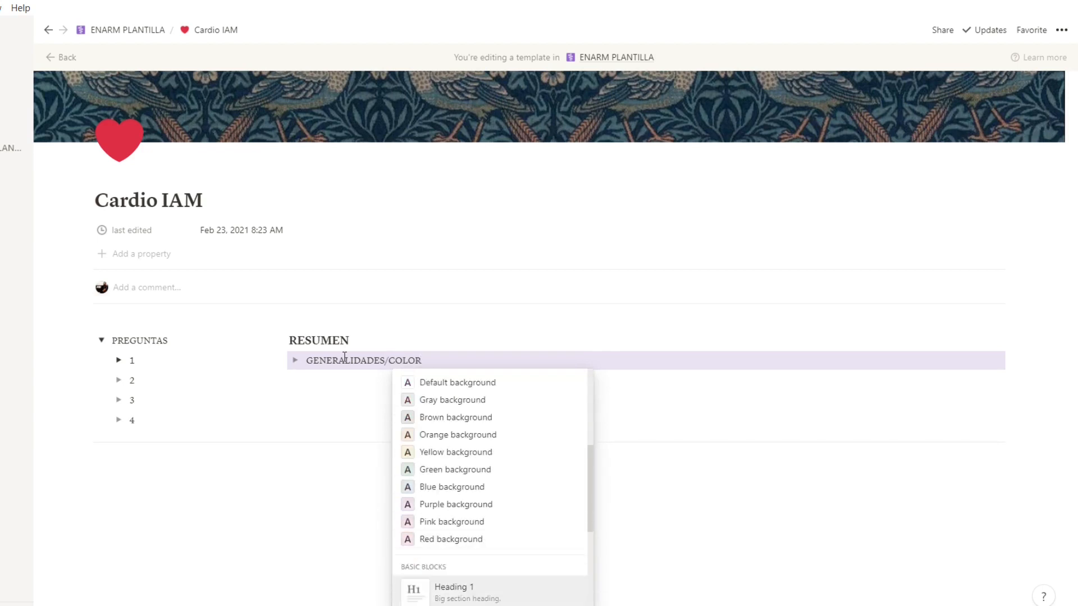
{"action": "key", "text": "Up"}
{"action": "key", "text": "Up"}
{"action": "key", "text": "Up"}
{"action": "key", "text": "Up"}
{"action": "key", "text": "Up"}
{"action": "key", "text": "Up"}
{"action": "key", "text": "Up"}
{"action": "key", "text": "Up"}
{"action": "key", "text": "Up"}
{"action": "key", "text": "Up"}
{"action": "key", "text": "Up"}
{"action": "key", "text": "Up"}
{"action": "key", "text": "Up"}
{"action": "key", "text": "Up"}
{"action": "key", "text": "Up"}
{"action": "key", "text": "Up"}
{"action": "key", "text": "Up"}
{"action": "key", "text": "Up"}
{"action": "key", "text": "BackSpace"}
{"action": "key", "text": "BackSpace"}
{"action": "key", "text": "BackSpace"}
{"action": "key", "text": "BackSpace"}
{"action": "key", "text": "BackSpace"}
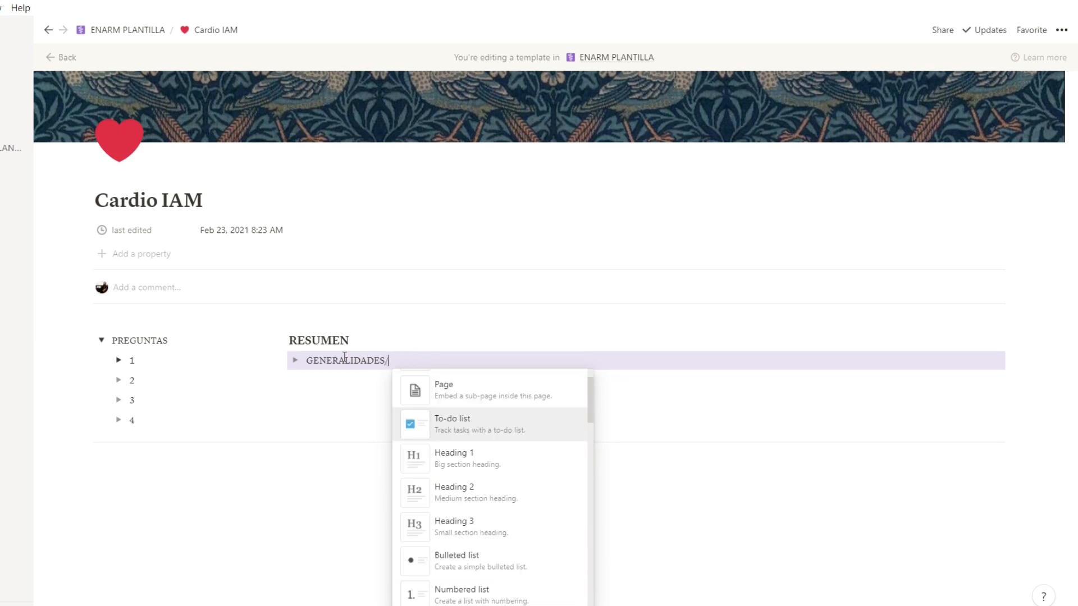
{"action": "type", "text": "RED"}
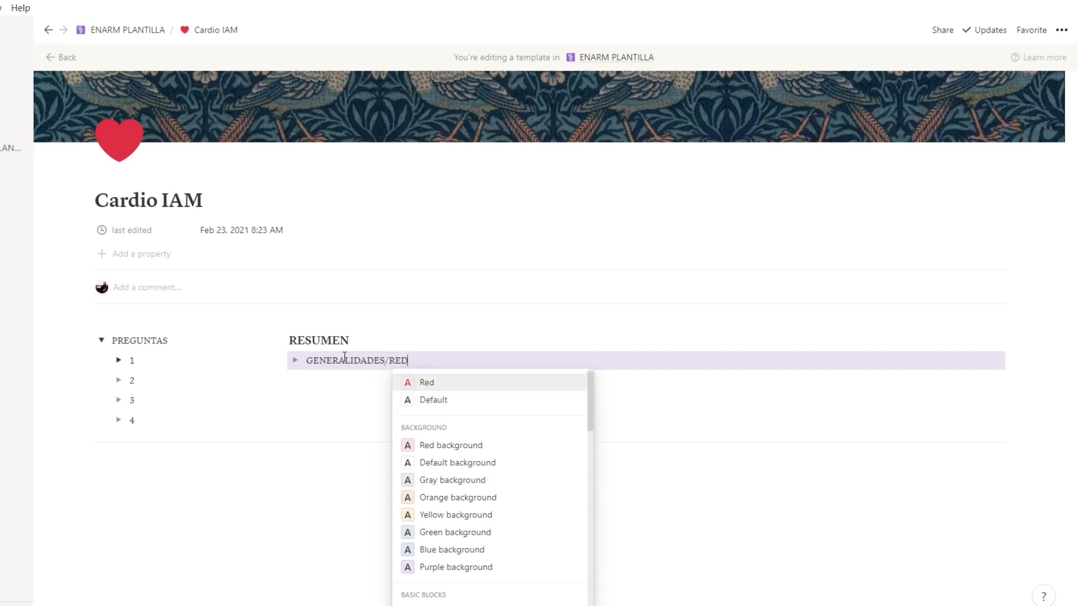
{"action": "key", "text": "Return"}
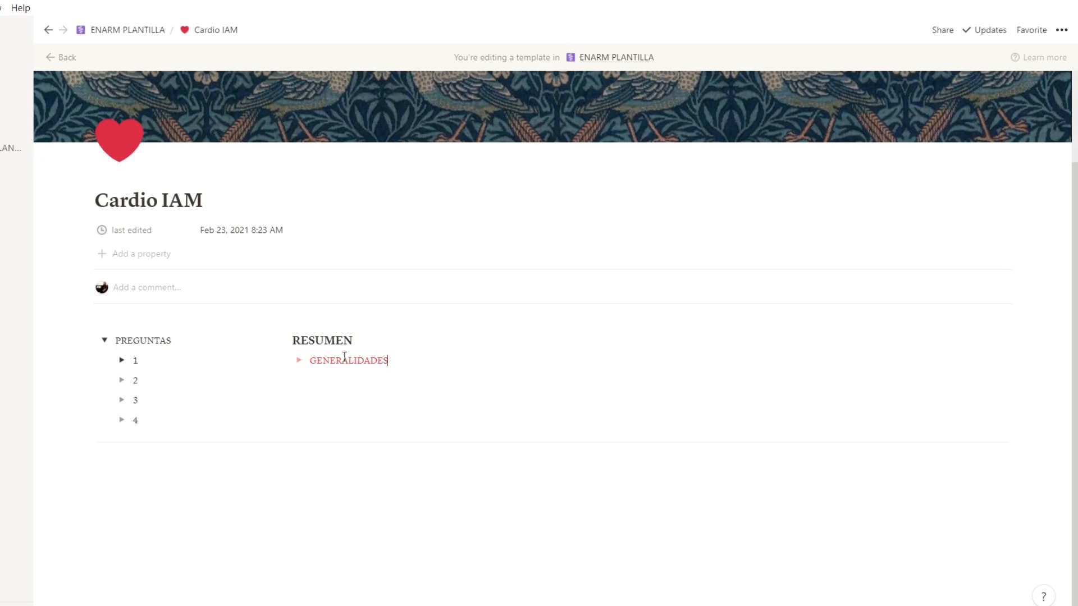
Replace the red text color of the GENERALIDADES toggle with a purple background and start a new line after it
{"action": "type", "text": "/"}
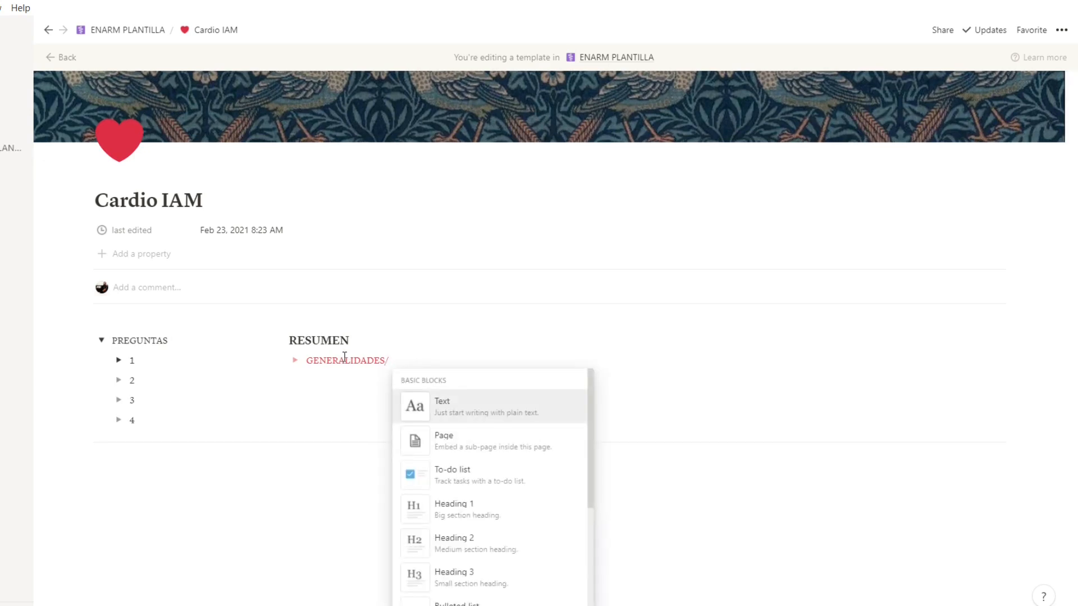
{"action": "type", "text": "COLOR"}
{"action": "key", "text": "Down"}
{"action": "key", "text": "Down"}
{"action": "key", "text": "Down"}
{"action": "key", "text": "Down"}
{"action": "key", "text": "Down"}
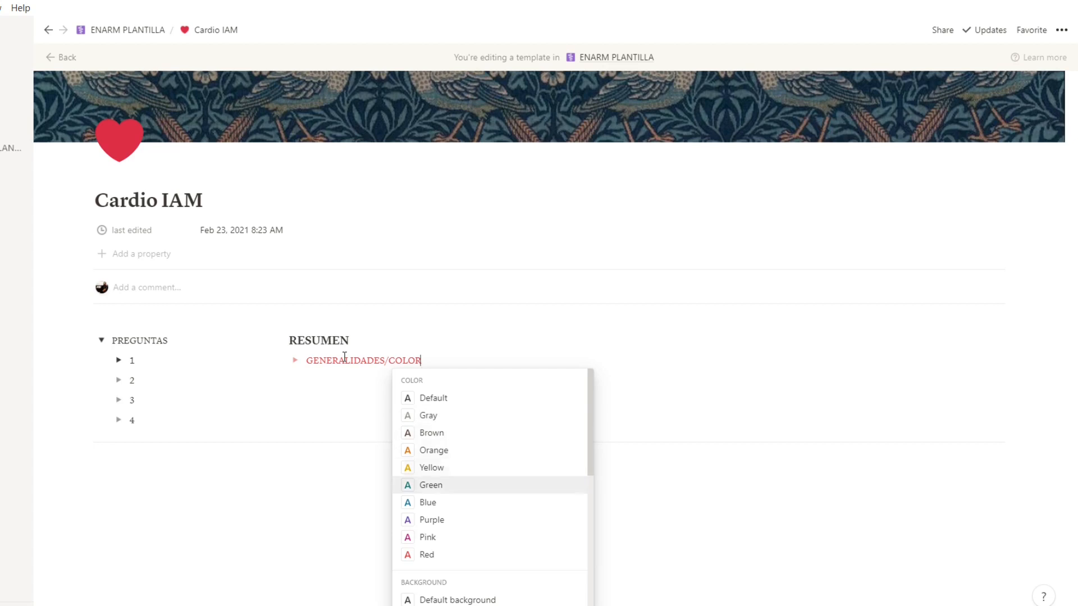
{"action": "key", "text": "Down"}
{"action": "key", "text": "Down"}
{"action": "key", "text": "Down"}
{"action": "key", "text": "Down"}
{"action": "key", "text": "Down"}
{"action": "key", "text": "Down"}
{"action": "key", "text": "Down"}
{"action": "key", "text": "Down"}
{"action": "key", "text": "Down"}
{"action": "key", "text": "Down"}
{"action": "key", "text": "Down"}
{"action": "key", "text": "Down"}
{"action": "key", "text": "Down"}
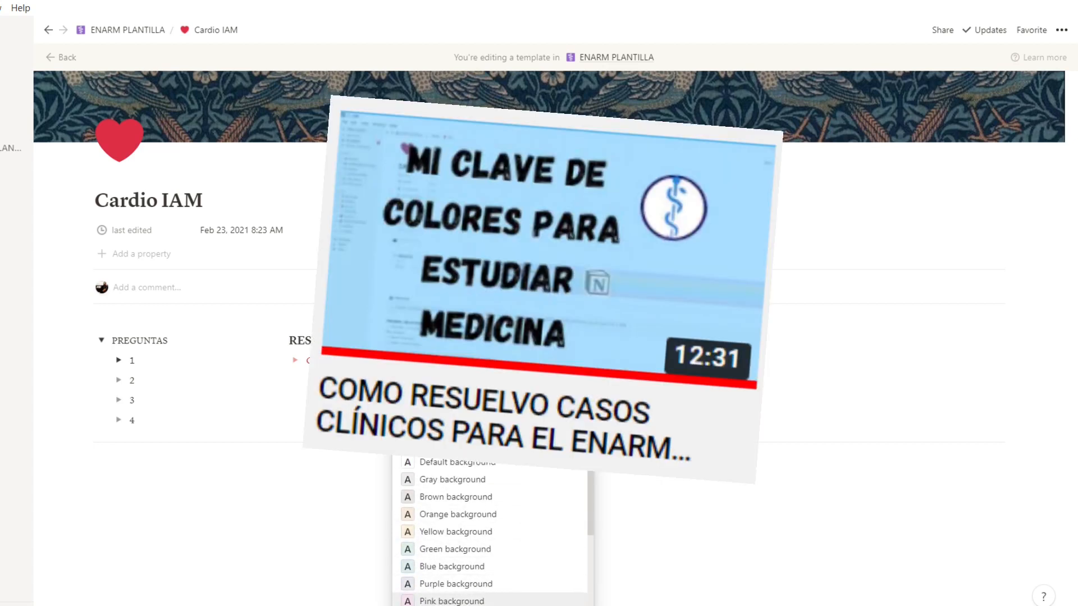
{"action": "key", "text": "Up"}
{"action": "key", "text": "Return"}
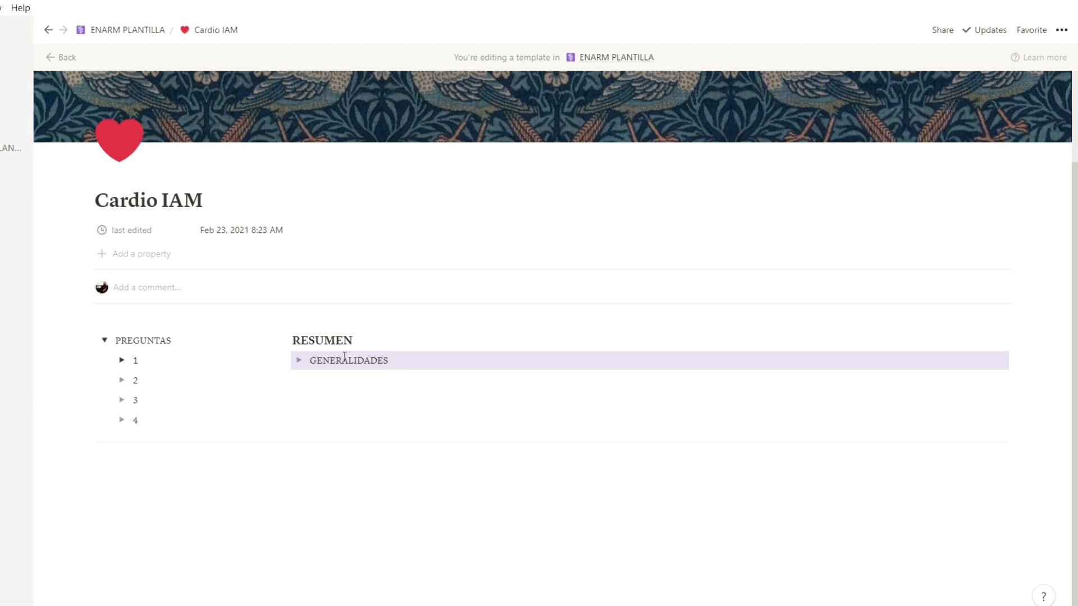
{"action": "key", "text": "Return"}
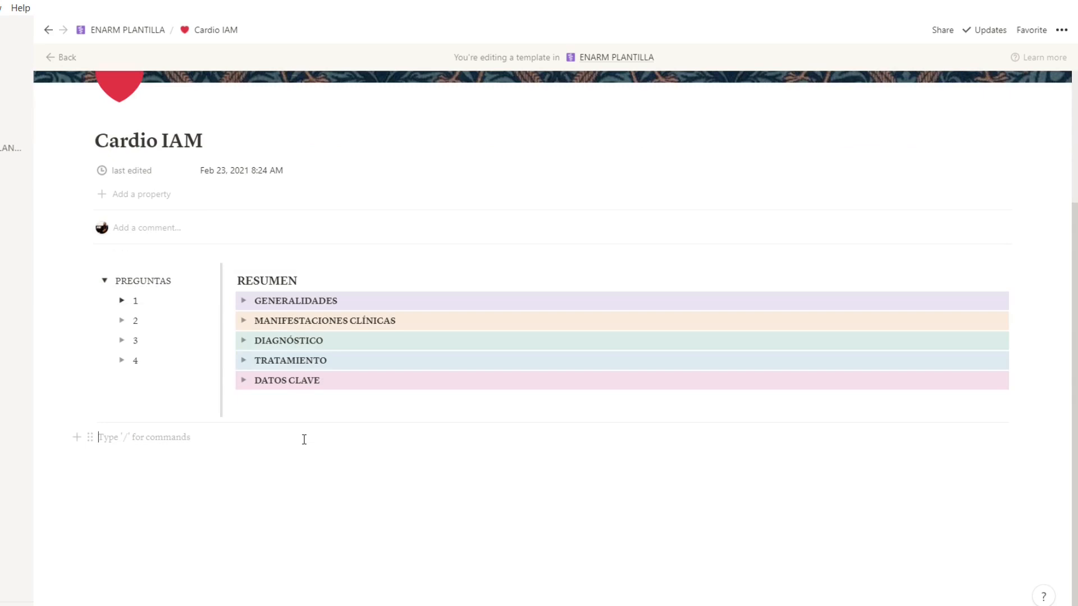
Write "ANALISIS" below the divider and "CON TUS PALABRAS QUE ENTENDISTE" on the line beneath it
{"action": "type", "text": "ANALISIS /"}
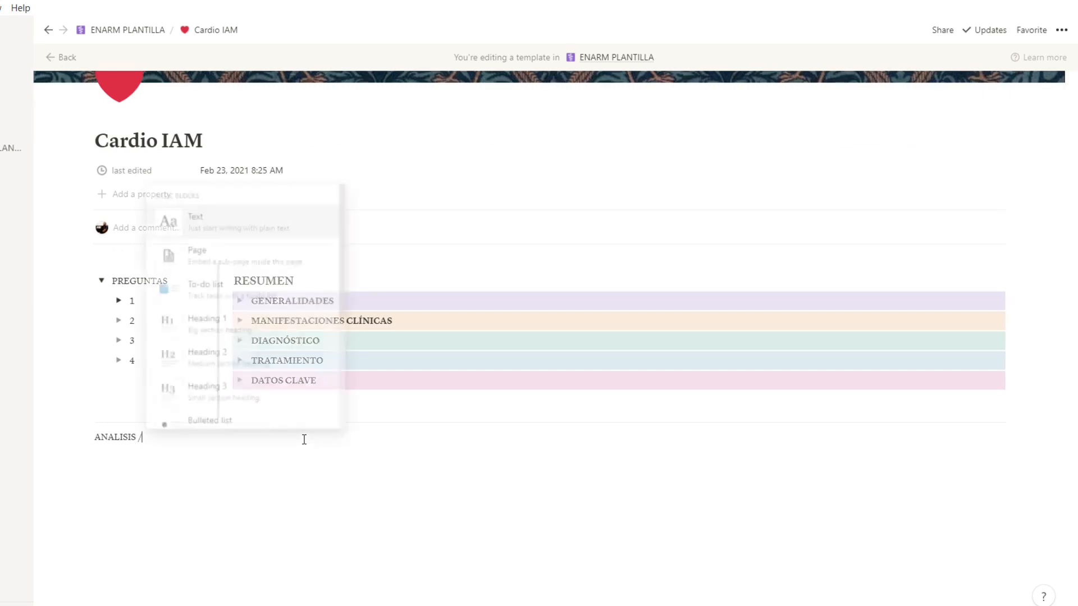
{"action": "key", "text": "BackSpace"}
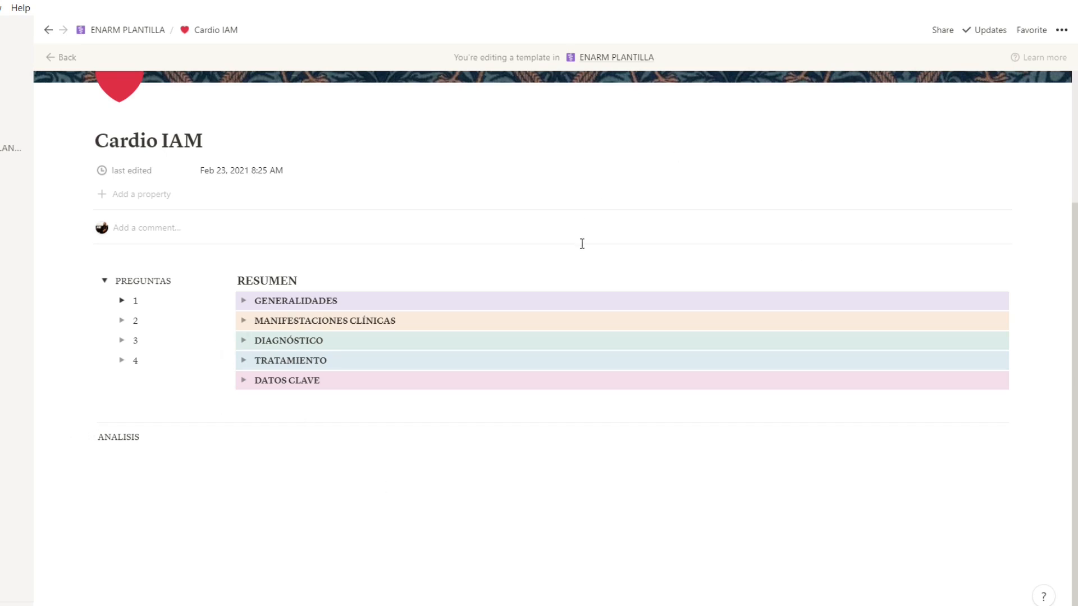
{"action": "left_click", "coordinate": [236, 466]}
{"action": "type", "text": "CON TUS PALABRAS QUE ENTENDISTE"}
{"action": "key", "text": "Return"}
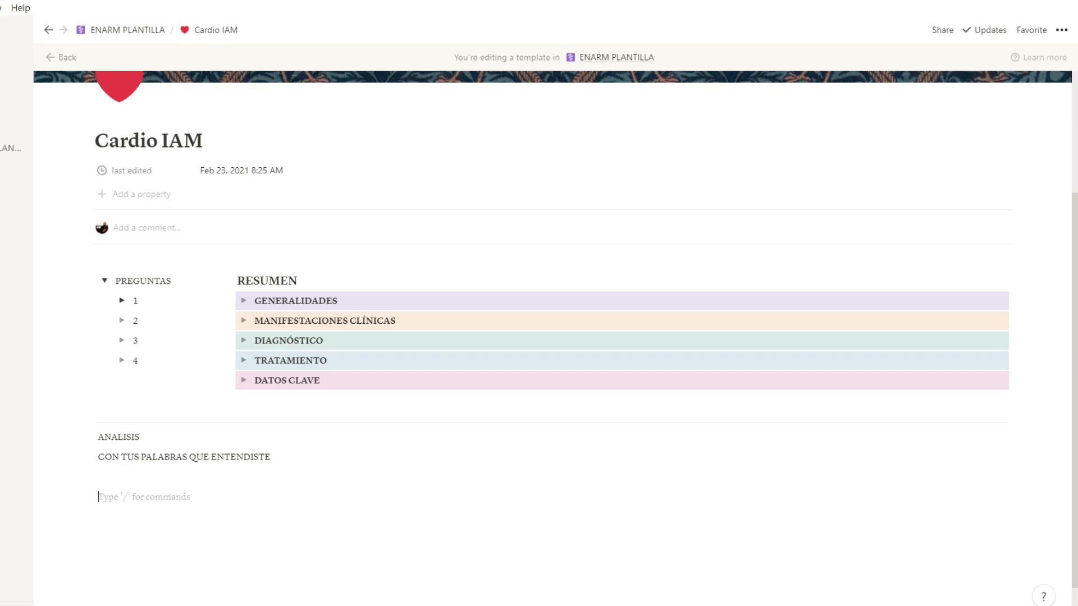
Switch to the Chrome browser and search Google for "CORAZON ANATOMIA"
{"action": "key", "text": "alt+Tab"}
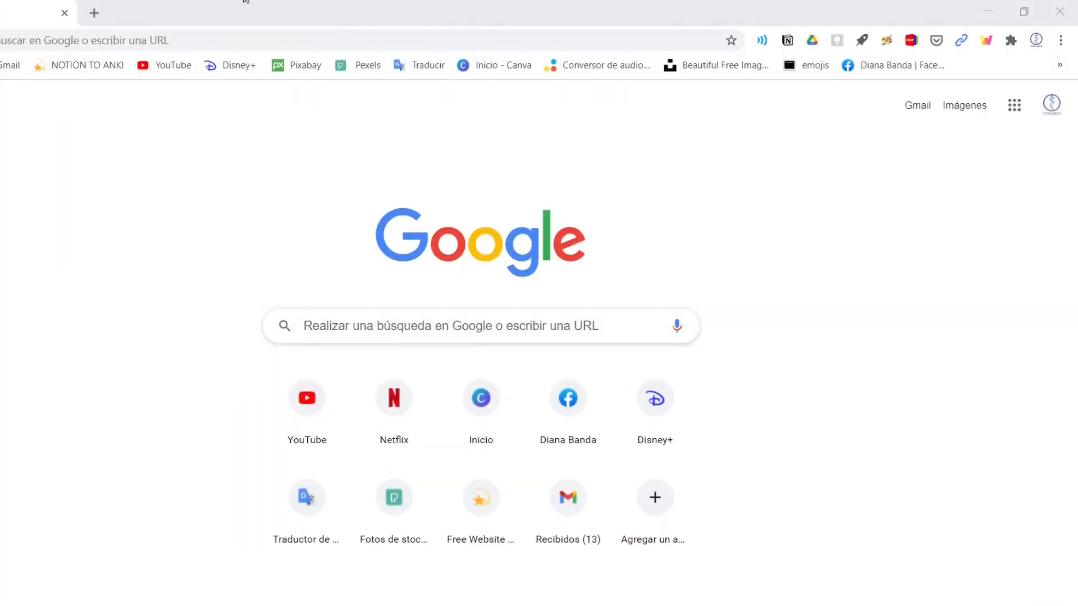
{"action": "left_click", "coordinate": [443, 328]}
{"action": "left_click", "coordinate": [202, 305]}
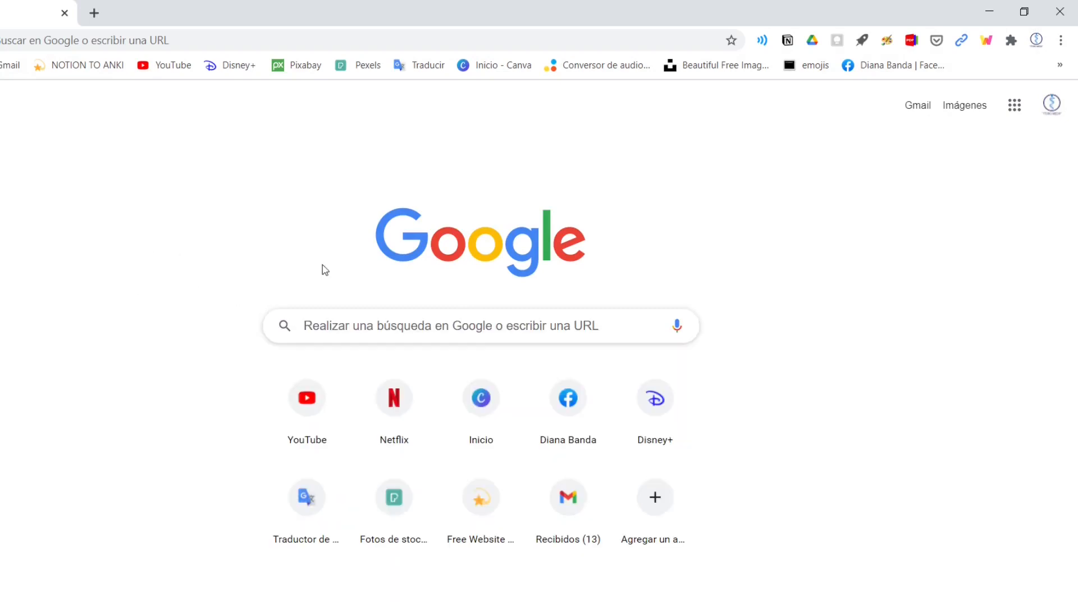
{"action": "left_click", "coordinate": [379, 321]}
{"action": "type", "text": "CO"}
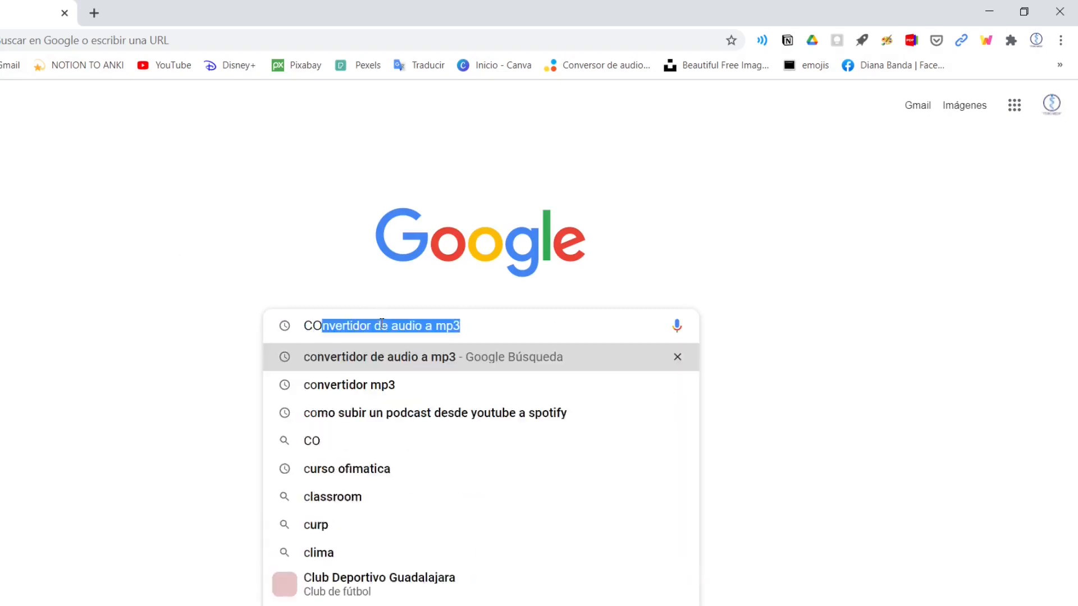
{"action": "type", "text": "RAZON ANATOMIA"}
{"action": "key", "text": "Return"}
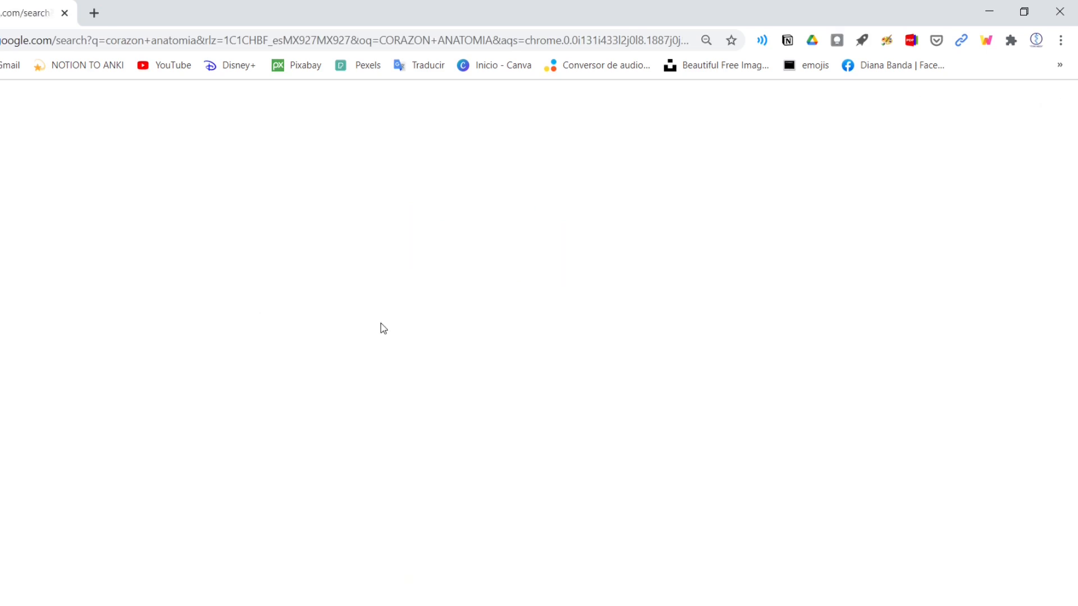
{"action": "left_click", "coordinate": [67, 162]}
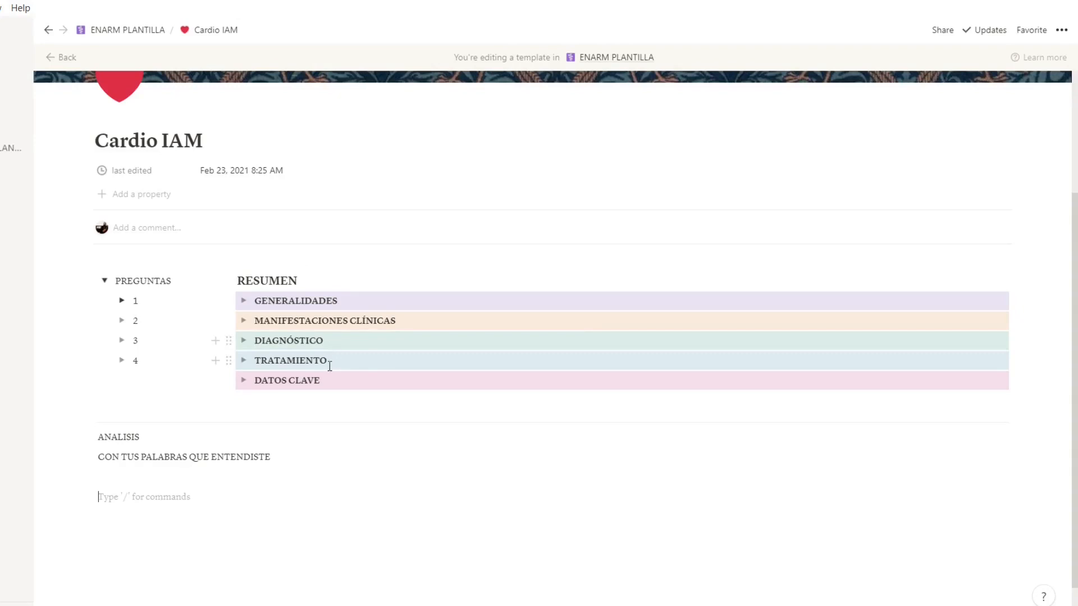
Switch back to Notion, paste the copied heart anatomy image below the ANALISIS text and move it directly under the sentence
{"action": "key", "text": "ctrl+v"}
{"action": "scroll", "coordinate": [288, 491], "scroll_direction": "down", "scroll_amount": 4}
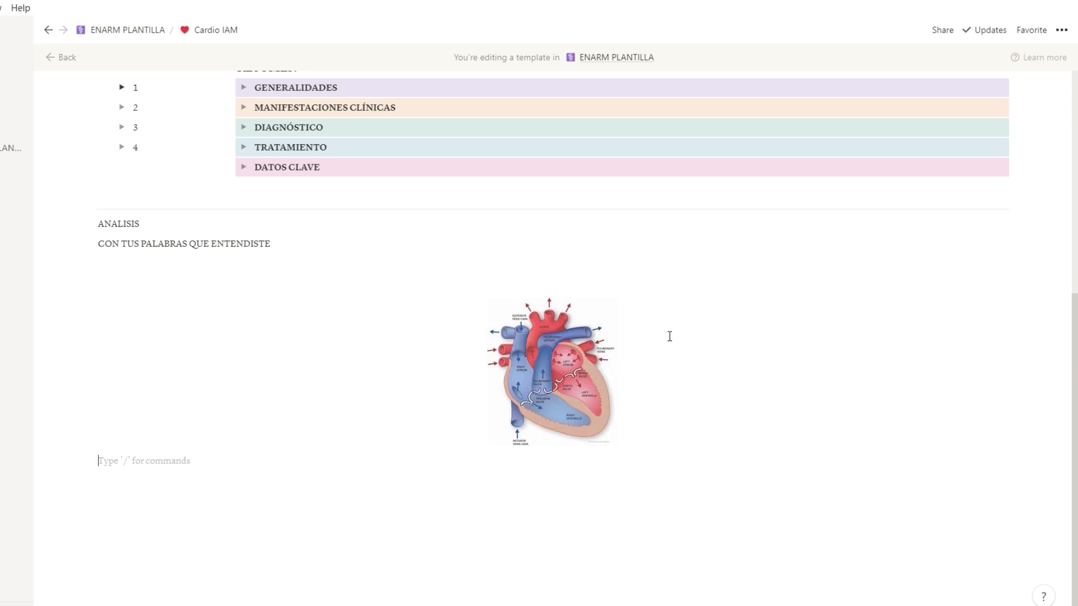
{"action": "left_click_drag", "start_coordinate": [478, 306], "coordinate": [120, 252]}
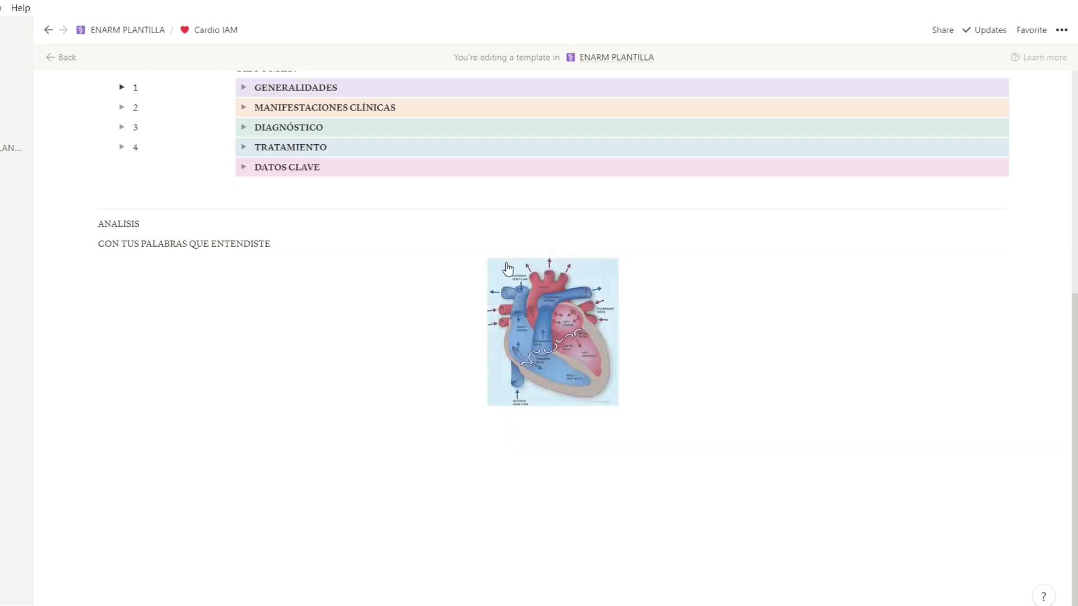
Place the heart image beside ANALISIS as a second column, keeping the "CON TUS PALABRAS QUE ENTENDISTE" line under ANALISIS
{"action": "left_click_drag", "start_coordinate": [485, 264], "coordinate": [1016, 230]}
{"action": "left_click", "coordinate": [681, 481]}
{"action": "left_click_drag", "start_coordinate": [89, 388], "coordinate": [96, 245]}
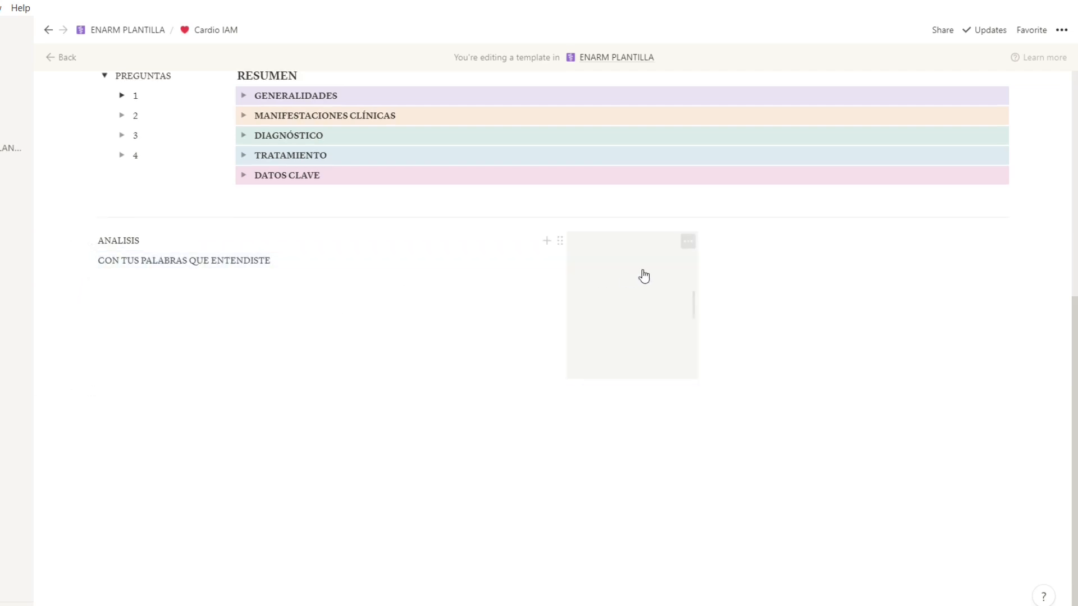
Narrow the ANALISIS column and resize the heart image beside it, first smaller and then larger
{"action": "left_click_drag", "start_coordinate": [551, 258], "coordinate": [312, 304]}
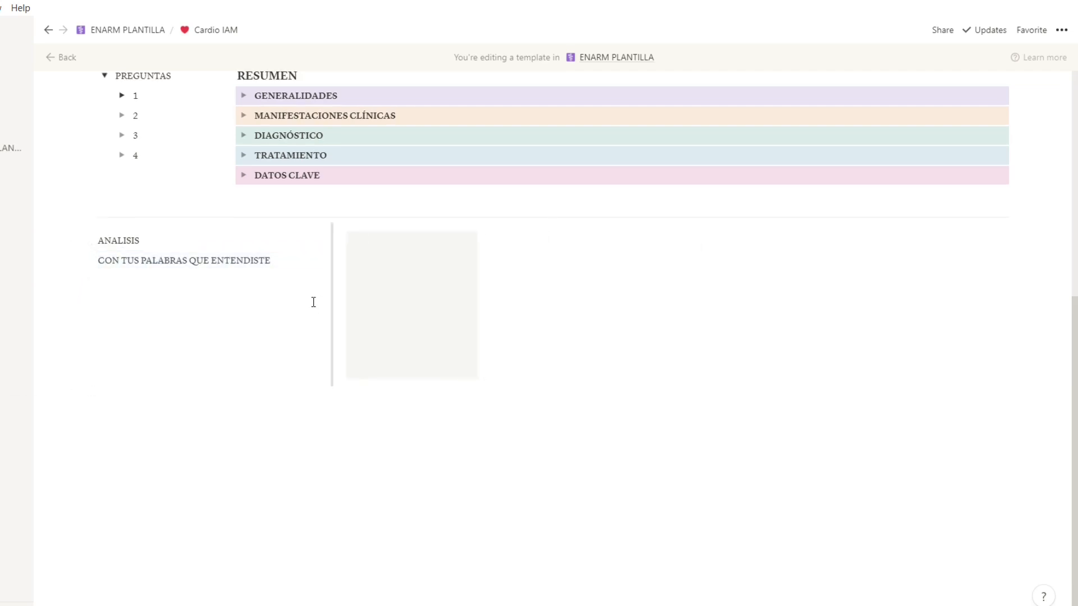
{"action": "left_click_drag", "start_coordinate": [471, 289], "coordinate": [400, 260]}
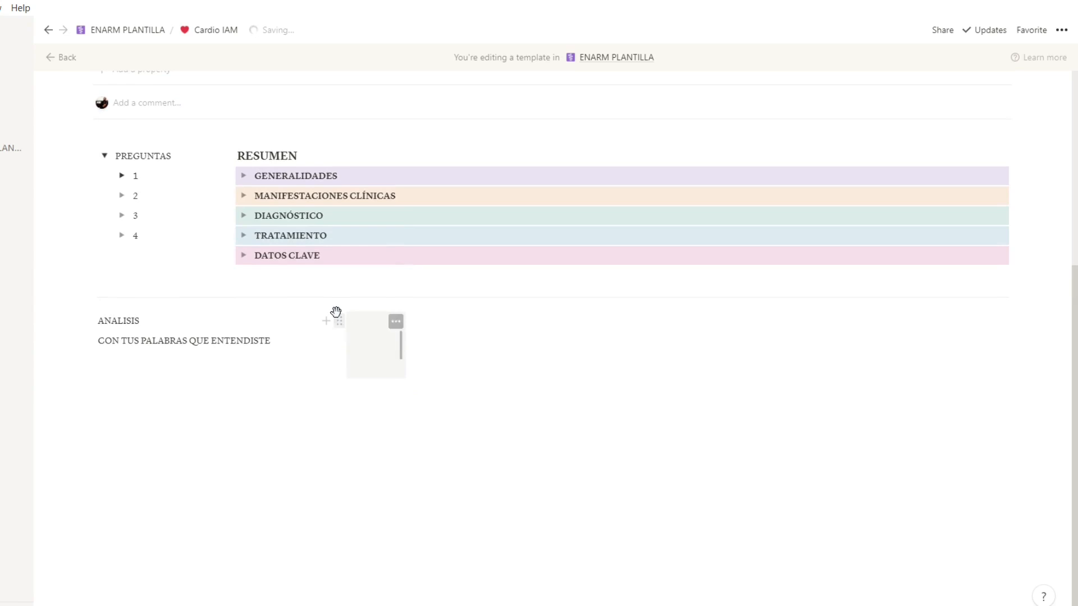
{"action": "left_click_drag", "start_coordinate": [399, 337], "coordinate": [495, 343]}
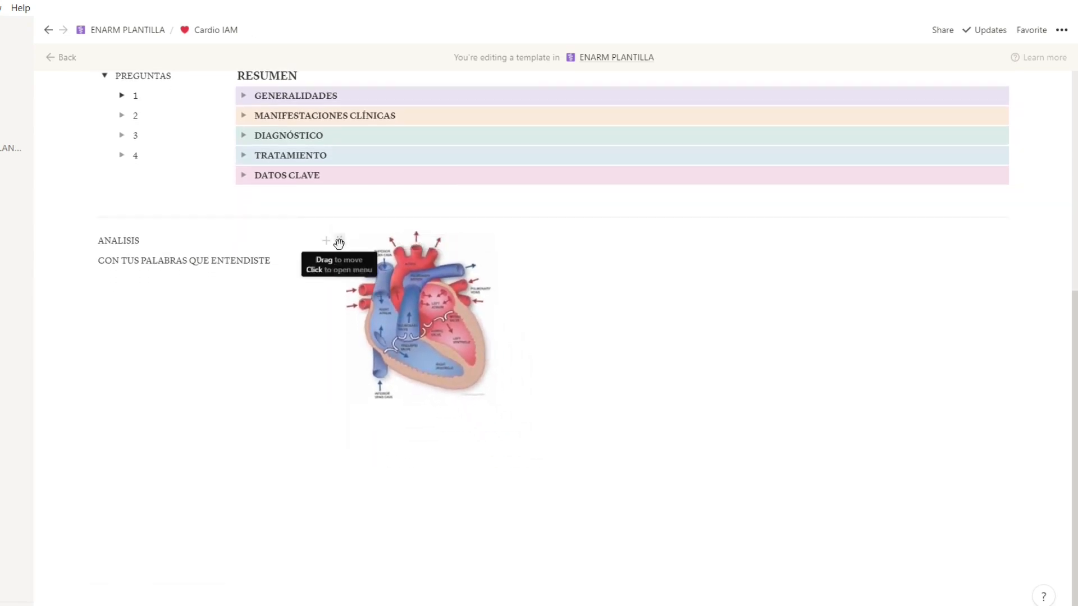
Move the heart image out of its column to below the ANALISIS text and enlarge it
{"action": "left_click_drag", "start_coordinate": [339, 241], "coordinate": [112, 409]}
{"action": "scroll", "coordinate": [365, 387], "scroll_direction": "down", "scroll_amount": 1}
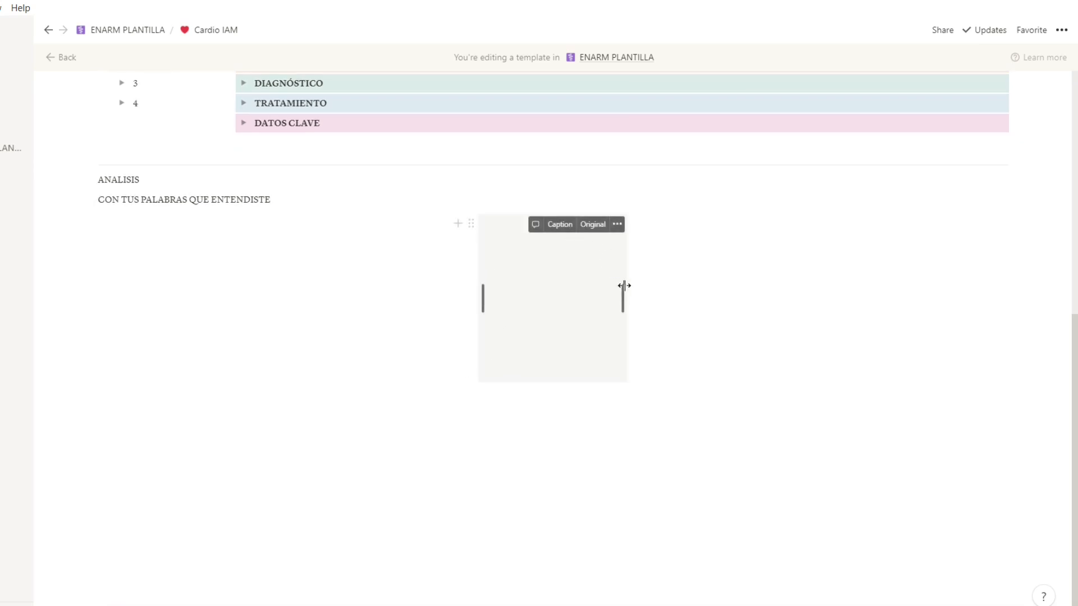
{"action": "scroll", "coordinate": [874, 352], "scroll_direction": "down", "scroll_amount": 3}
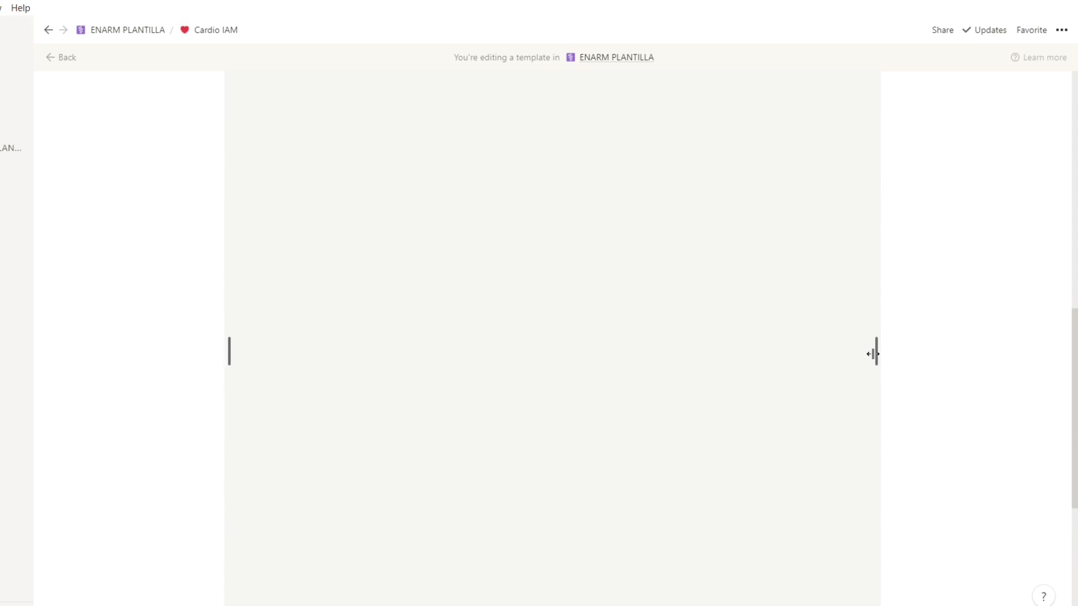
Reduce the enlarged heart image to a medium size and remove it from the page
{"action": "left_click_drag", "start_coordinate": [877, 346], "coordinate": [654, 224]}
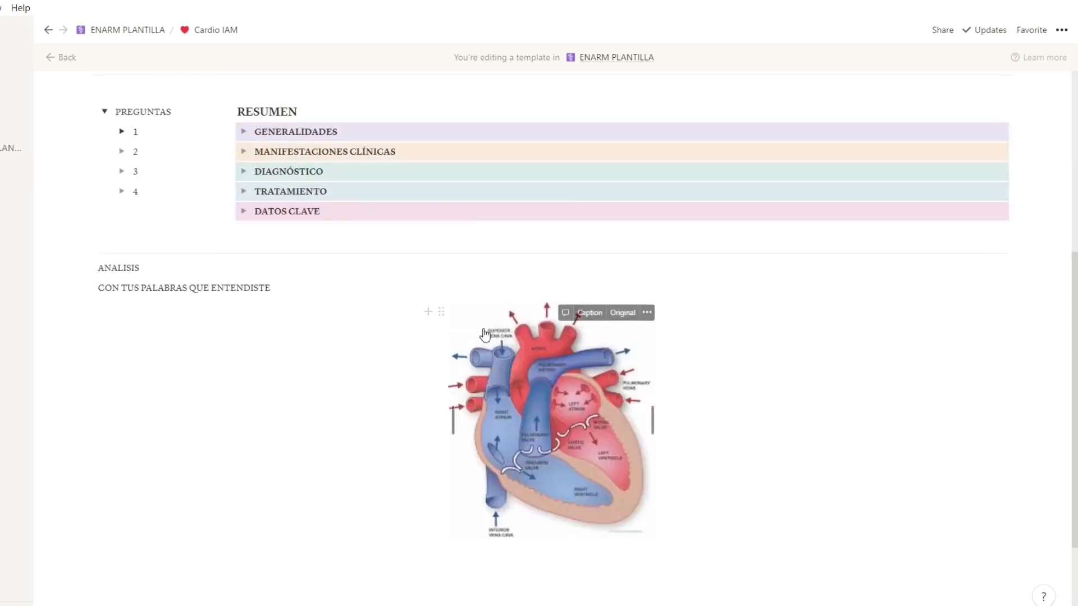
{"action": "left_click", "coordinate": [436, 308]}
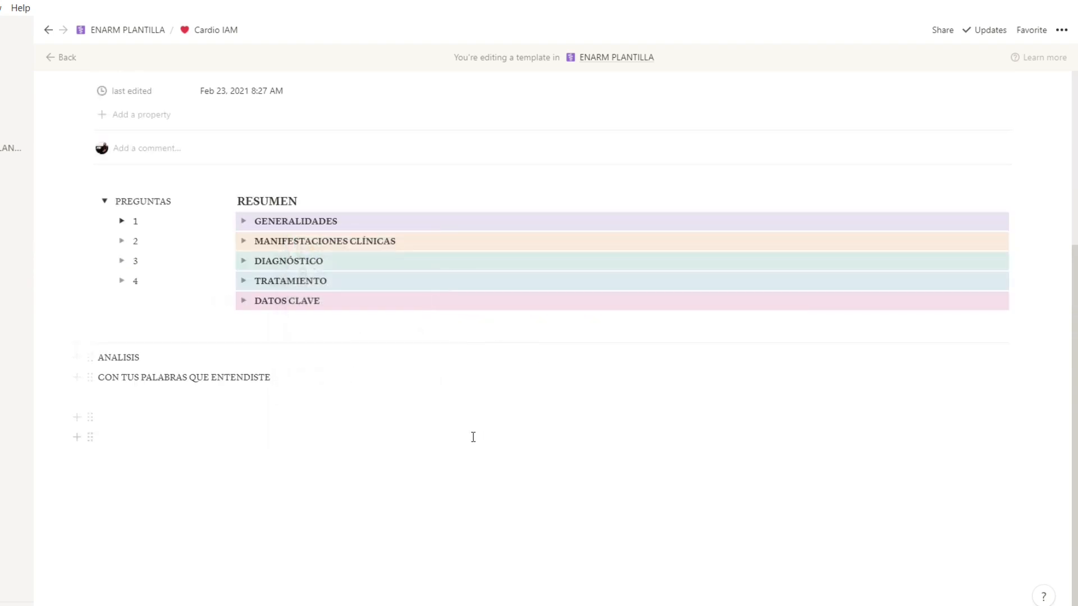
Delete the "CON TUS PALABRAS QUE ENTENDISTE" line under ANALISIS in the Cardio IAM template
{"action": "scroll", "coordinate": [231, 534], "scroll_direction": "up", "scroll_amount": 3}
{"action": "left_click_drag", "start_coordinate": [294, 571], "coordinate": [137, 541]}
{"action": "key", "text": "BackSpace"}
{"action": "scroll", "coordinate": [448, 517], "scroll_direction": "down", "scroll_amount": 2}
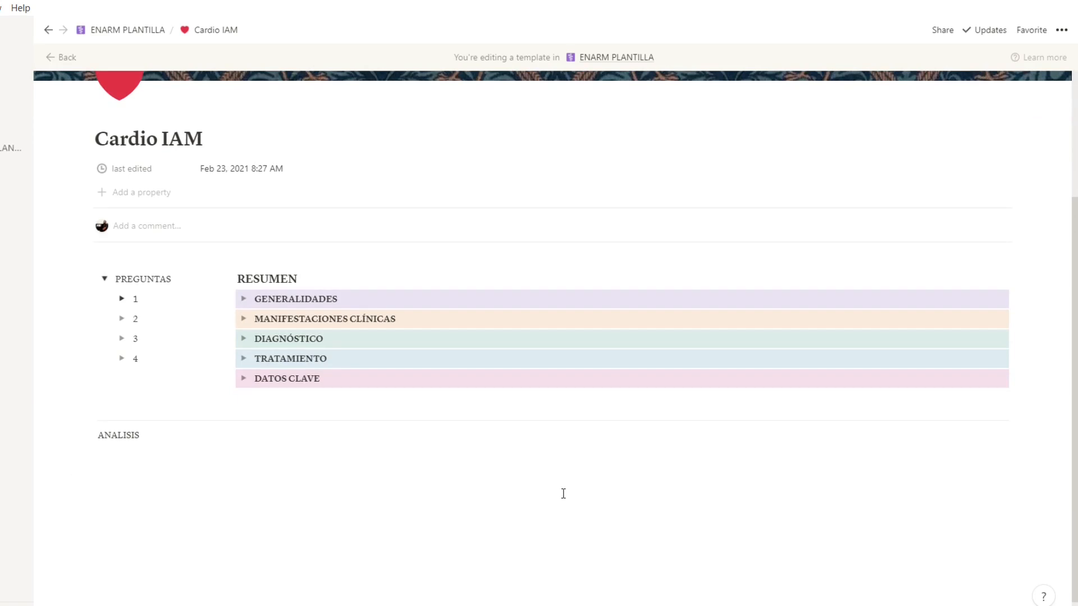
Return to the ENARM PLANTILLA gallery and review the list of templates available for new pages
{"action": "key", "text": "ctrl+["}
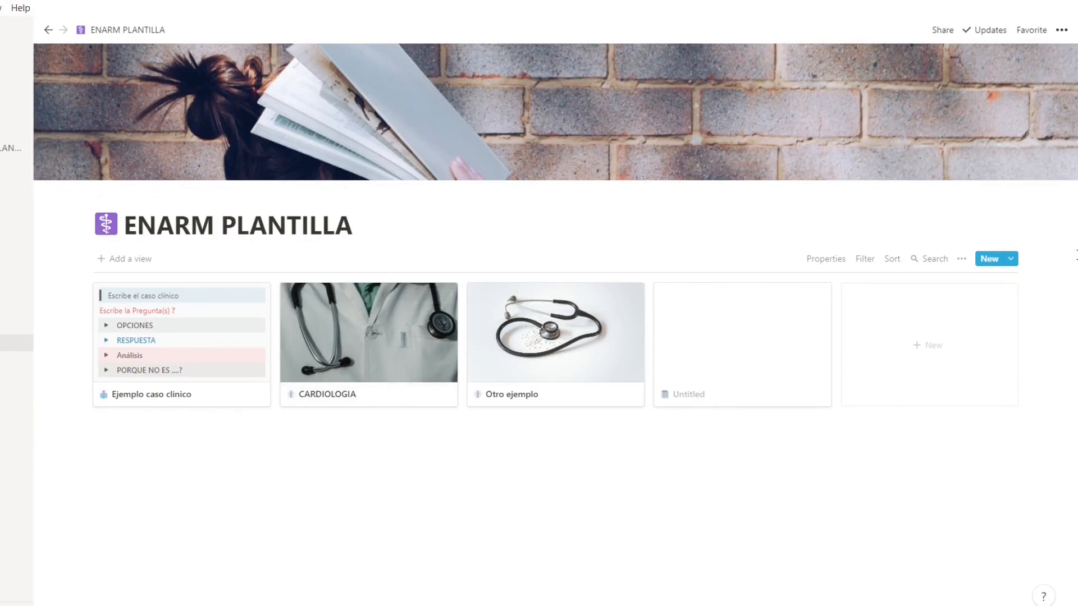
{"action": "left_click", "coordinate": [1015, 259]}
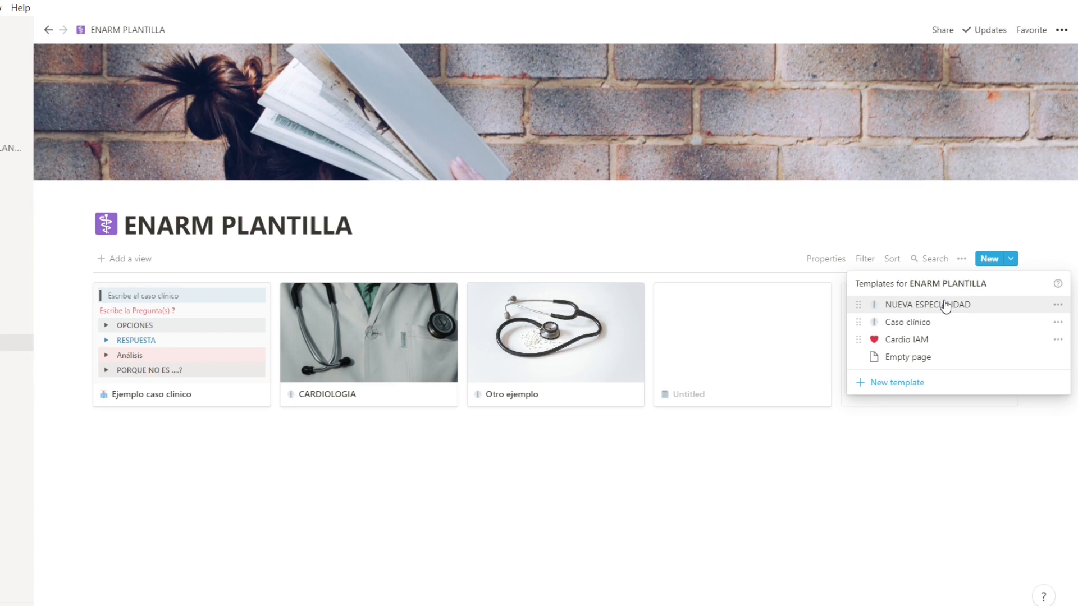
{"action": "left_click", "coordinate": [540, 517]}
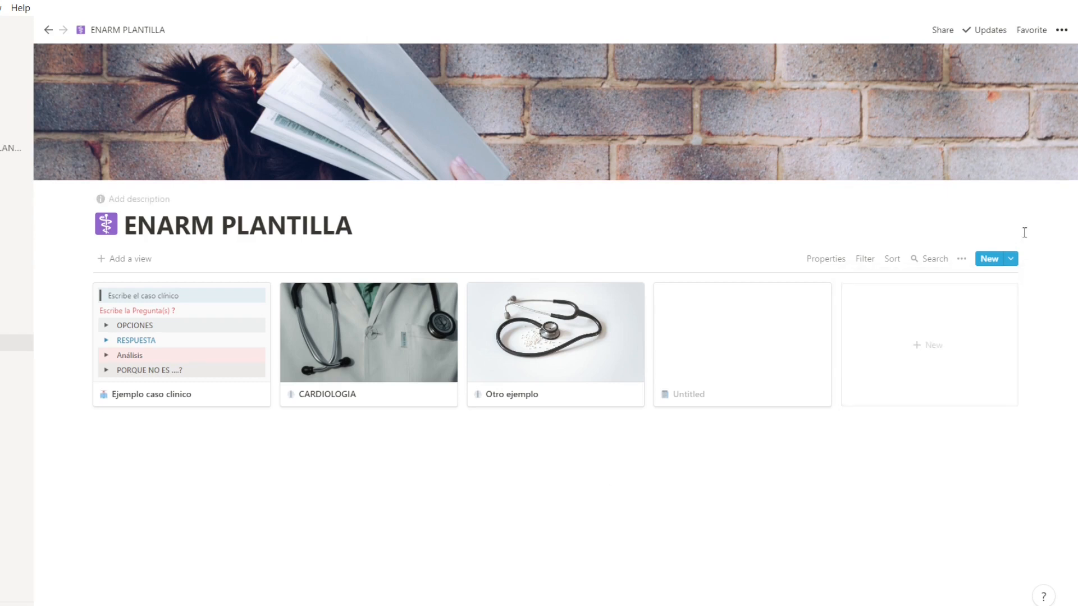
Create a new template for ENARM PLANTILLA and open it as a full page
{"action": "left_click", "coordinate": [1010, 259]}
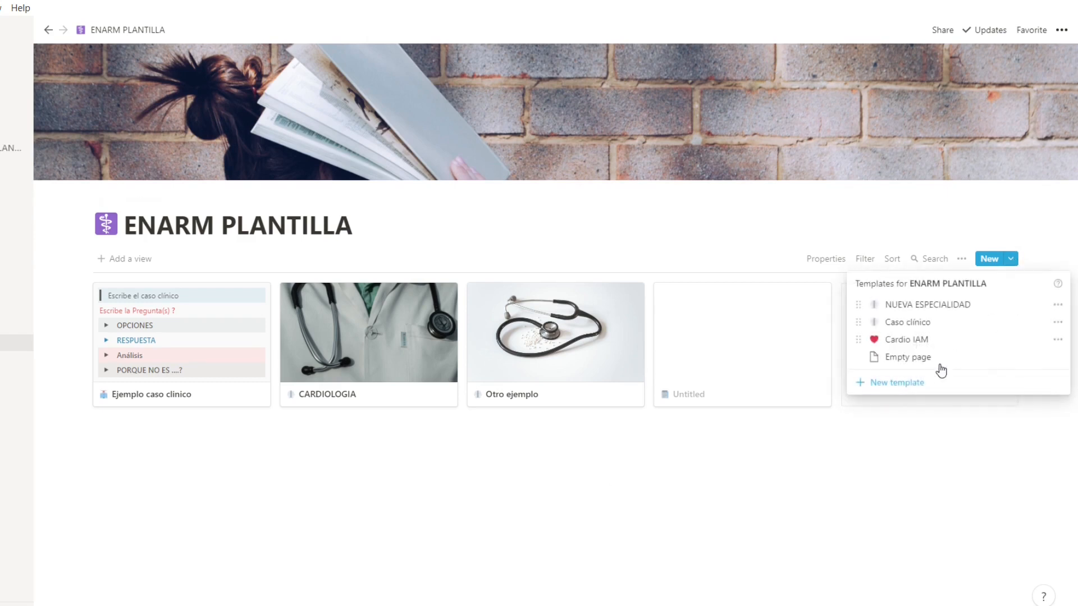
{"action": "left_click", "coordinate": [879, 381]}
{"action": "left_click", "coordinate": [220, 79]}
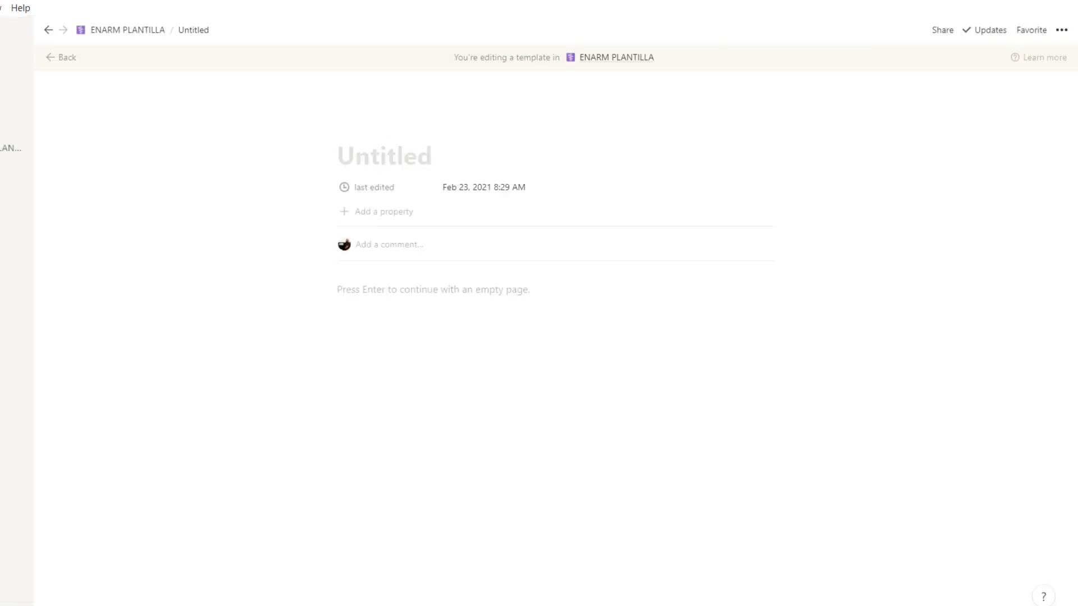
Set the new template's style to Serif with small text and full width
{"action": "left_click", "coordinate": [1061, 29]}
{"action": "left_click", "coordinate": [1010, 90]}
{"action": "left_click", "coordinate": [1052, 118]}
{"action": "left_click", "coordinate": [1052, 136]}
Title the template GYO and give it the light-skinned pregnant woman emoji as its icon, searching emojis for "PRE"
{"action": "left_click", "coordinate": [142, 145]}
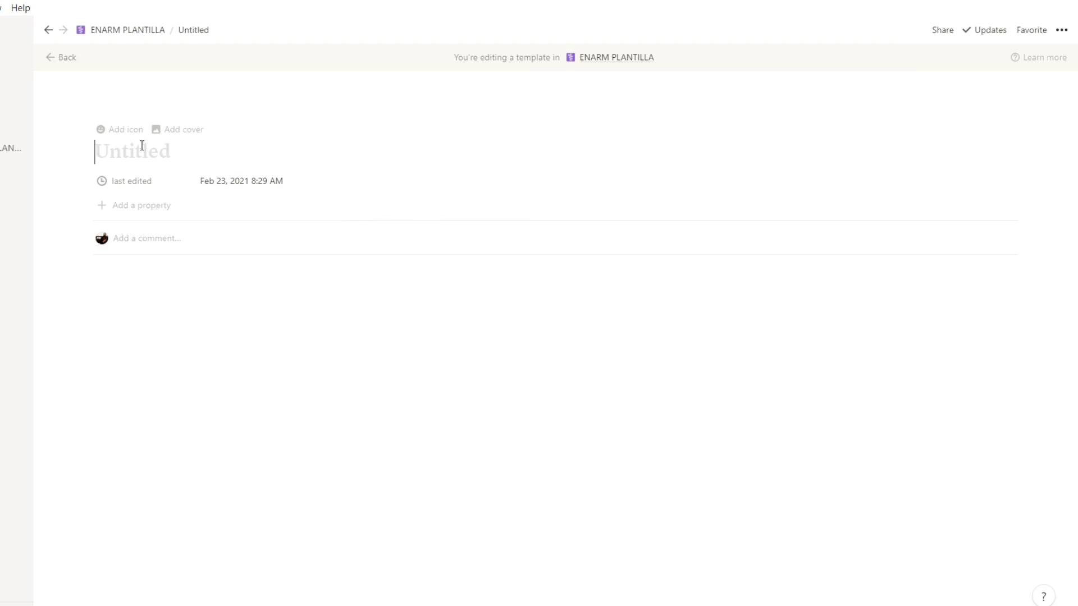
{"action": "type", "text": "GYO"}
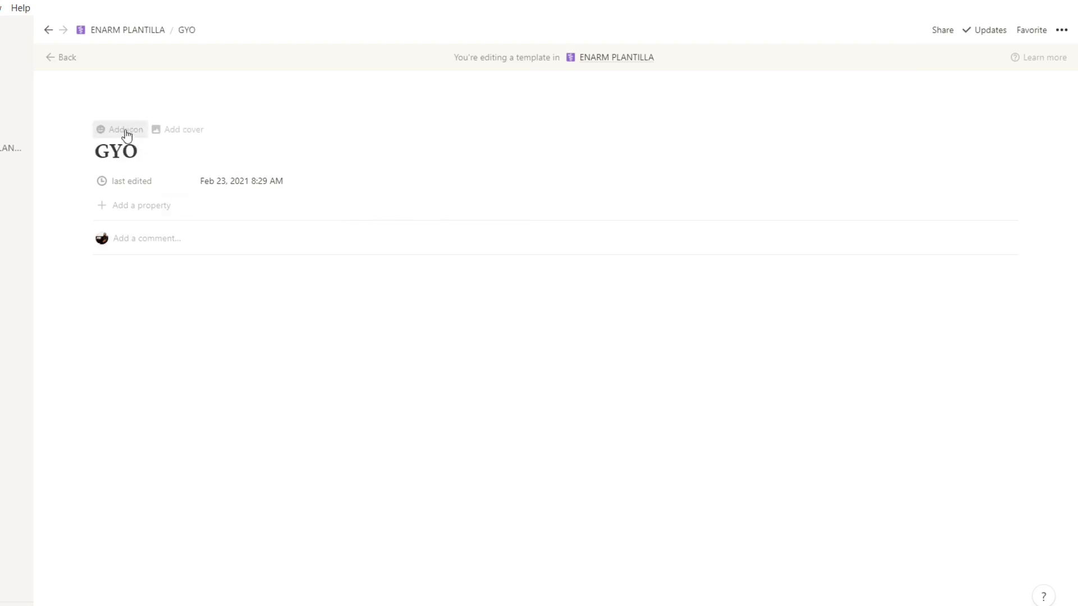
{"action": "left_click", "coordinate": [126, 135]}
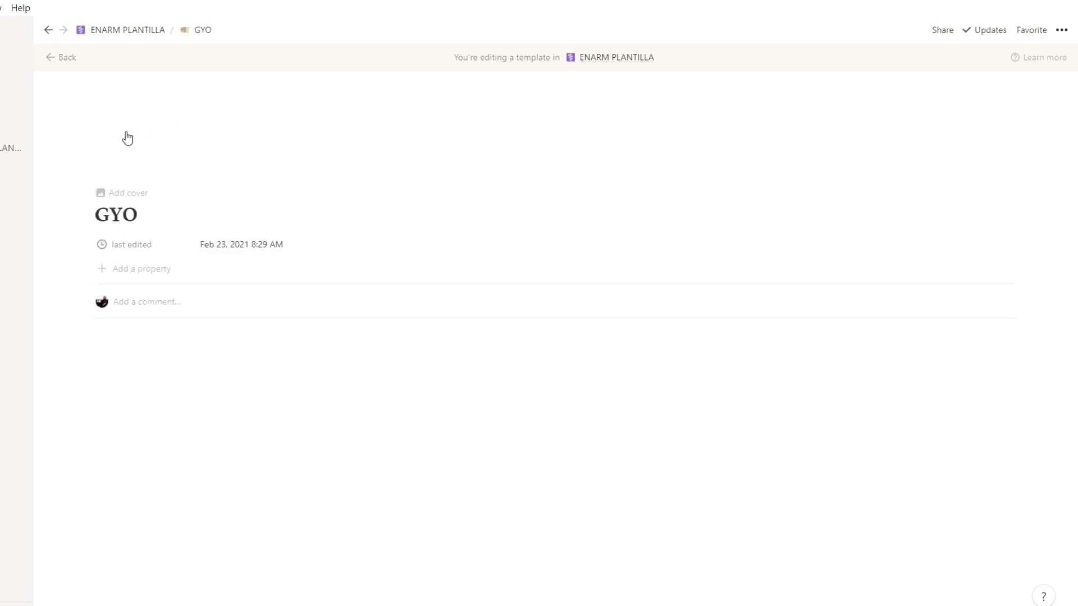
{"action": "left_click", "coordinate": [117, 175]}
{"action": "type", "text": "PRE"}
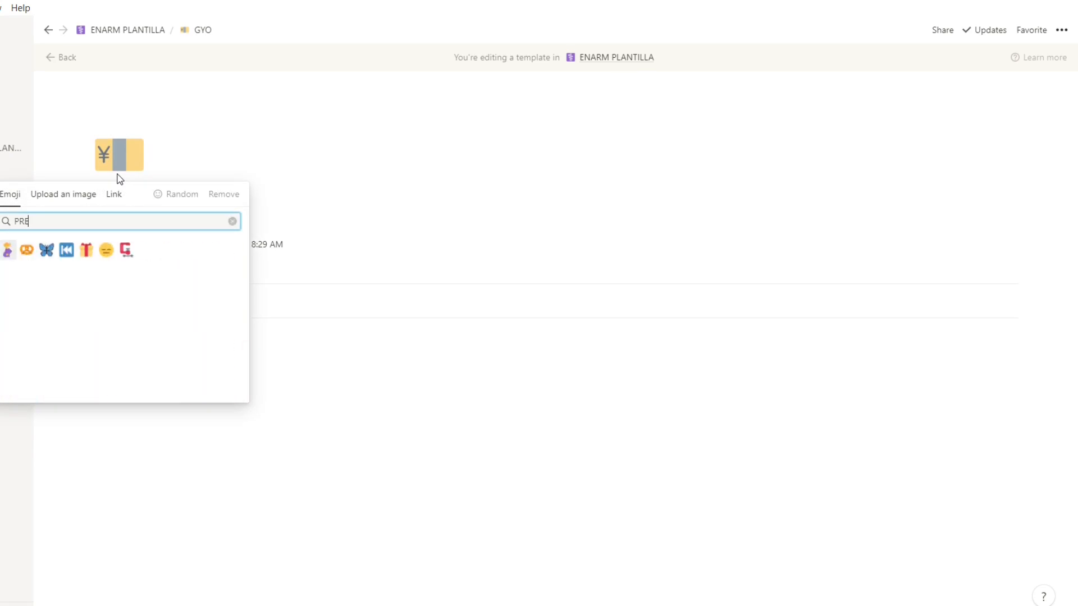
{"action": "left_click", "coordinate": [7, 252]}
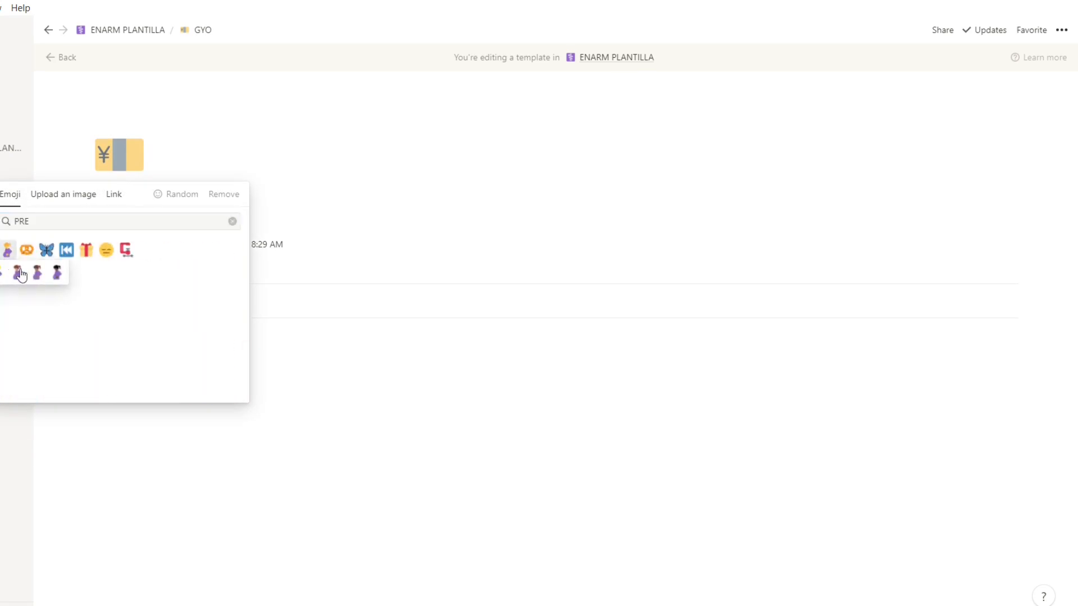
{"action": "left_click", "coordinate": [17, 272]}
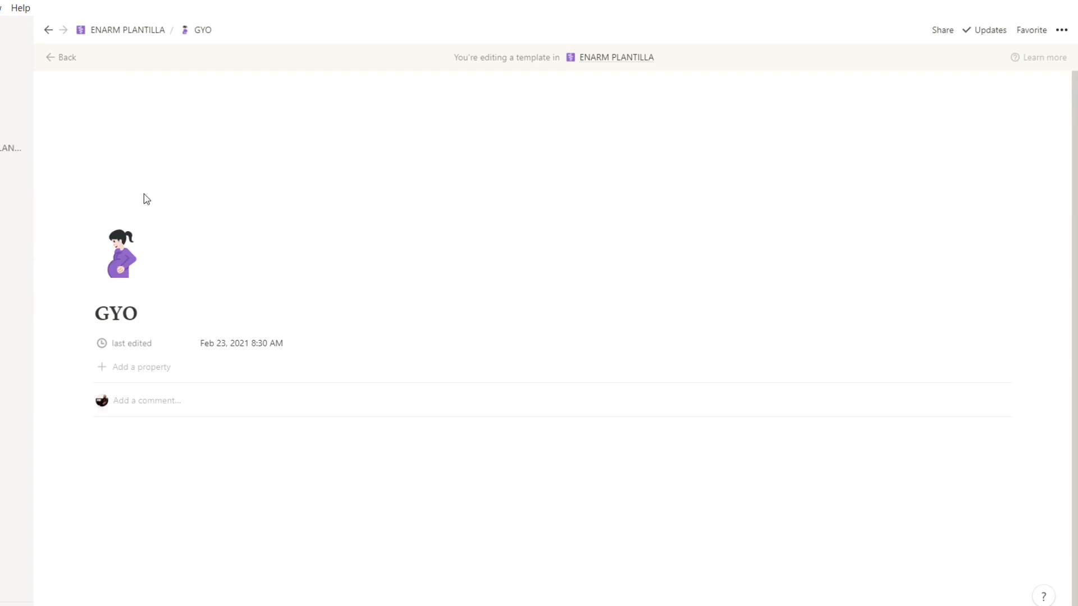
{"action": "left_click", "coordinate": [155, 441]}
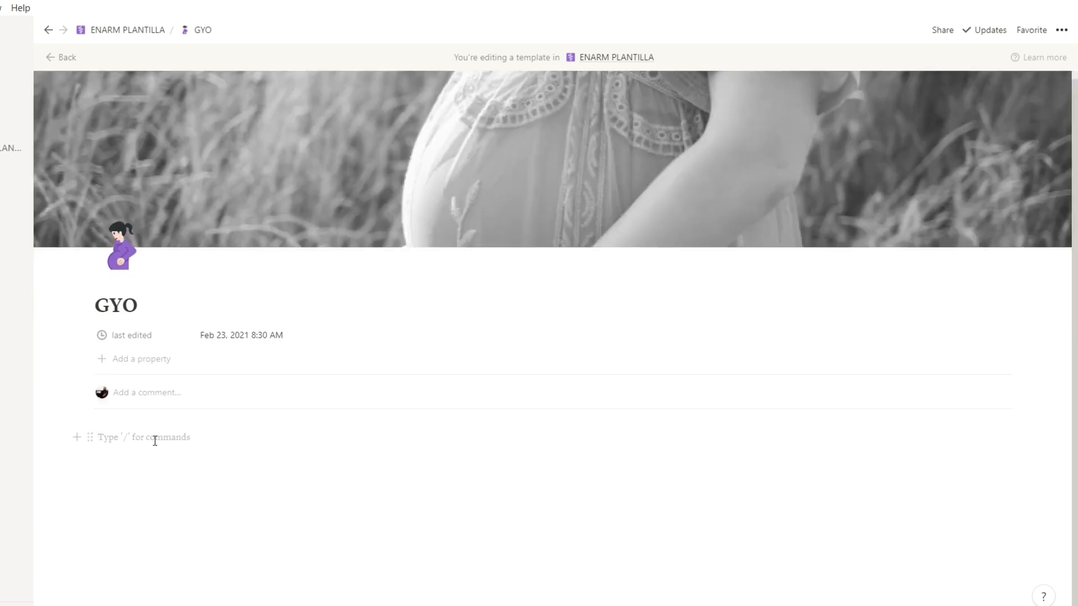
Create a new page in ENARM PLANTILLA from the GYO template and open it as a full page
{"action": "left_click", "coordinate": [128, 31]}
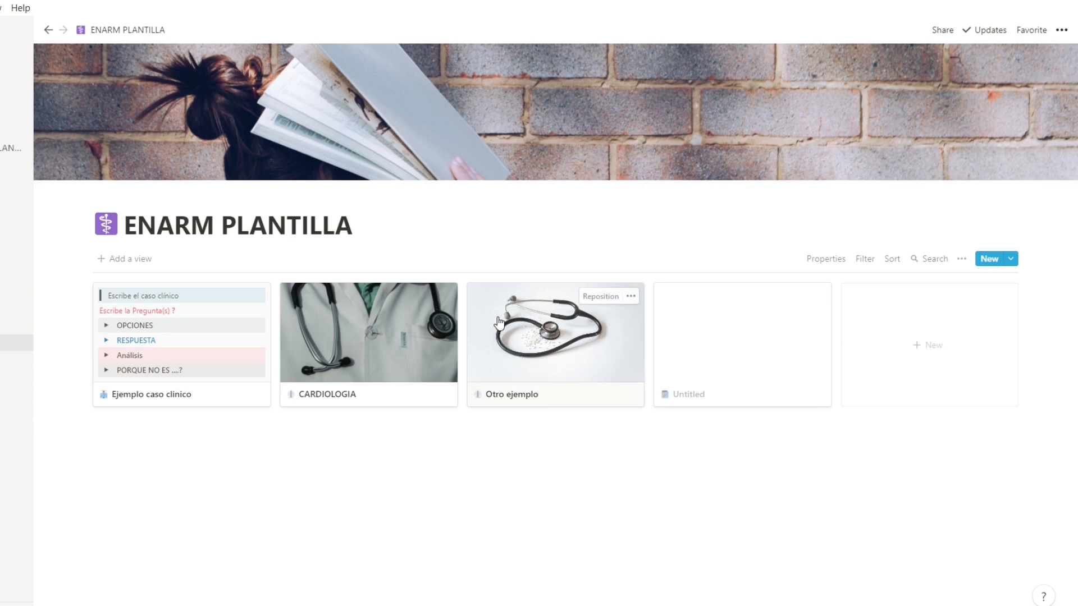
{"action": "left_click", "coordinate": [713, 339]}
{"action": "left_click", "coordinate": [998, 512]}
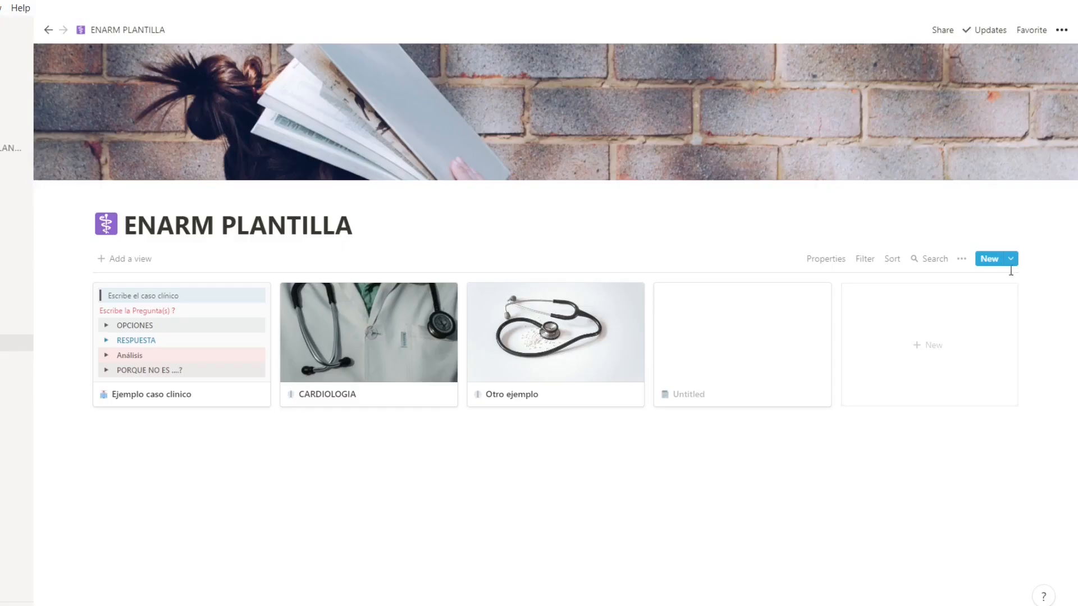
{"action": "left_click", "coordinate": [1011, 263]}
{"action": "left_click", "coordinate": [892, 357]}
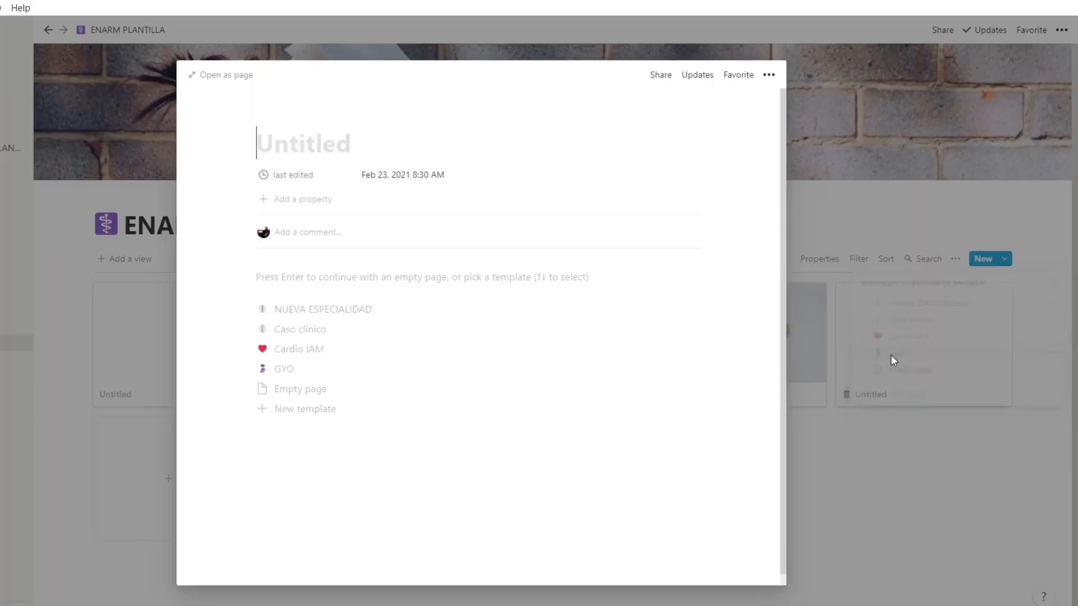
{"action": "left_click", "coordinate": [222, 74]}
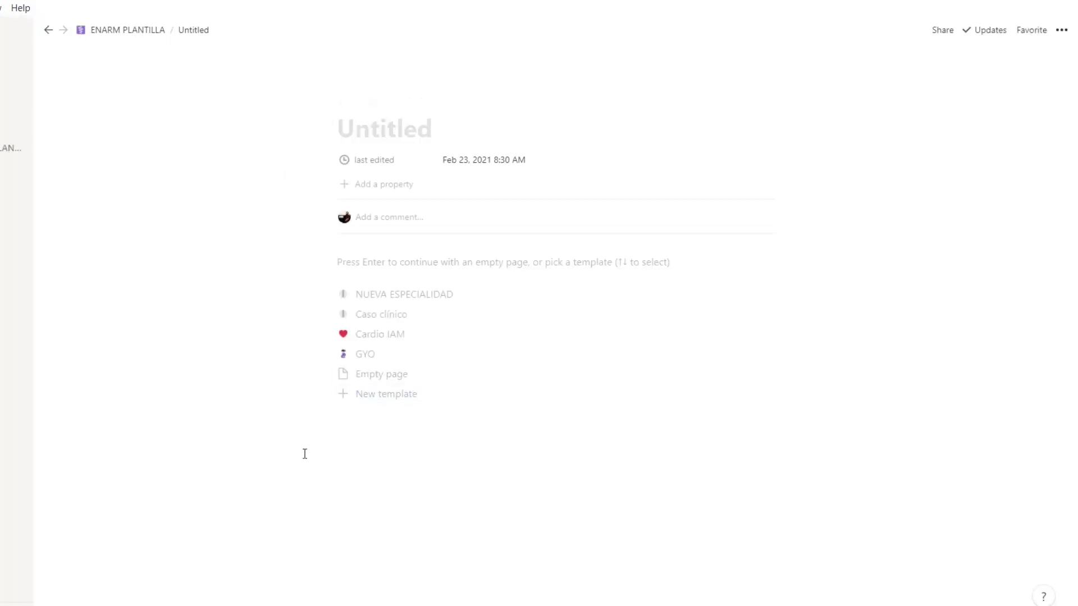
{"action": "left_click", "coordinate": [1061, 29]}
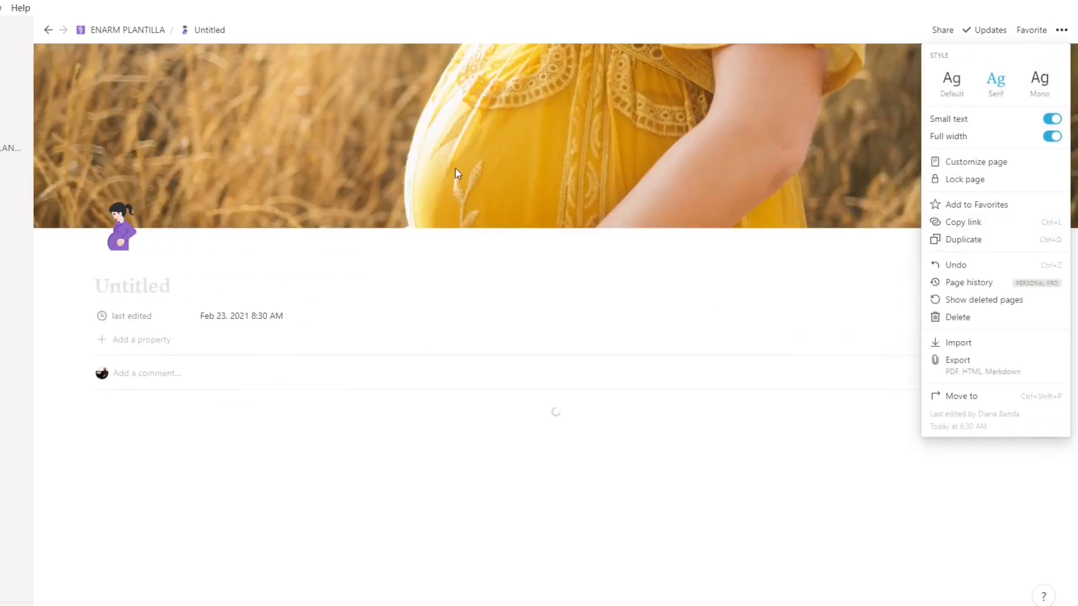
{"action": "left_click", "coordinate": [704, 511]}
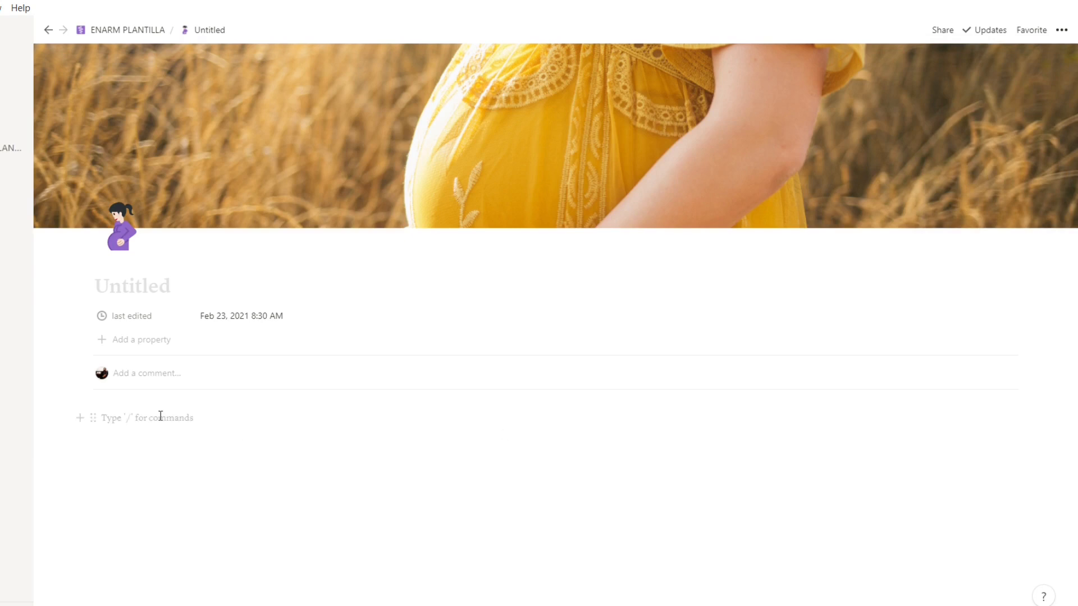
Browse the block types that can be inserted in the page body, from basic blocks through Database to Media
{"action": "left_click", "coordinate": [80, 417]}
{"action": "scroll", "coordinate": [183, 289], "scroll_direction": "down", "scroll_amount": 7}
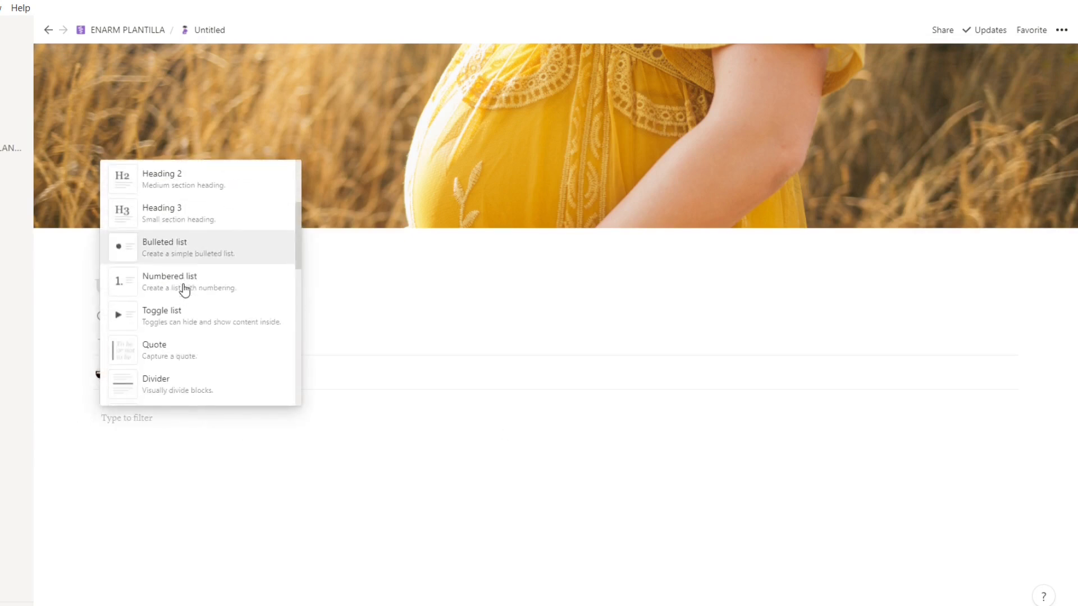
{"action": "scroll", "coordinate": [202, 292], "scroll_direction": "down", "scroll_amount": 5}
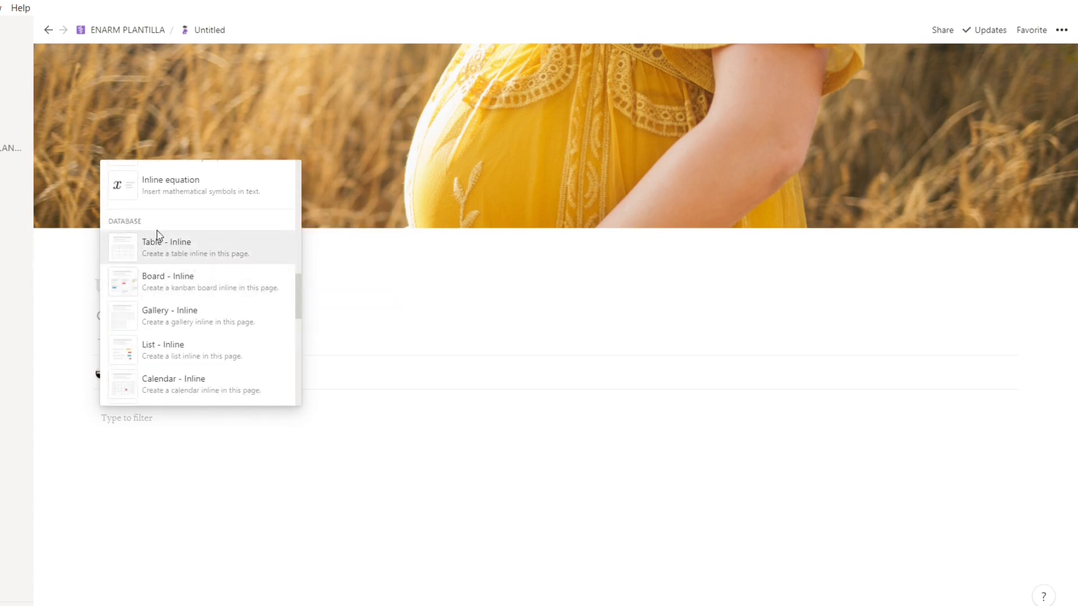
{"action": "scroll", "coordinate": [192, 276], "scroll_direction": "down", "scroll_amount": 7}
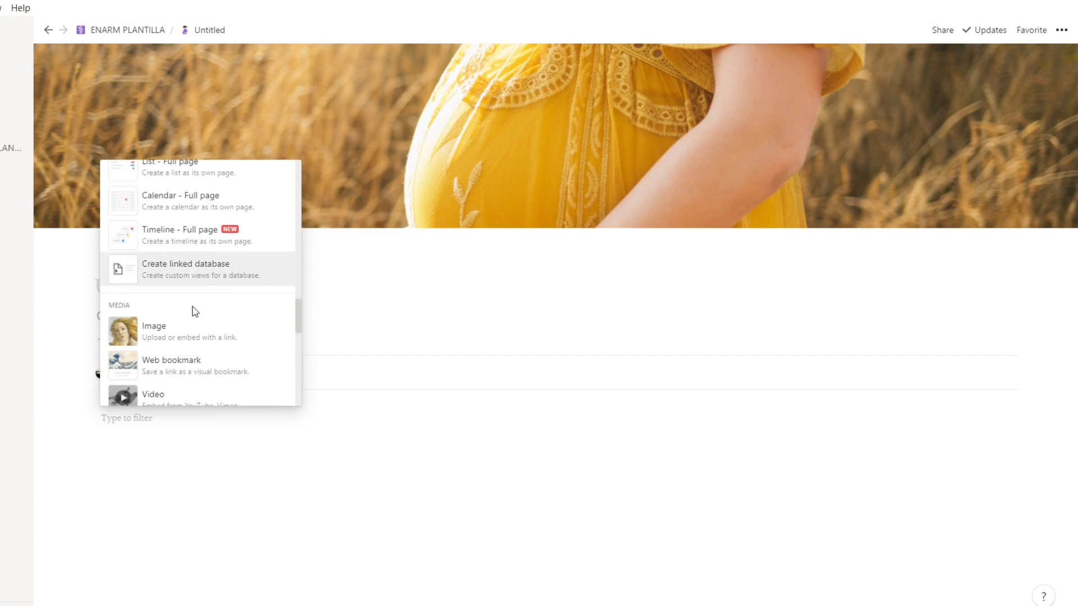
{"action": "scroll", "coordinate": [193, 312], "scroll_direction": "up", "scroll_amount": 2}
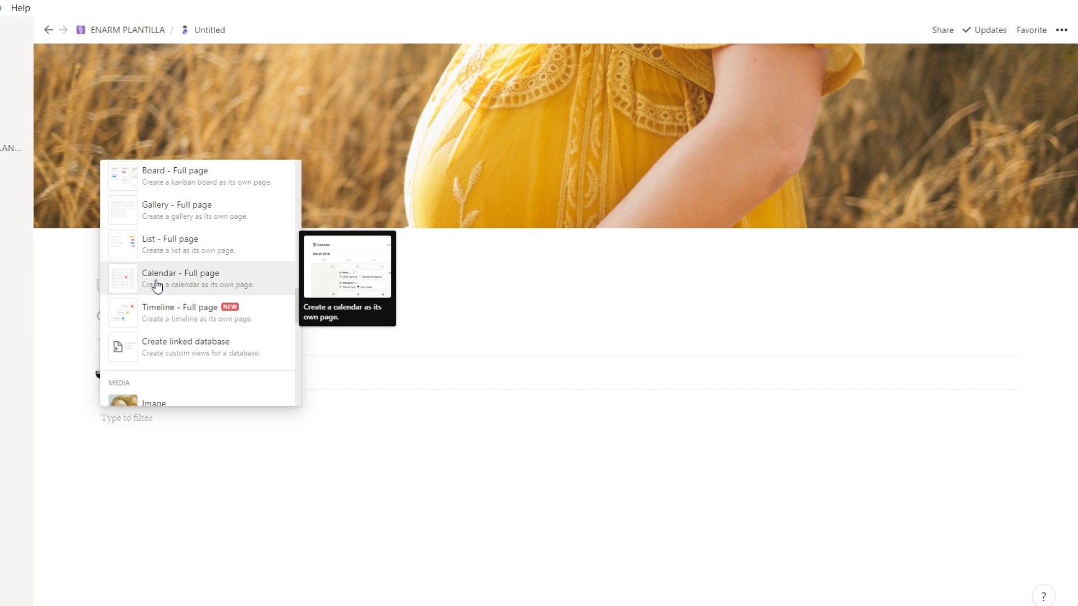
{"action": "scroll", "coordinate": [157, 286], "scroll_direction": "up", "scroll_amount": 2}
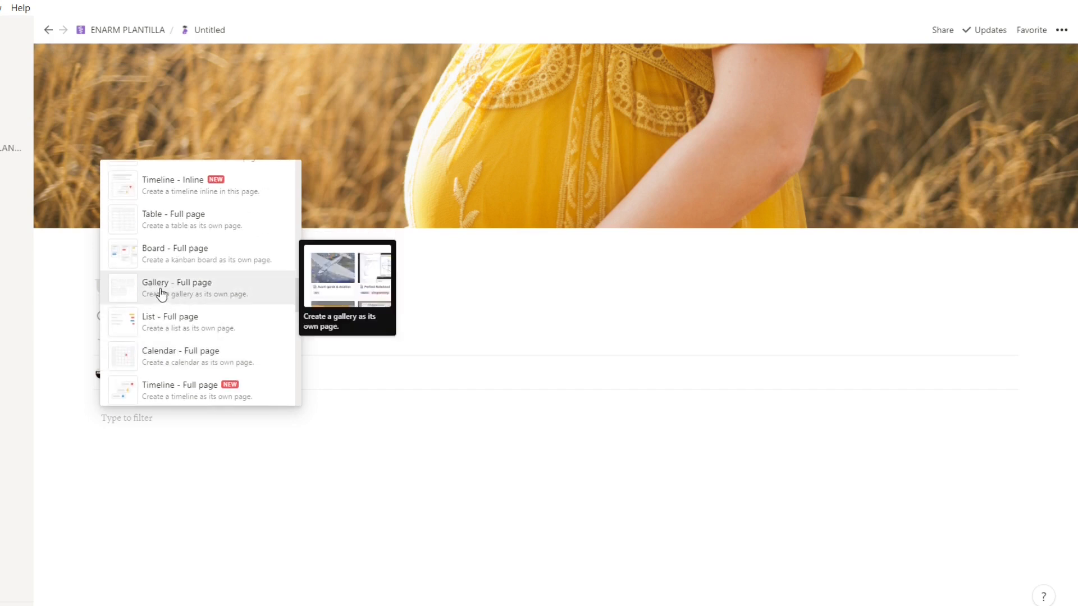
{"action": "scroll", "coordinate": [191, 270], "scroll_direction": "up", "scroll_amount": 5}
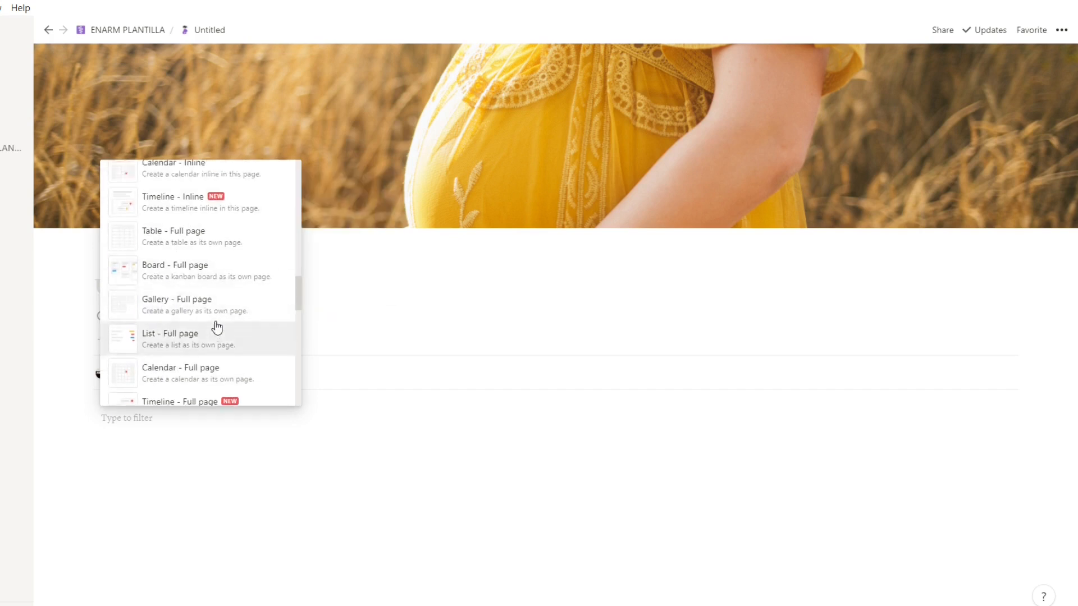
{"action": "scroll", "coordinate": [228, 261], "scroll_direction": "up", "scroll_amount": 2}
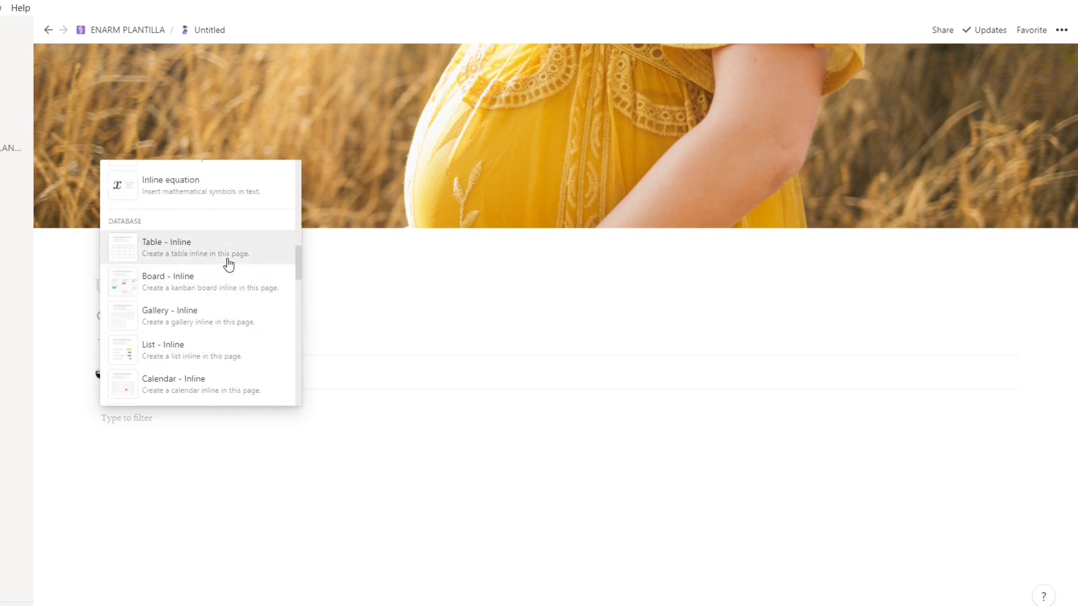
Compare the inline and full-page database options, such as Table - Inline and Table - Full page
{"action": "scroll", "coordinate": [241, 356], "scroll_direction": "down", "scroll_amount": 2}
{"action": "scroll", "coordinate": [243, 356], "scroll_direction": "up", "scroll_amount": 2}
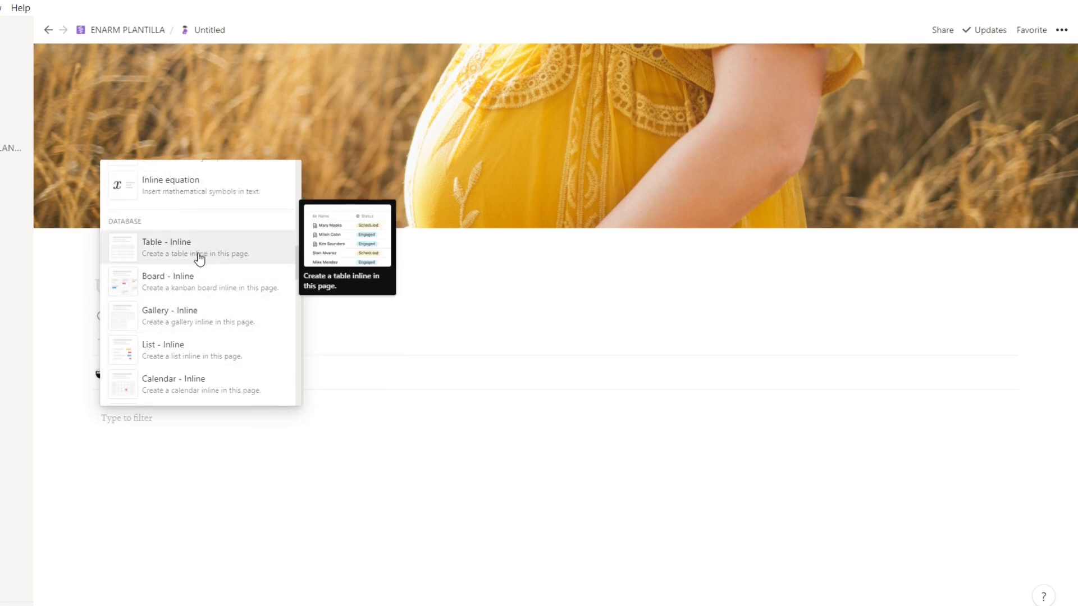
{"action": "scroll", "coordinate": [199, 261], "scroll_direction": "down", "scroll_amount": 2}
{"action": "scroll", "coordinate": [199, 301], "scroll_direction": "down", "scroll_amount": 2}
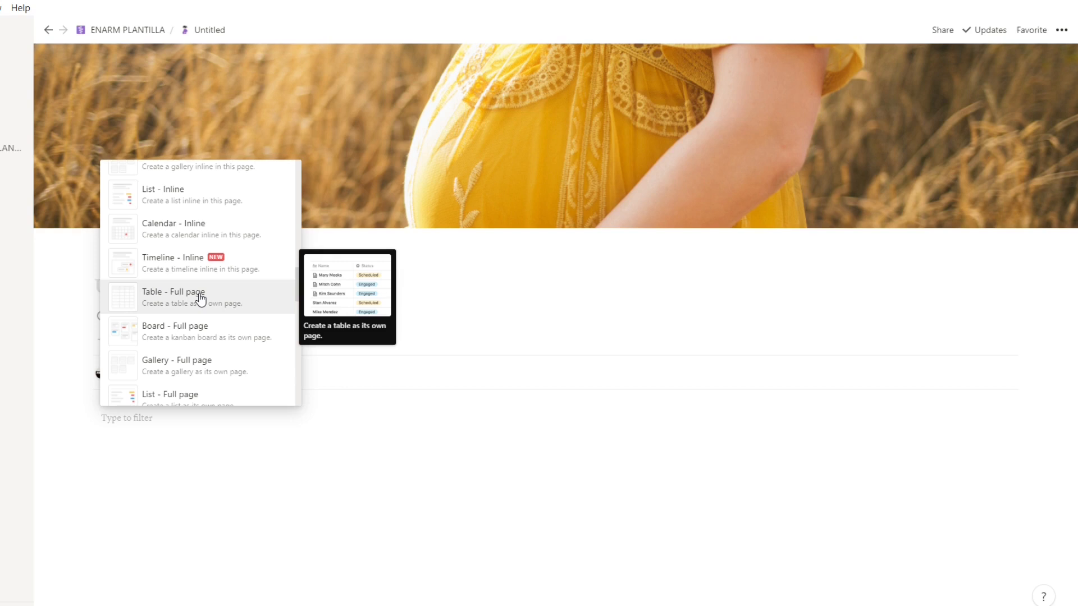
{"action": "scroll", "coordinate": [202, 321], "scroll_direction": "down", "scroll_amount": 2}
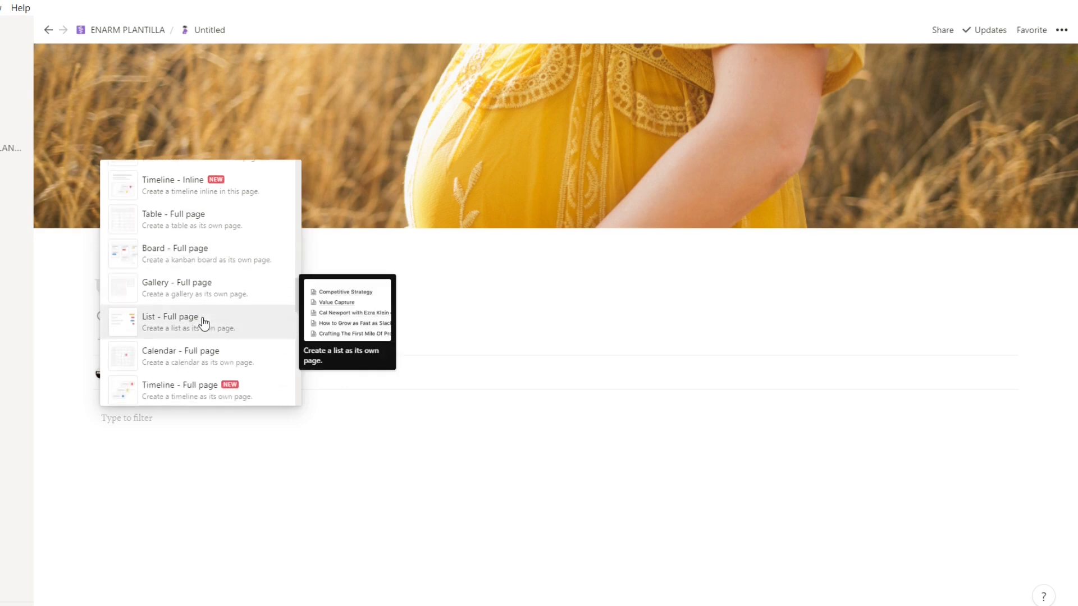
{"action": "scroll", "coordinate": [204, 323], "scroll_direction": "up", "scroll_amount": 5}
{"action": "scroll", "coordinate": [202, 320], "scroll_direction": "down", "scroll_amount": 1}
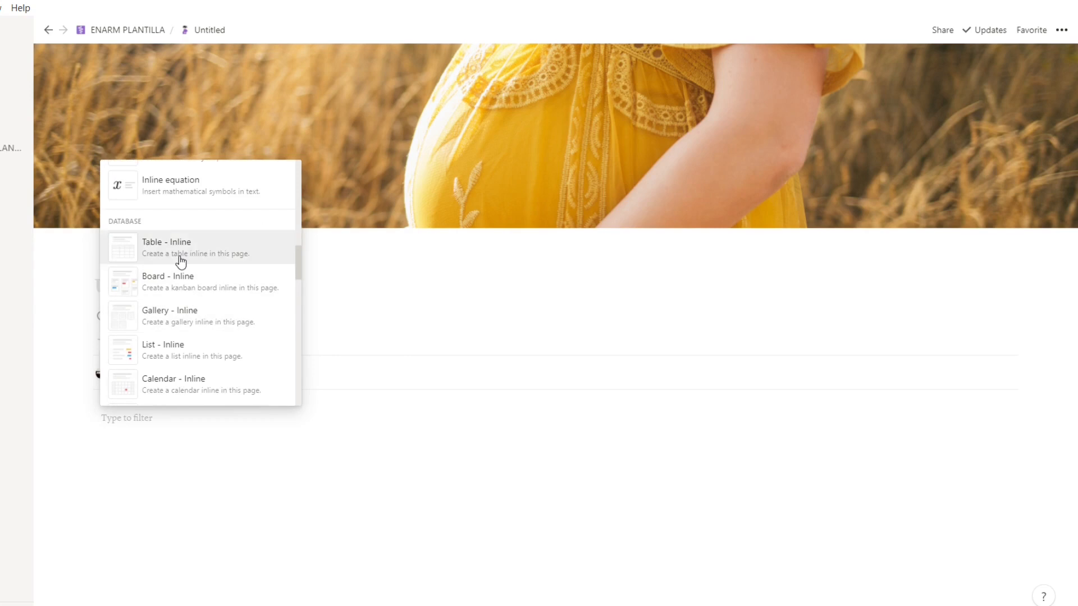
{"action": "scroll", "coordinate": [180, 261], "scroll_direction": "down", "scroll_amount": 3}
{"action": "scroll", "coordinate": [180, 260], "scroll_direction": "up", "scroll_amount": 3}
{"action": "scroll", "coordinate": [180, 259], "scroll_direction": "down", "scroll_amount": 1}
{"action": "scroll", "coordinate": [191, 291], "scroll_direction": "down", "scroll_amount": 3}
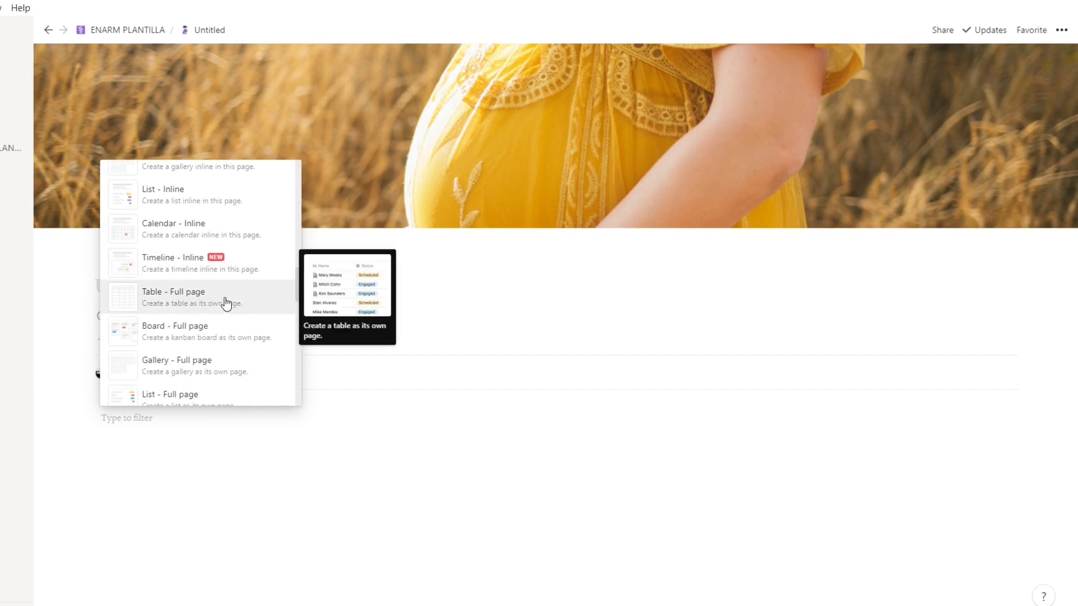
Insert an inline table in the body of the untitled GYO-based page and return to the ENARM PLANTILLA gallery
{"action": "scroll", "coordinate": [223, 303], "scroll_direction": "up", "scroll_amount": 4}
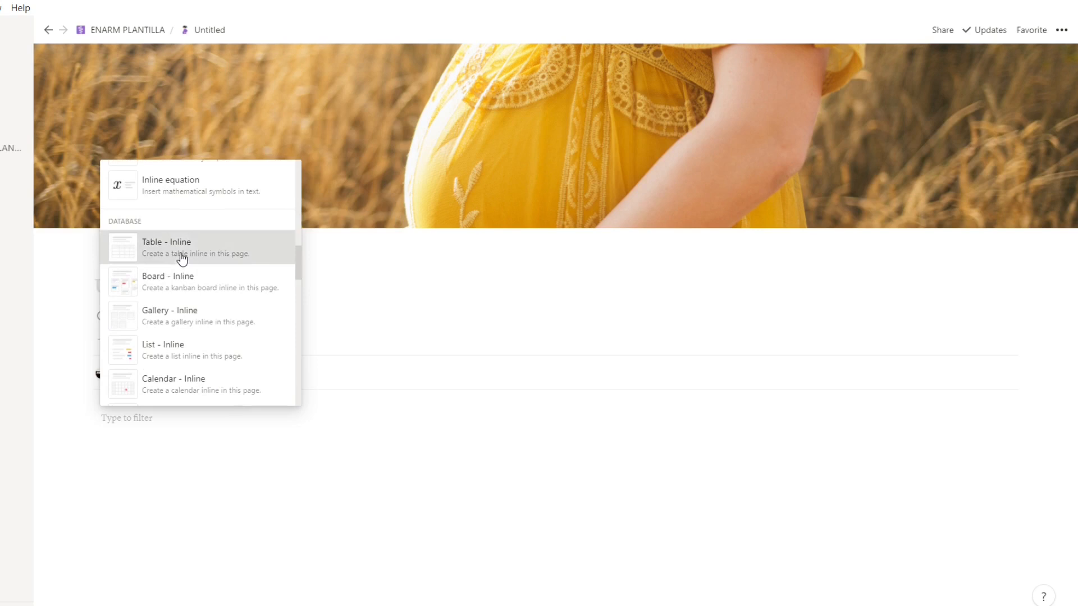
{"action": "left_click", "coordinate": [182, 259]}
{"action": "scroll", "coordinate": [291, 462], "scroll_direction": "down", "scroll_amount": 2}
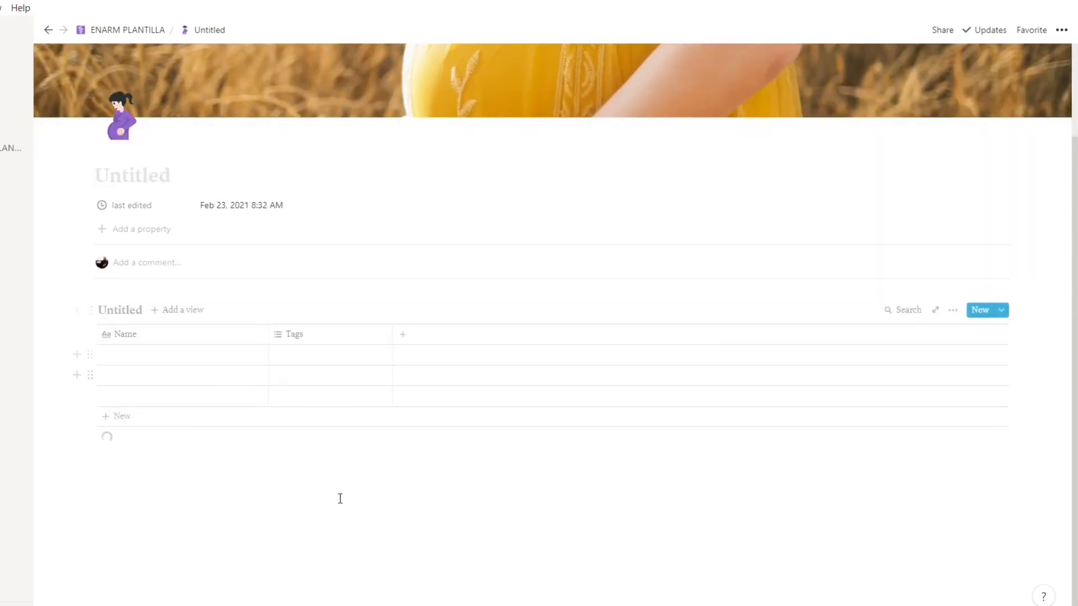
{"action": "mouse_move", "coordinate": [91, 311]}
{"action": "left_mouse_down"}
{"action": "mouse_move", "coordinate": [130, 356]}
{"action": "mouse_move", "coordinate": [55, 298]}
{"action": "mouse_move", "coordinate": [96, 311]}
{"action": "left_mouse_up"}
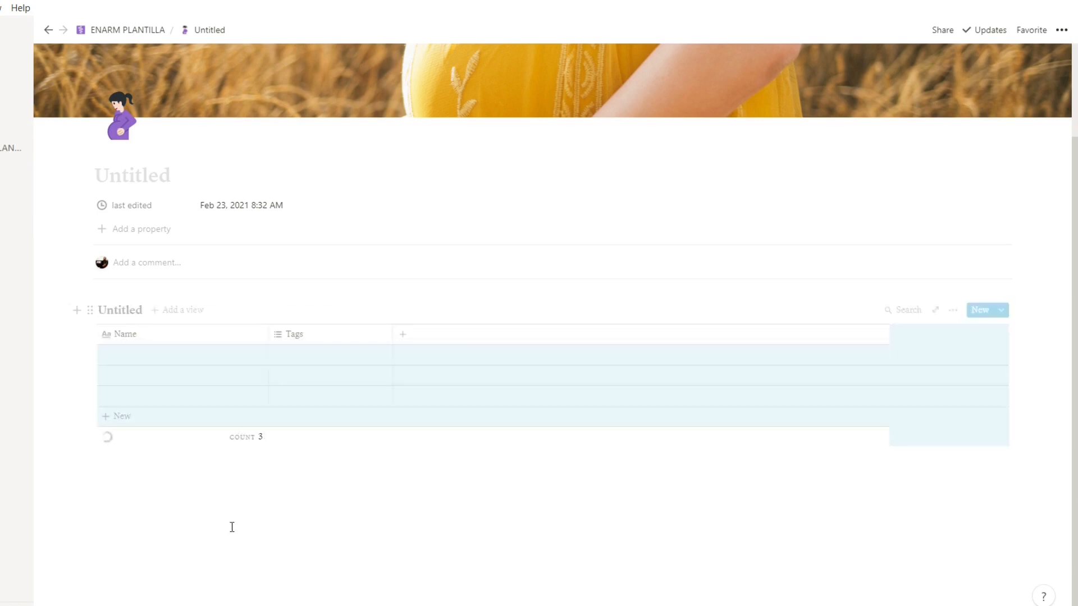
{"action": "left_click", "coordinate": [288, 491]}
{"action": "scroll", "coordinate": [292, 493], "scroll_direction": "up", "scroll_amount": 2}
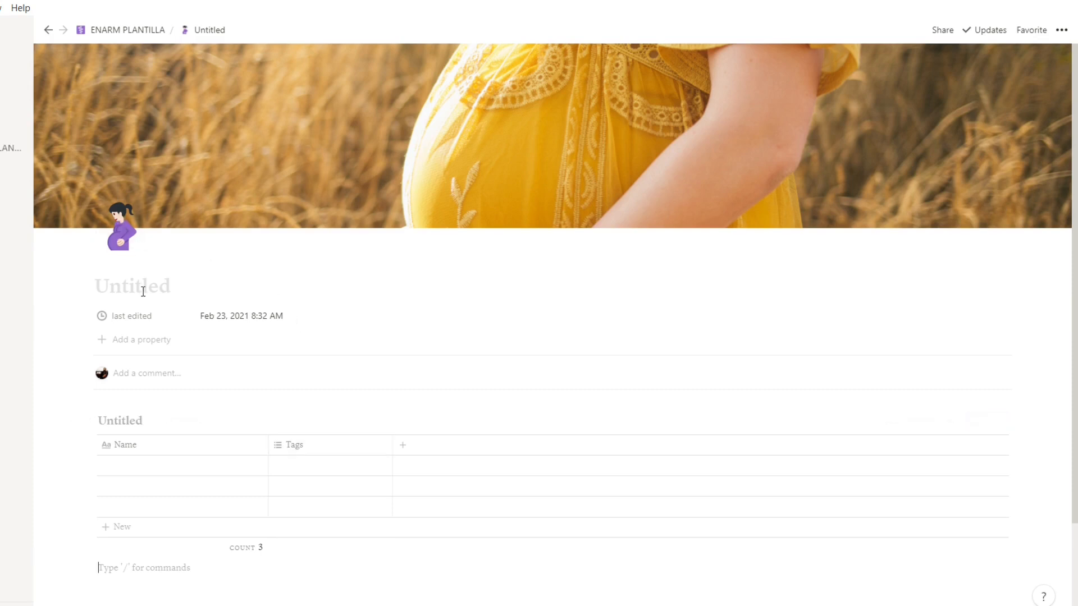
{"action": "left_click", "coordinate": [139, 28]}
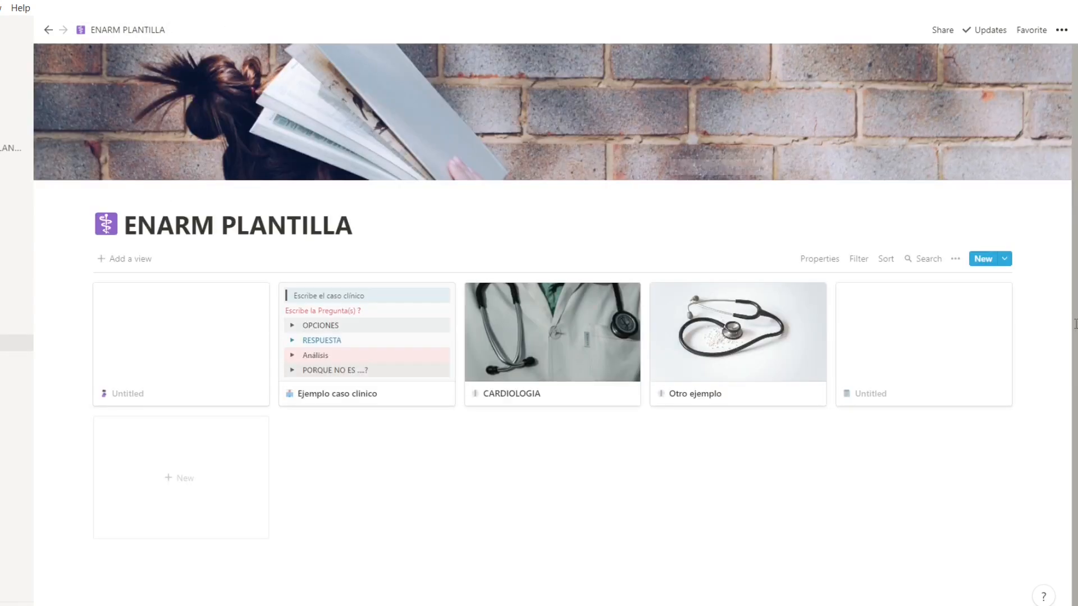
{"action": "left_click", "coordinate": [1006, 261]}
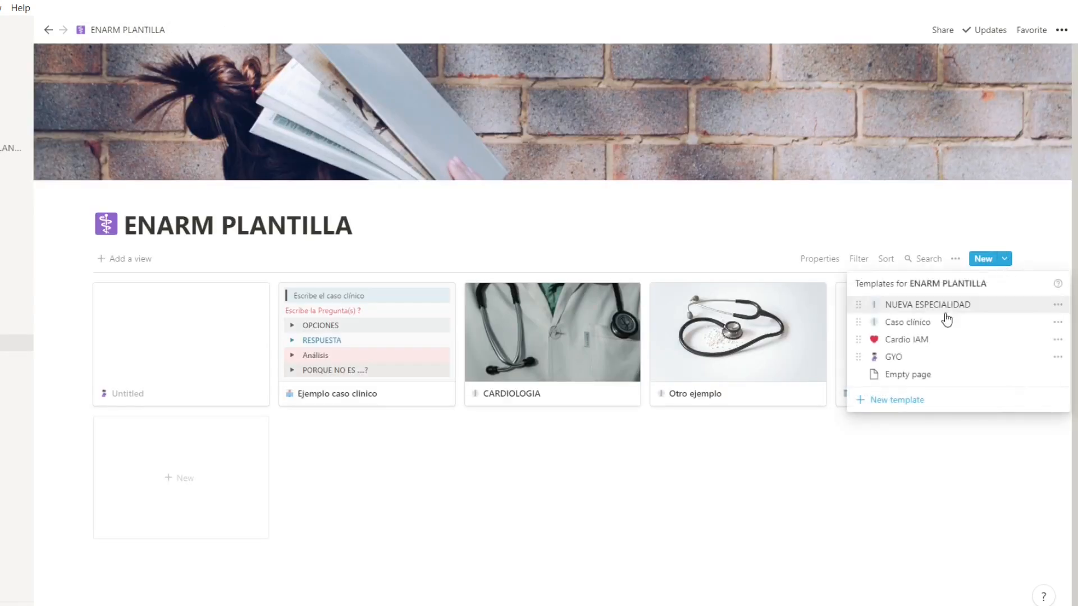
{"action": "left_click", "coordinate": [1058, 358]}
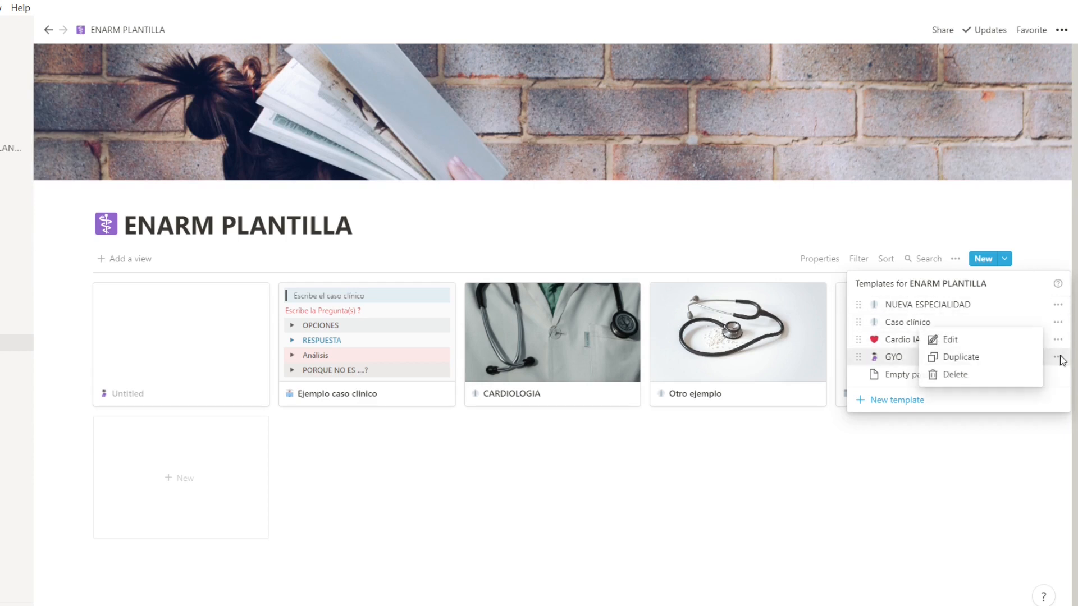
{"action": "left_click", "coordinate": [950, 341]}
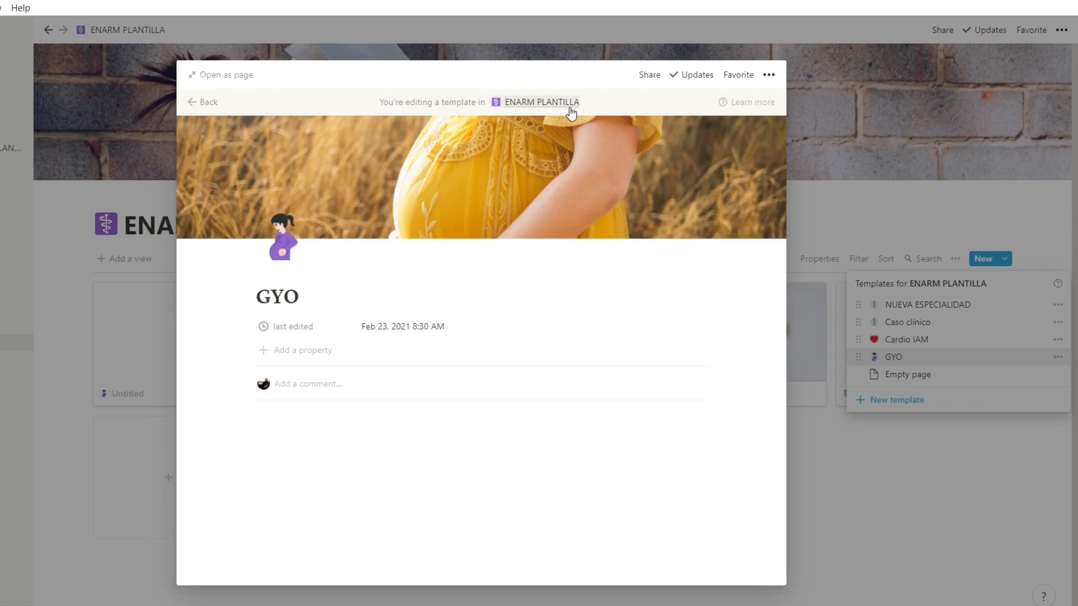
{"action": "left_click", "coordinate": [107, 323]}
{"action": "left_click", "coordinate": [742, 531]}
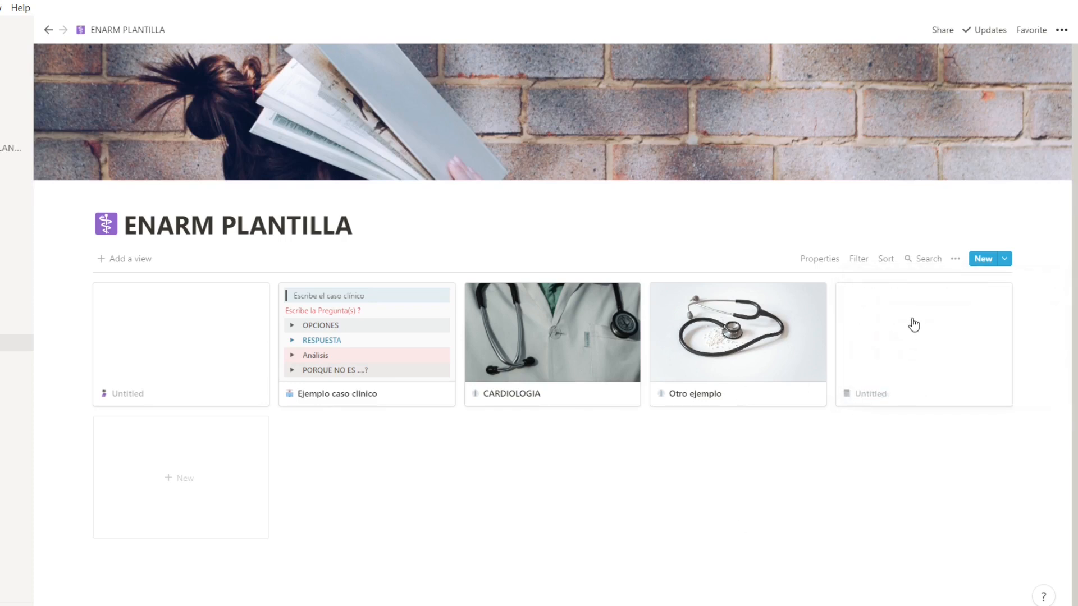
Open the GYO template for editing as a full page and start its empty body
{"action": "left_click", "coordinate": [1009, 261]}
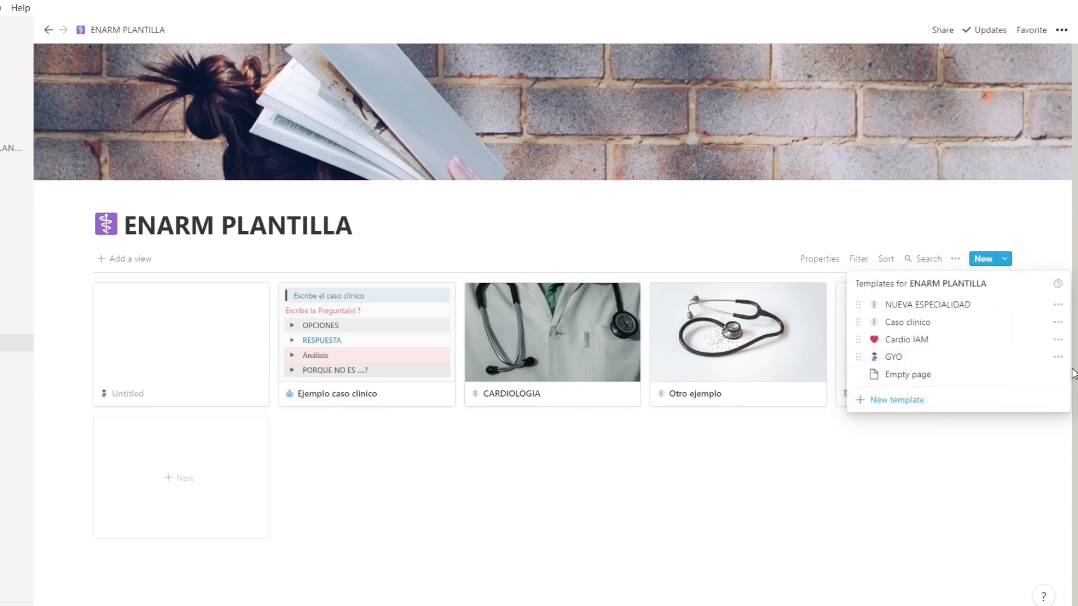
{"action": "left_click", "coordinate": [1058, 357]}
{"action": "left_click", "coordinate": [1006, 341]}
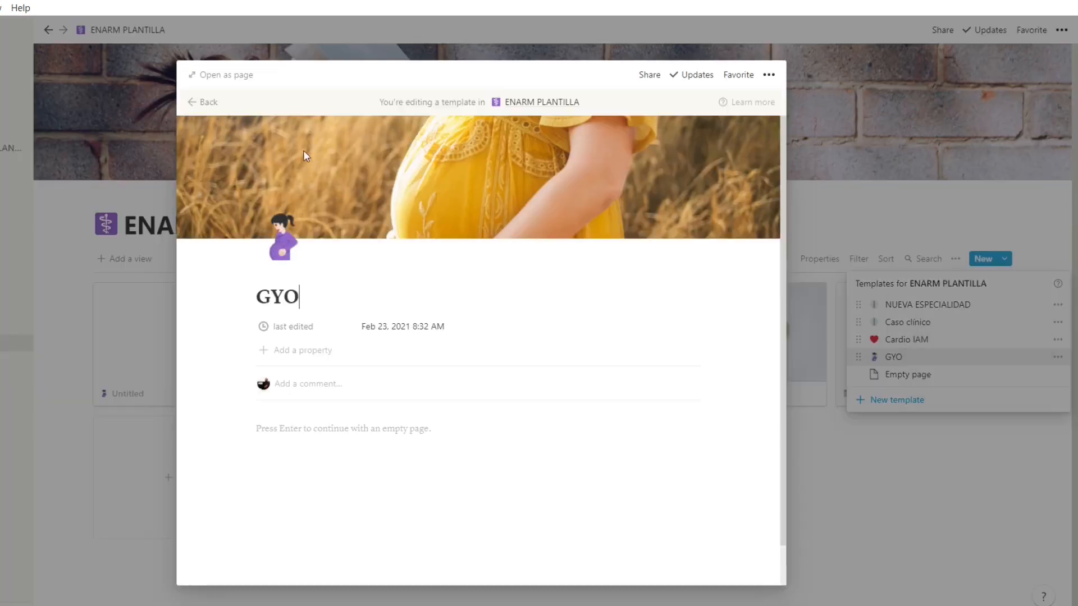
{"action": "left_click", "coordinate": [242, 76]}
{"action": "left_click", "coordinate": [121, 443]}
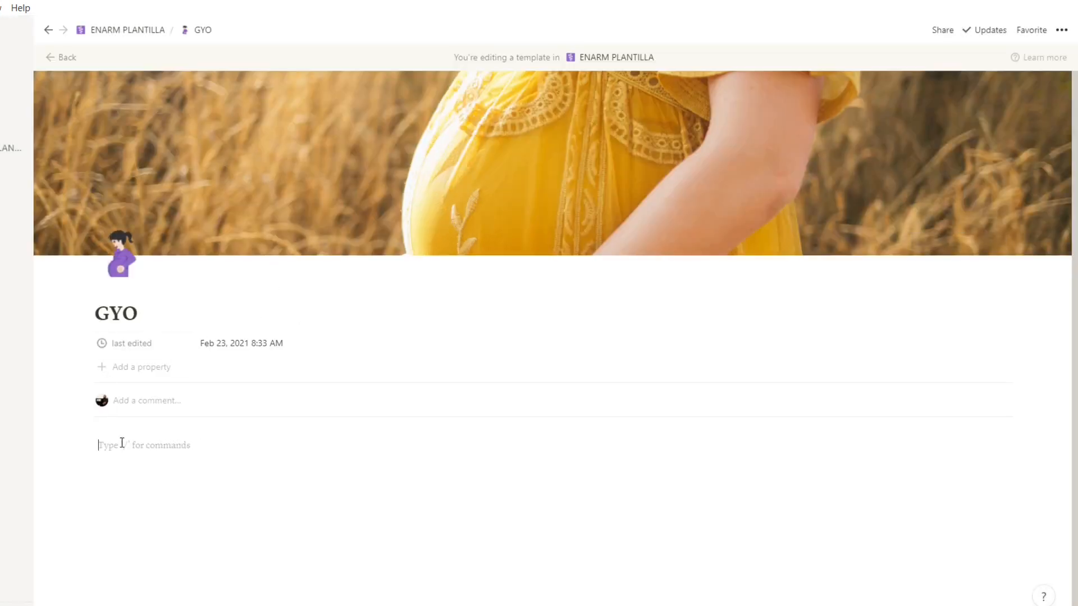
Insert an inline table database into the body of the GYO template
{"action": "type", "text": "/TABE"}
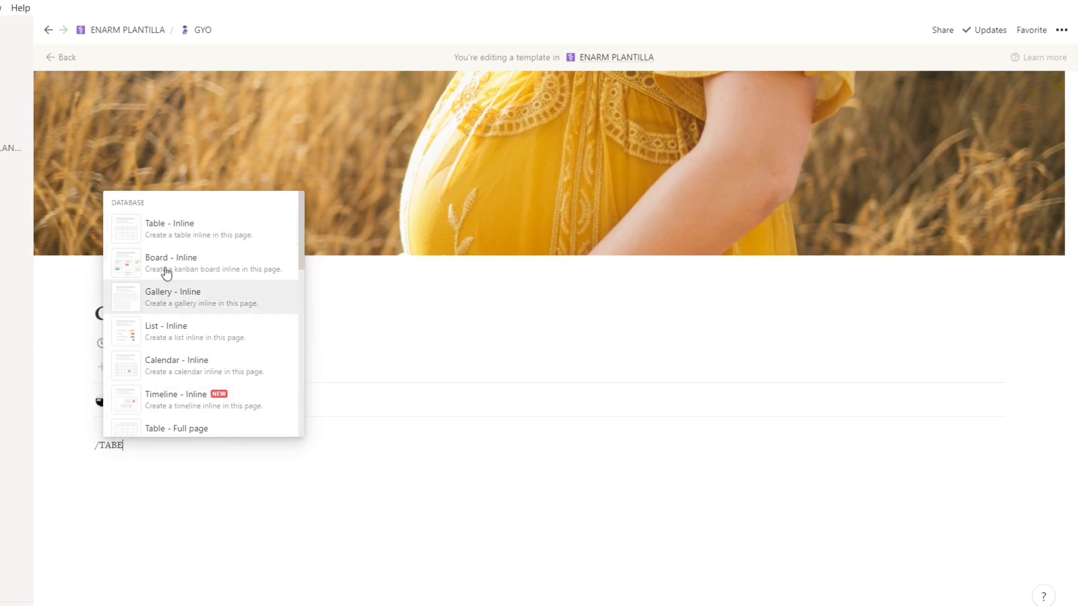
{"action": "scroll", "coordinate": [205, 330], "scroll_direction": "down", "scroll_amount": 2}
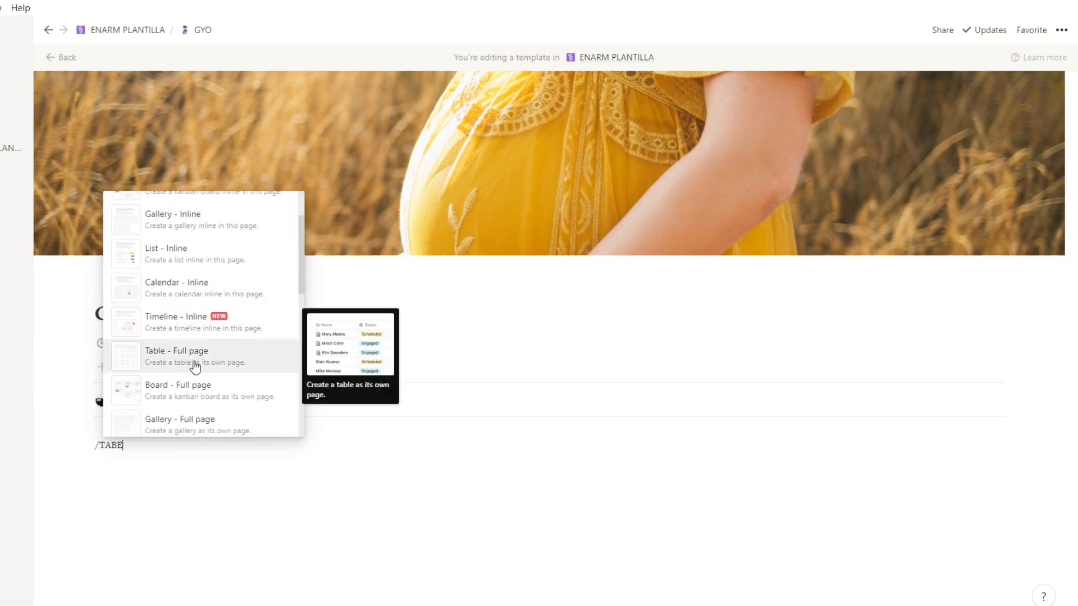
{"action": "scroll", "coordinate": [195, 366], "scroll_direction": "up", "scroll_amount": 2}
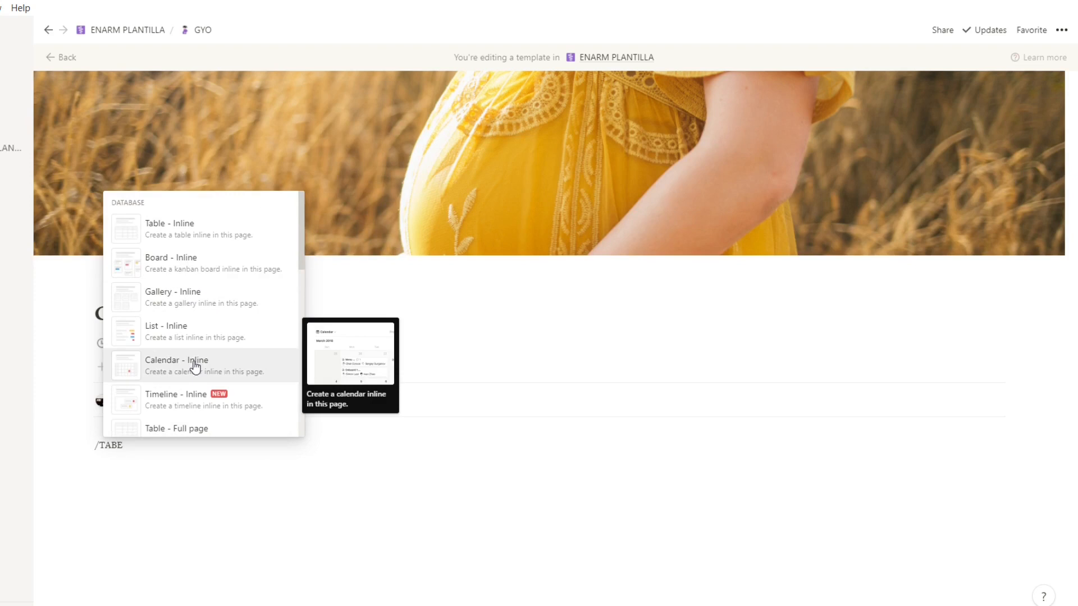
{"action": "left_click", "coordinate": [184, 239]}
{"action": "scroll", "coordinate": [219, 513], "scroll_direction": "down", "scroll_amount": 3}
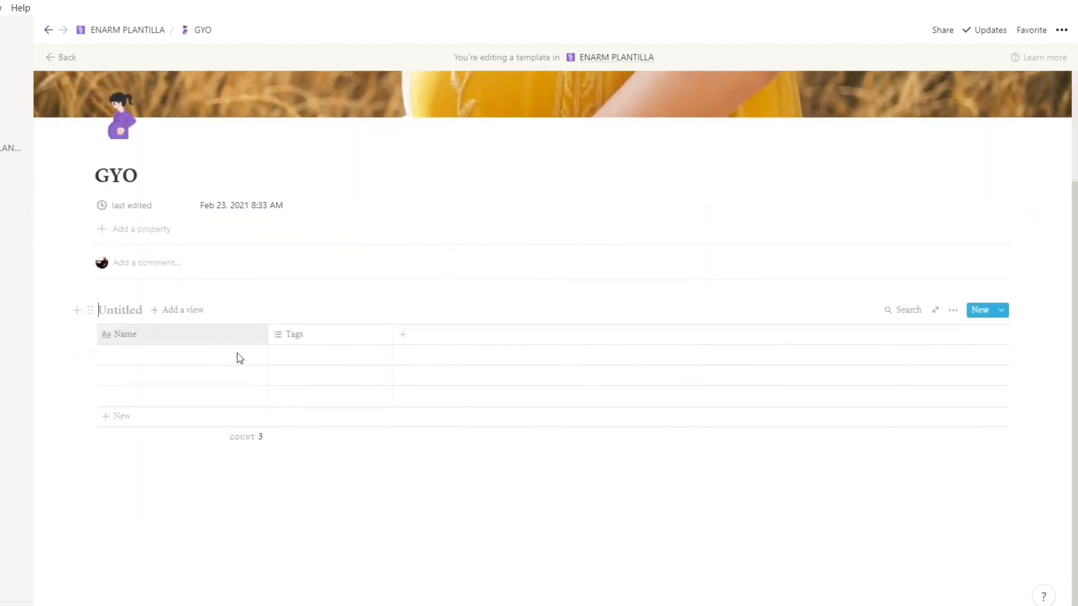
Add a Board view to the new inline database
{"action": "left_click", "coordinate": [168, 316]}
{"action": "left_click", "coordinate": [139, 395]}
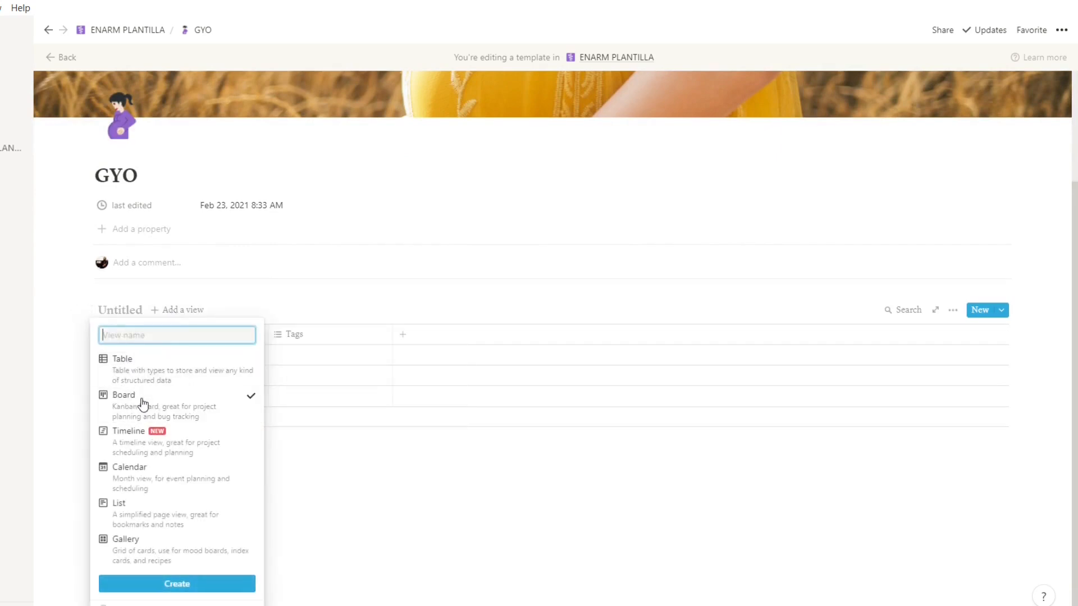
{"action": "left_click", "coordinate": [191, 583]}
{"action": "scroll", "coordinate": [197, 399], "scroll_direction": "down", "scroll_amount": 2}
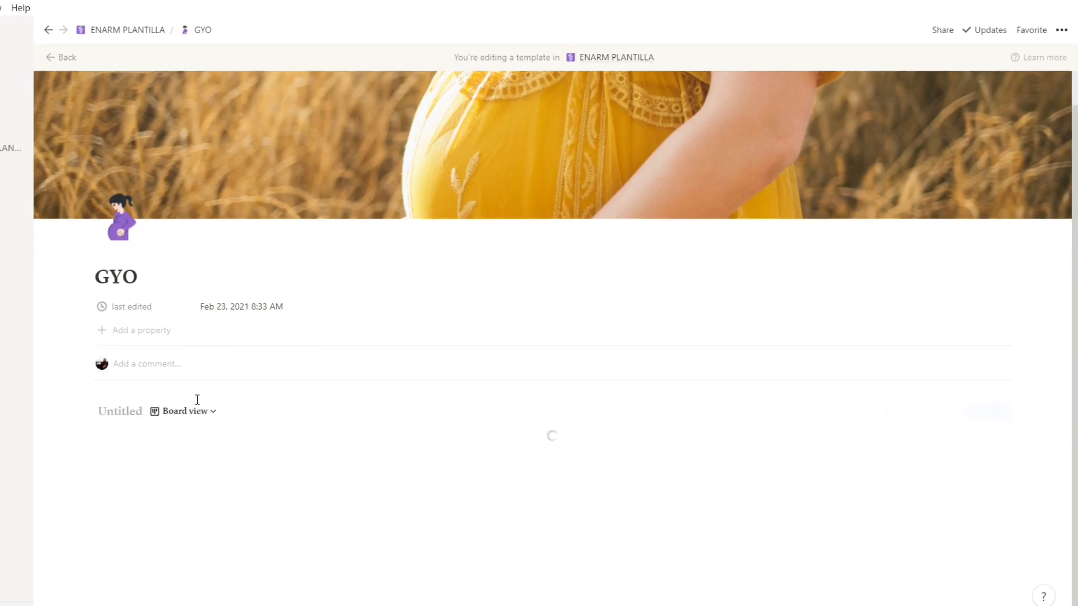
Return the inline database to its Default view and add a Calendar view
{"action": "left_click", "coordinate": [184, 310]}
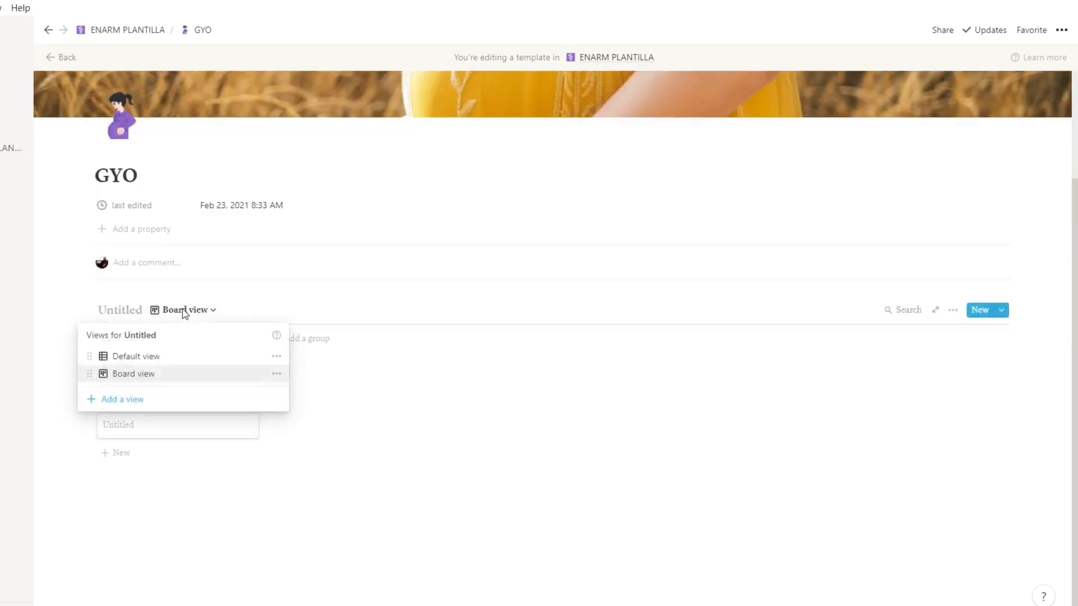
{"action": "left_click", "coordinate": [116, 357]}
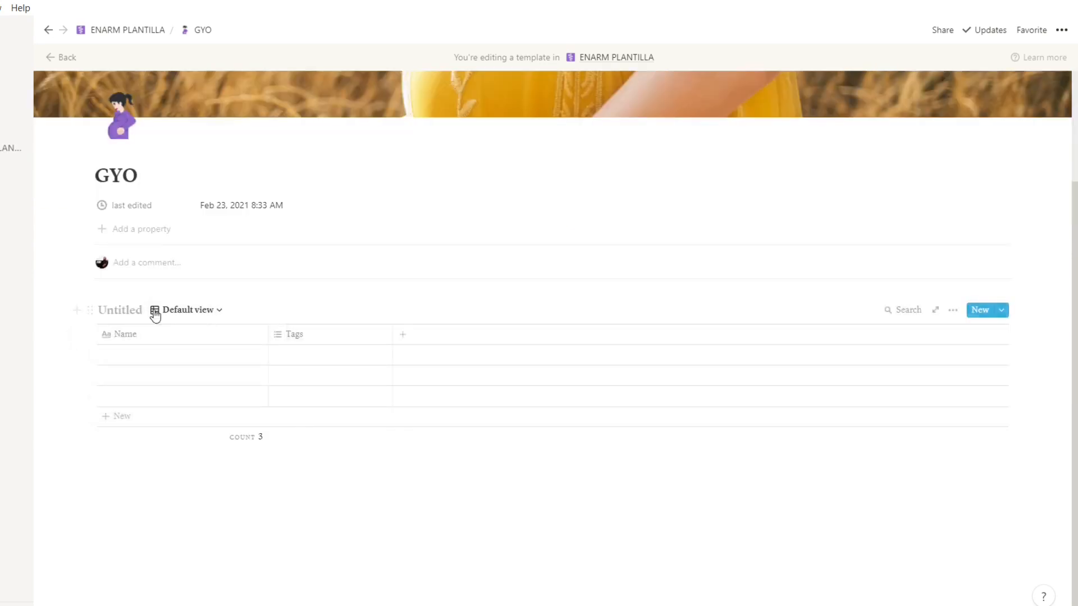
{"action": "left_click", "coordinate": [183, 311]}
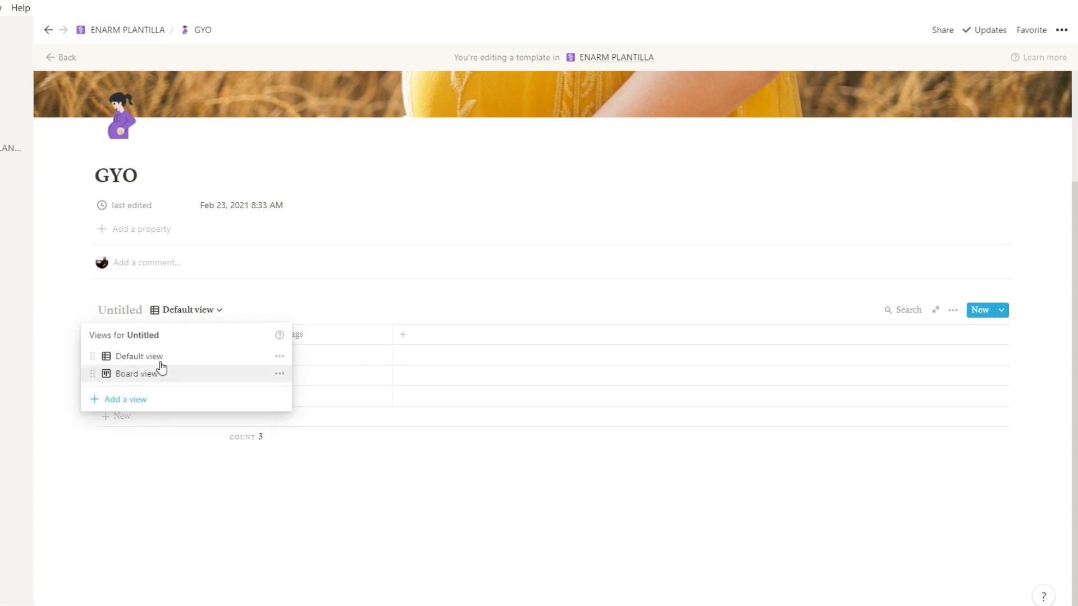
{"action": "left_click", "coordinate": [136, 401]}
{"action": "left_click", "coordinate": [324, 421]}
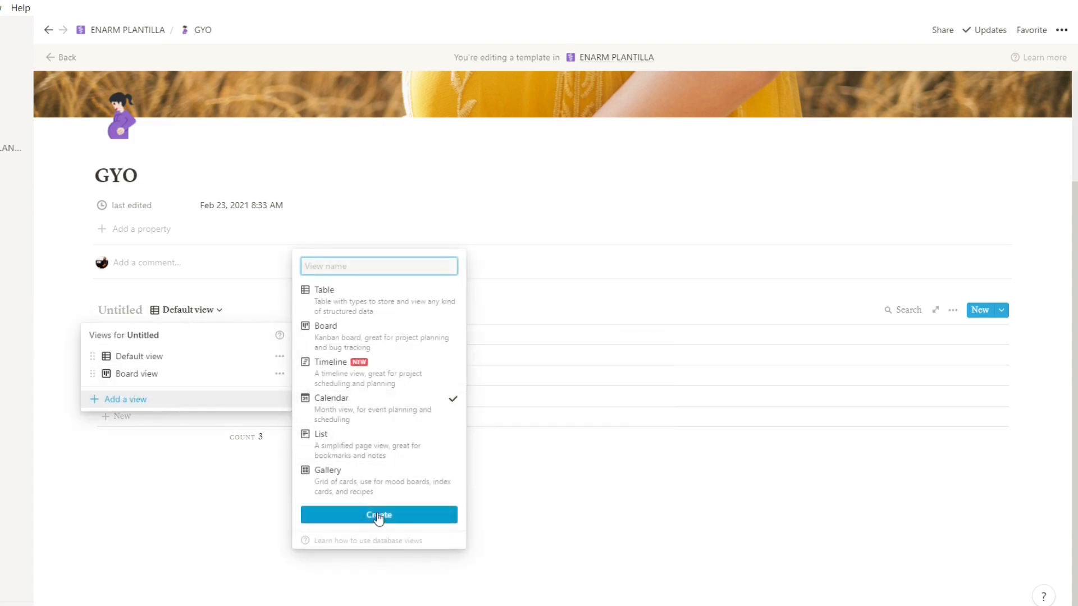
{"action": "left_click", "coordinate": [370, 515]}
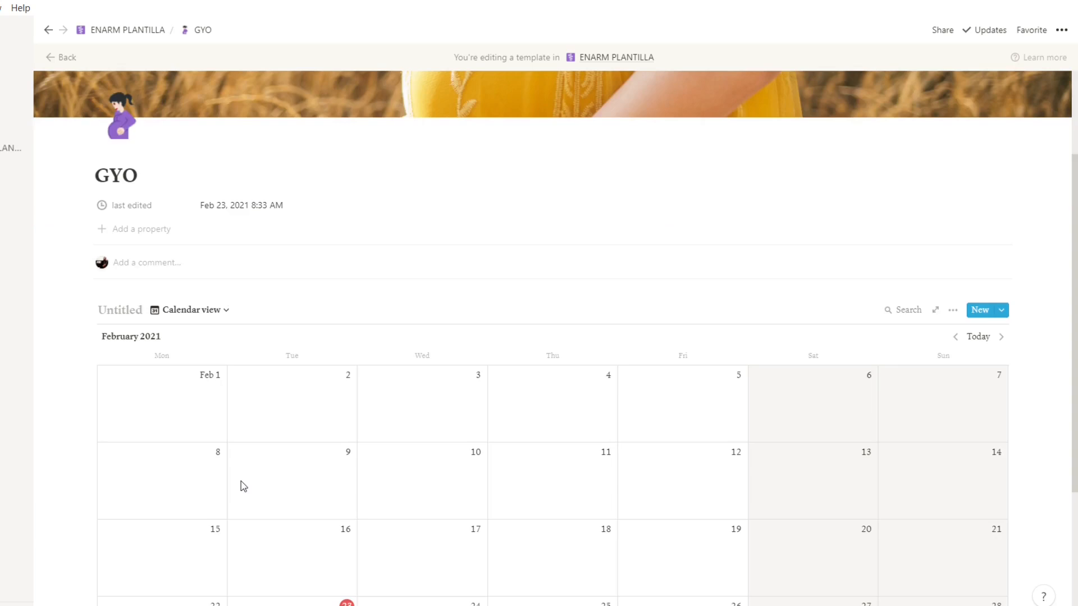
{"action": "scroll", "coordinate": [254, 514], "scroll_direction": "down", "scroll_amount": 3}
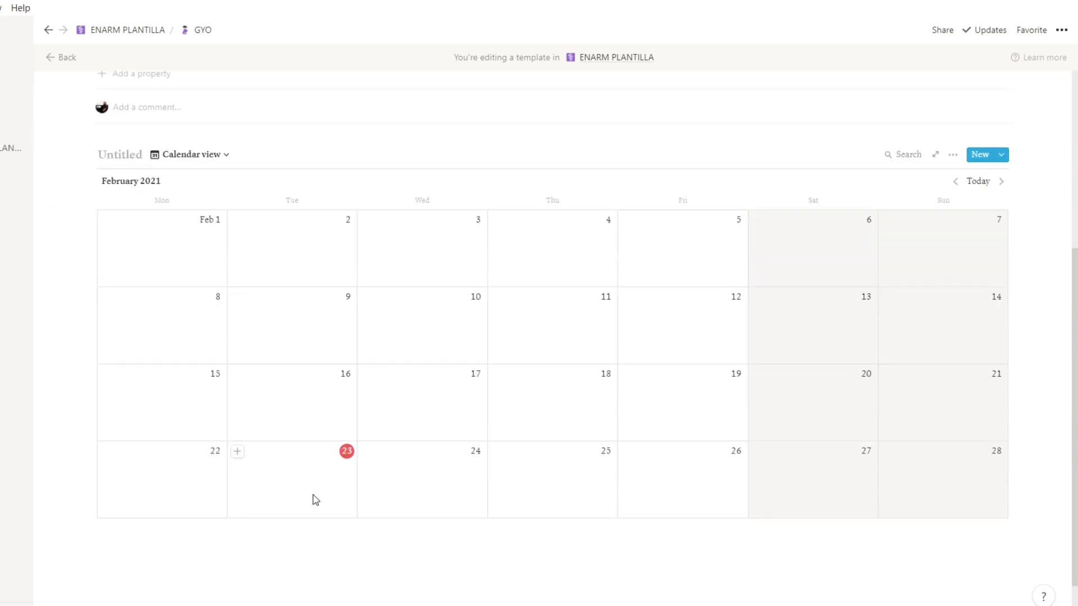
Switch the inline database to its Board view and add a List view
{"action": "left_click", "coordinate": [208, 157]}
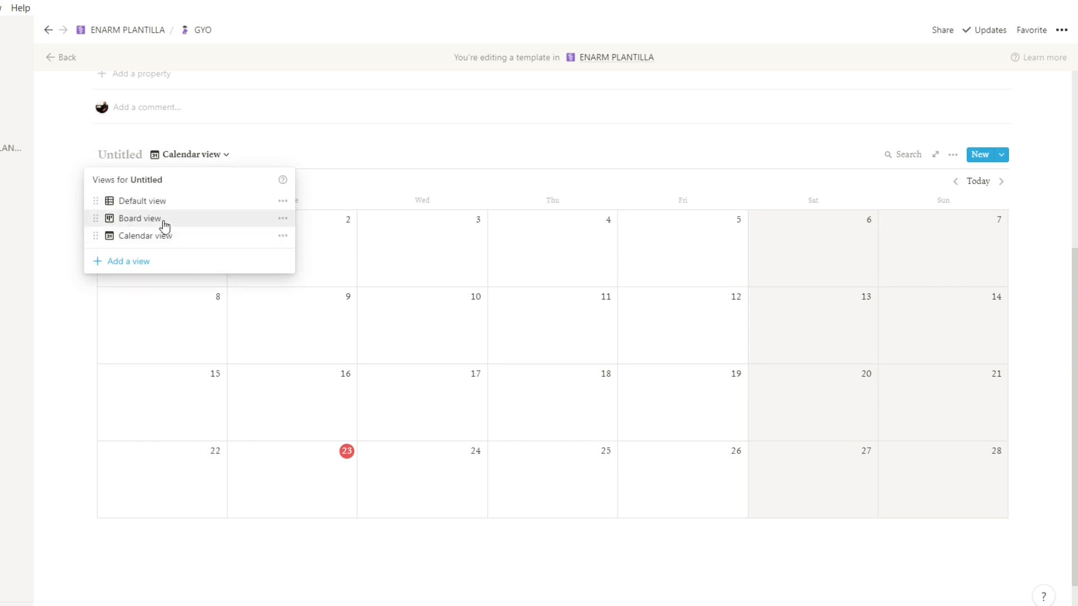
{"action": "left_click", "coordinate": [160, 220]}
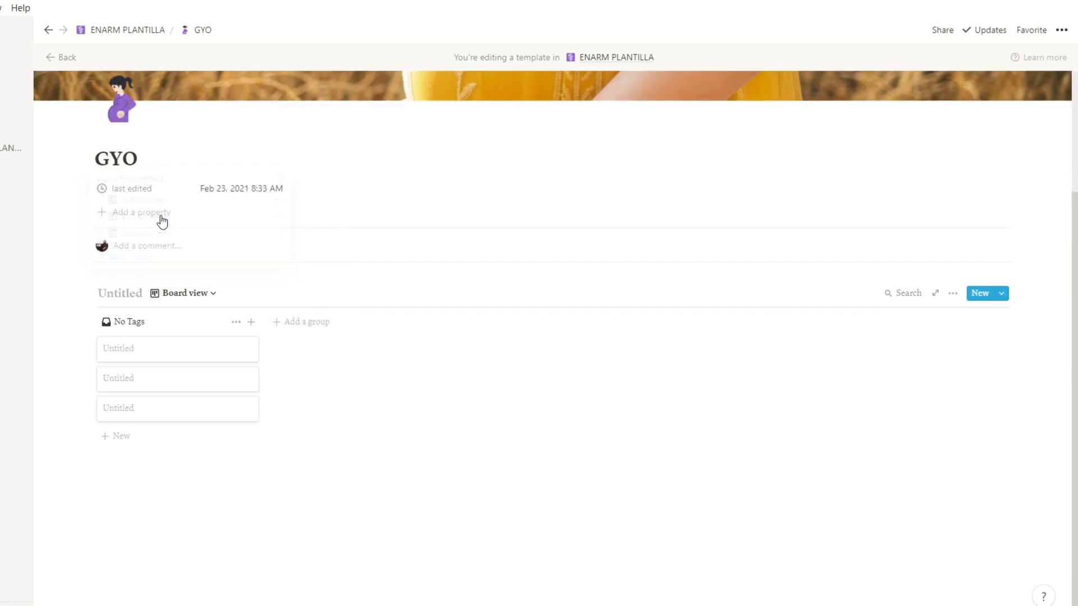
{"action": "left_click", "coordinate": [174, 295]}
{"action": "left_click", "coordinate": [126, 401]}
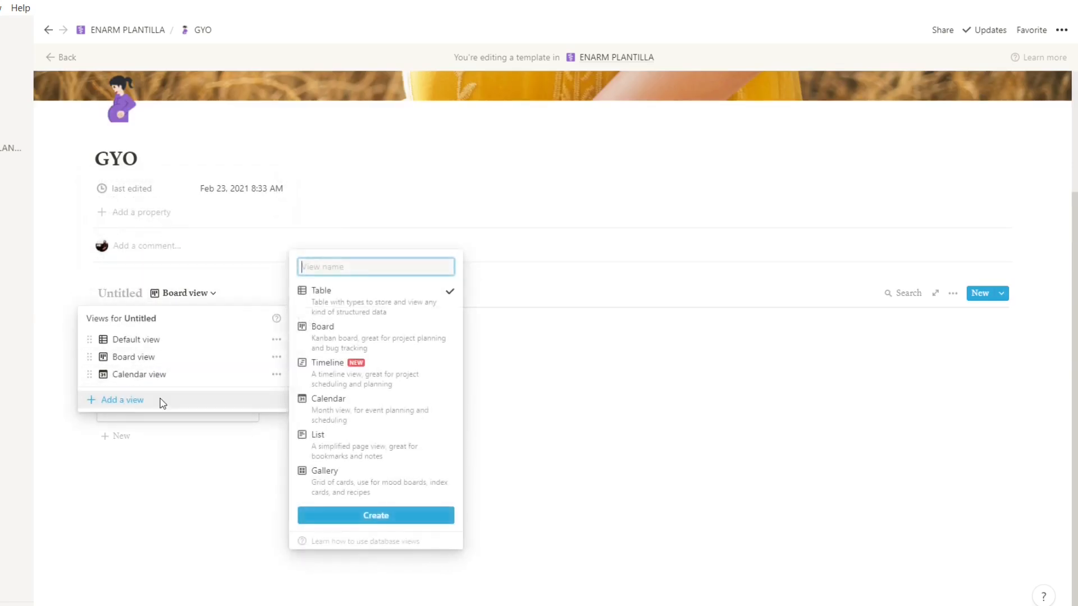
{"action": "left_click", "coordinate": [343, 447]}
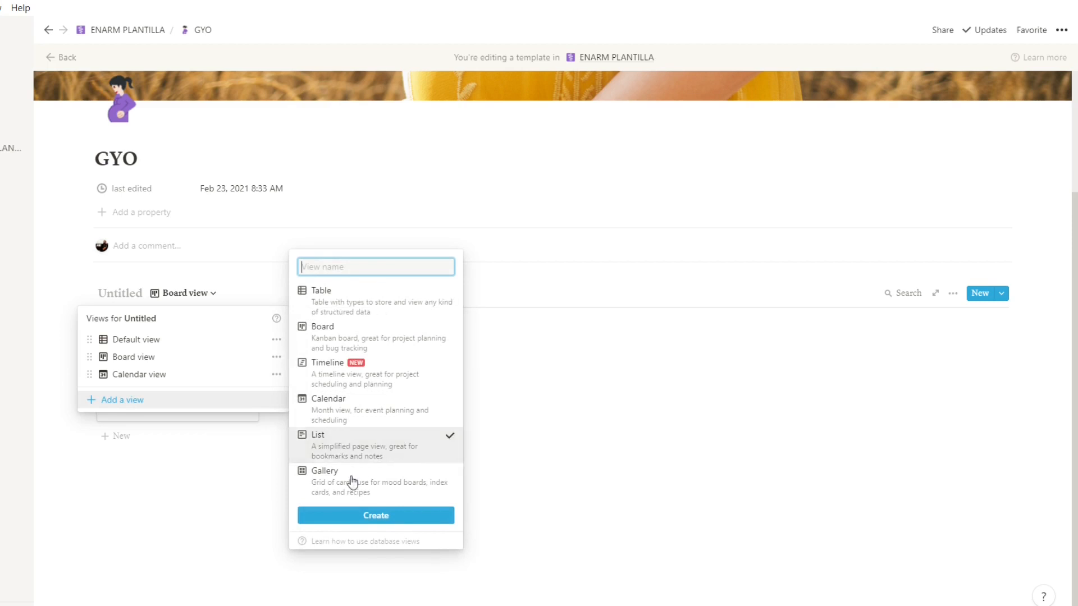
{"action": "left_click", "coordinate": [364, 515]}
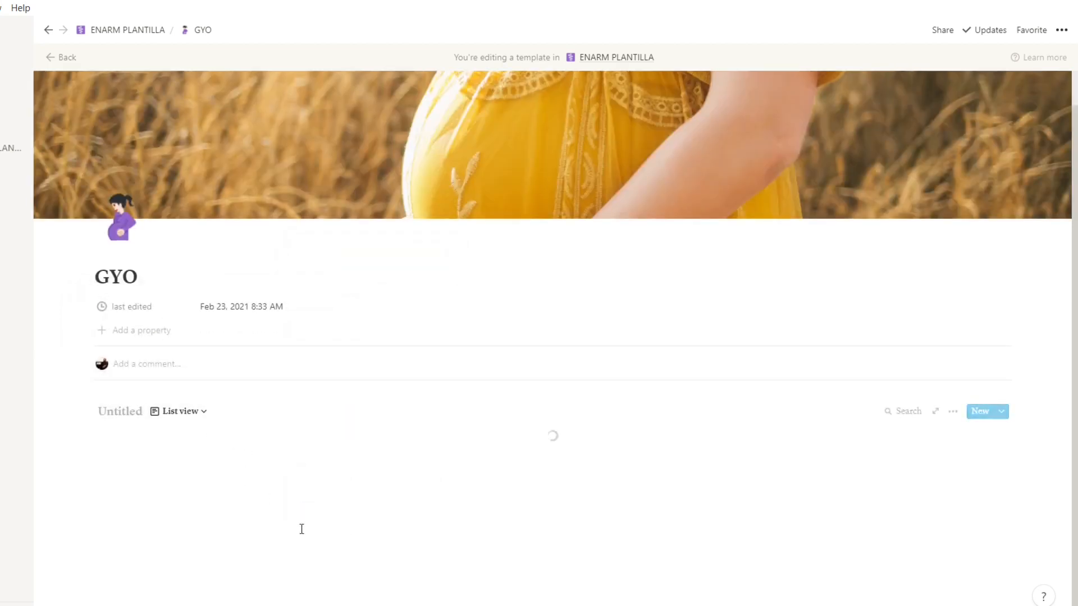
Show the database's Board view and add three groups named TO DO, DOING and DONE
{"action": "left_click", "coordinate": [205, 413]}
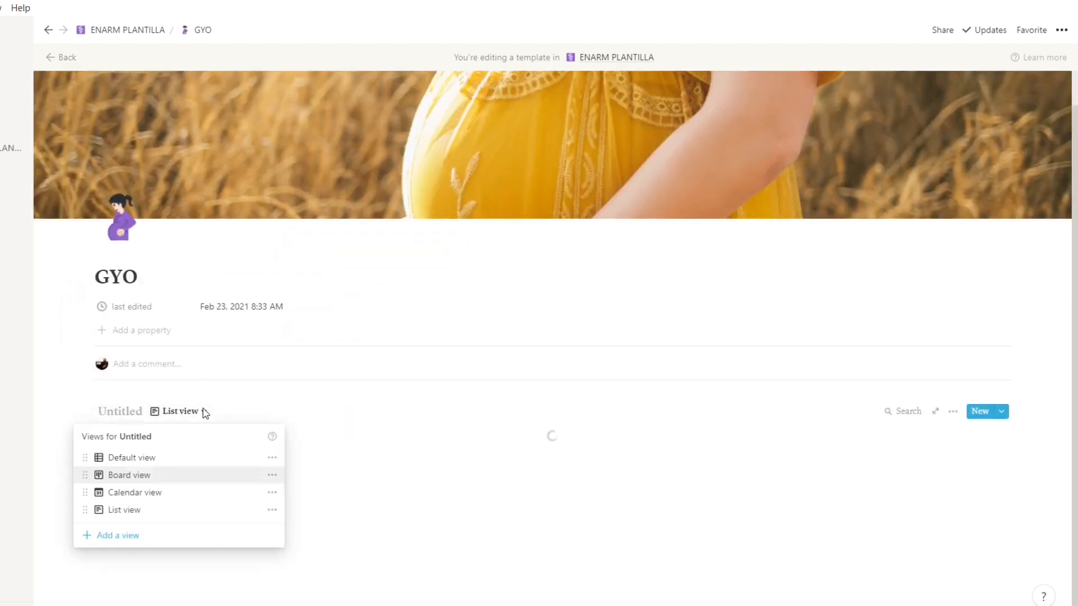
{"action": "left_click", "coordinate": [135, 476]}
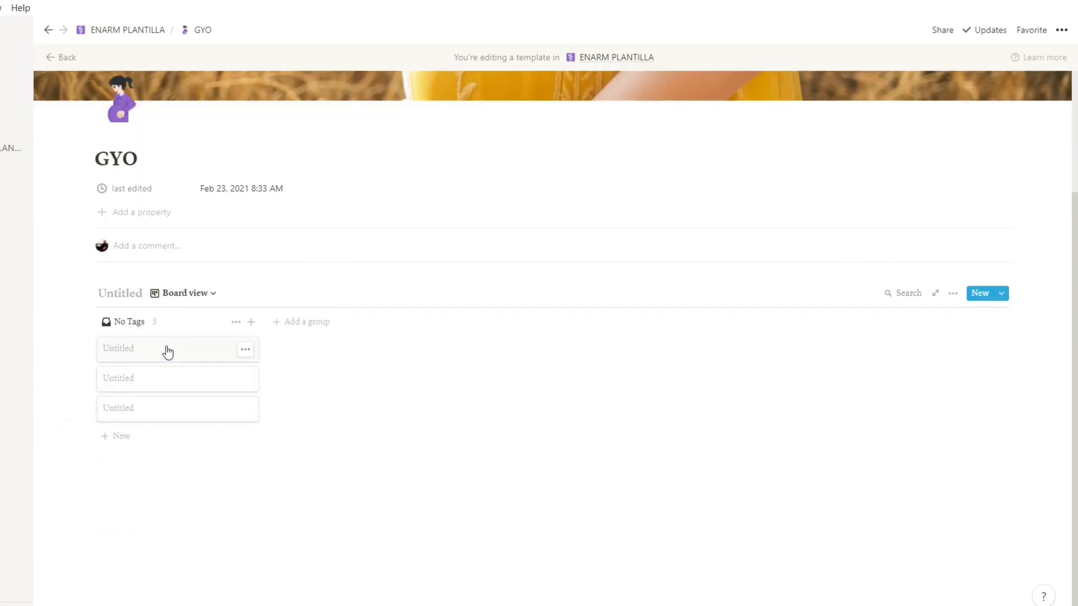
{"action": "left_click", "coordinate": [293, 324]}
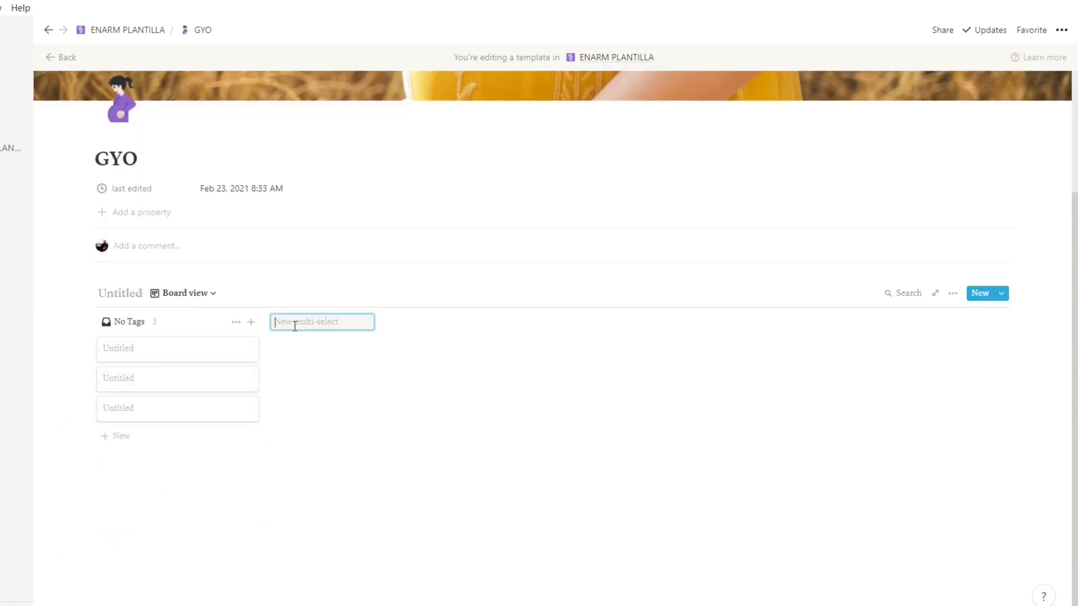
{"action": "type", "text": "TO"}
{"action": "key", "text": "Return"}
{"action": "left_click", "coordinate": [476, 323]}
{"action": "type", "text": "DOING"}
{"action": "key", "text": "Return"}
{"action": "left_click_drag", "start_coordinate": [650, 311], "coordinate": [655, 332]}
{"action": "left_click", "coordinate": [655, 330]}
{"action": "type", "text": "DONE"}
{"action": "left_click", "coordinate": [526, 186]}
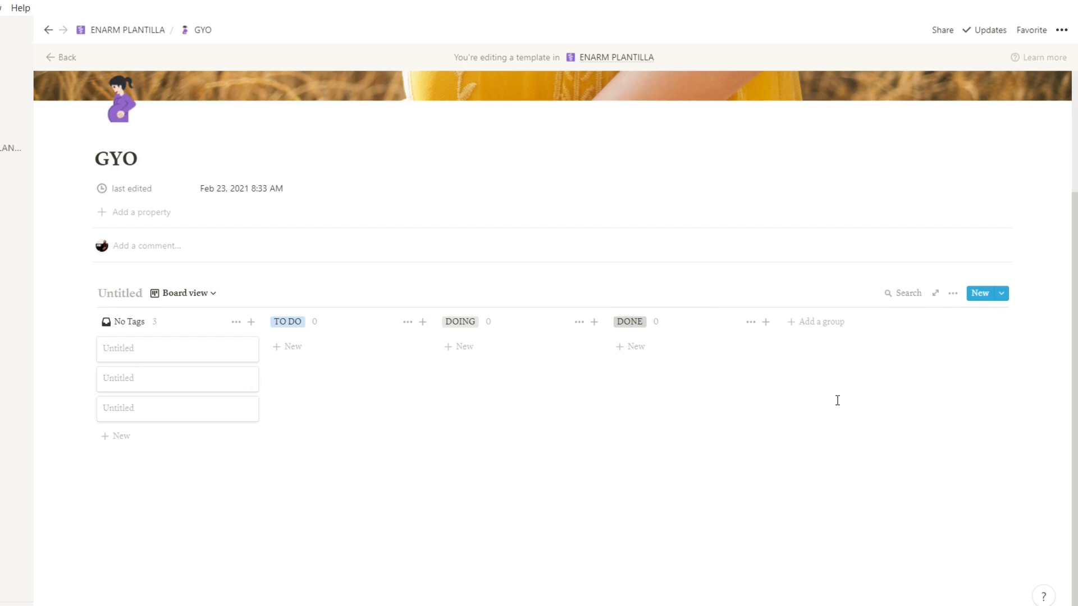
Move the first untitled card from the No Tags group to the DONE group
{"action": "left_click_drag", "start_coordinate": [162, 346], "coordinate": [665, 386]}
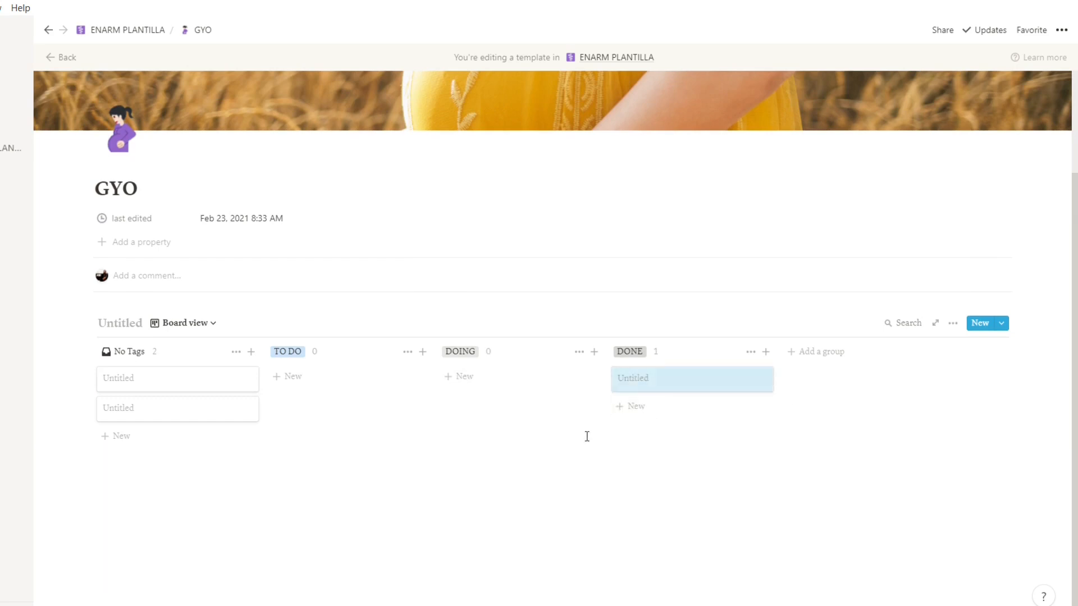
{"action": "left_click", "coordinate": [300, 353]}
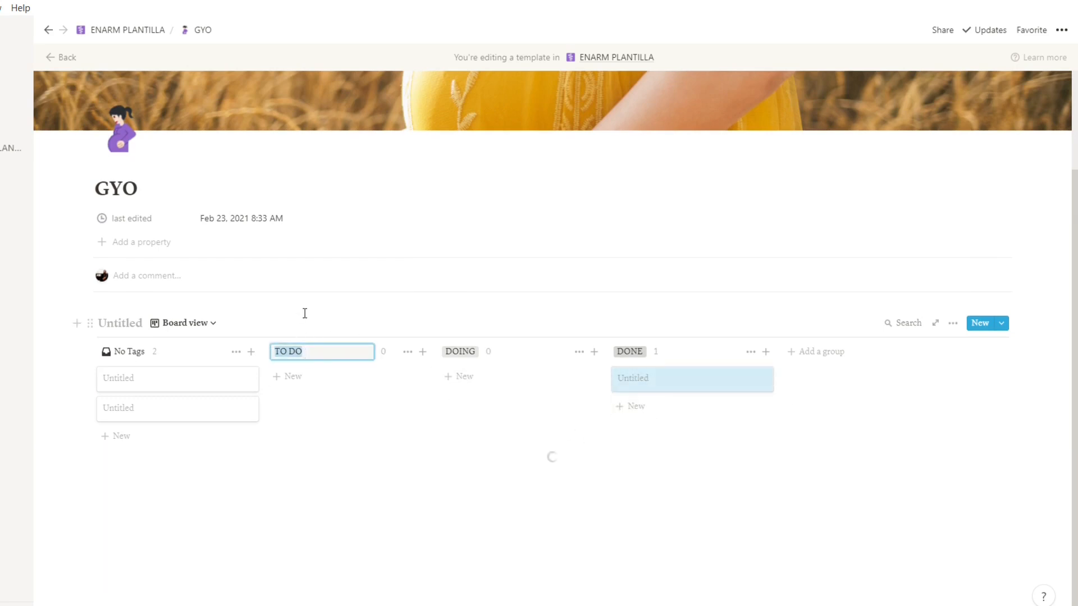
{"action": "left_click", "coordinate": [305, 313]}
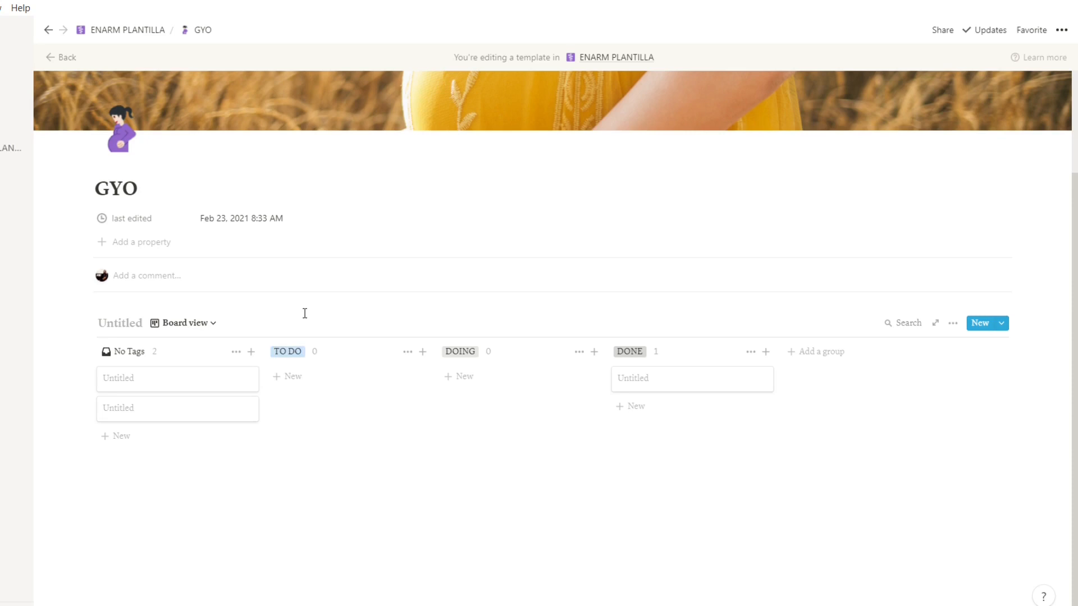
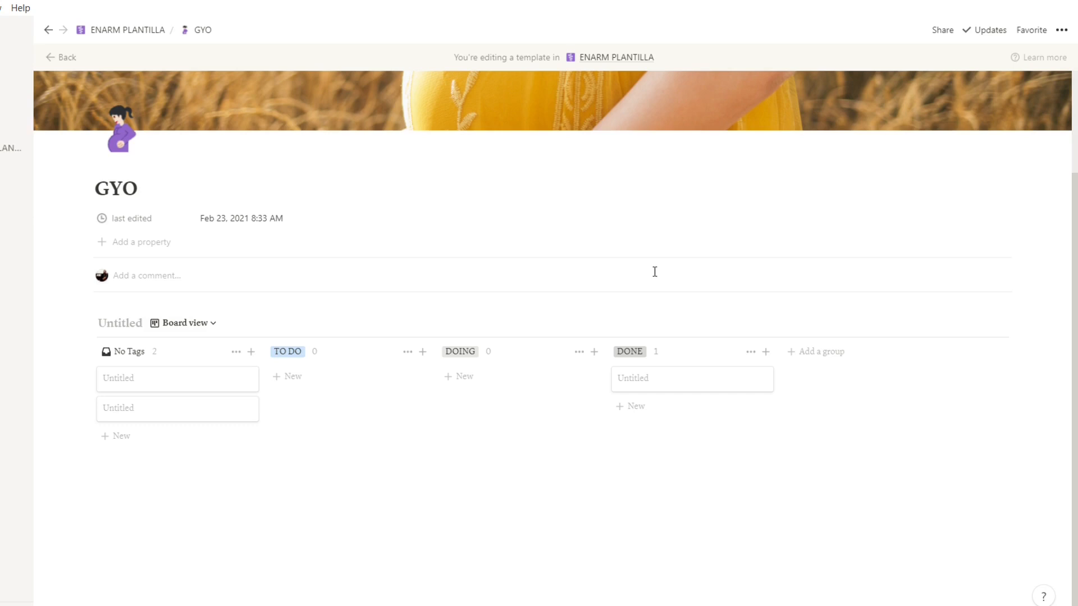
Start an empty text line below the board in the GYO template
{"action": "left_click", "coordinate": [204, 322]}
{"action": "left_click", "coordinate": [195, 483]}
{"action": "left_click", "coordinate": [195, 484]}
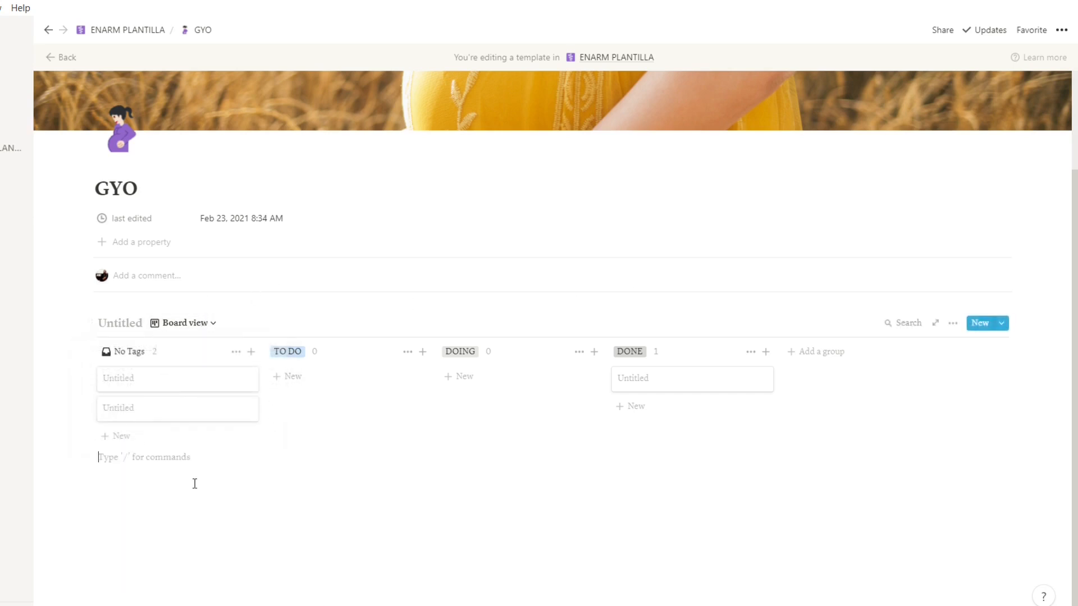
{"action": "mouse_move", "coordinate": [89, 323]}
{"action": "left_mouse_down"}
{"action": "mouse_move", "coordinate": [139, 409]}
{"action": "mouse_move", "coordinate": [73, 301]}
{"action": "mouse_move", "coordinate": [105, 316]}
{"action": "left_mouse_up"}
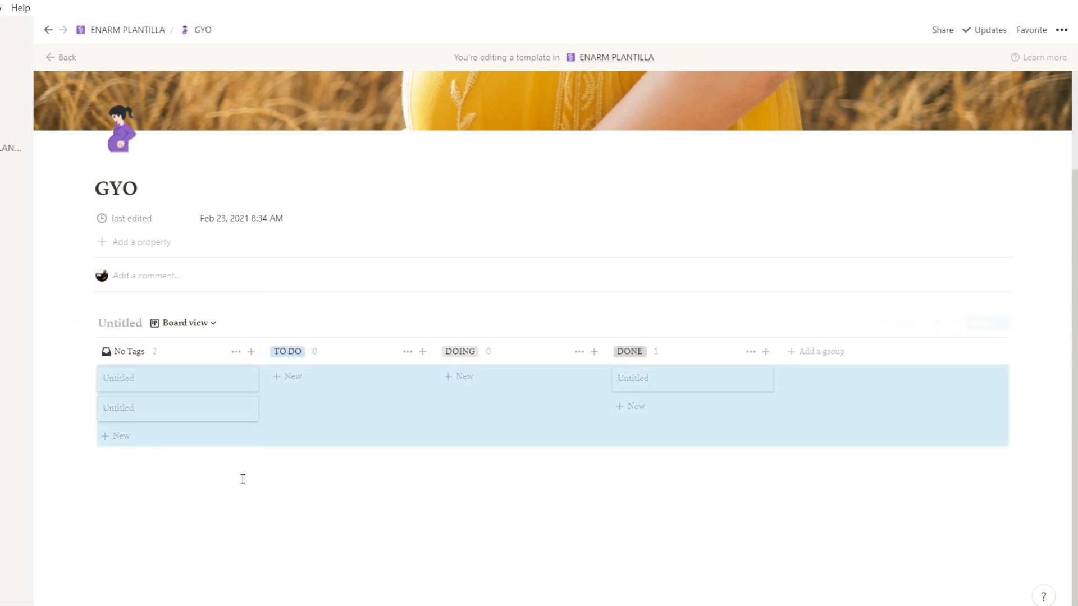
{"action": "scroll", "coordinate": [388, 503], "scroll_direction": "down", "scroll_amount": 1}
{"action": "left_click", "coordinate": [269, 485]}
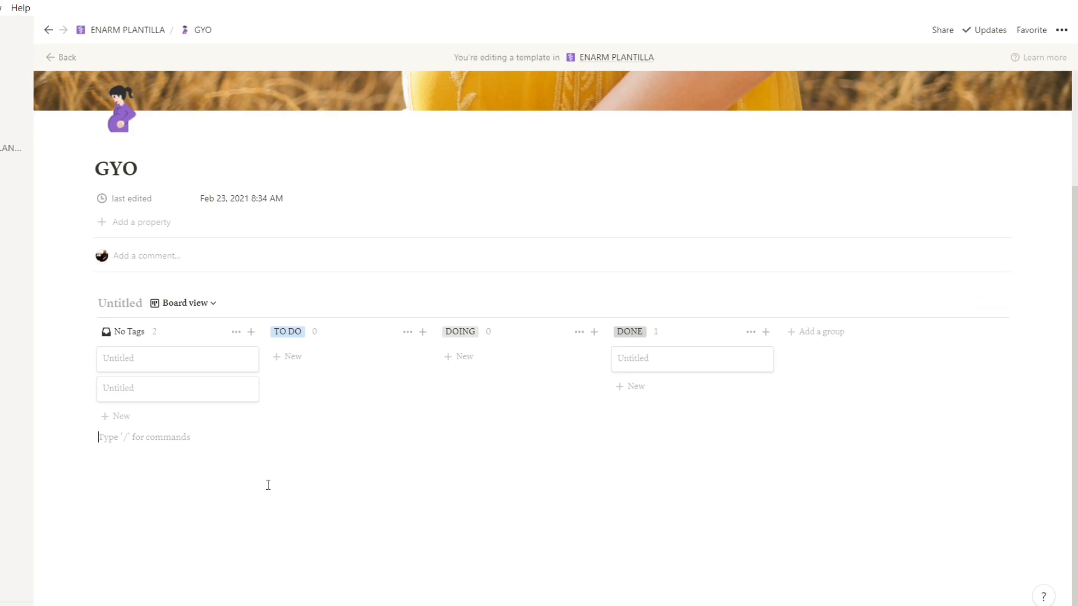
Add the text line JDADJSAJH below the board, leaving blank lines above it
{"action": "key", "text": "Return"}
{"action": "key", "text": "Return"}
{"action": "type", "text": "JDADJSAJH"}
{"action": "key", "text": "Return"}
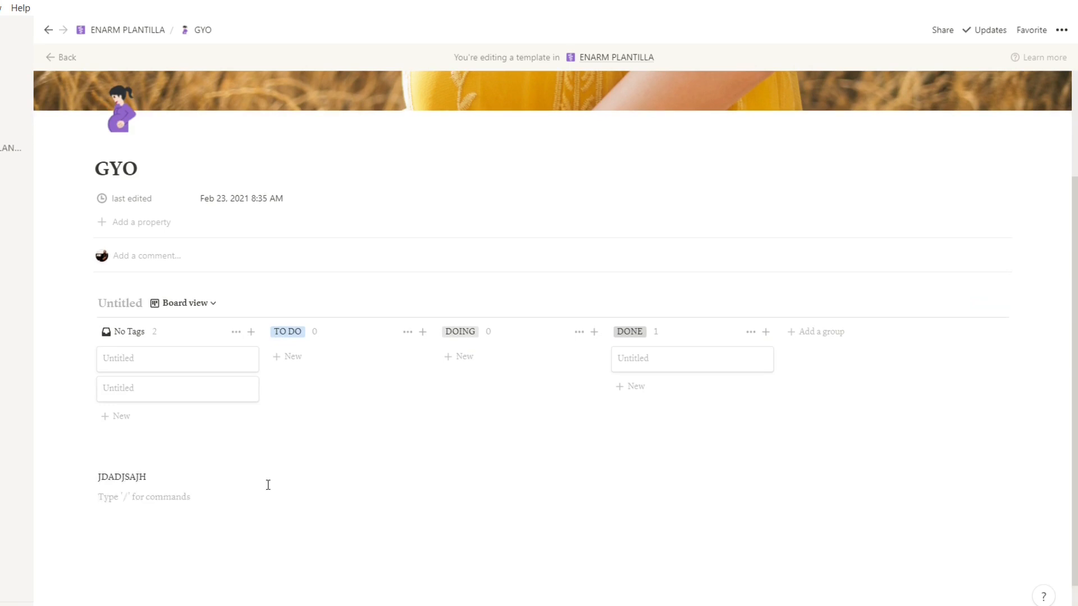
Insert an image block below the text, search Unsplash for WOMAN and choose the photo of a long-haired woman in profile
{"action": "type", "text": "/IMAGE"}
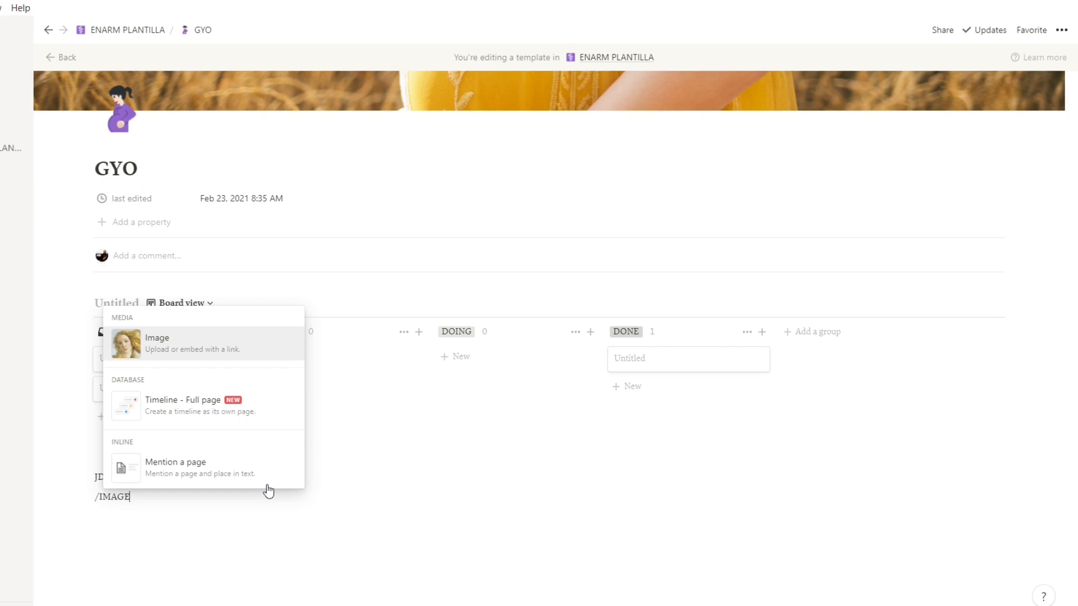
{"action": "left_click", "coordinate": [183, 349]}
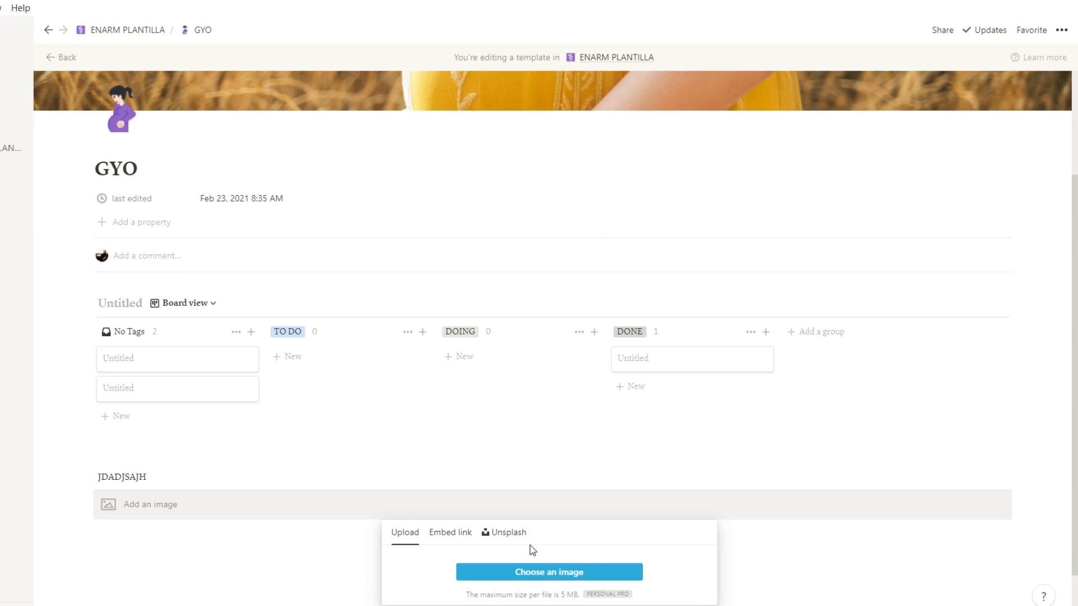
{"action": "left_click", "coordinate": [507, 533]}
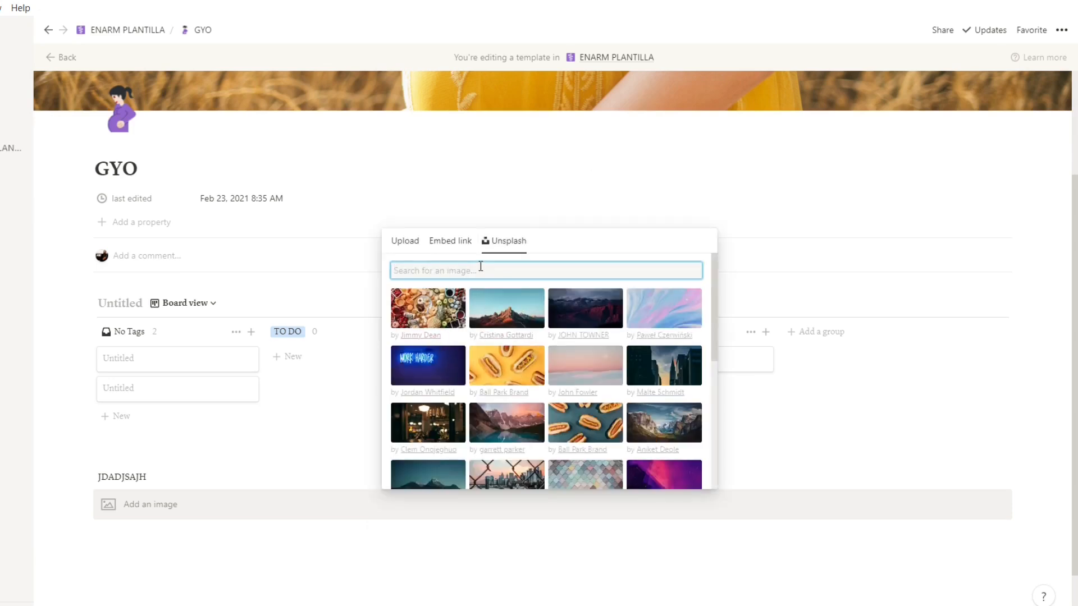
{"action": "type", "text": "WMA"}
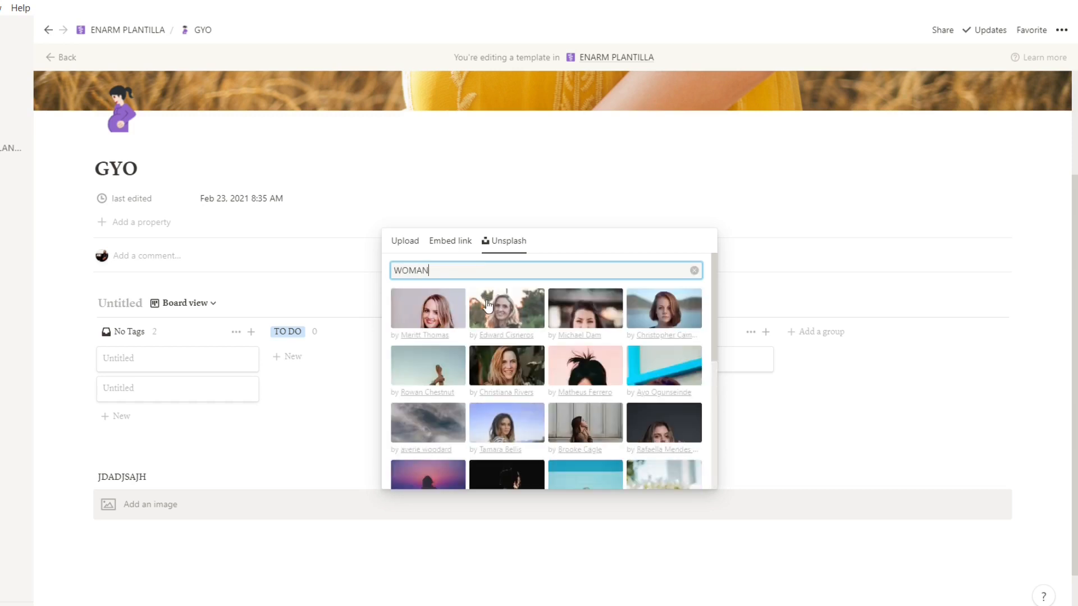
{"action": "scroll", "coordinate": [667, 349], "scroll_direction": "down", "scroll_amount": 2}
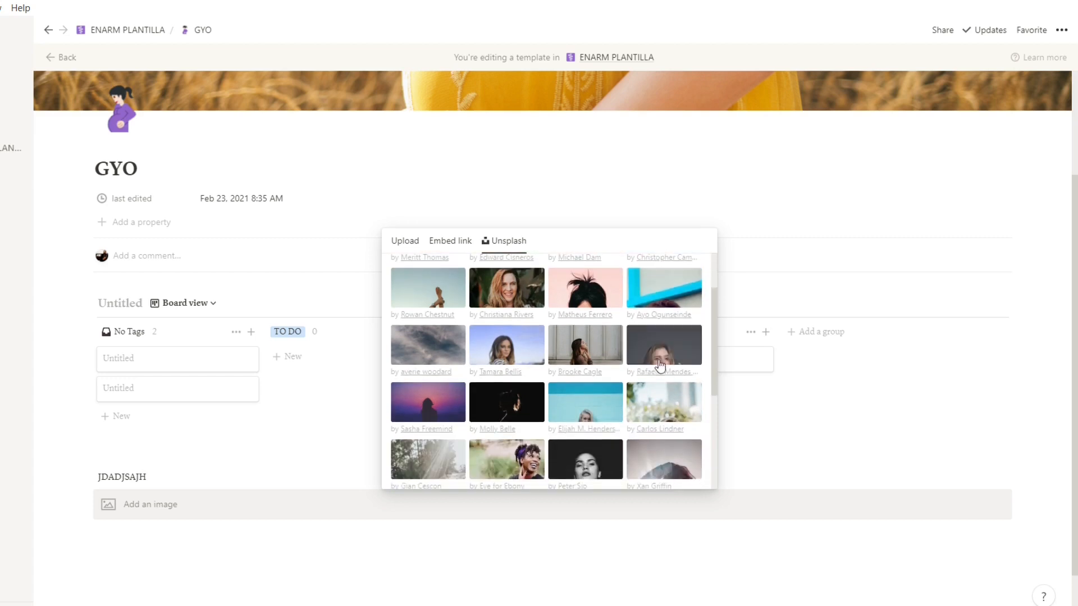
{"action": "left_click", "coordinate": [586, 354]}
Delete the JDADJSAJH text line below the board
{"action": "scroll", "coordinate": [145, 446], "scroll_direction": "down", "scroll_amount": 1}
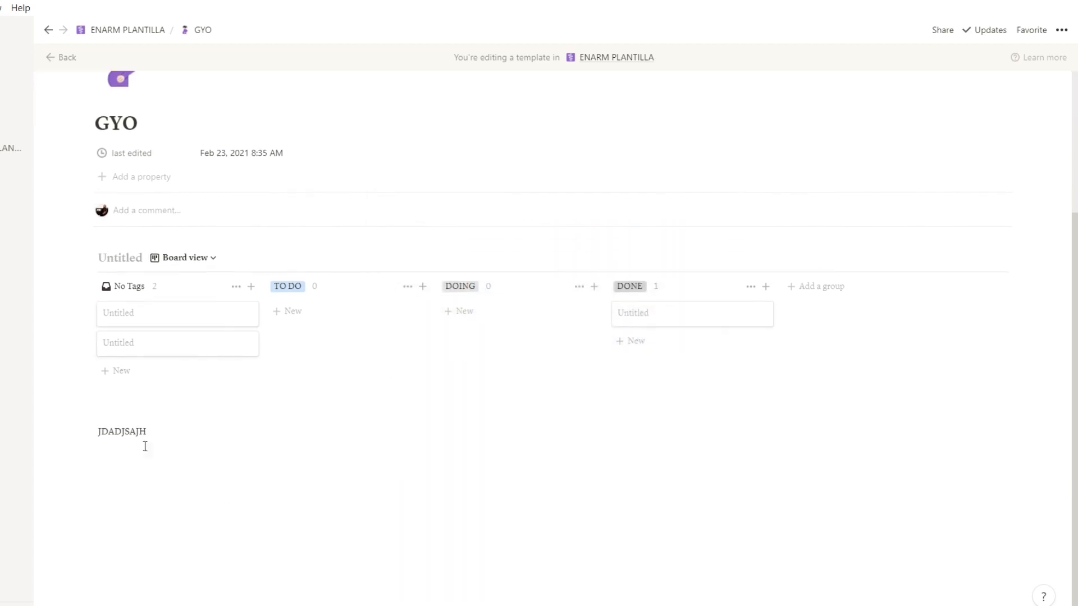
{"action": "left_click", "coordinate": [90, 432]}
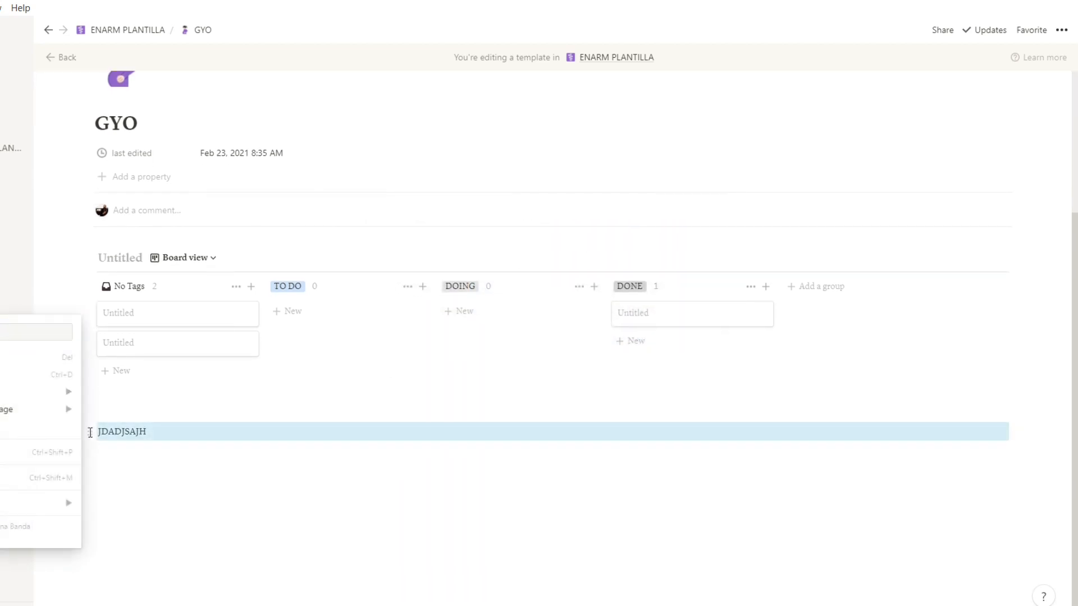
{"action": "key", "text": "Delete"}
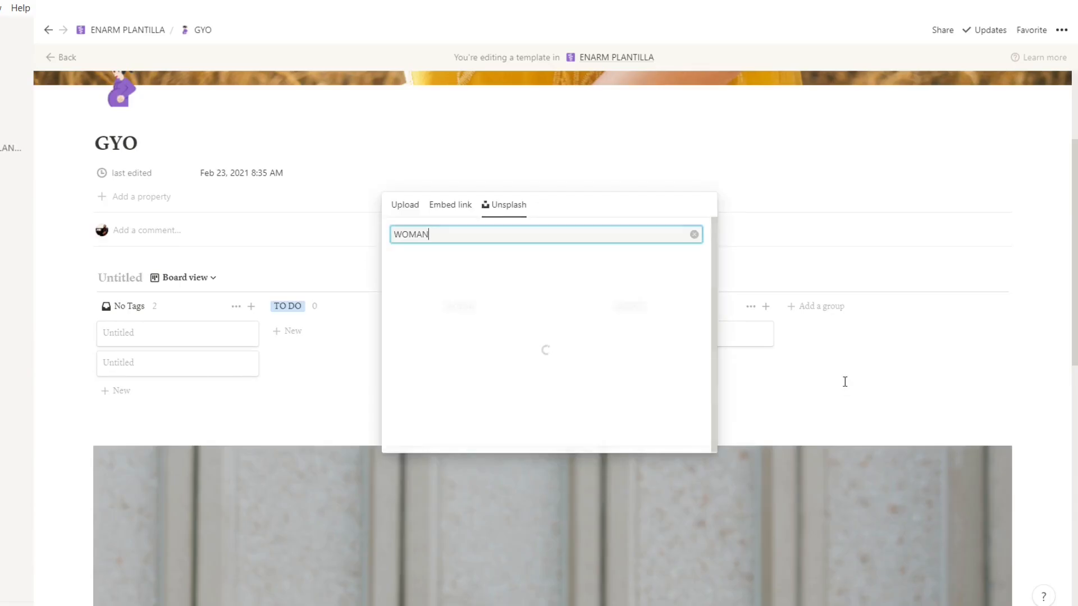
Shrink the inserted photo of the woman to a small thumbnail centred below the board
{"action": "scroll", "coordinate": [912, 402], "scroll_direction": "down", "scroll_amount": 10}
{"action": "scroll", "coordinate": [917, 361], "scroll_direction": "up", "scroll_amount": 5}
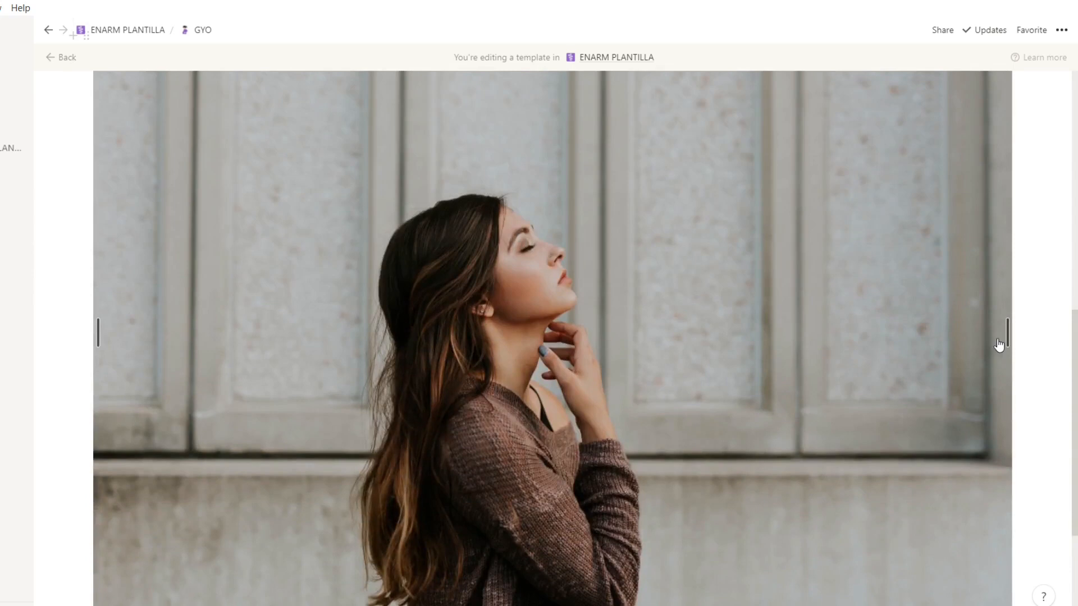
{"action": "left_click_drag", "start_coordinate": [1005, 331], "coordinate": [595, 241]}
{"action": "scroll", "coordinate": [550, 397], "scroll_direction": "up", "scroll_amount": 2}
{"action": "scroll", "coordinate": [524, 464], "scroll_direction": "up", "scroll_amount": 2}
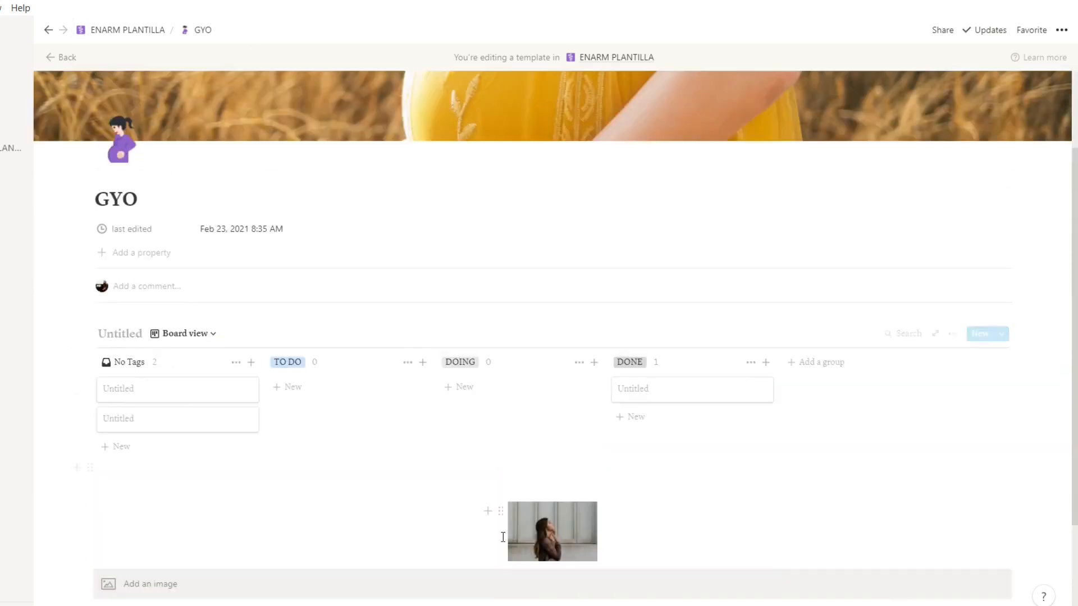
Delete the empty image placeholder block under the photo
{"action": "scroll", "coordinate": [354, 559], "scroll_direction": "down", "scroll_amount": 3}
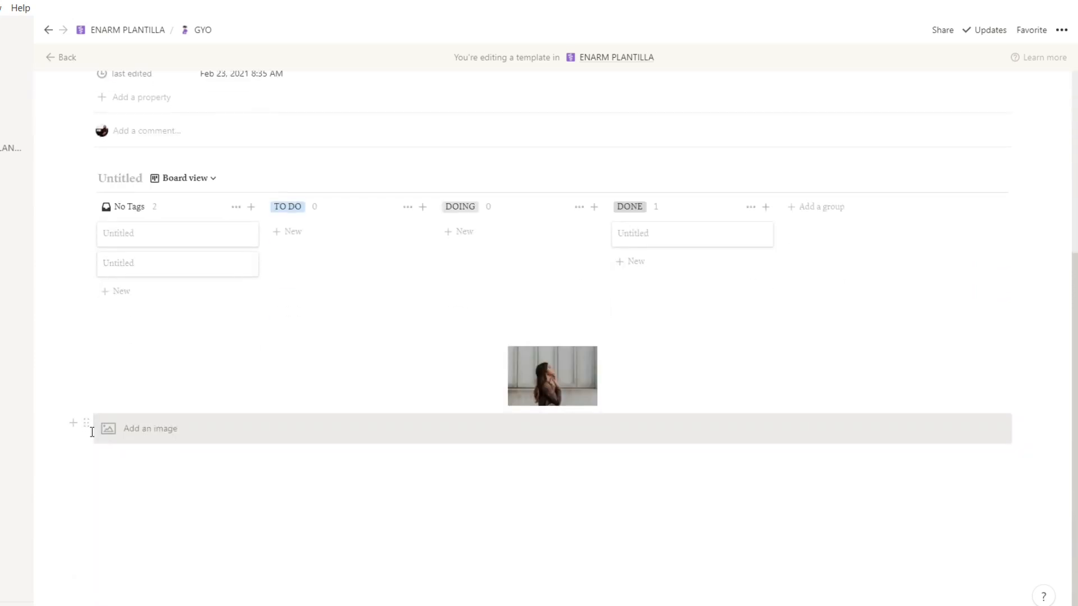
{"action": "left_click", "coordinate": [86, 423]}
{"action": "key", "text": "Delete"}
{"action": "scroll", "coordinate": [289, 457], "scroll_direction": "up", "scroll_amount": 3}
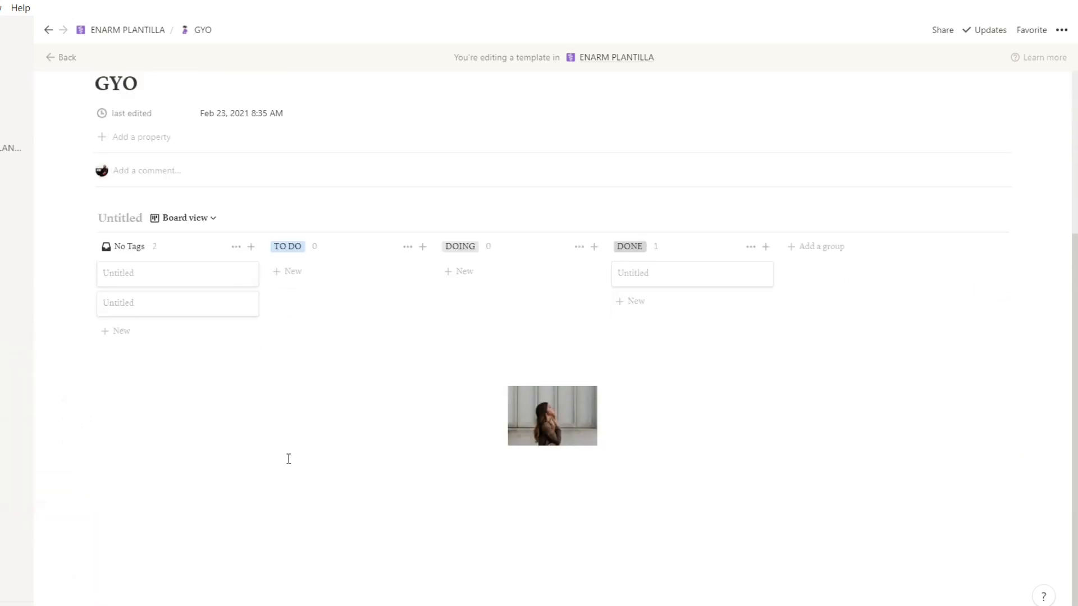
Add an unnamed card to the TO DO group and move one untitled card there from No Tags
{"action": "left_click", "coordinate": [412, 358]}
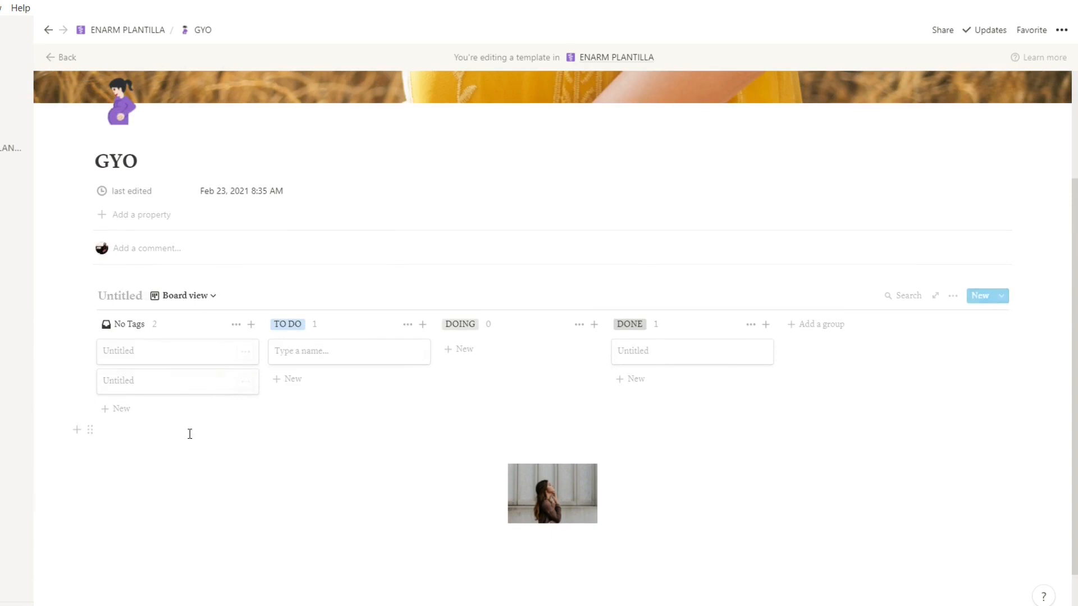
{"action": "left_click_drag", "start_coordinate": [244, 392], "coordinate": [303, 382]}
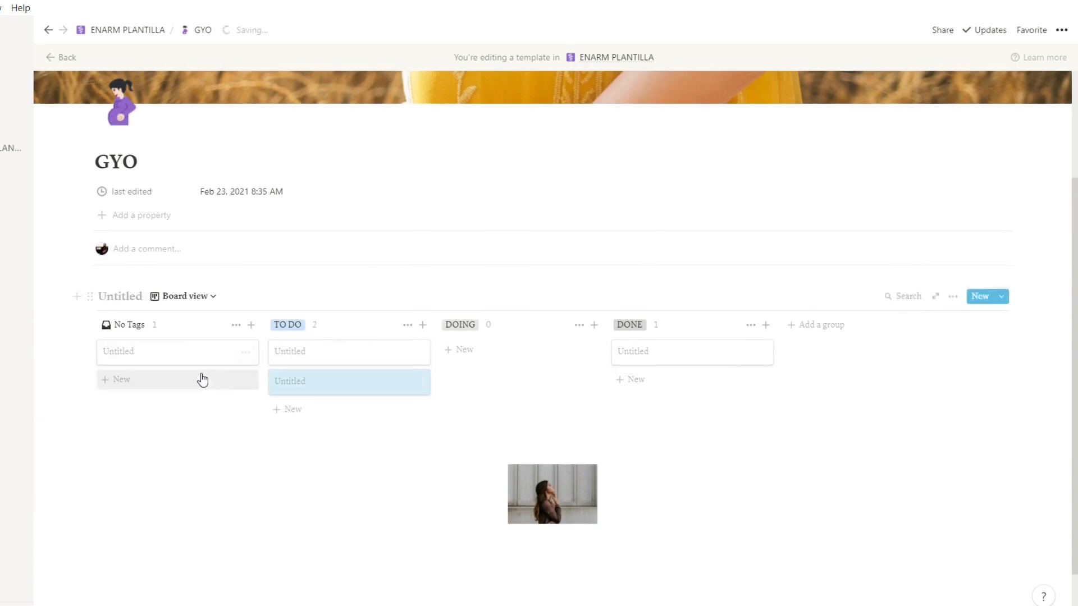
{"action": "scroll", "coordinate": [506, 356], "scroll_direction": "up", "scroll_amount": 3}
{"action": "scroll", "coordinate": [543, 429], "scroll_direction": "down", "scroll_amount": 4}
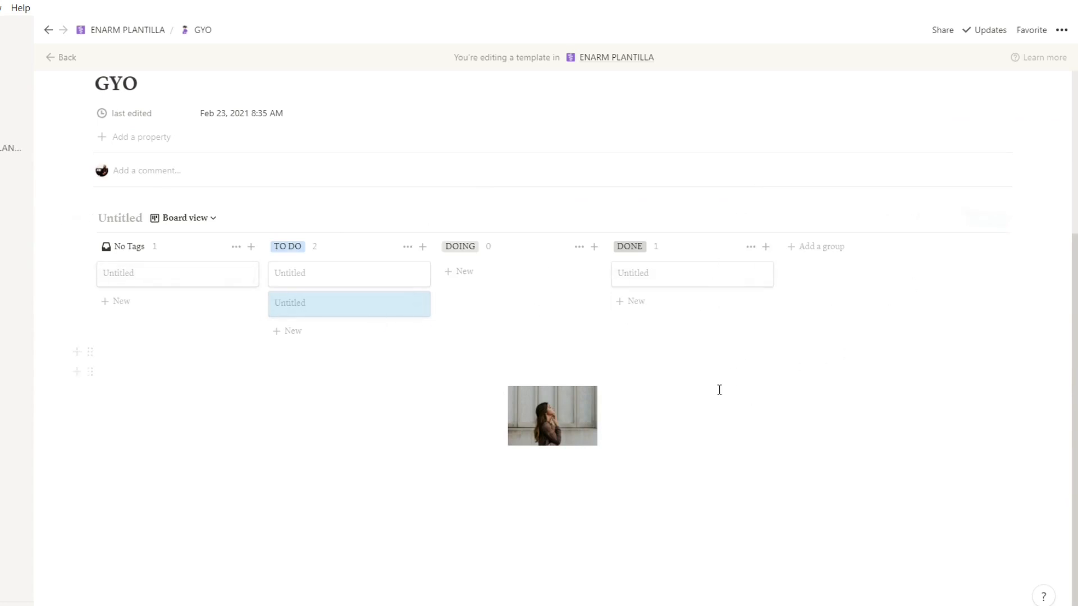
Return to the ENARM PLANTILLA database, create an untitled entry from the GYO template and close it
{"action": "left_click", "coordinate": [136, 32]}
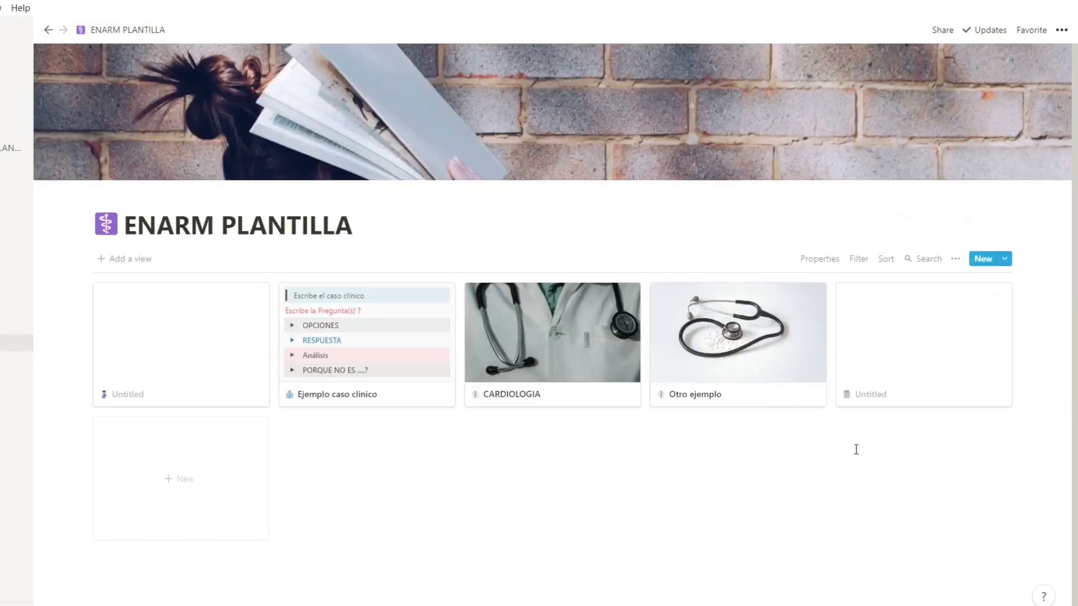
{"action": "left_click", "coordinate": [888, 348]}
{"action": "left_click", "coordinate": [991, 289]}
{"action": "left_click", "coordinate": [982, 258]}
{"action": "left_click", "coordinate": [265, 370]}
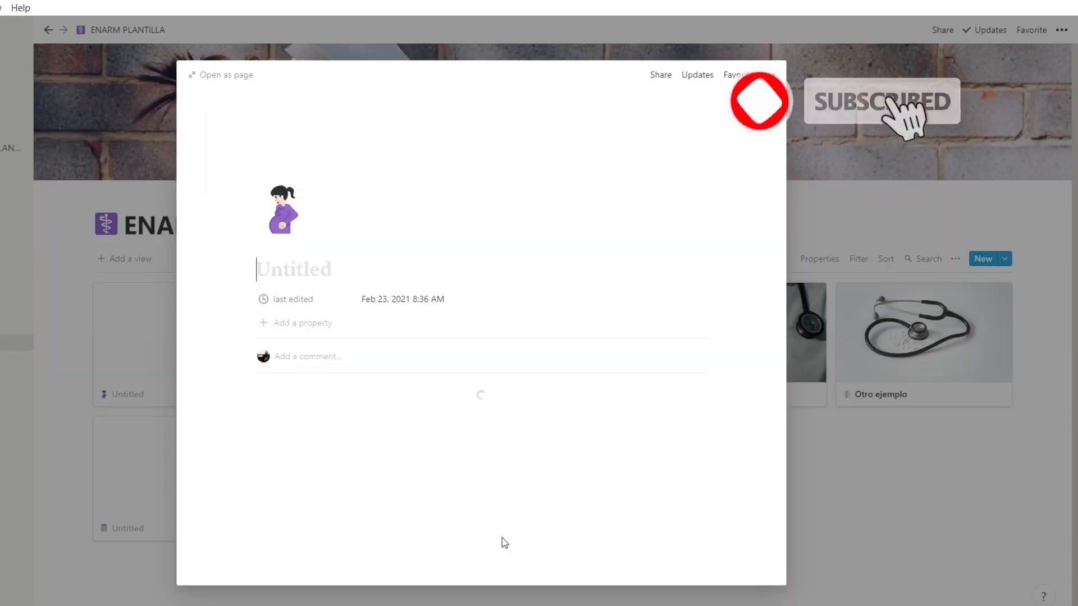
{"action": "left_click", "coordinate": [897, 551]}
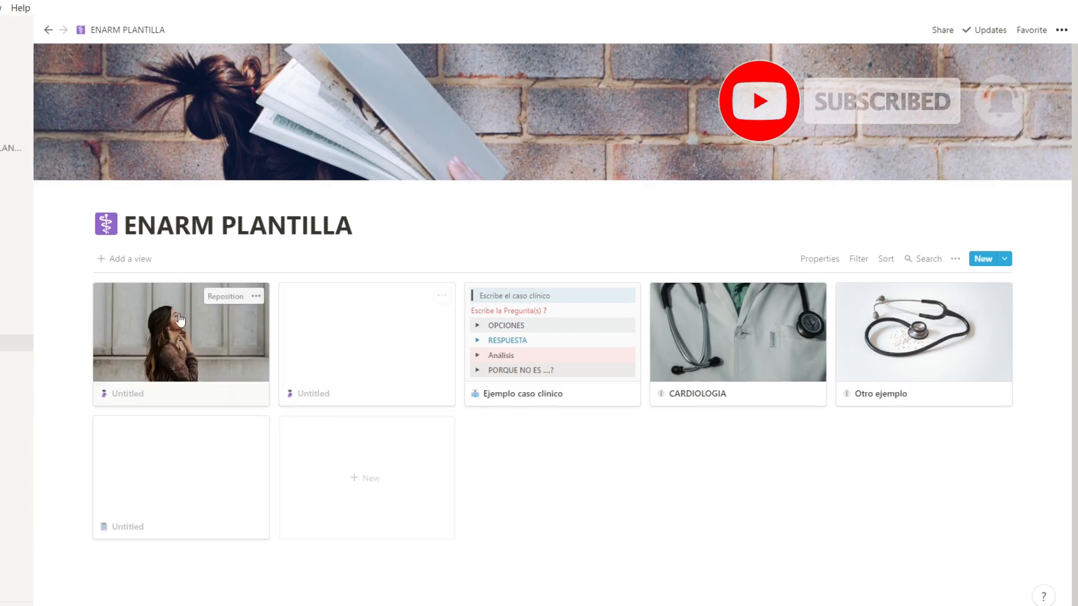
Open the first untitled GYO entry, show its inline database in Calendar view and close the entry
{"action": "left_click", "coordinate": [189, 349]}
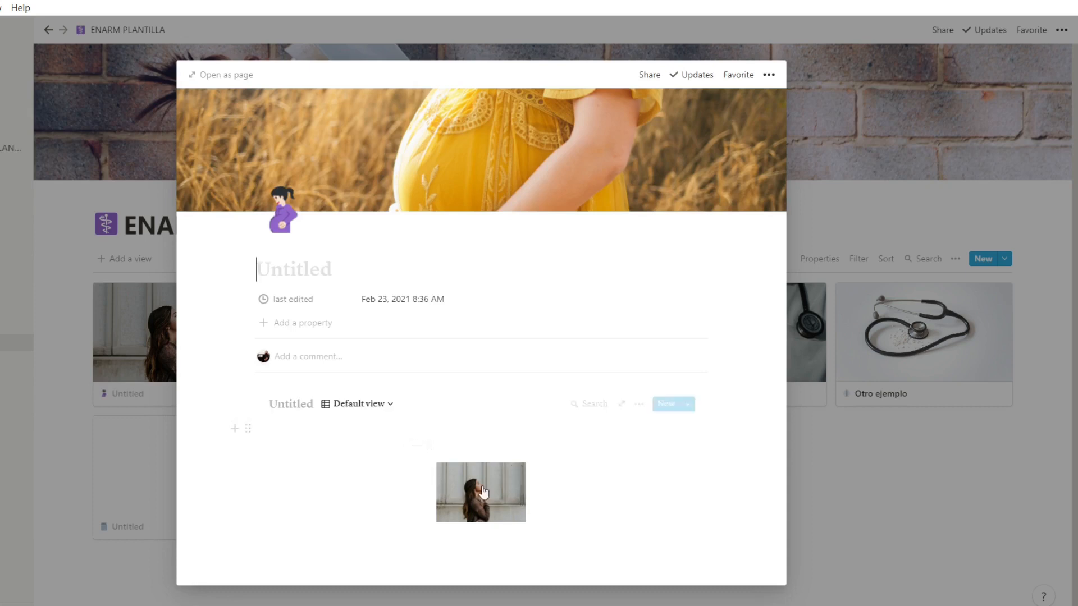
{"action": "scroll", "coordinate": [495, 470], "scroll_direction": "down", "scroll_amount": 3}
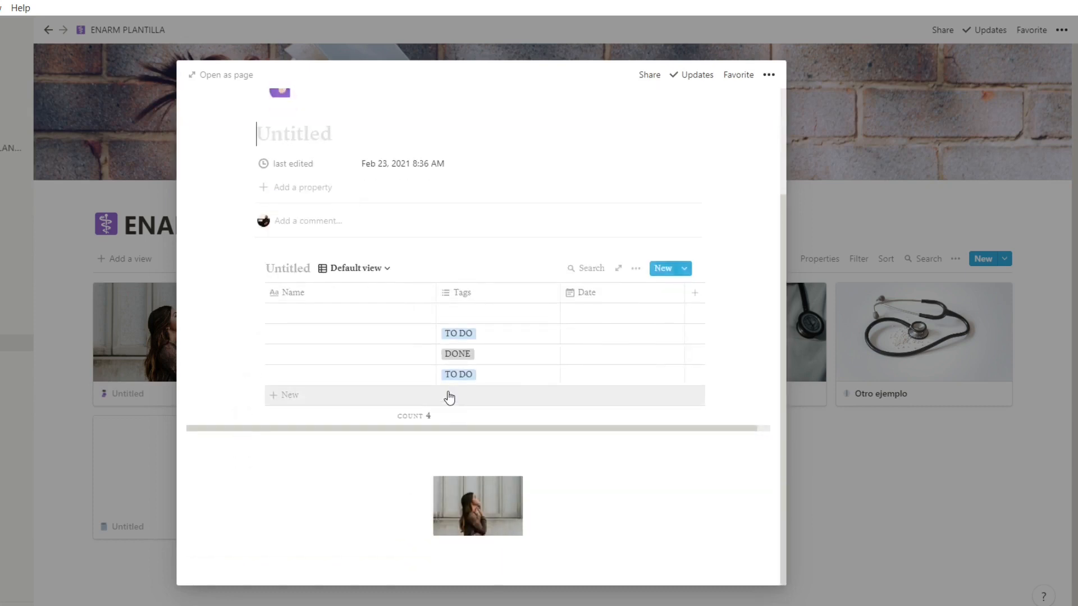
{"action": "left_click", "coordinate": [351, 269]}
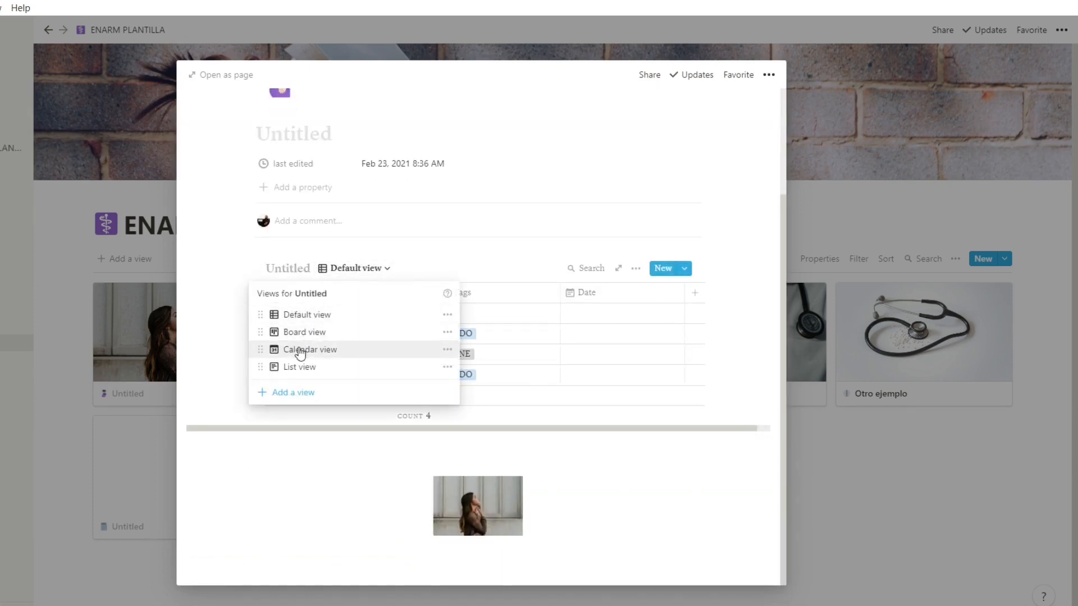
{"action": "left_click", "coordinate": [281, 350]}
{"action": "scroll", "coordinate": [493, 444], "scroll_direction": "down", "scroll_amount": 3}
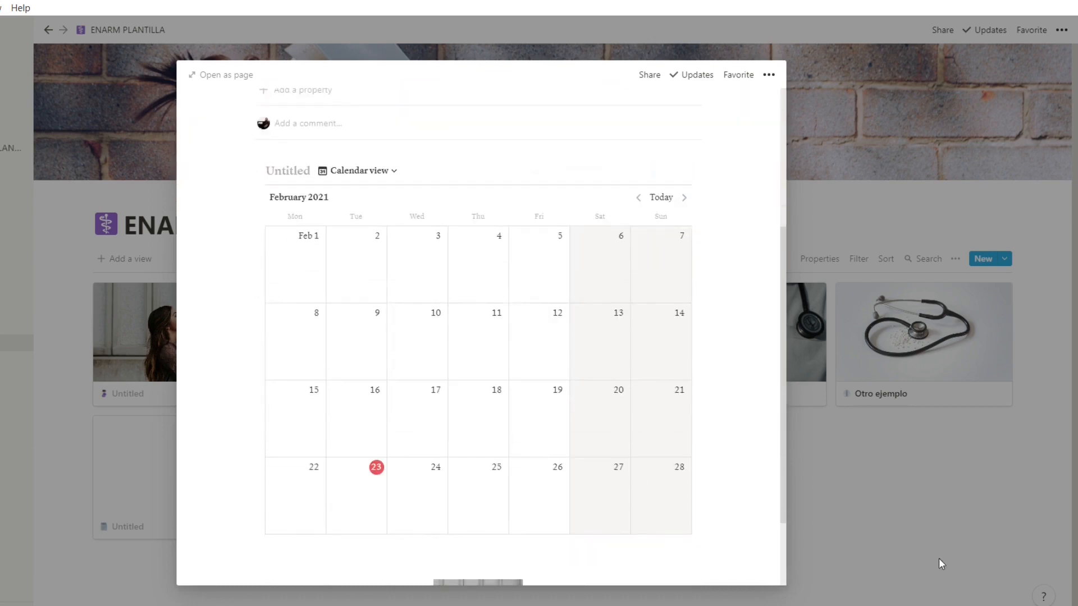
{"action": "left_click", "coordinate": [939, 558]}
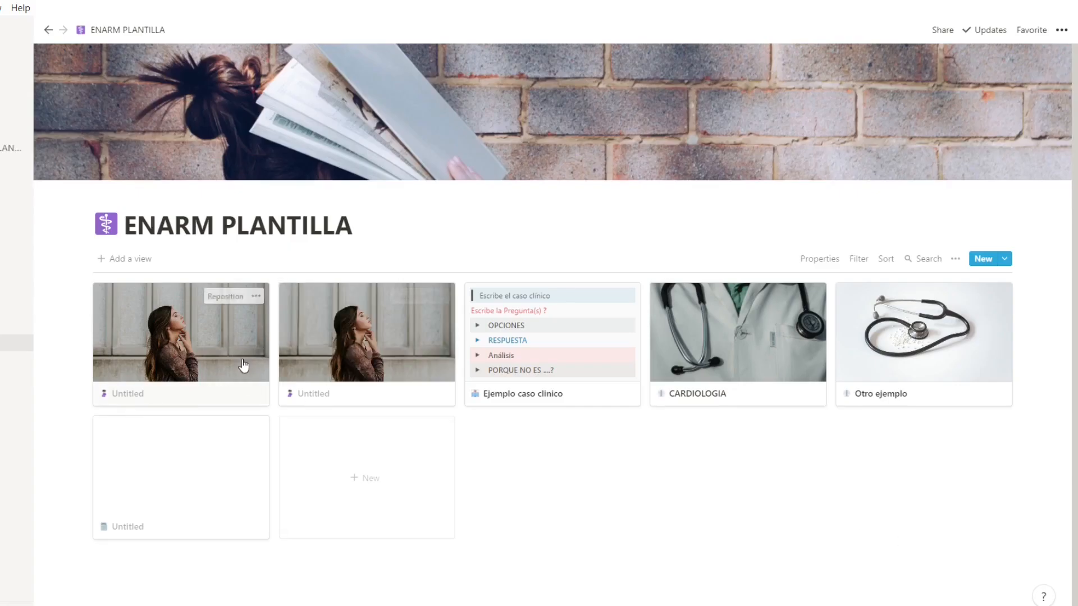
Delete the second untitled GYO entry from the gallery
{"action": "left_click", "coordinate": [442, 296]}
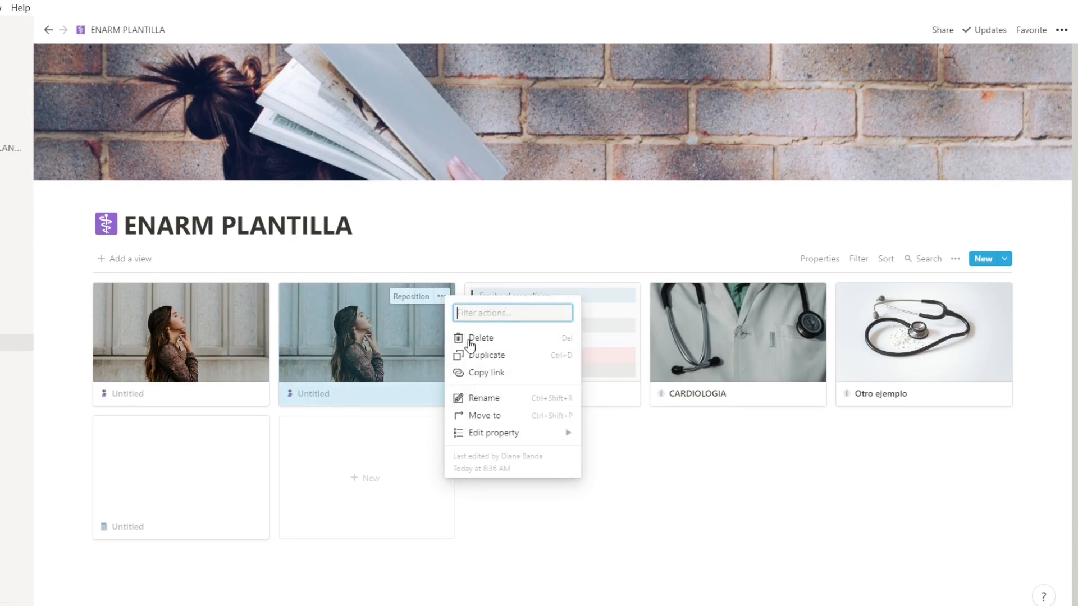
{"action": "left_click", "coordinate": [469, 343]}
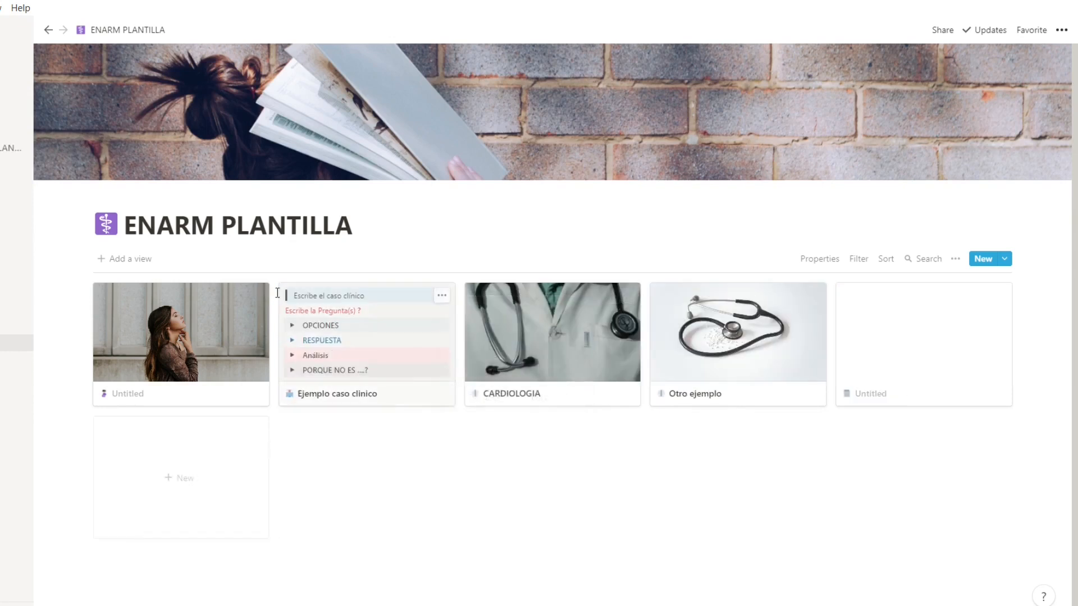
Open the remaining untitled GYO entry as a full page and switch its inline database to Board view
{"action": "left_click", "coordinate": [163, 362]}
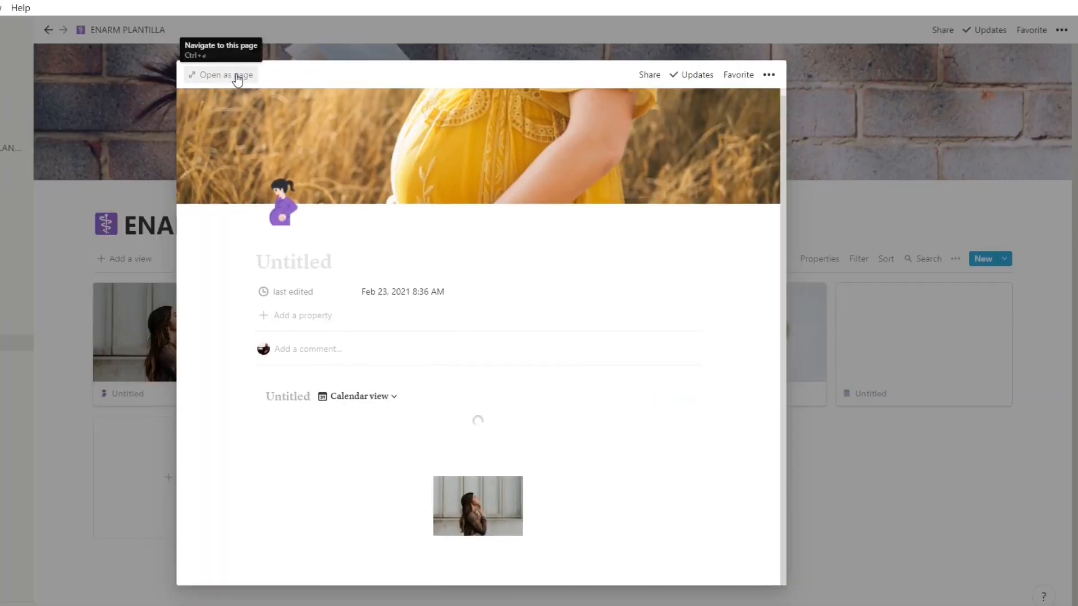
{"action": "left_click", "coordinate": [231, 77]}
{"action": "scroll", "coordinate": [354, 403], "scroll_direction": "down", "scroll_amount": 3}
{"action": "left_click", "coordinate": [191, 266]}
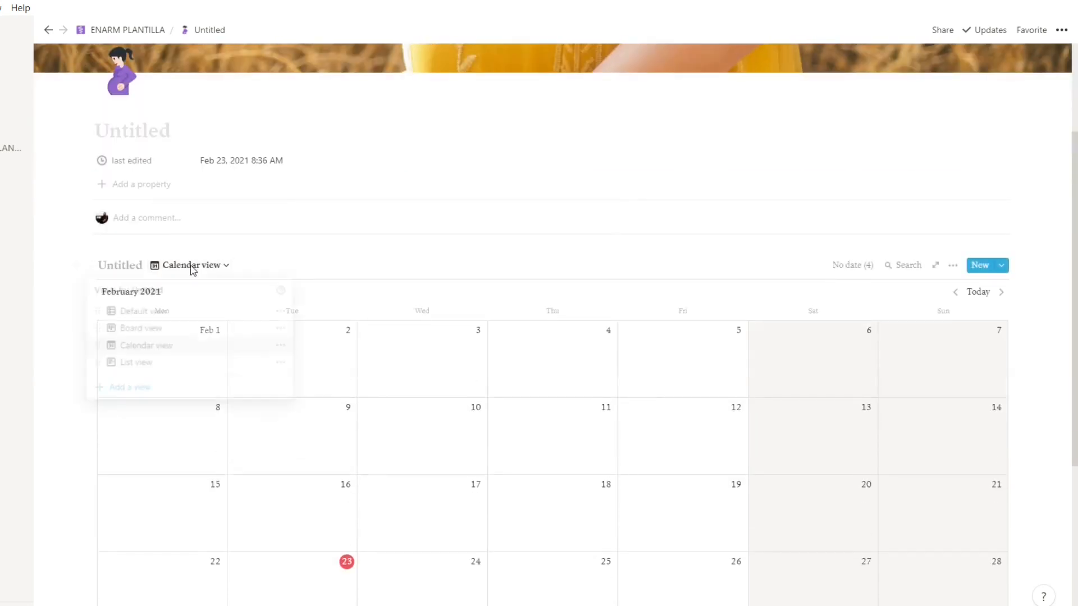
{"action": "left_click", "coordinate": [139, 329]}
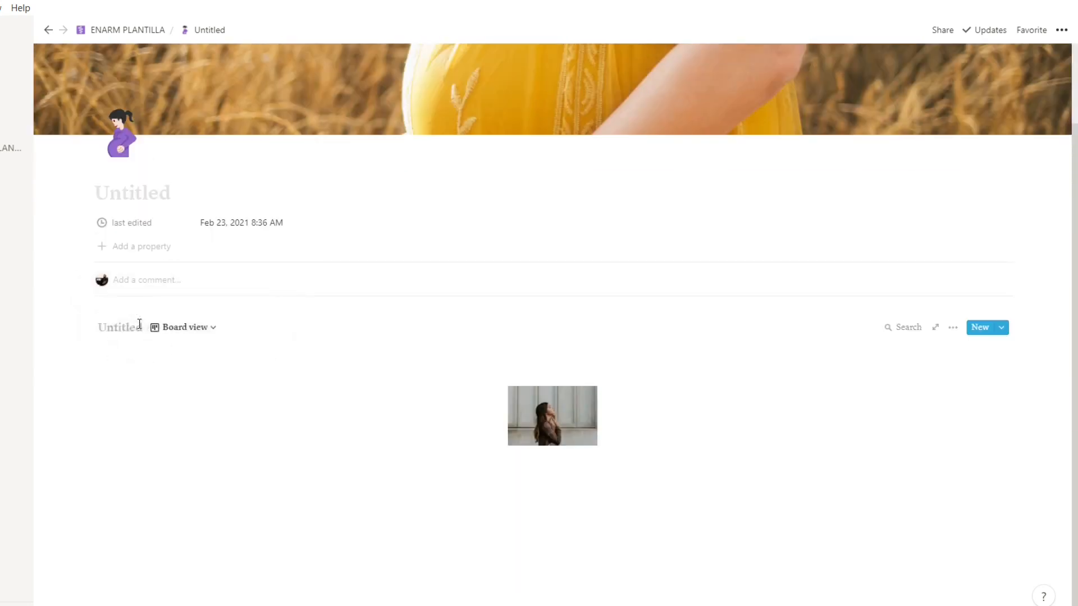
{"action": "scroll", "coordinate": [264, 139], "scroll_direction": "down", "scroll_amount": 1}
Return to ENARM PLANTILLA and reorder the gallery as Ejemplo caso clínico, CARDIOLOGIA, Otro ejemplo, followed by the untitled GYO entry
{"action": "left_click", "coordinate": [132, 31]}
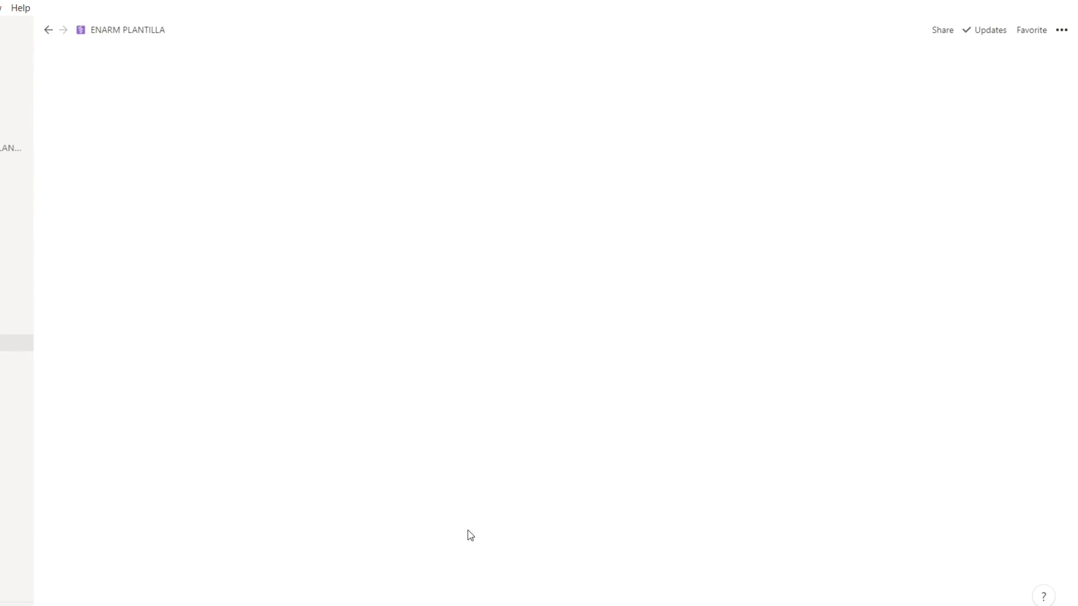
{"action": "left_click_drag", "start_coordinate": [355, 341], "coordinate": [120, 312]}
{"action": "left_click_drag", "start_coordinate": [389, 365], "coordinate": [685, 425]}
{"action": "left_click_drag", "start_coordinate": [749, 377], "coordinate": [541, 452]}
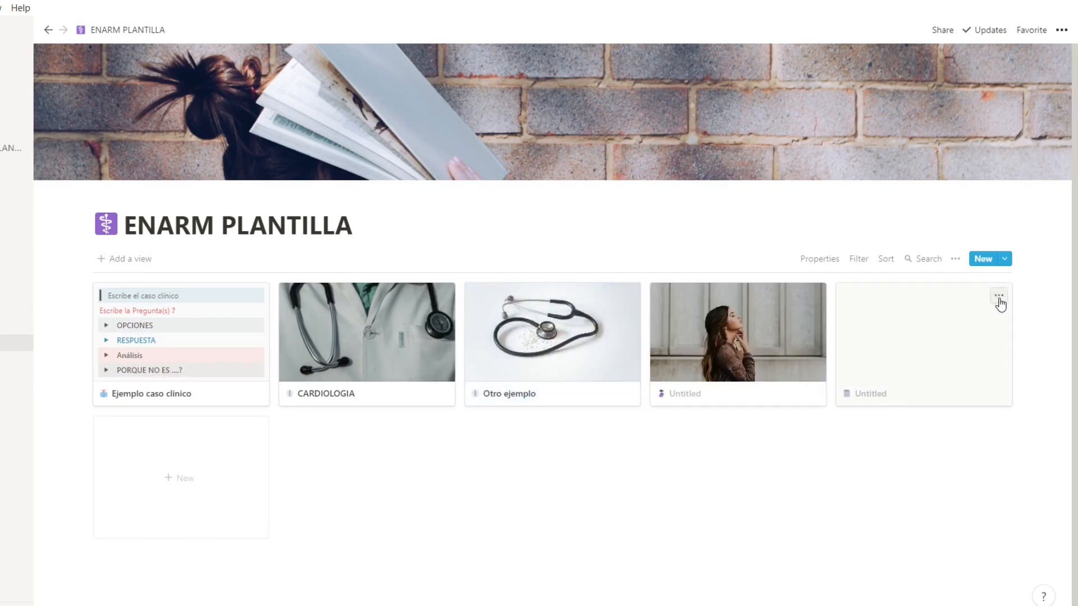
{"action": "left_click_drag", "start_coordinate": [578, 303], "coordinate": [516, 328]}
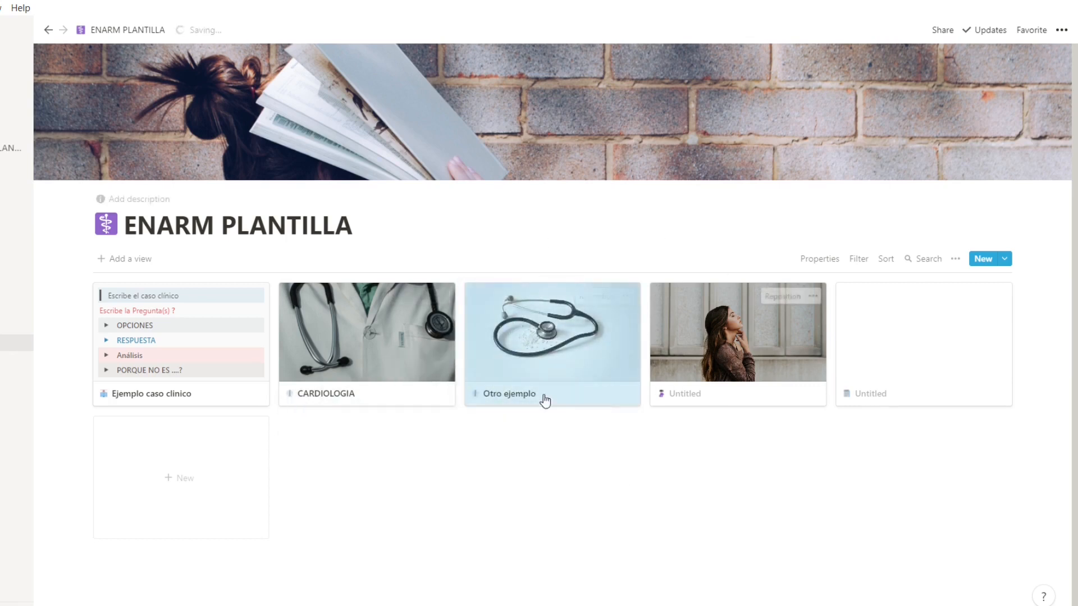
Delete the GYO template from the ENARM PLANTILLA templates and confirm the deletion
{"action": "left_click", "coordinate": [1005, 260]}
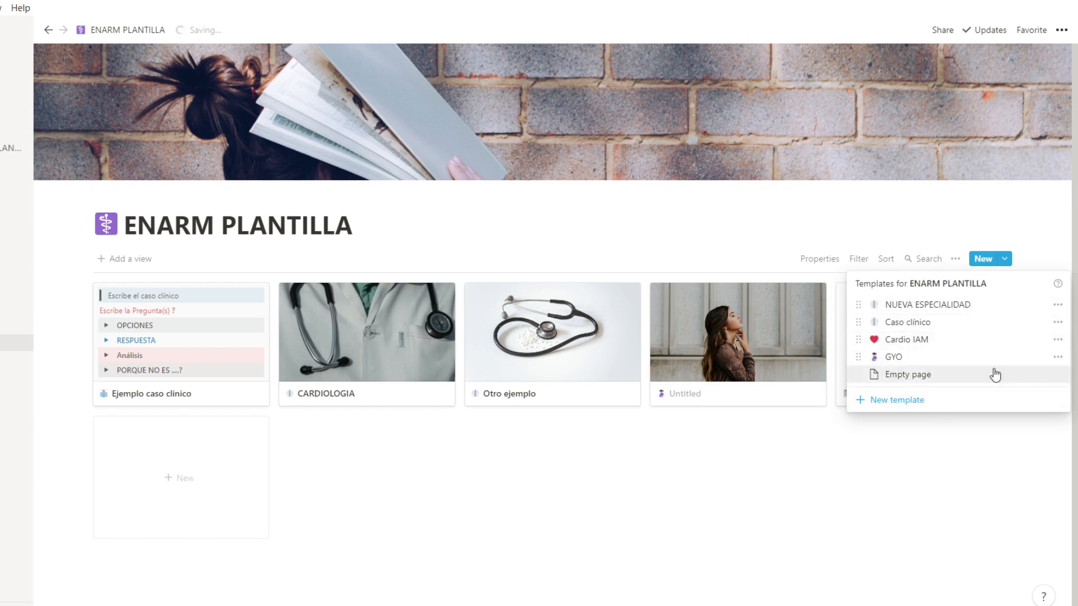
{"action": "left_click", "coordinate": [1057, 357]}
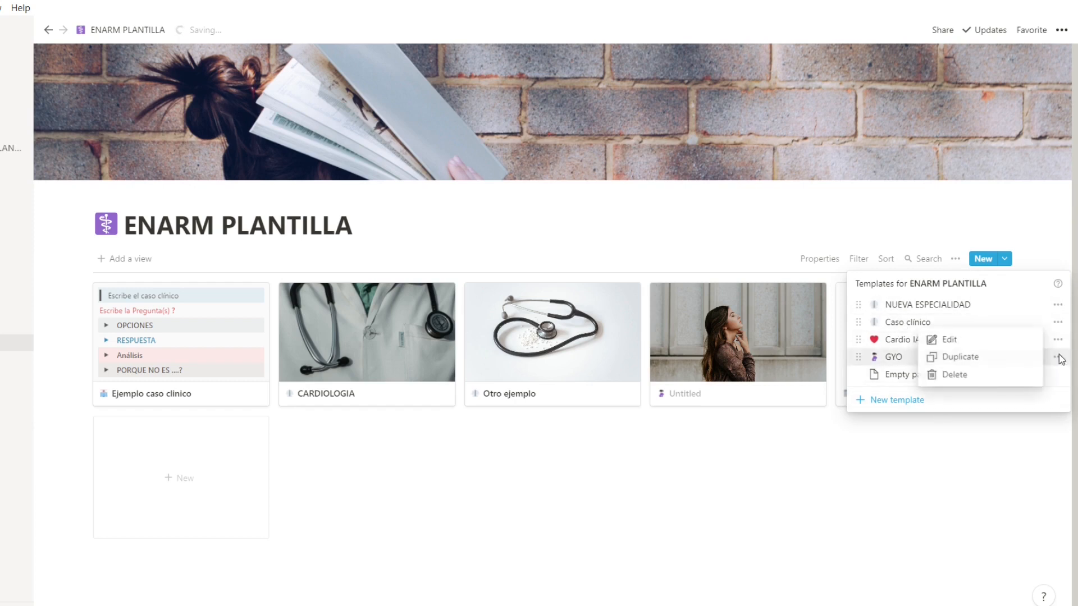
{"action": "left_click", "coordinate": [955, 375]}
{"action": "left_click", "coordinate": [514, 334]}
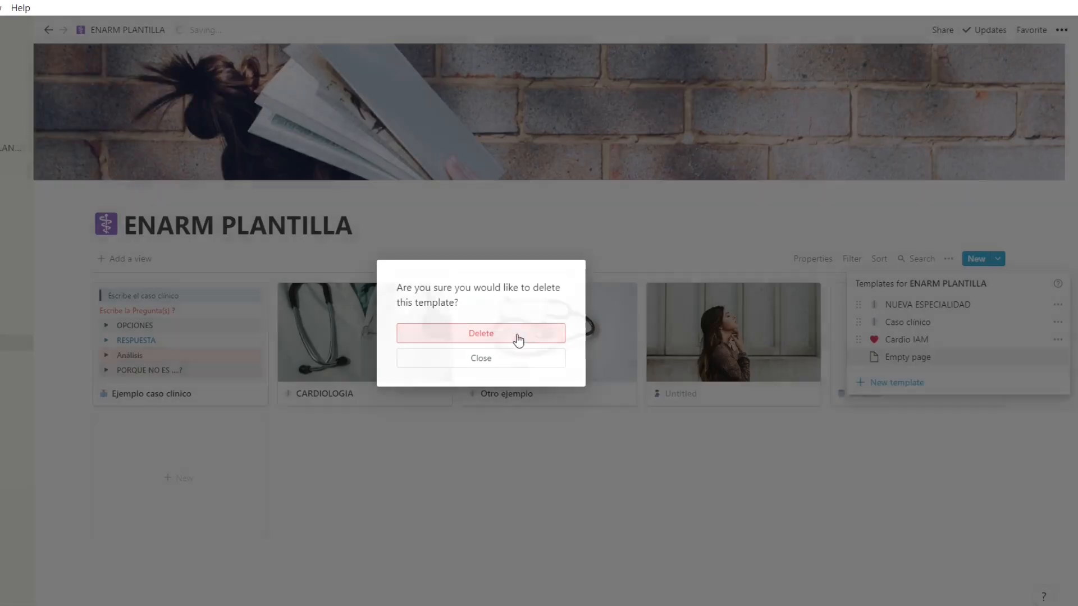
Delete the Cardio IAM template from the ENARM PLANTILLA templates and confirm the deletion
{"action": "left_click", "coordinate": [1058, 340]}
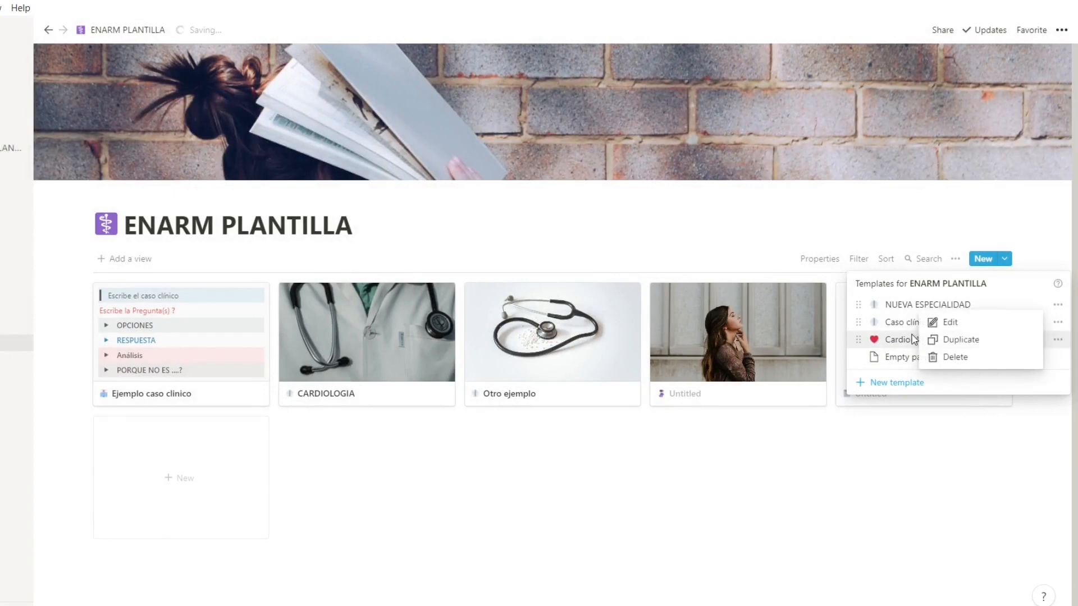
{"action": "left_click", "coordinate": [961, 358]}
{"action": "left_click", "coordinate": [493, 335]}
{"action": "left_click", "coordinate": [543, 482]}
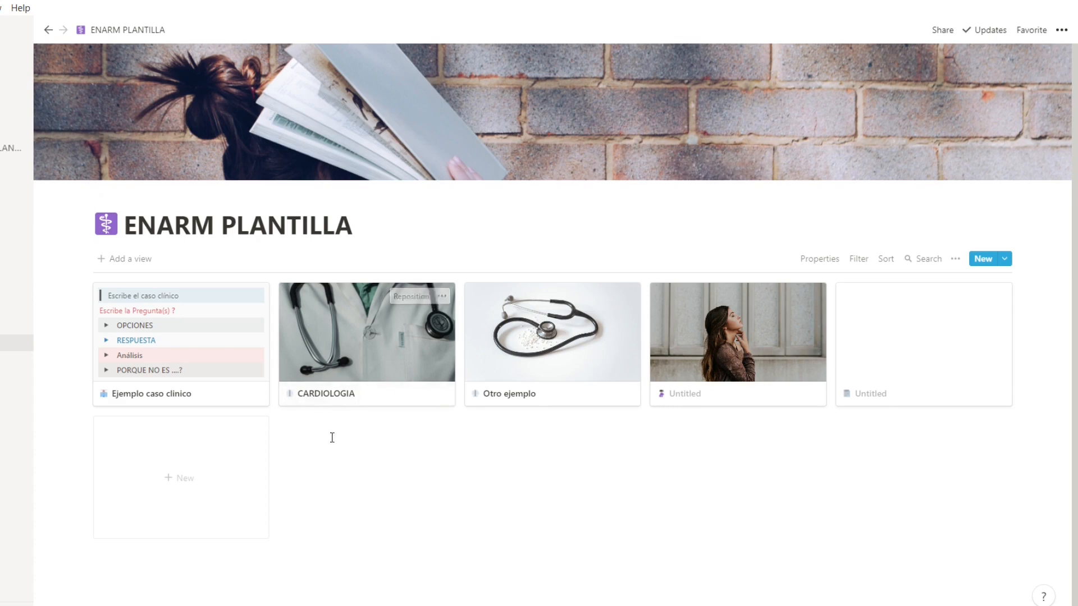
Open the last untitled gallery entry as a full page, start it empty and paste the copied ENARM PLANTILLA gallery screenshot into its body
{"action": "scroll", "coordinate": [352, 465], "scroll_direction": "down", "scroll_amount": 1}
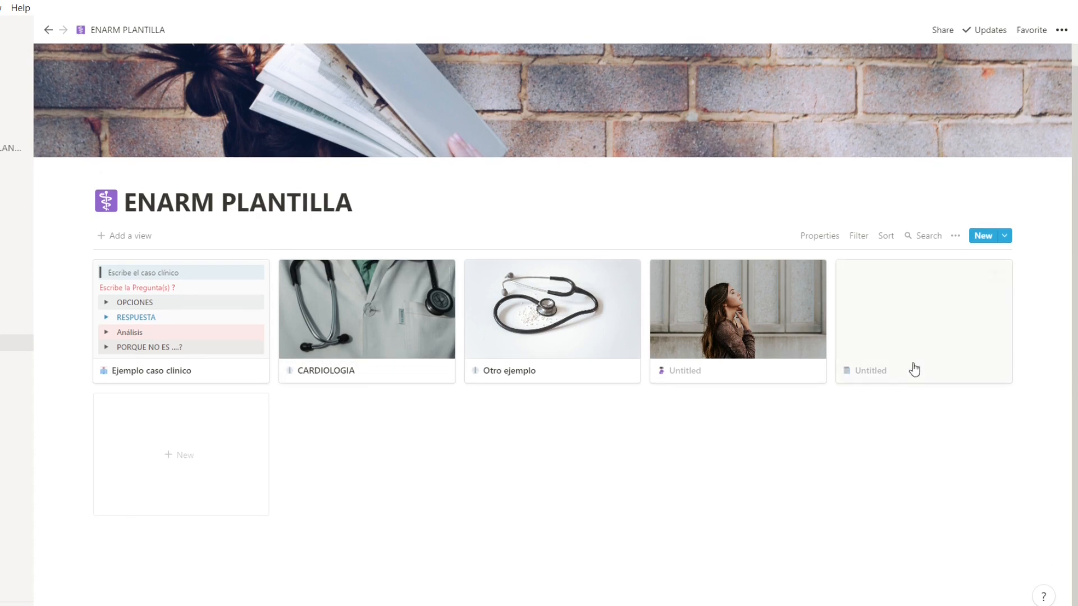
{"action": "left_click", "coordinate": [881, 321]}
{"action": "left_click", "coordinate": [239, 74]}
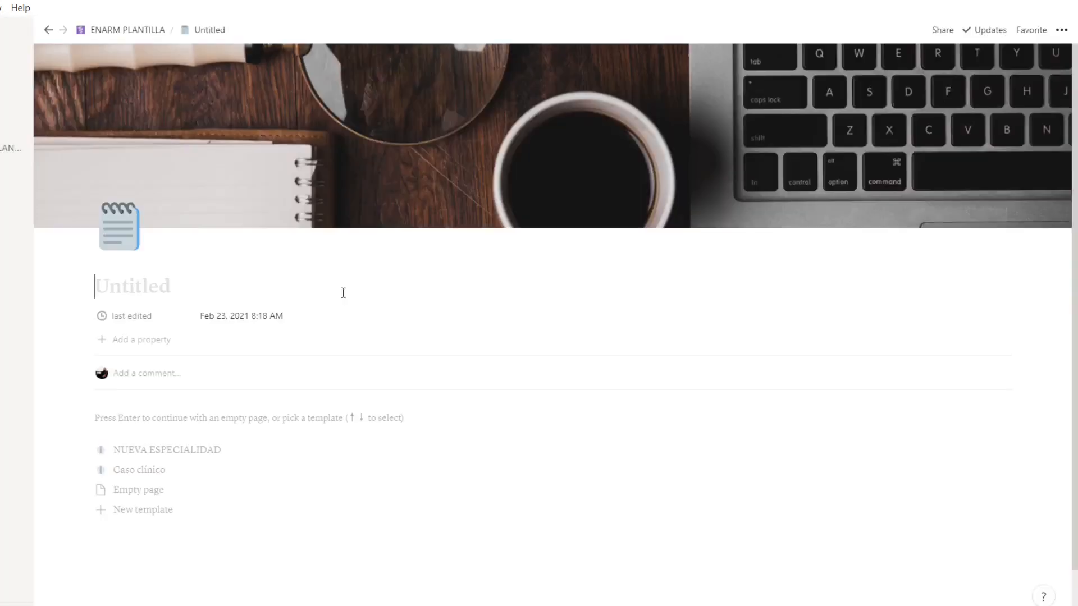
{"action": "key", "text": "Return"}
{"action": "key", "text": "ctrl+v"}
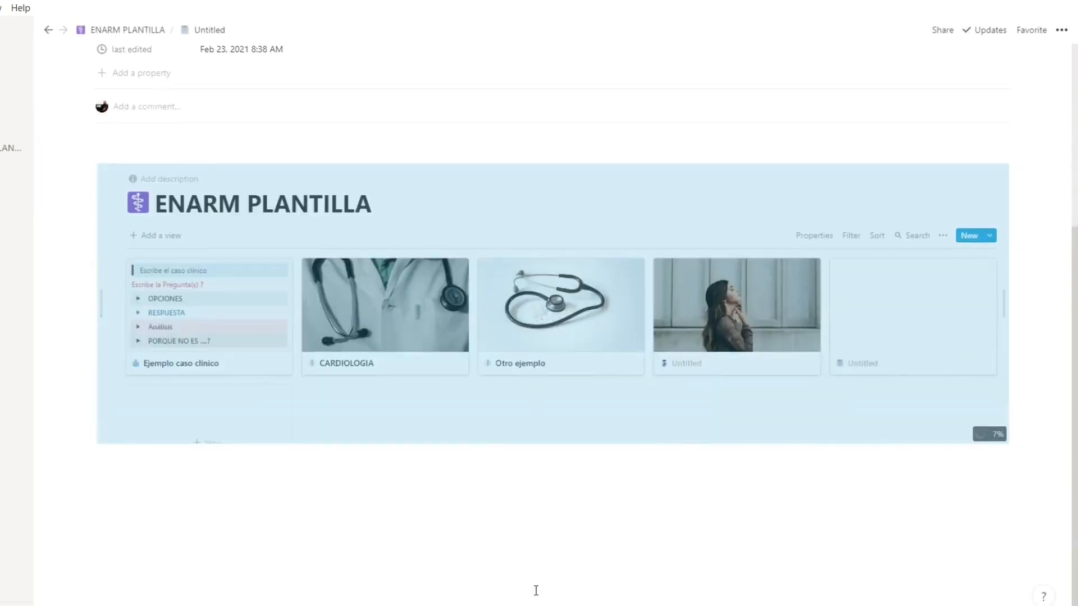
{"action": "left_click", "coordinate": [534, 573]}
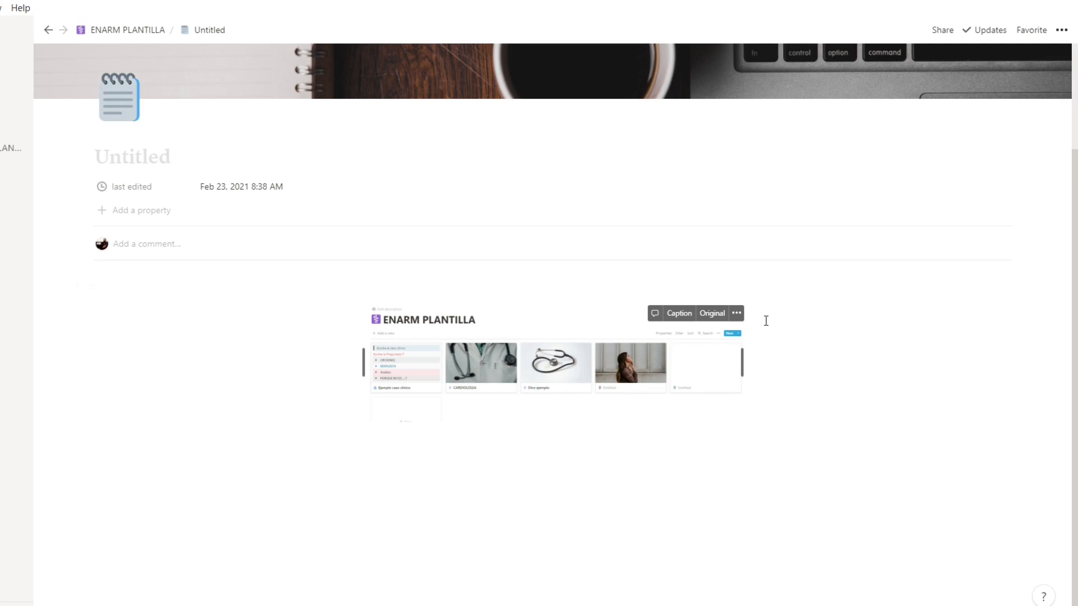
Try a wider size for the pasted gallery image, and reduce it to a medium width centred on the page
{"action": "left_click_drag", "start_coordinate": [741, 365], "coordinate": [947, 397]}
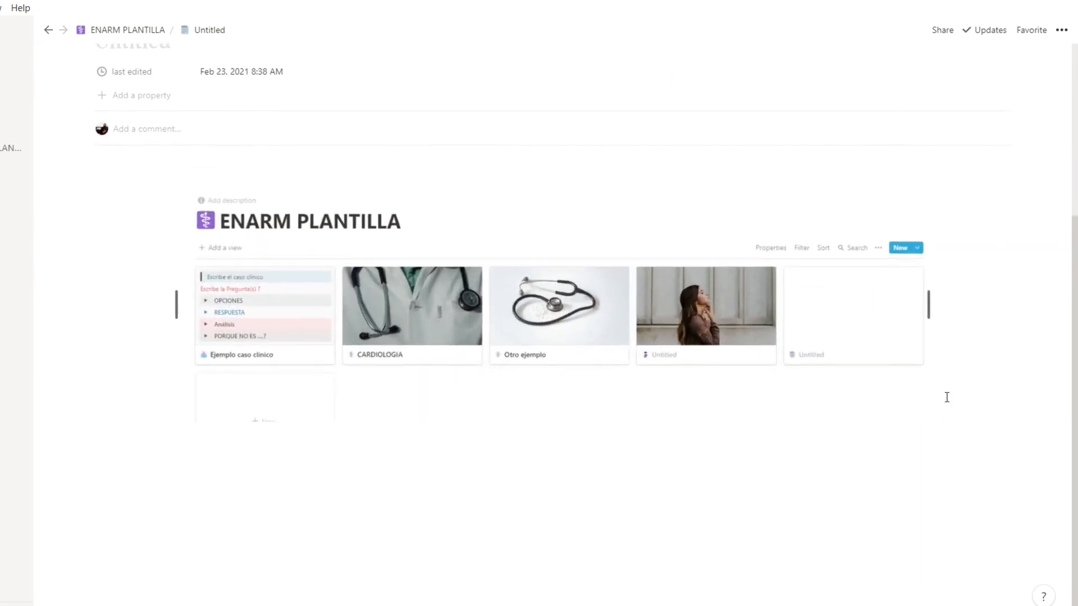
{"action": "left_click", "coordinate": [799, 482]}
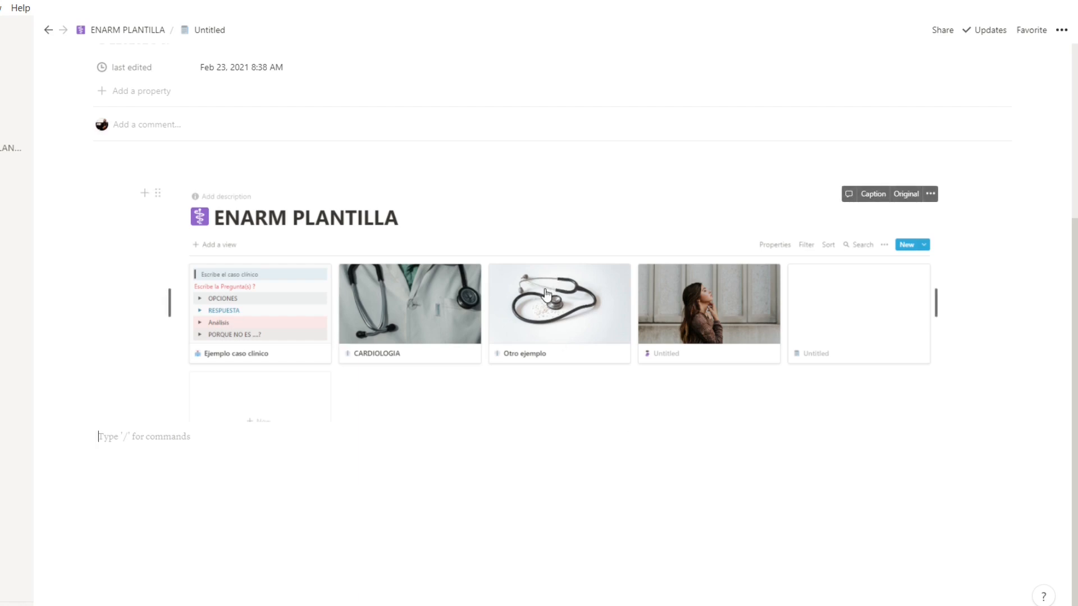
{"action": "left_click_drag", "start_coordinate": [935, 303], "coordinate": [814, 340]}
{"action": "left_click_drag", "start_coordinate": [279, 265], "coordinate": [178, 290]}
Add a text line reading RESUMEN below the gallery image, followed by an empty line
{"action": "left_click", "coordinate": [271, 446]}
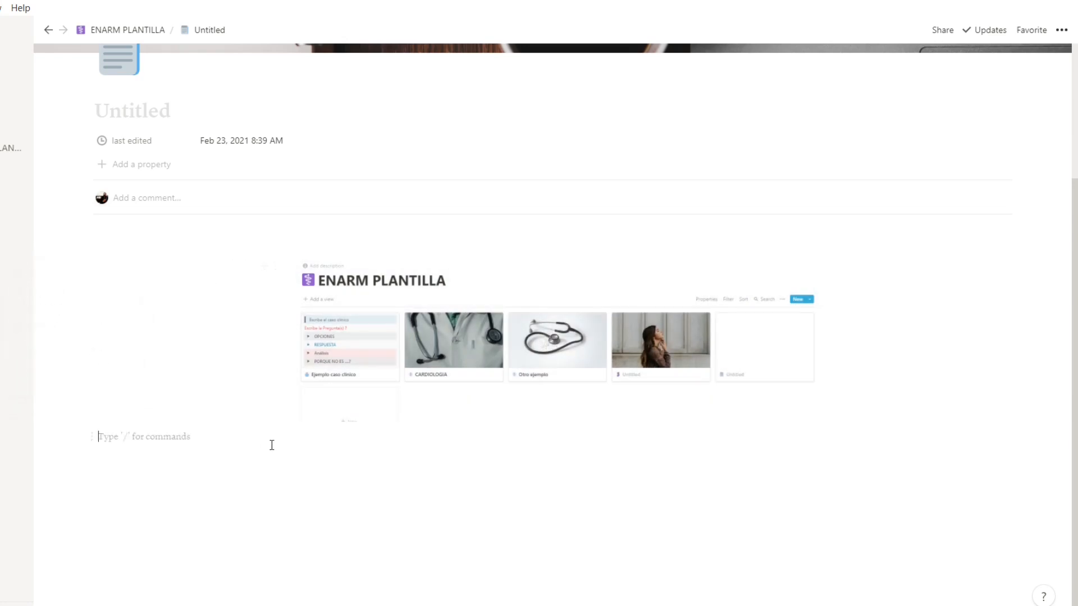
{"action": "type", "text": "RESUMEN"}
{"action": "key", "text": "Return"}
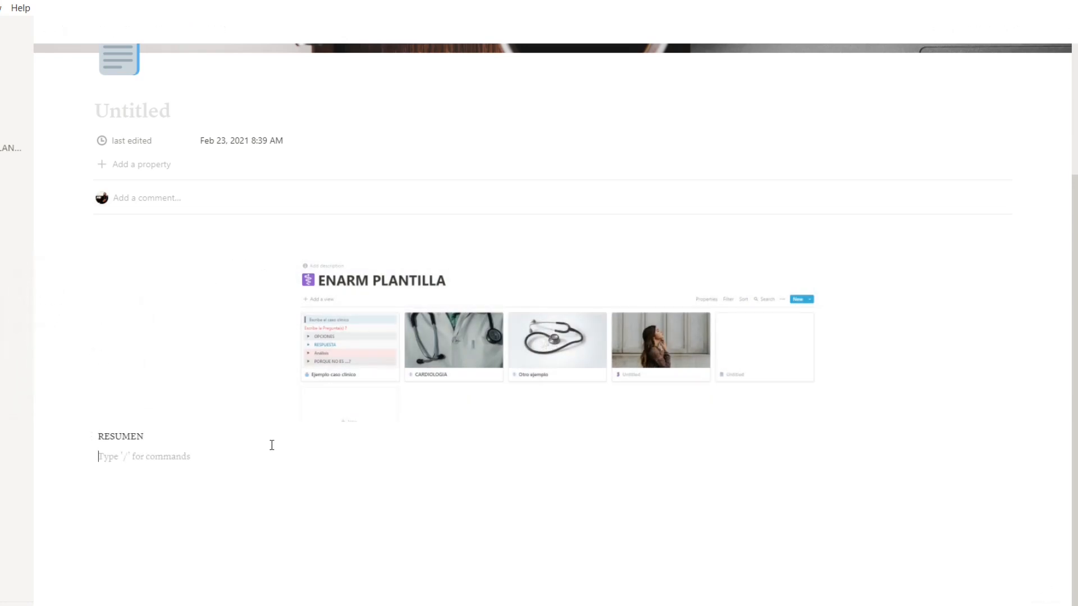
Place the gallery image in a column beside the empty line under RESUMEN, and narrow the empty line's column to give the image more width
{"action": "left_click_drag", "start_coordinate": [277, 266], "coordinate": [1023, 450]}
{"action": "left_click", "coordinate": [488, 428]}
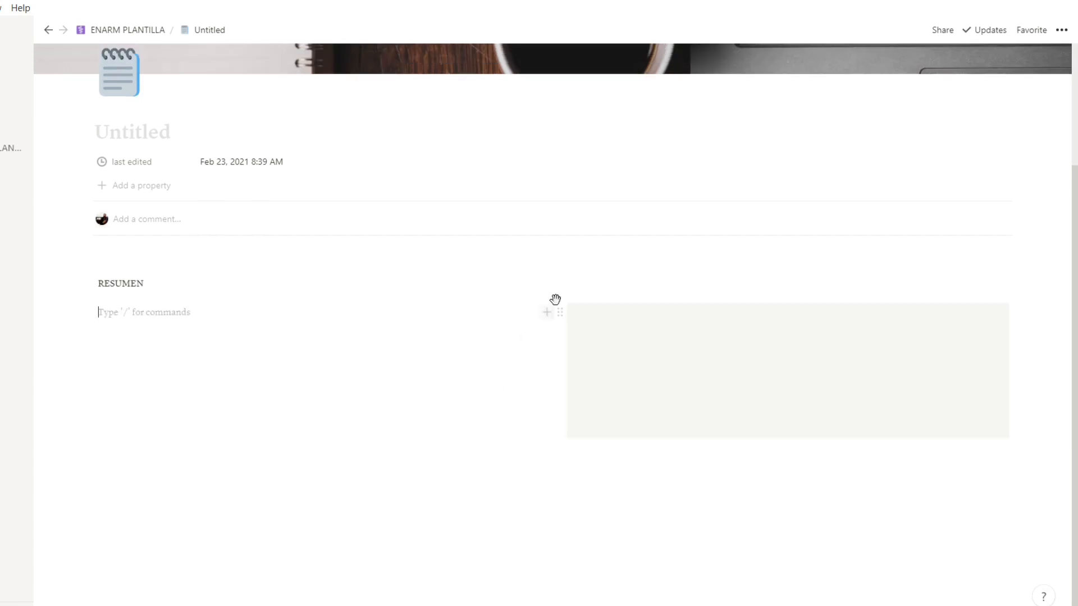
{"action": "left_click_drag", "start_coordinate": [554, 298], "coordinate": [373, 296]}
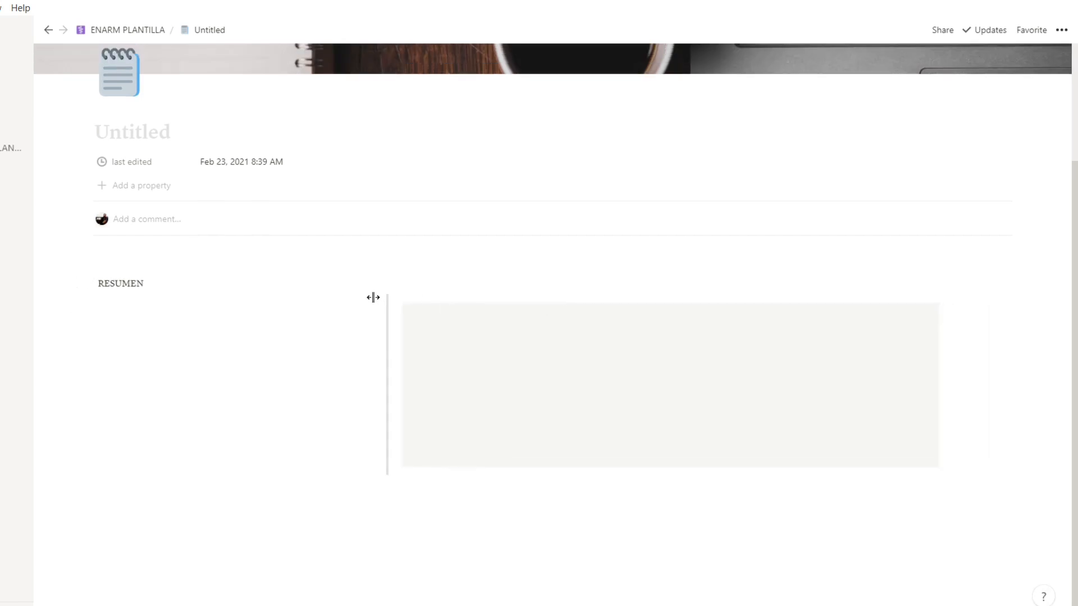
{"action": "left_click", "coordinate": [563, 517]}
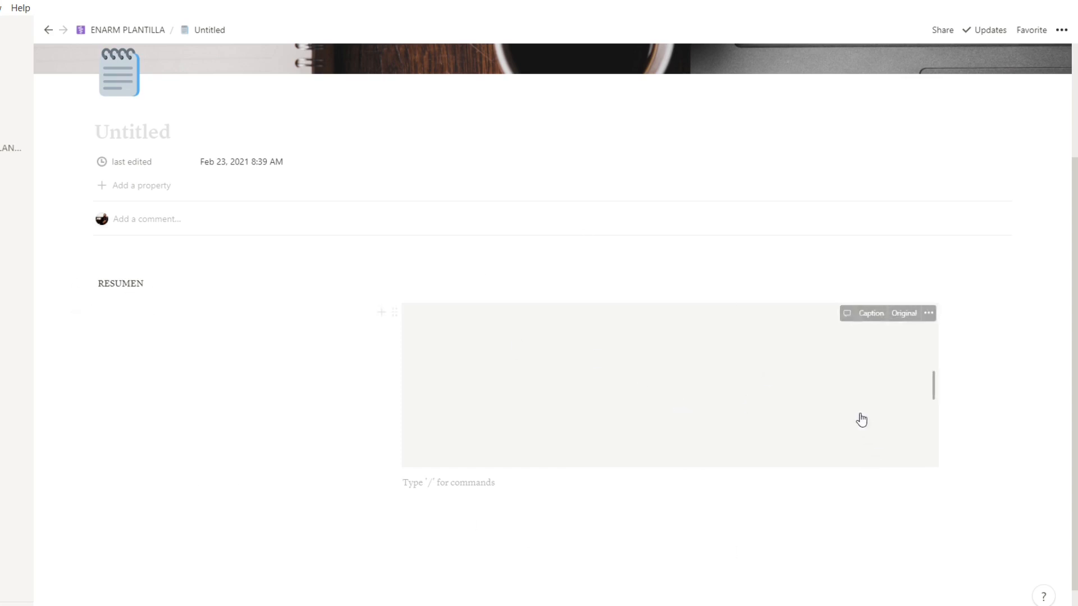
Write PREGUNTAS on the empty line beside the gallery image and turn it into a toggle list
{"action": "scroll", "coordinate": [600, 292], "scroll_direction": "down", "scroll_amount": 1}
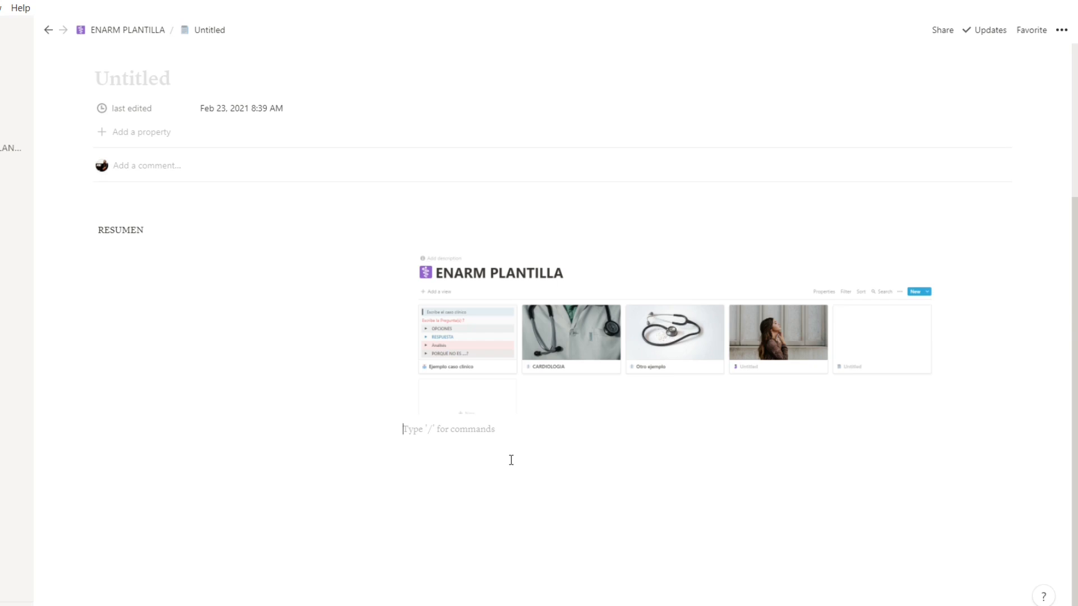
{"action": "left_click", "coordinate": [168, 251]}
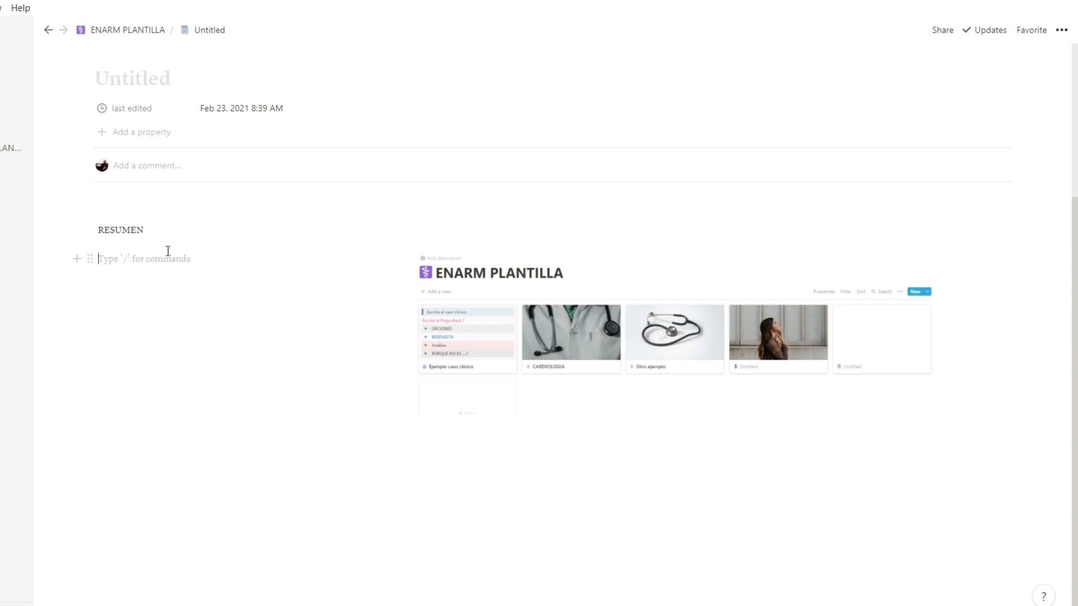
{"action": "type", "text": "PREGUNTAS"}
{"action": "key", "text": "ctrl+shift+7"}
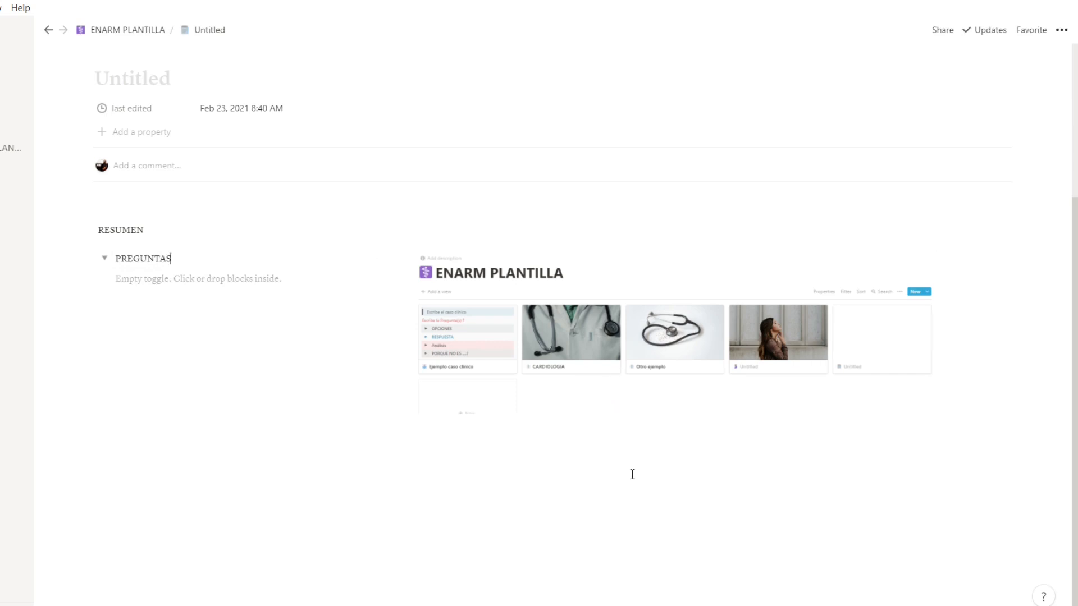
{"action": "left_click", "coordinate": [580, 397]}
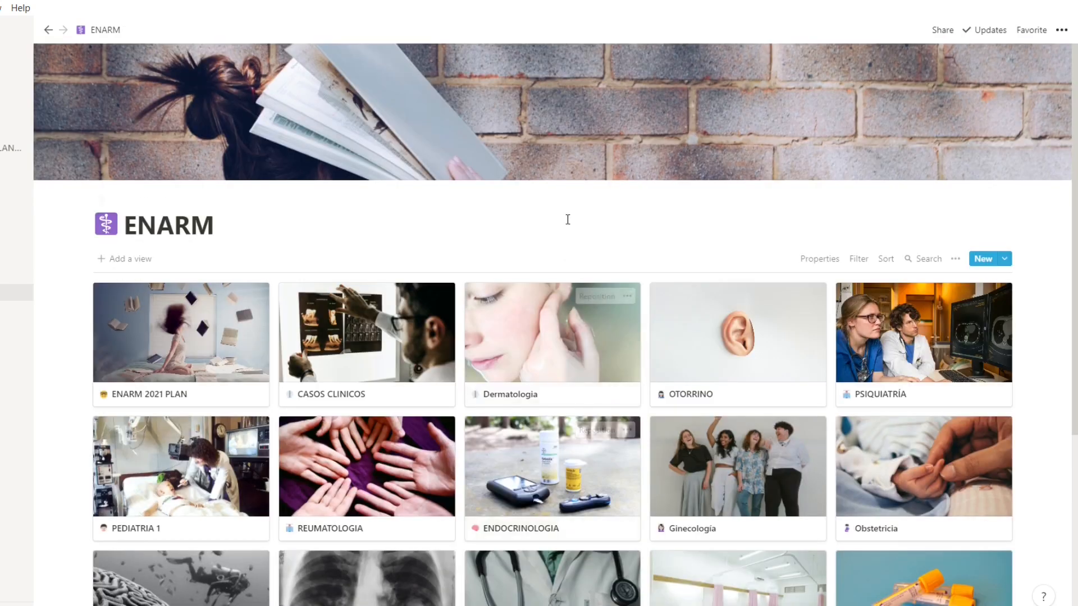
Open the TOC/Dismórfico corporal/ Impulsos page from ENARM's Psiquiatría and reorder its properties, keeping Notion above Review and moving URL to the end
{"action": "scroll", "coordinate": [568, 202], "scroll_direction": "down", "scroll_amount": 1}
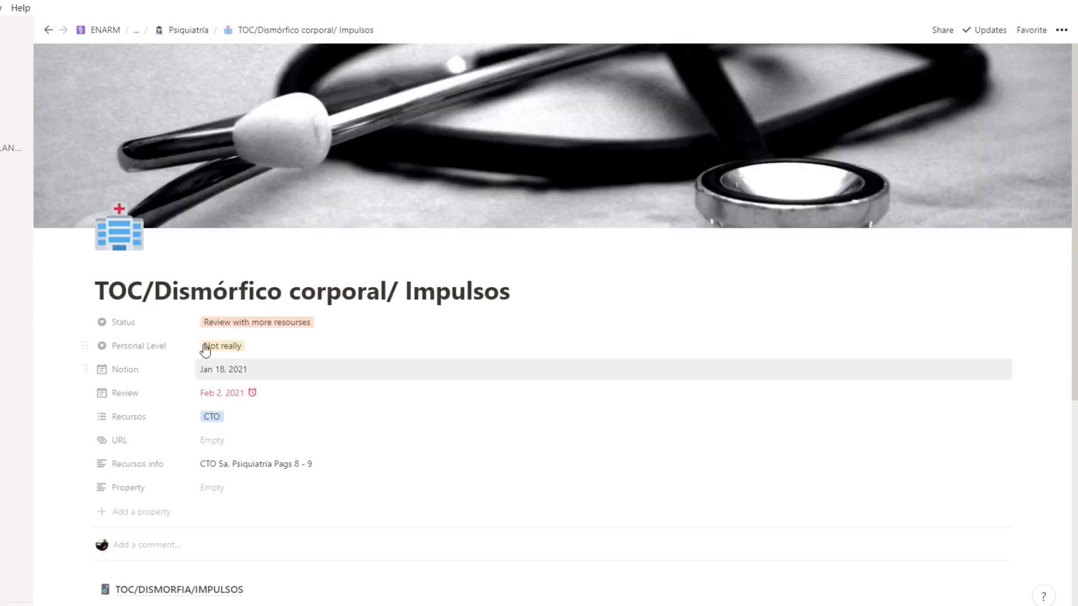
{"action": "left_click_drag", "start_coordinate": [211, 369], "coordinate": [229, 428]}
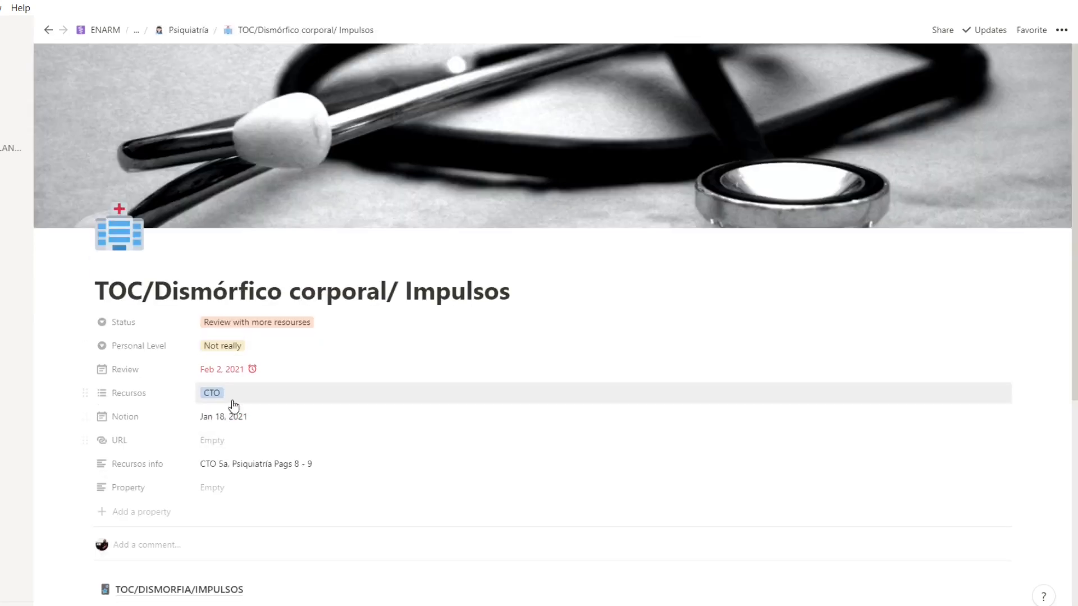
{"action": "left_click_drag", "start_coordinate": [152, 419], "coordinate": [149, 374]}
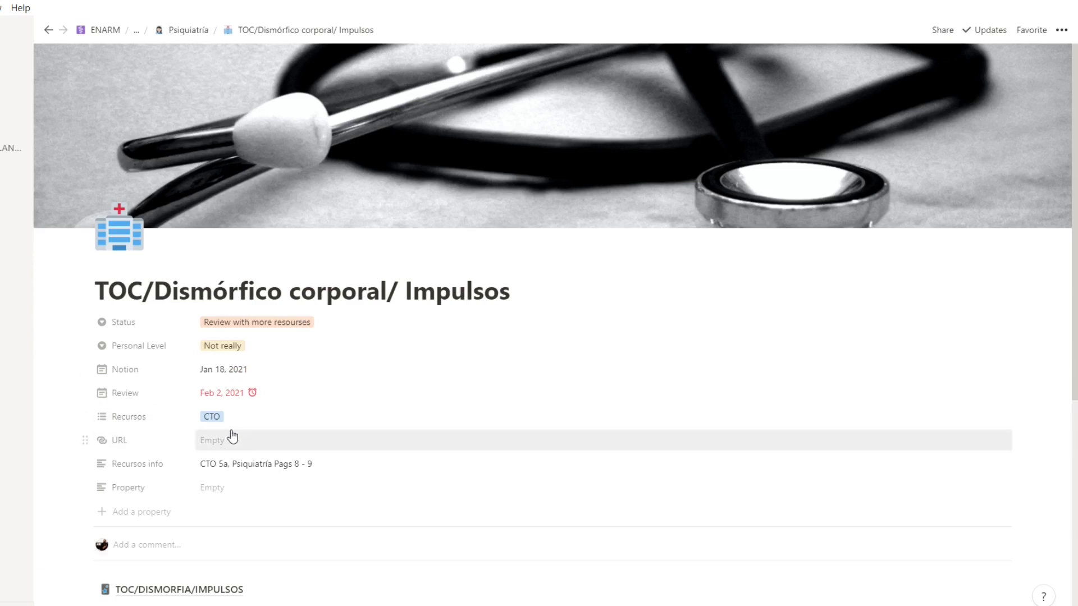
{"action": "left_click_drag", "start_coordinate": [129, 442], "coordinate": [135, 503]}
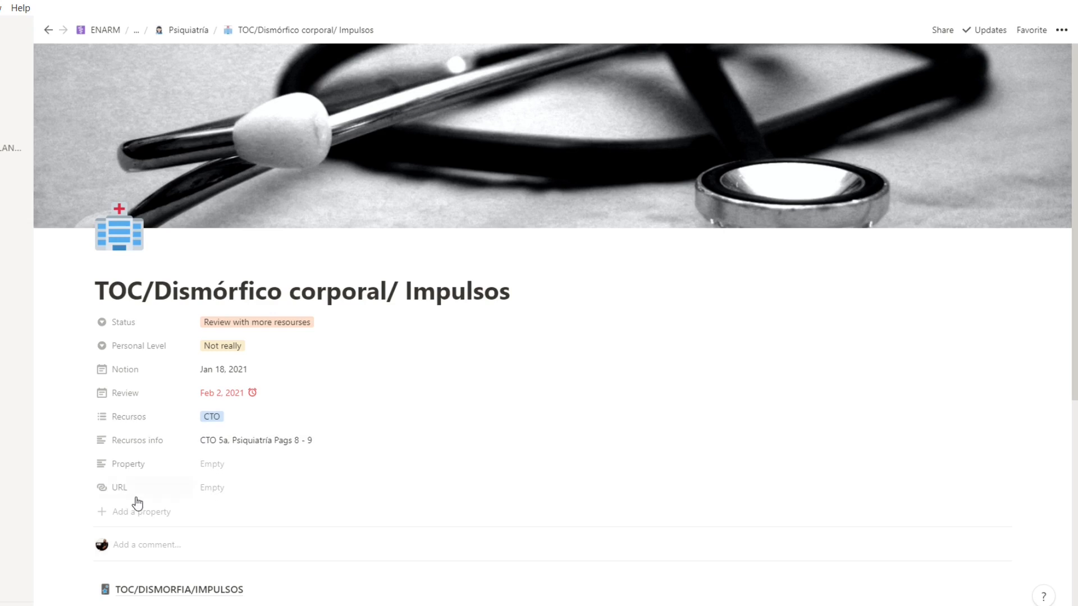
Delete the empty text property named Property from the TOC/Dismórfico corporal/ Impulsos page and confirm the deletion
{"action": "left_click", "coordinate": [84, 465]}
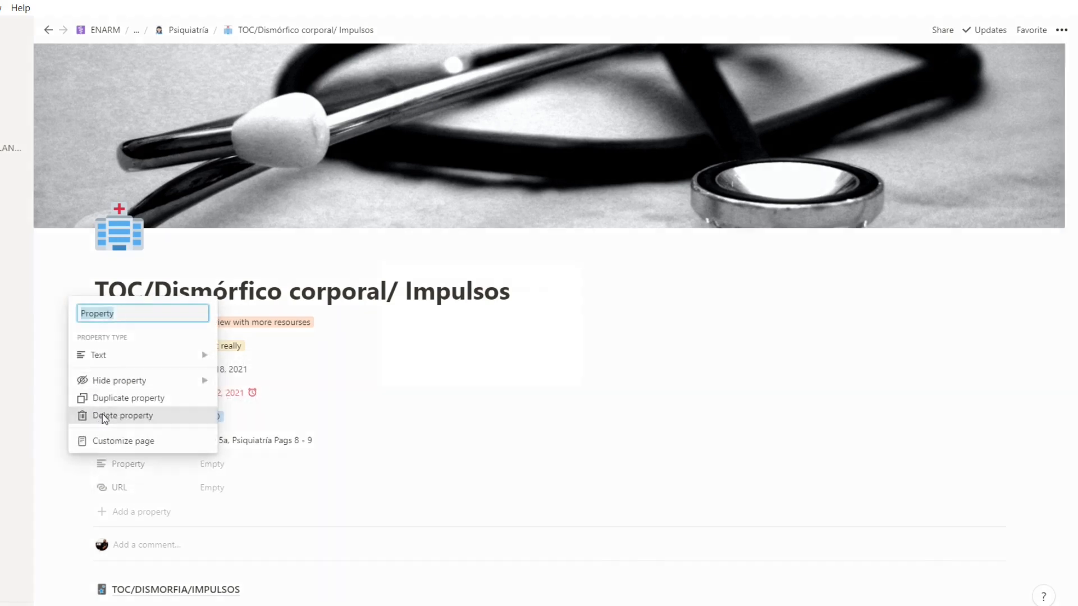
{"action": "left_click", "coordinate": [78, 415]}
{"action": "left_click", "coordinate": [443, 344]}
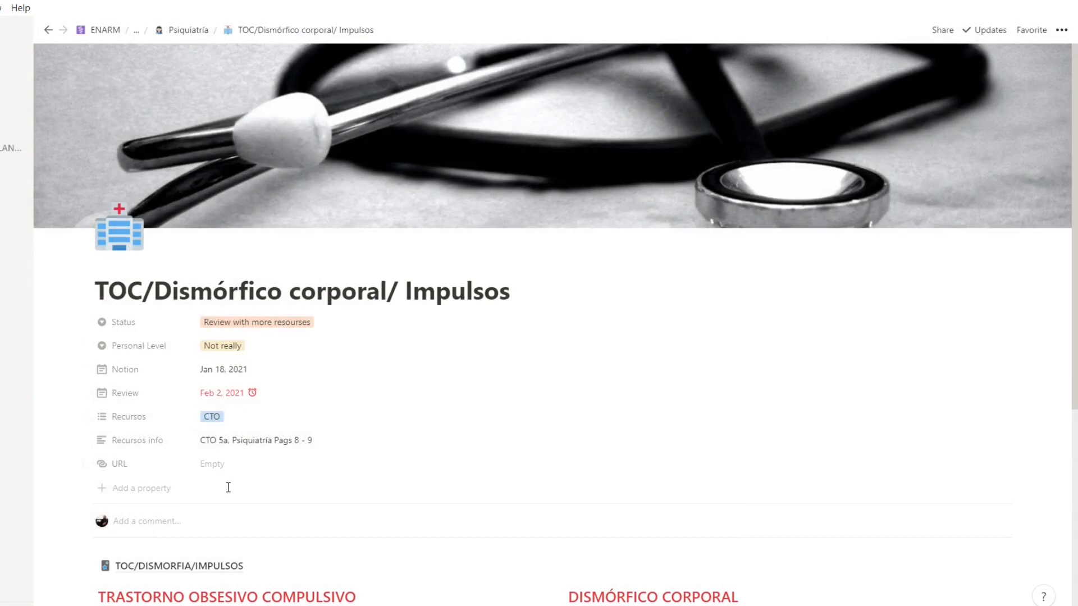
Look over the Personal Level property and the notes of the TOC/Dismórfico corporal/ Impulsos page, and return to the ENARM gallery
{"action": "left_click", "coordinate": [243, 349]}
{"action": "left_click", "coordinate": [267, 469]}
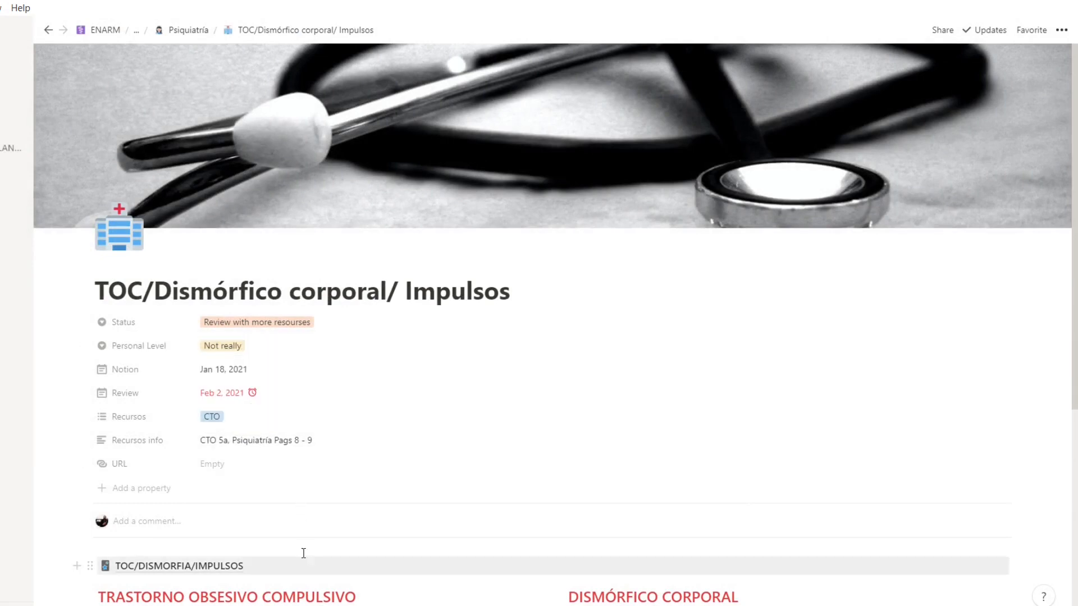
{"action": "scroll", "coordinate": [342, 400], "scroll_direction": "down", "scroll_amount": 6}
{"action": "scroll", "coordinate": [383, 508], "scroll_direction": "up", "scroll_amount": 6}
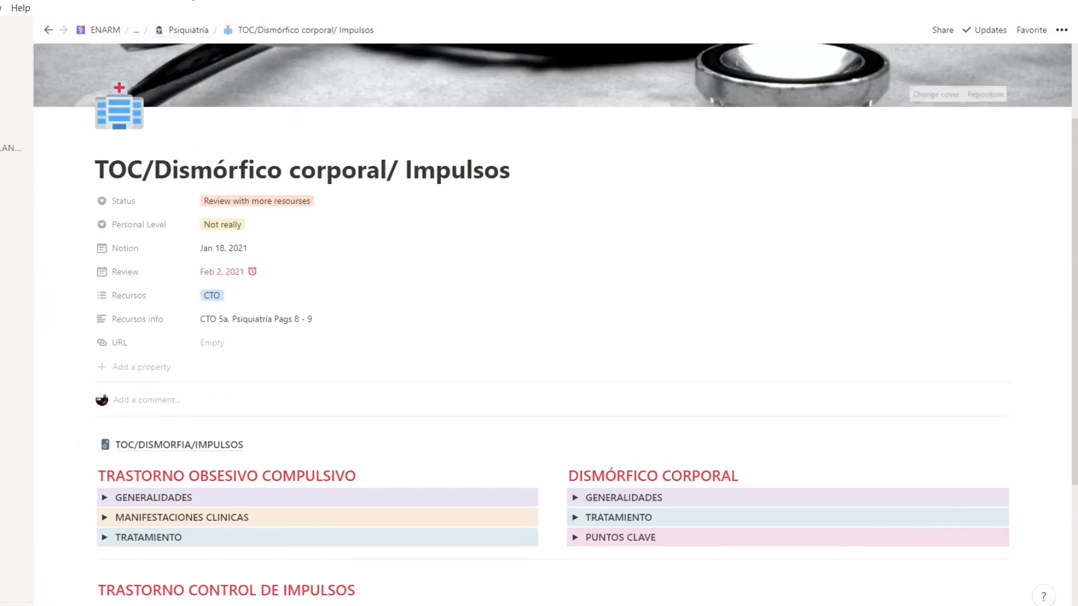
{"action": "left_click", "coordinate": [147, 31]}
{"action": "left_click", "coordinate": [106, 29]}
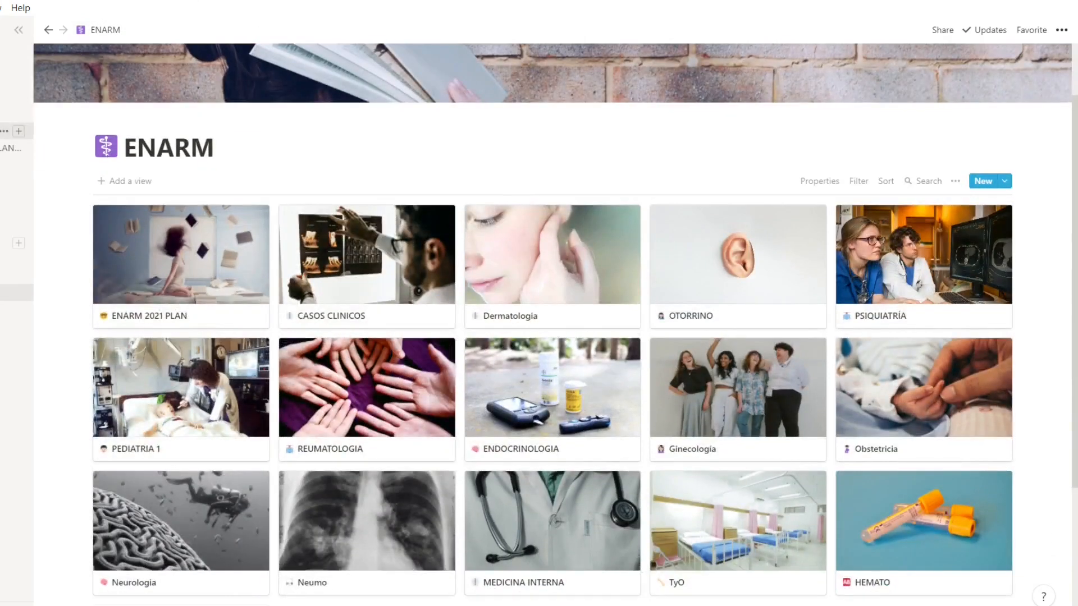
Open the BRAINLY database and examine the cards in its Status board columns, from No Status to Done
{"action": "left_click", "coordinate": [17, 131]}
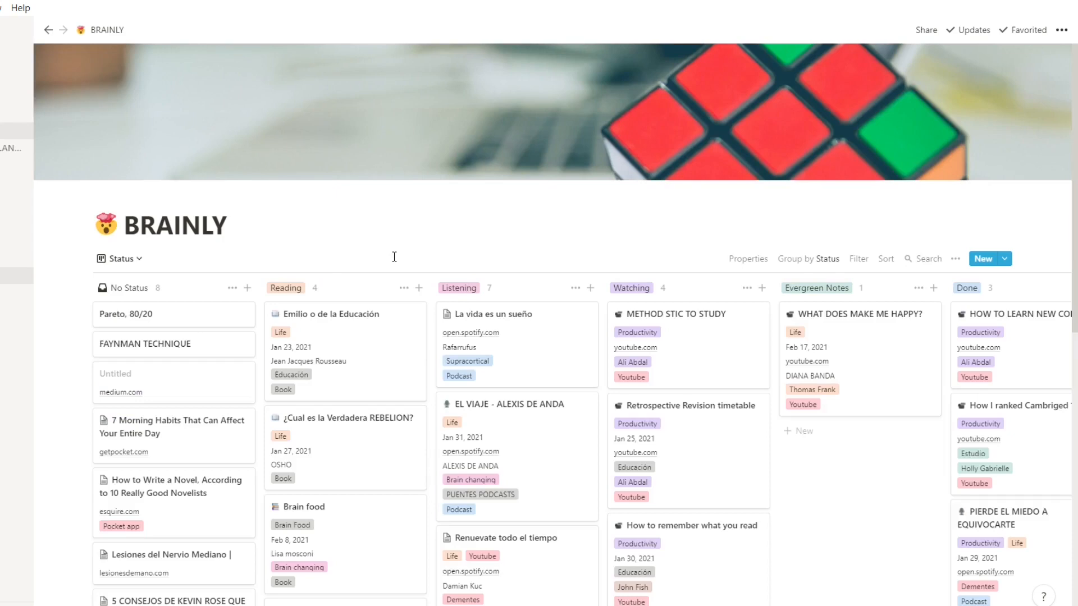
{"action": "scroll", "coordinate": [668, 336], "scroll_direction": "down", "scroll_amount": 2}
{"action": "scroll", "coordinate": [696, 443], "scroll_direction": "down", "scroll_amount": 2}
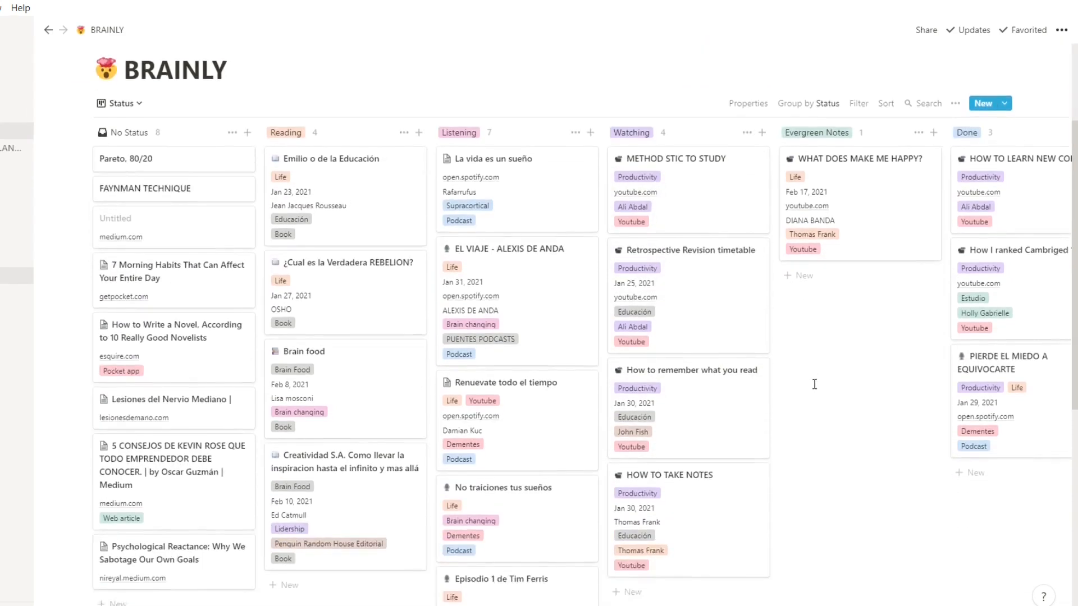
{"action": "scroll", "coordinate": [813, 380], "scroll_direction": "up", "scroll_amount": 5}
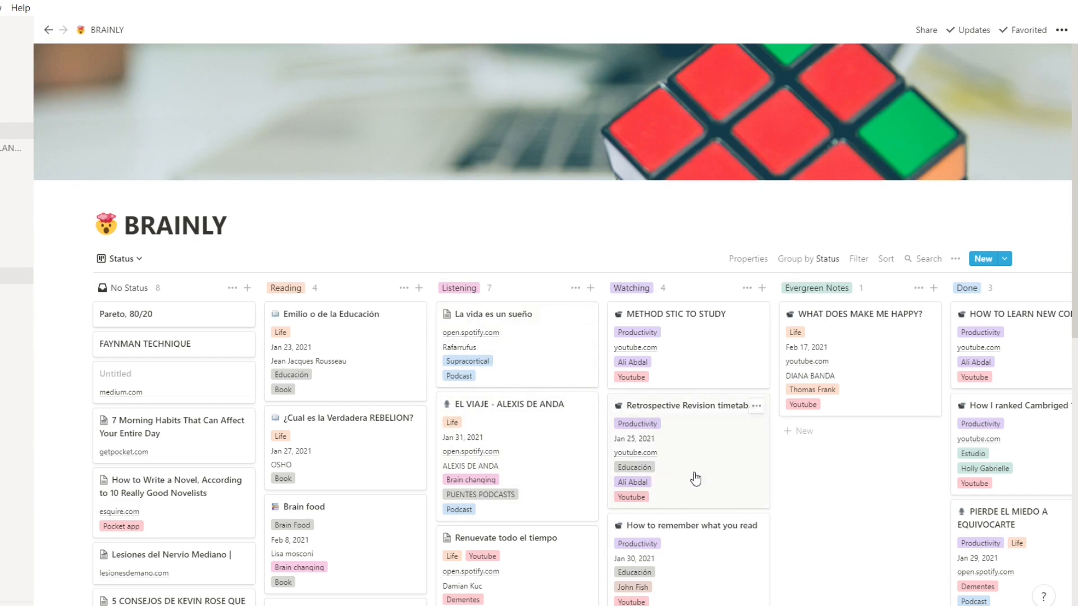
{"action": "scroll", "coordinate": [696, 479], "scroll_direction": "down", "scroll_amount": 2}
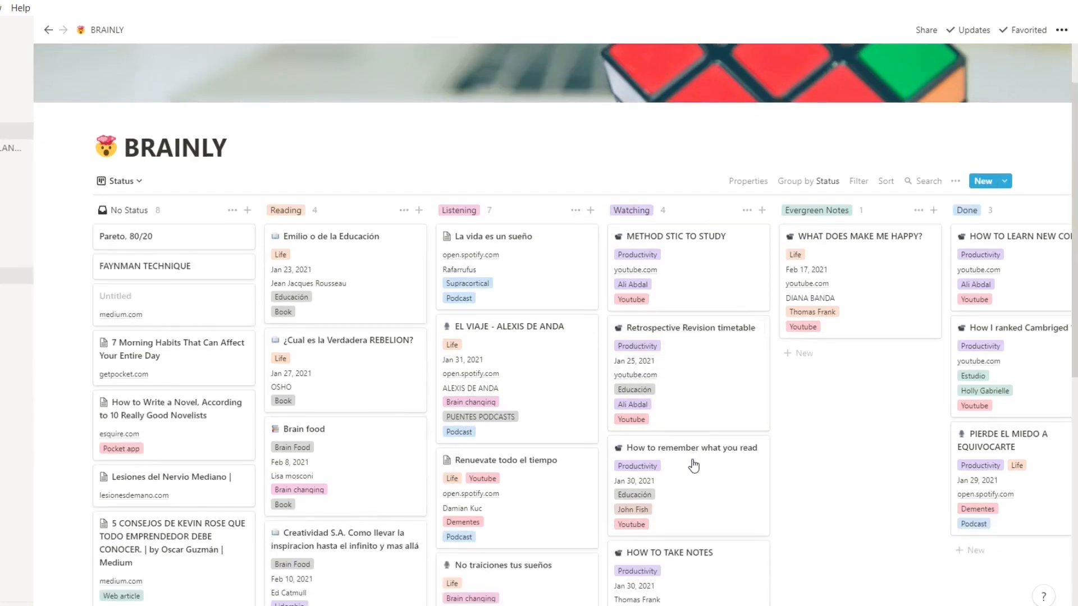
{"action": "scroll", "coordinate": [694, 466], "scroll_direction": "down", "scroll_amount": 2}
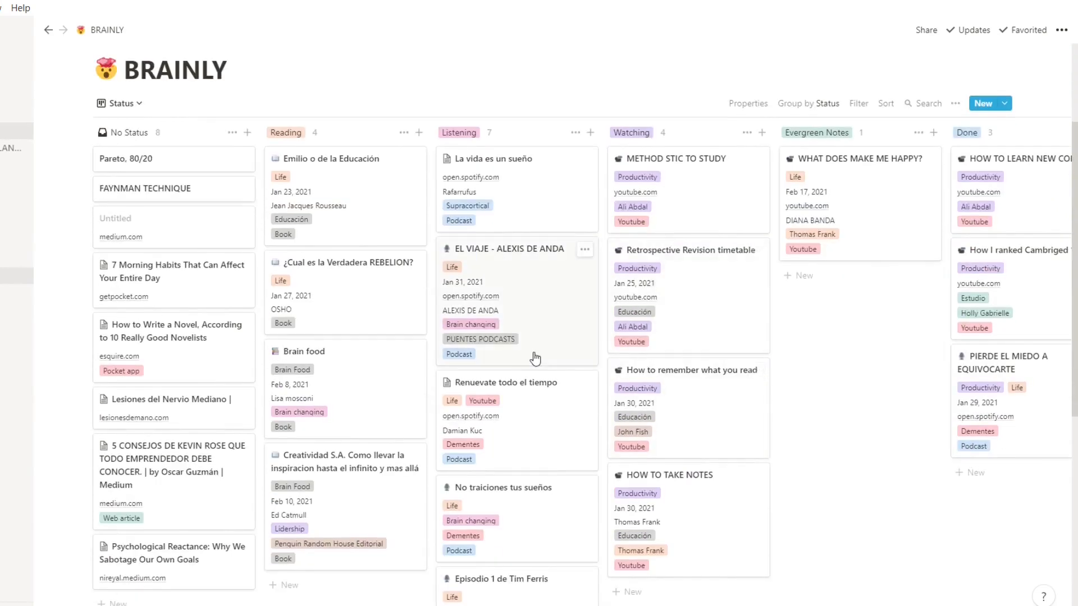
Open the Creatividad S.A. book card from the Reading column as a full page and read down to its SUMMARY section
{"action": "left_click", "coordinate": [340, 514]}
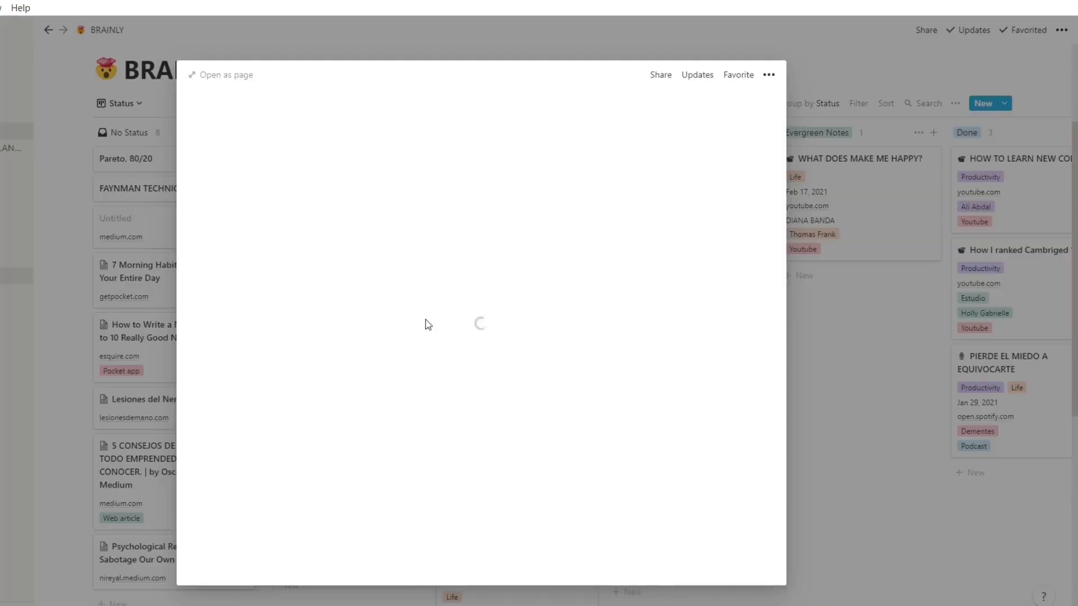
{"action": "left_click", "coordinate": [234, 79]}
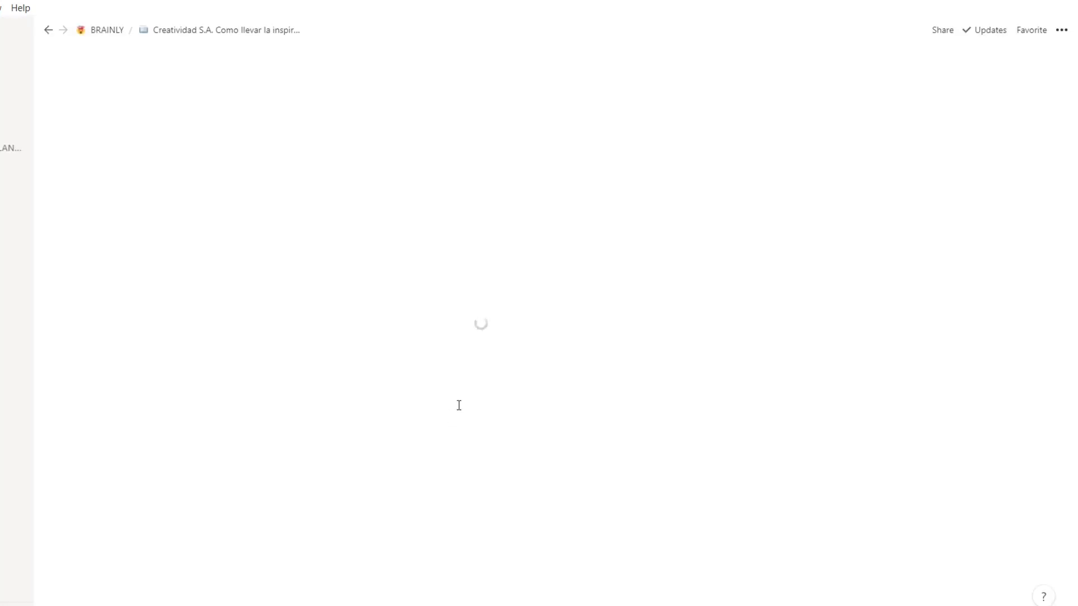
{"action": "scroll", "coordinate": [458, 411], "scroll_direction": "down", "scroll_amount": 10}
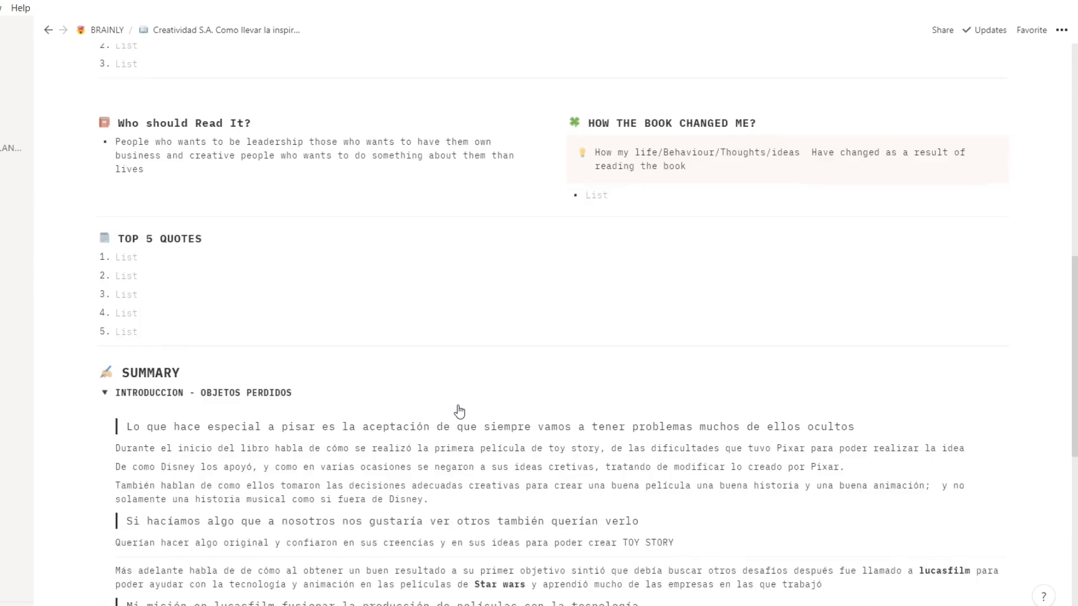
{"action": "scroll", "coordinate": [376, 508], "scroll_direction": "down", "scroll_amount": 2}
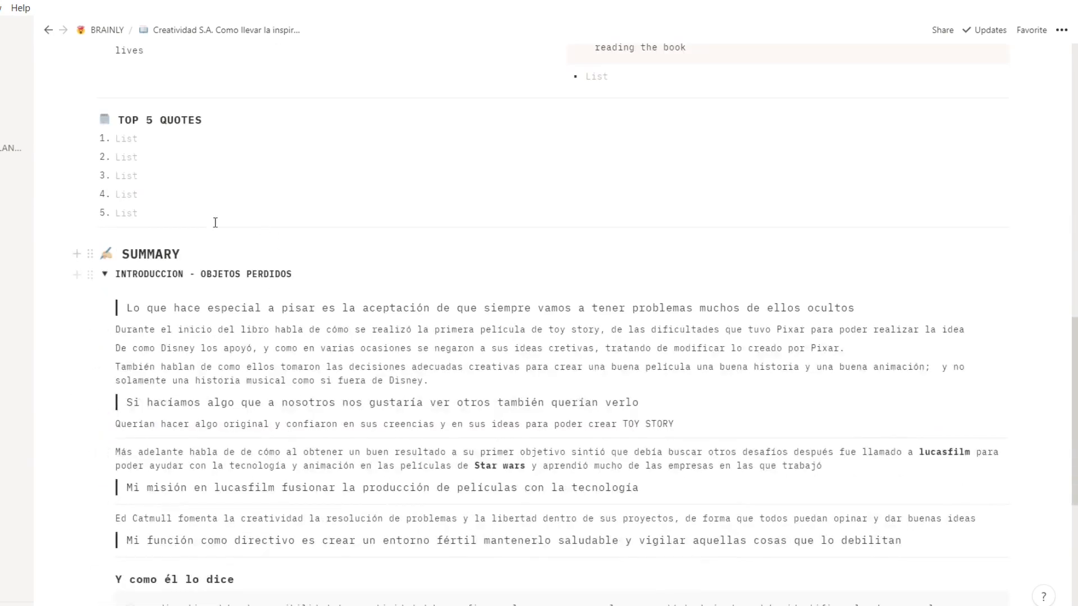
Review the Creatividad S.A. page's properties and its How I dicovered?, Expectations, Who should Read It? and HOW THE BOOK CHANGED ME? sections
{"action": "scroll", "coordinate": [237, 244], "scroll_direction": "down", "scroll_amount": 2}
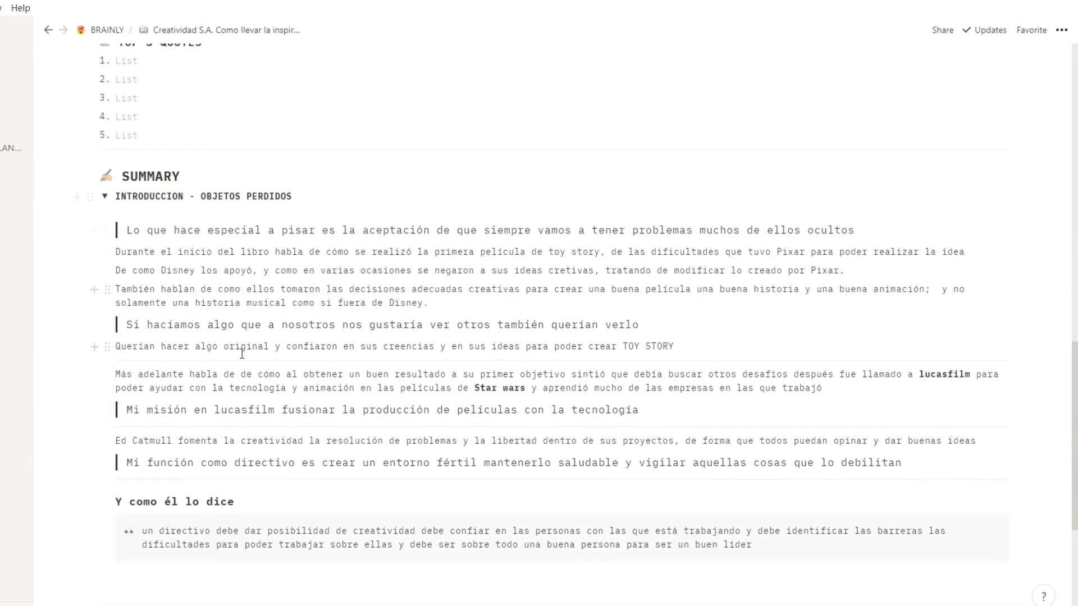
{"action": "scroll", "coordinate": [249, 378], "scroll_direction": "up", "scroll_amount": 13}
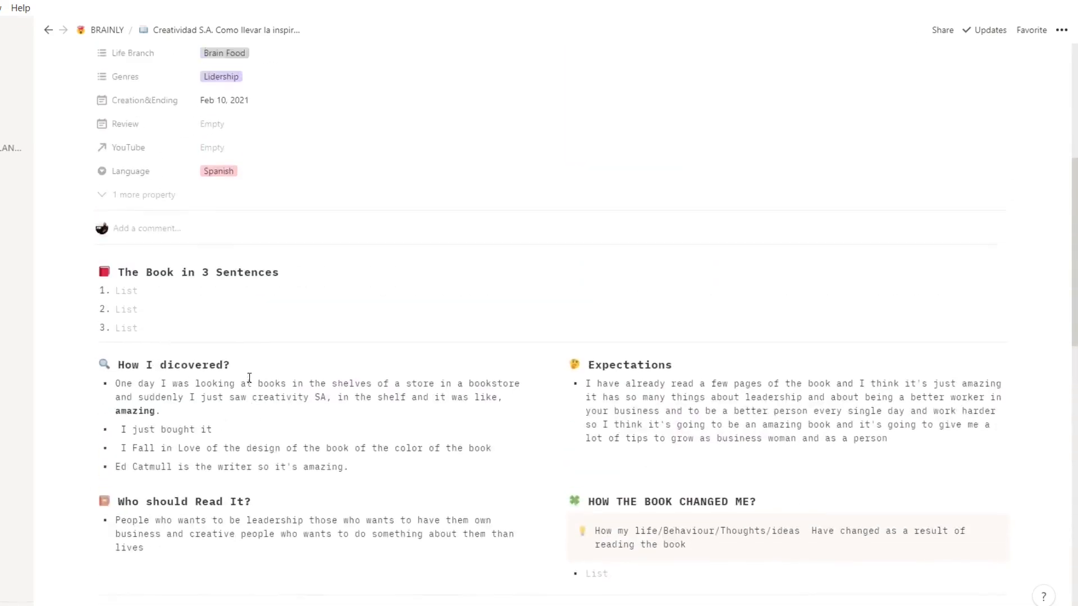
{"action": "scroll", "coordinate": [415, 415], "scroll_direction": "up", "scroll_amount": 3}
{"action": "scroll", "coordinate": [411, 392], "scroll_direction": "down", "scroll_amount": 7}
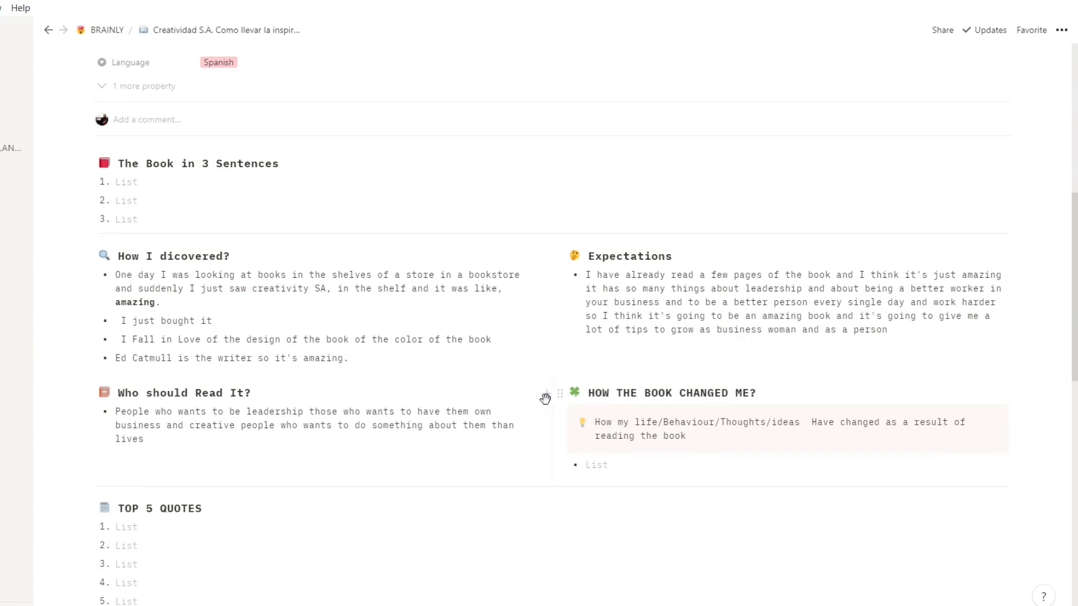
{"action": "scroll", "coordinate": [494, 309], "scroll_direction": "up", "scroll_amount": 2}
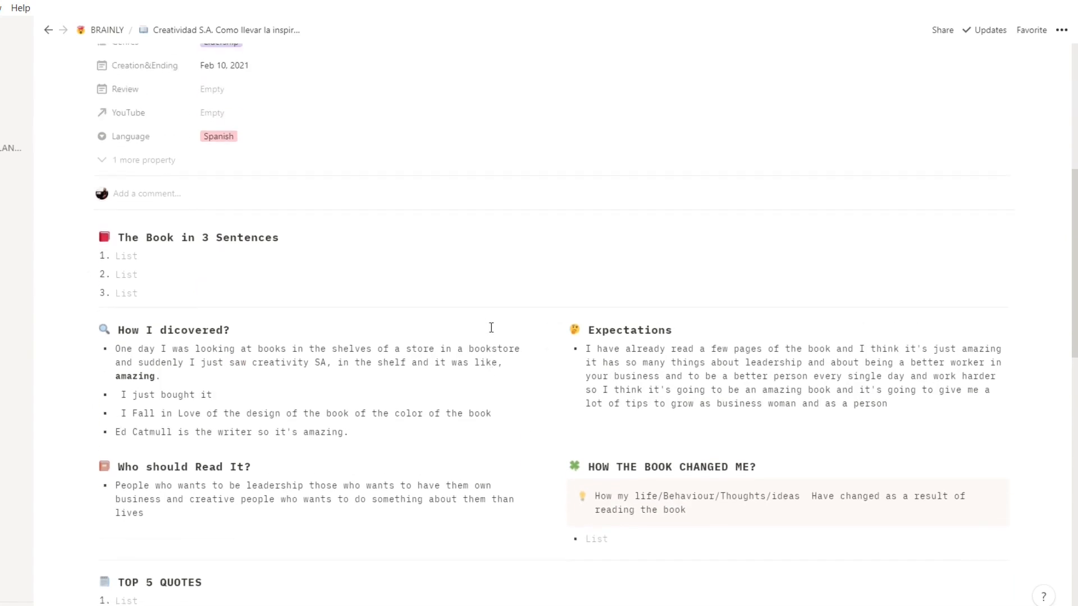
{"action": "scroll", "coordinate": [413, 403], "scroll_direction": "up", "scroll_amount": 2}
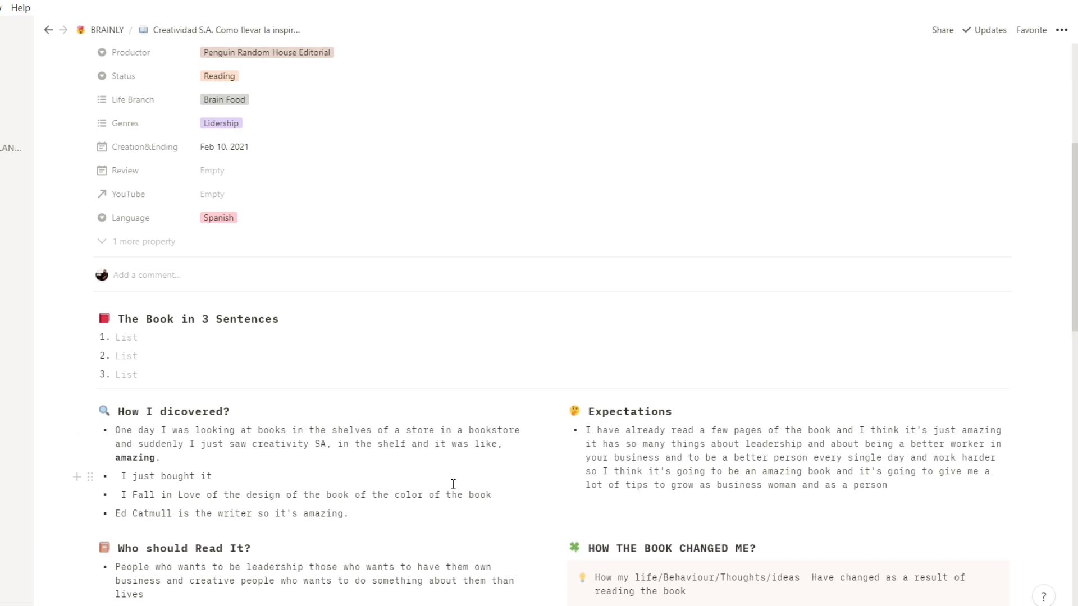
{"action": "scroll", "coordinate": [453, 484], "scroll_direction": "down", "scroll_amount": 3}
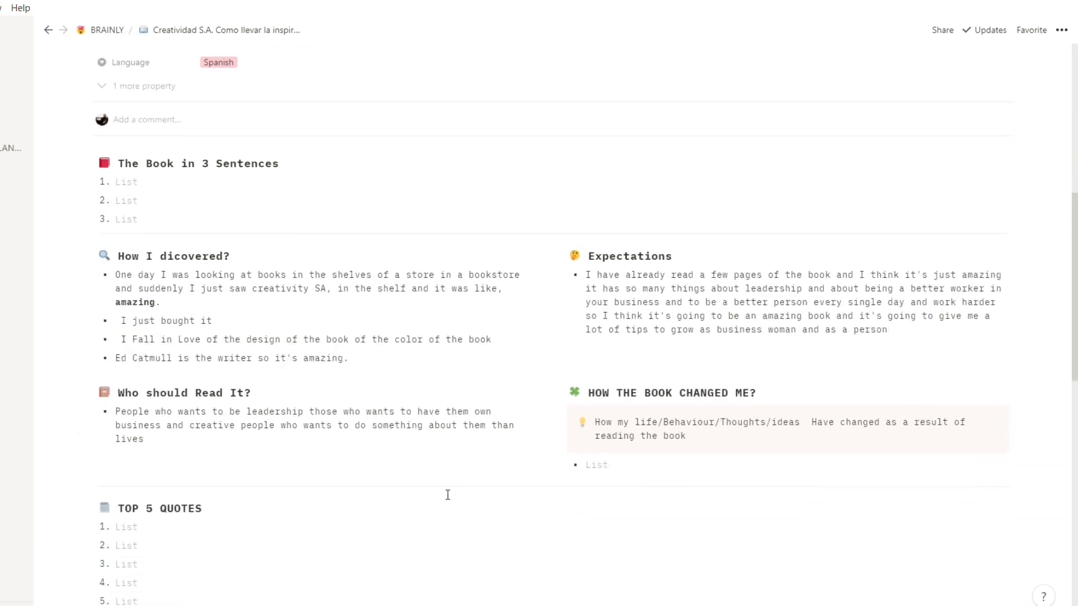
Read the SUMMARY section down to the Y como él lo dice callout and compare it with the question and TOP 5 QUOTES sections
{"action": "scroll", "coordinate": [447, 495], "scroll_direction": "down", "scroll_amount": 7}
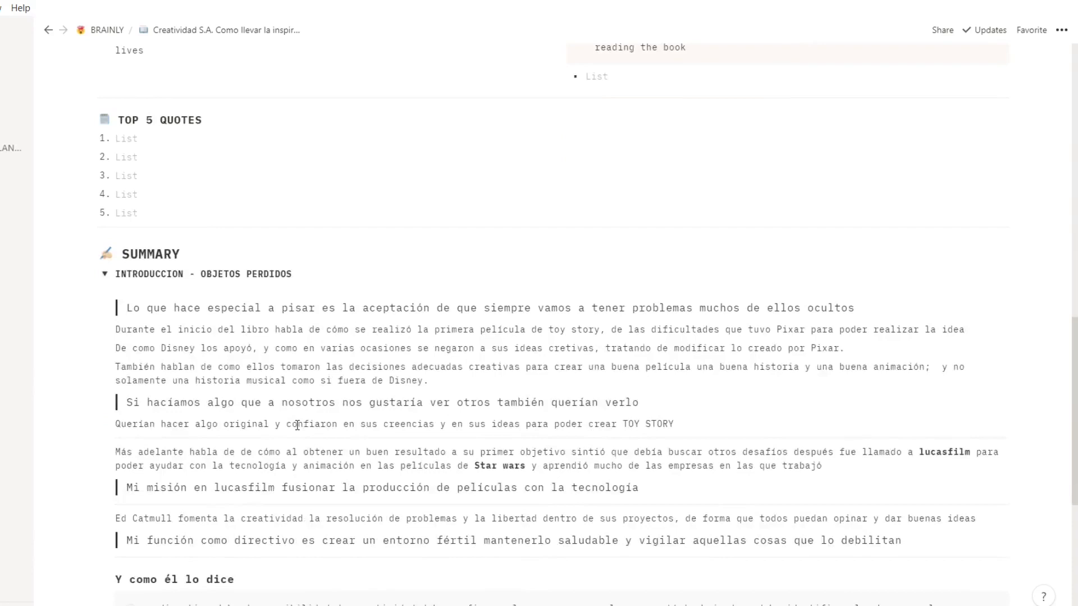
{"action": "scroll", "coordinate": [668, 470], "scroll_direction": "down", "scroll_amount": 1}
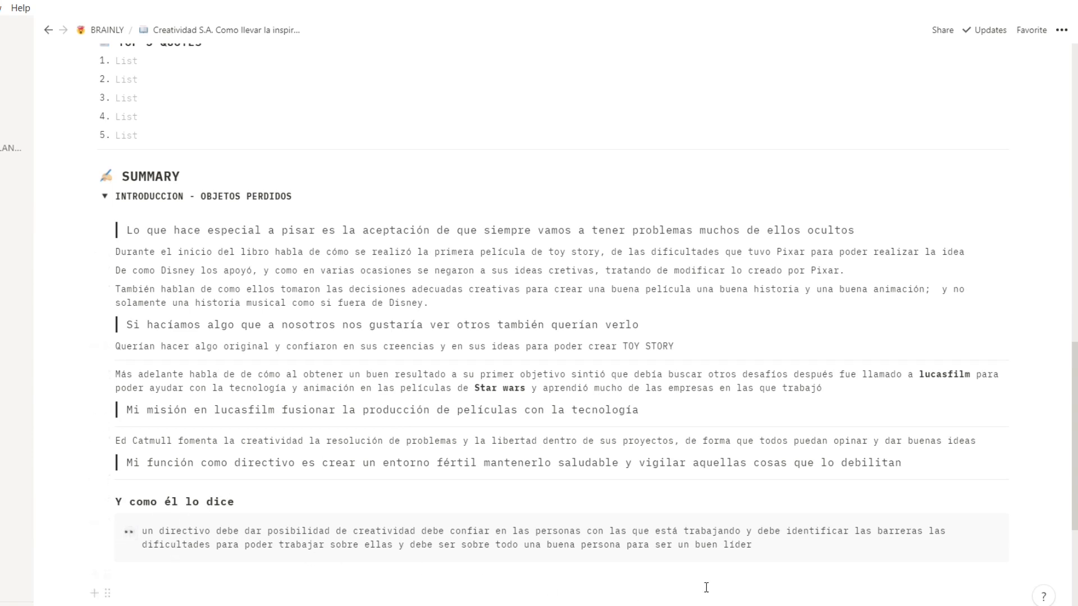
{"action": "scroll", "coordinate": [705, 583], "scroll_direction": "up", "scroll_amount": 1}
{"action": "scroll", "coordinate": [690, 535], "scroll_direction": "down", "scroll_amount": 3}
{"action": "scroll", "coordinate": [554, 362], "scroll_direction": "up", "scroll_amount": 1}
{"action": "scroll", "coordinate": [532, 361], "scroll_direction": "down", "scroll_amount": 4}
{"action": "scroll", "coordinate": [531, 362], "scroll_direction": "up", "scroll_amount": 1}
{"action": "scroll", "coordinate": [531, 362], "scroll_direction": "up", "scroll_amount": 15}
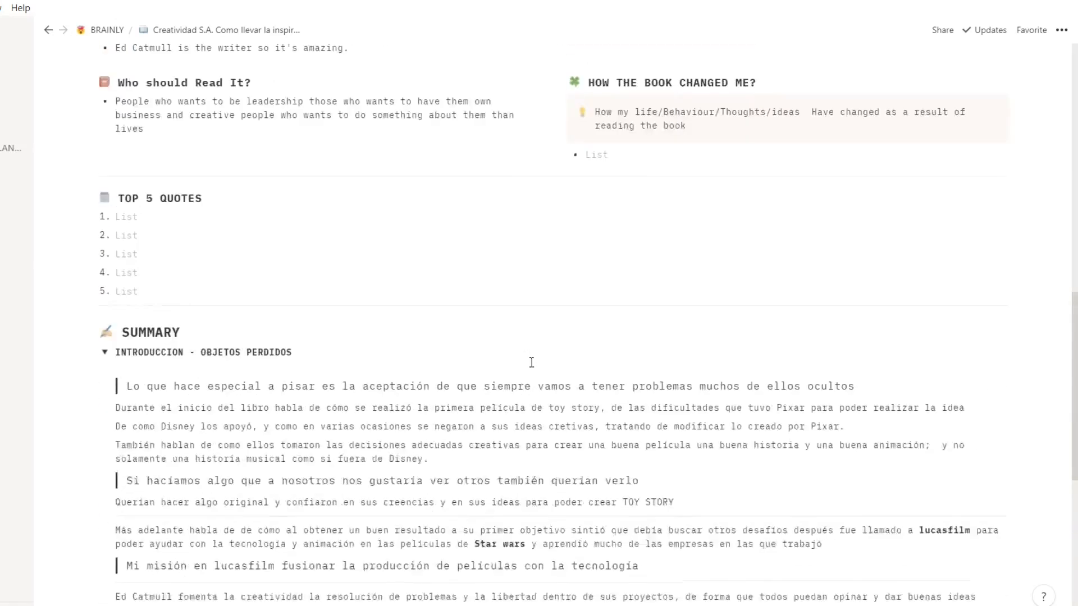
{"action": "scroll", "coordinate": [272, 378], "scroll_direction": "up", "scroll_amount": 1}
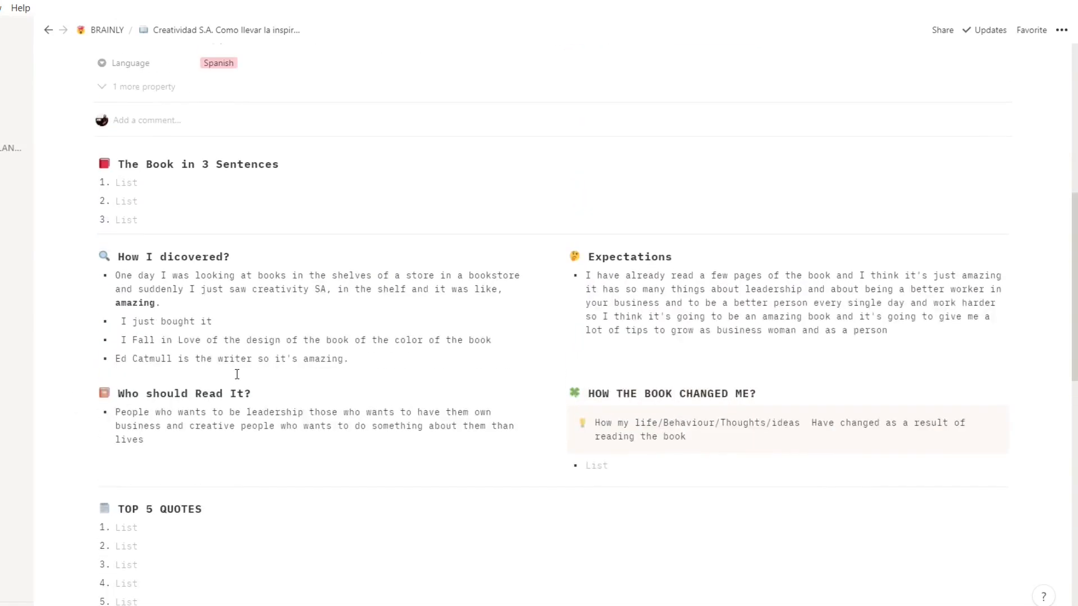
{"action": "scroll", "coordinate": [357, 314], "scroll_direction": "down", "scroll_amount": 5}
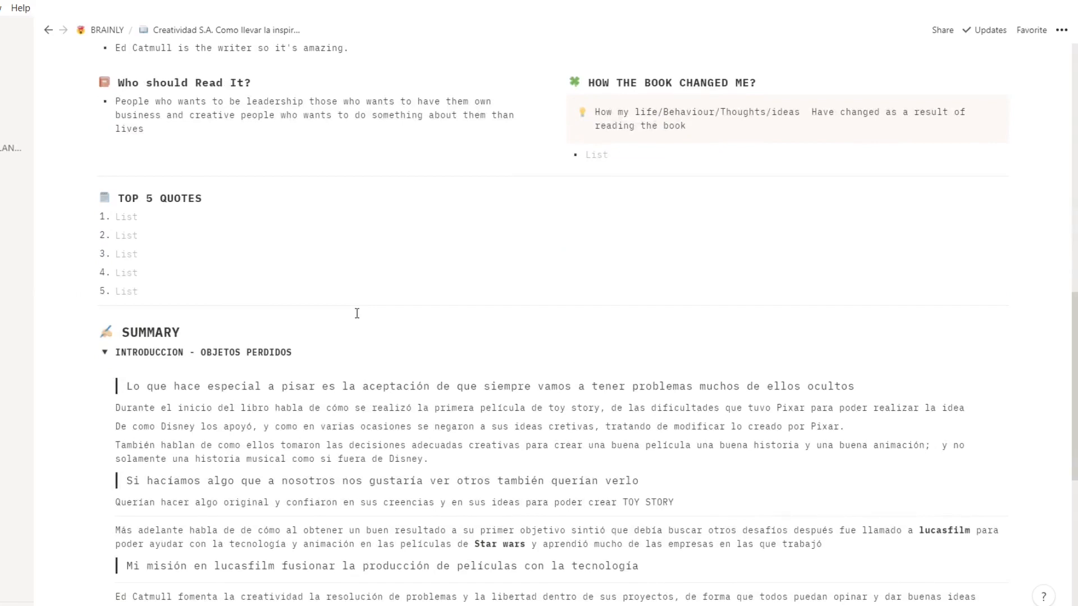
{"action": "scroll", "coordinate": [357, 313], "scroll_direction": "up", "scroll_amount": 3}
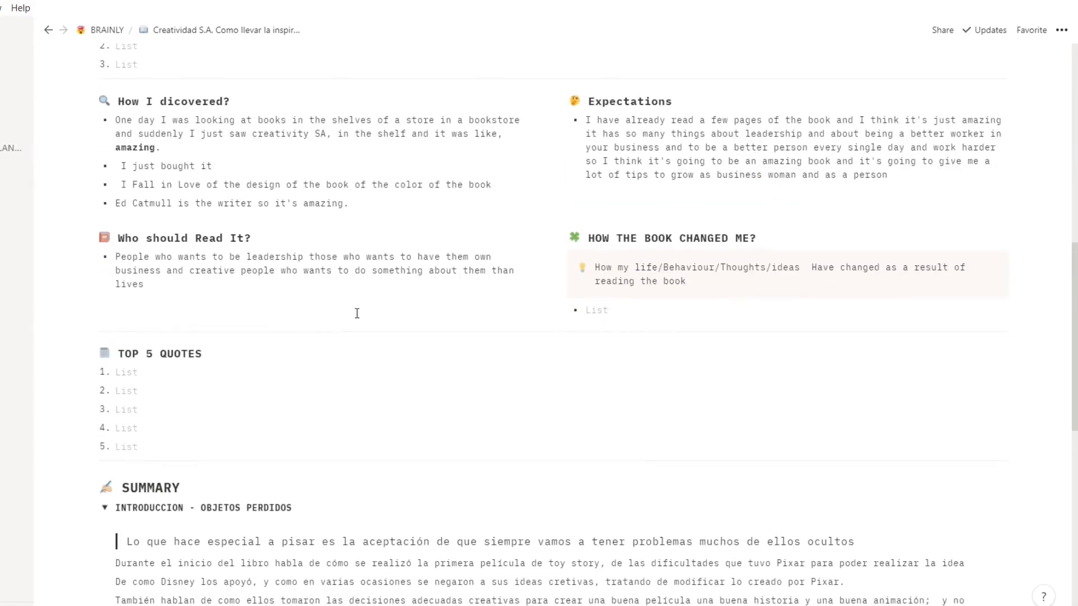
{"action": "scroll", "coordinate": [357, 313], "scroll_direction": "up", "scroll_amount": 3}
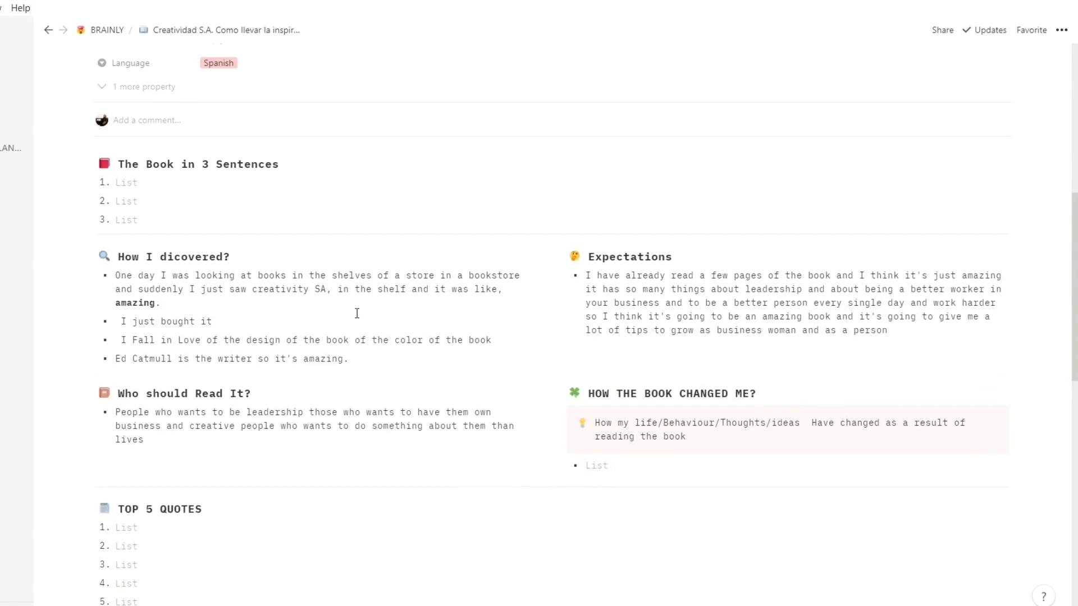
Look at the image link option for changing the Creatividad S.A. page cover, and close it without picking a new image
{"action": "scroll", "coordinate": [327, 393], "scroll_direction": "up", "scroll_amount": 7}
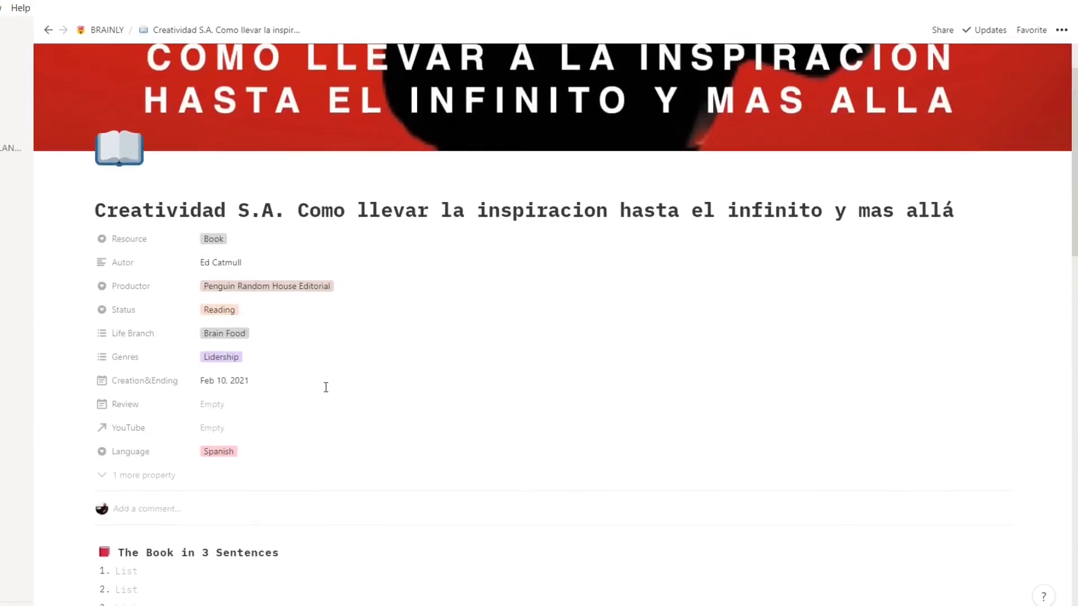
{"action": "scroll", "coordinate": [326, 388], "scroll_direction": "up", "scroll_amount": 2}
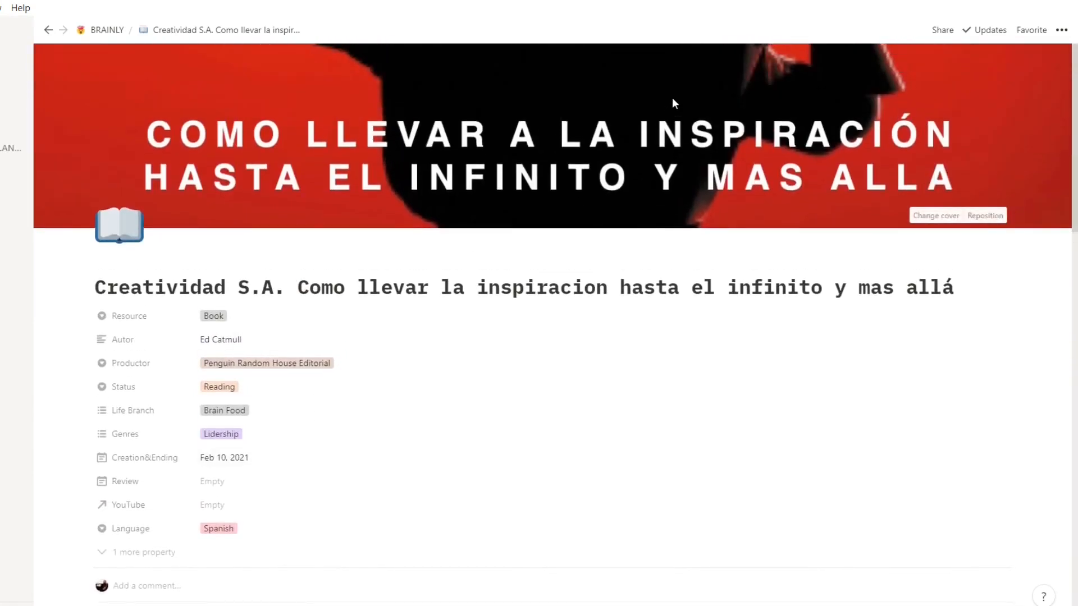
{"action": "left_click", "coordinate": [932, 215]}
{"action": "left_click", "coordinate": [827, 238]}
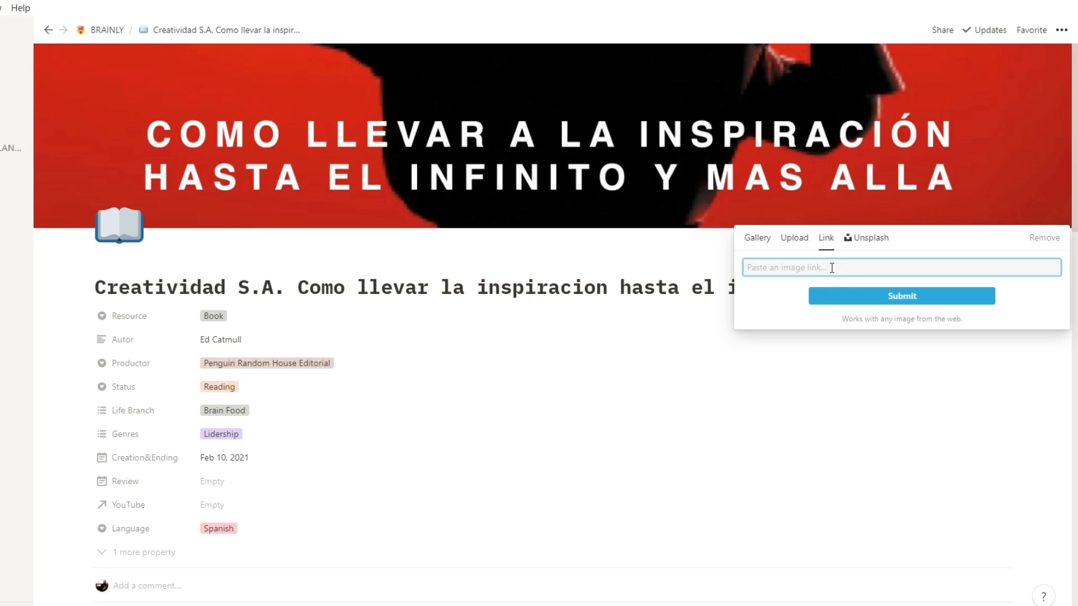
{"action": "left_click", "coordinate": [635, 258]}
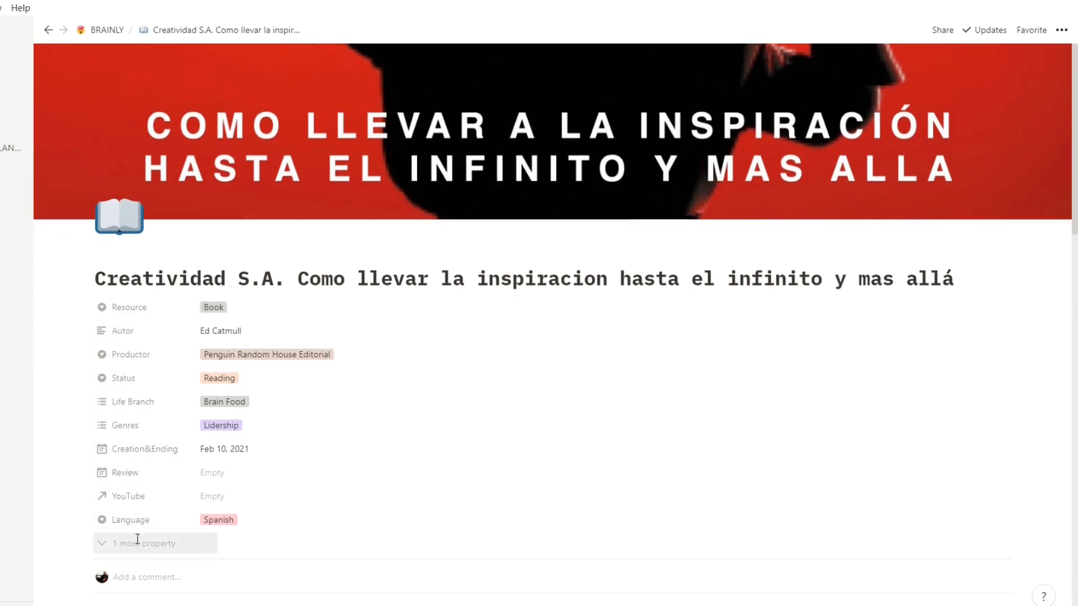
Reveal the page's hidden property and add a new text property with the default name
{"action": "left_click", "coordinate": [107, 542]}
{"action": "scroll", "coordinate": [104, 477], "scroll_direction": "down", "scroll_amount": 3}
{"action": "scroll", "coordinate": [119, 412], "scroll_direction": "down", "scroll_amount": 3}
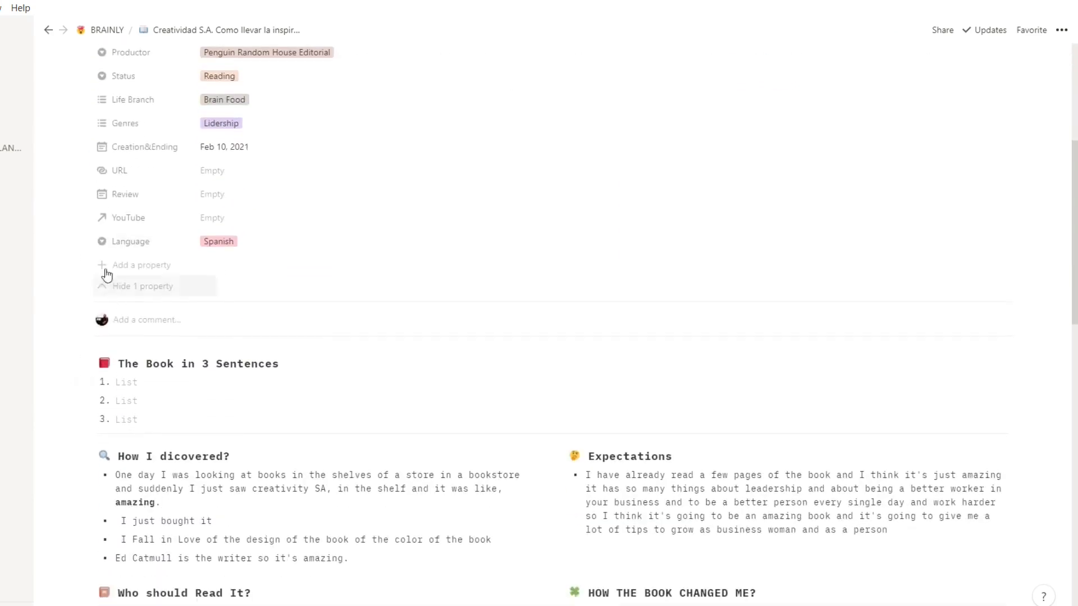
{"action": "left_click", "coordinate": [146, 268]}
{"action": "mouse_move", "coordinate": [133, 337]}
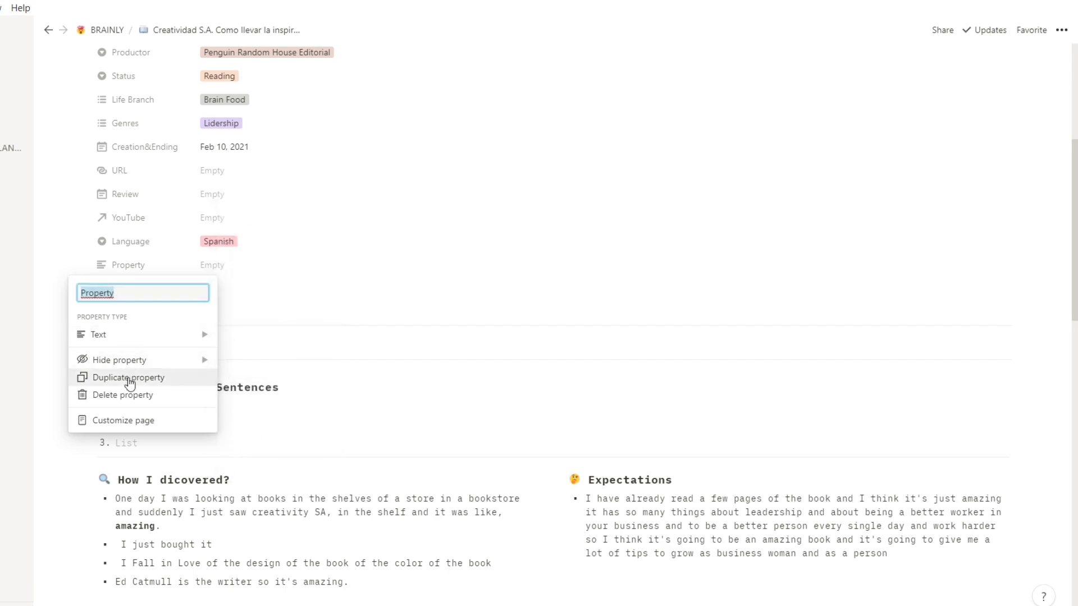
{"action": "left_click", "coordinate": [258, 270]}
{"action": "scroll", "coordinate": [207, 228], "scroll_direction": "up", "scroll_amount": 2}
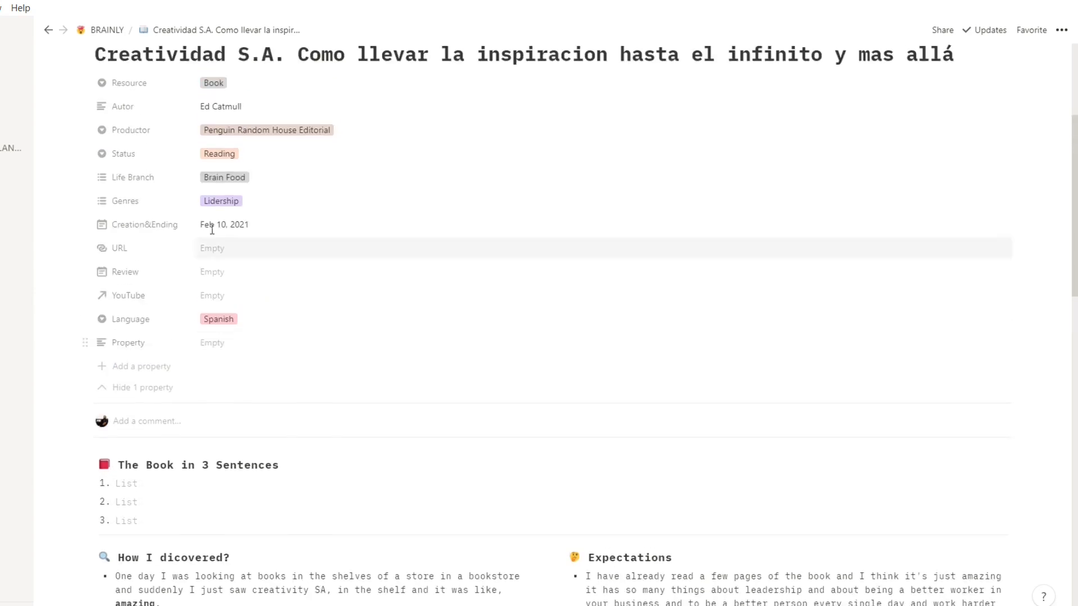
Add a second new property to the book page and set its type to Multi-select
{"action": "left_click", "coordinate": [122, 368]}
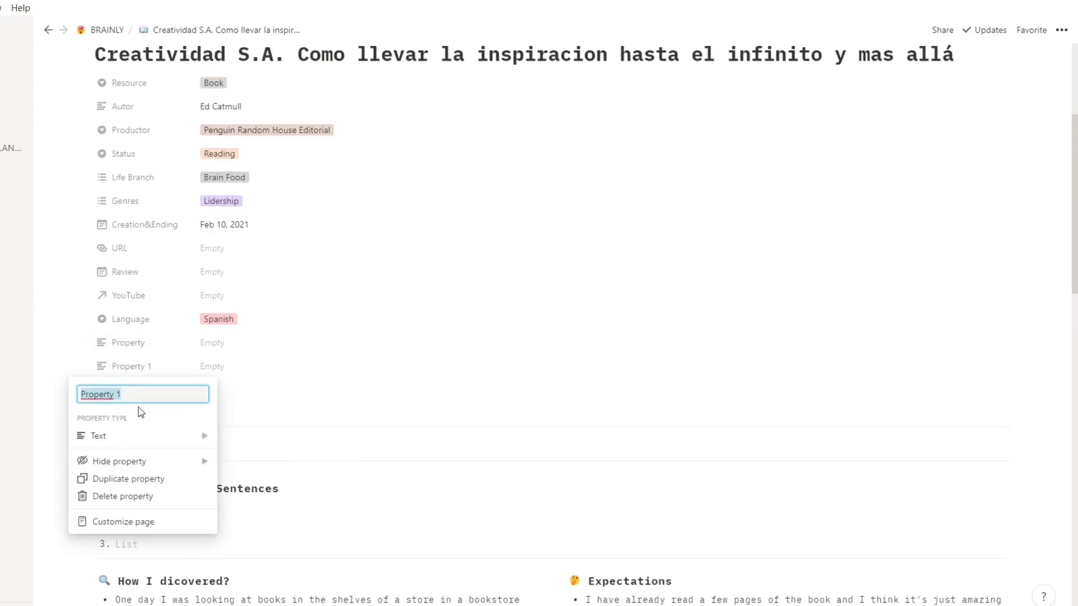
{"action": "mouse_move", "coordinate": [132, 437]}
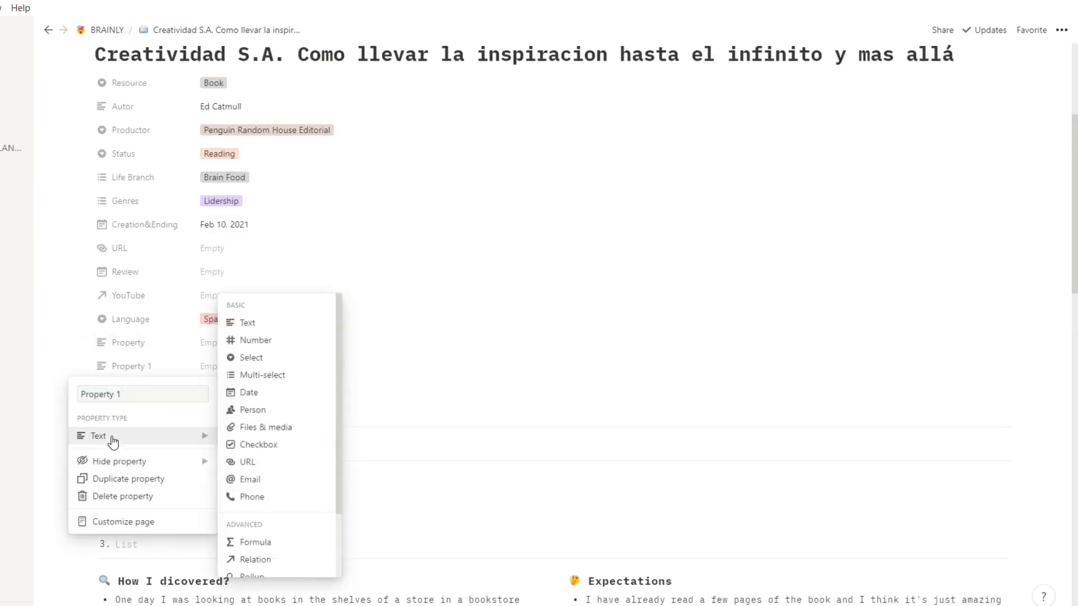
{"action": "scroll", "coordinate": [295, 472], "scroll_direction": "down", "scroll_amount": 2}
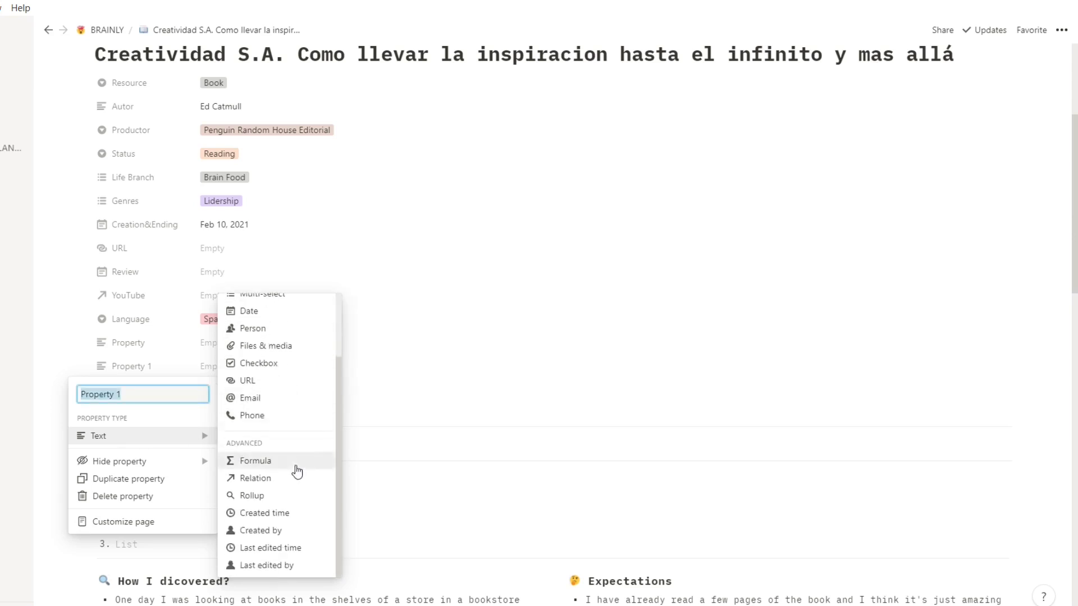
{"action": "scroll", "coordinate": [278, 545], "scroll_direction": "up", "scroll_amount": 3}
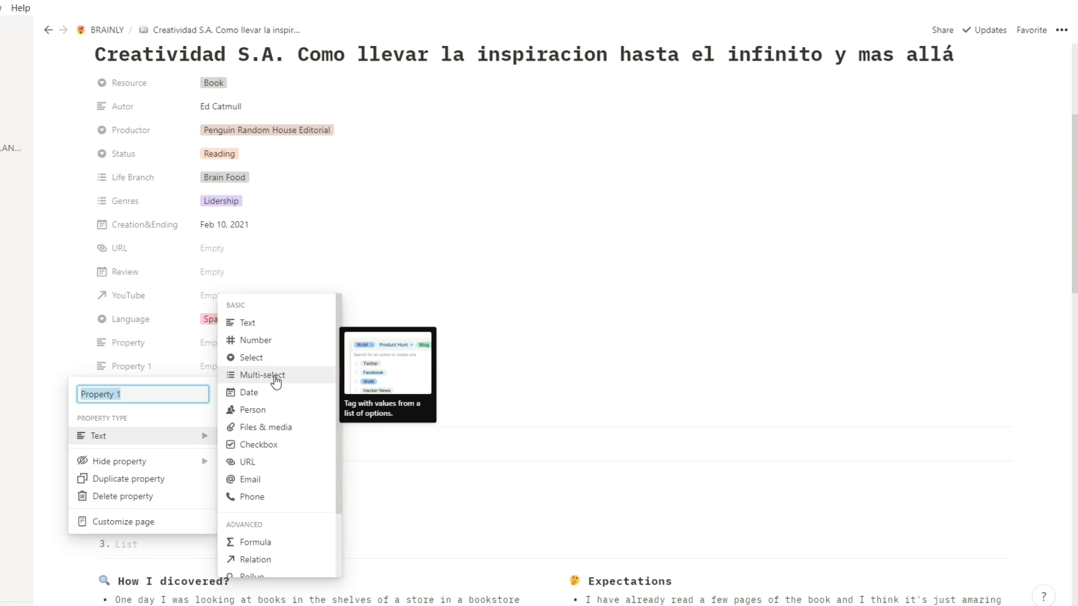
{"action": "left_click", "coordinate": [276, 381]}
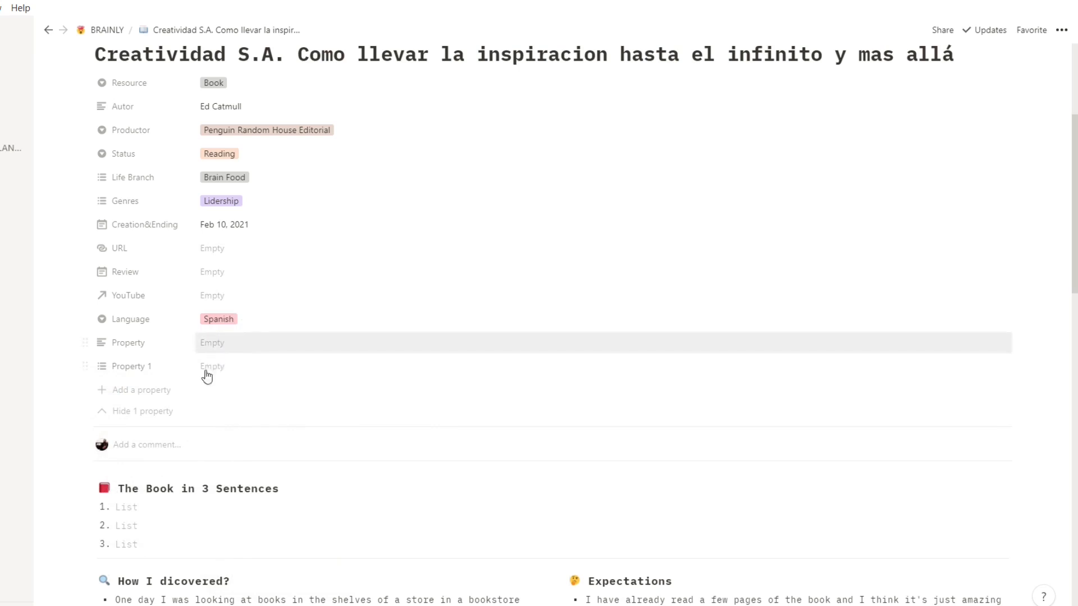
Add a third new property, look through the basic and advanced property types, and leave it as Text
{"action": "left_click", "coordinate": [159, 398]}
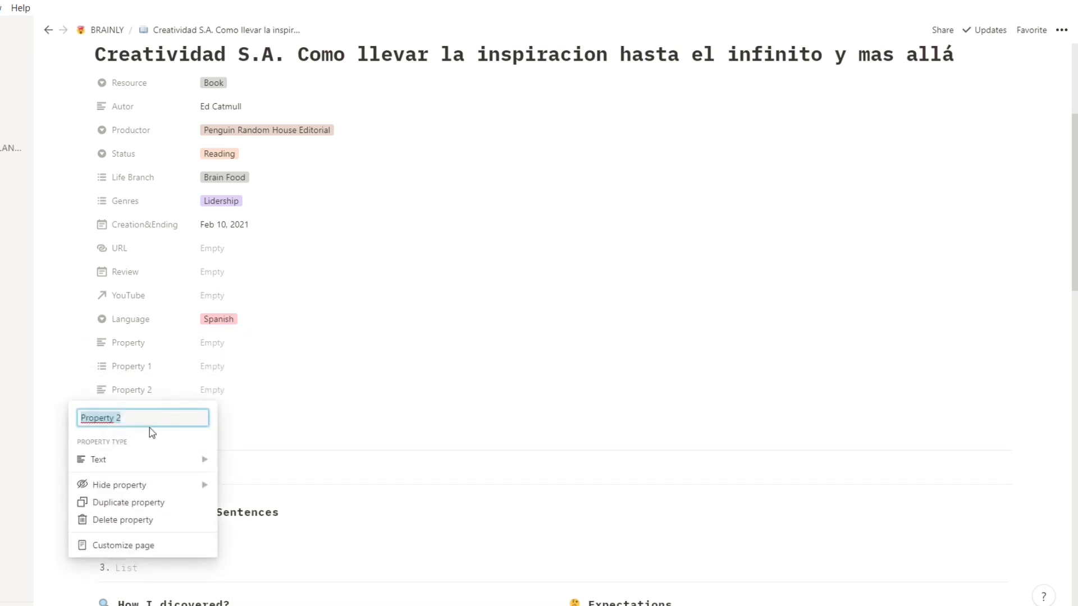
{"action": "mouse_move", "coordinate": [171, 461]}
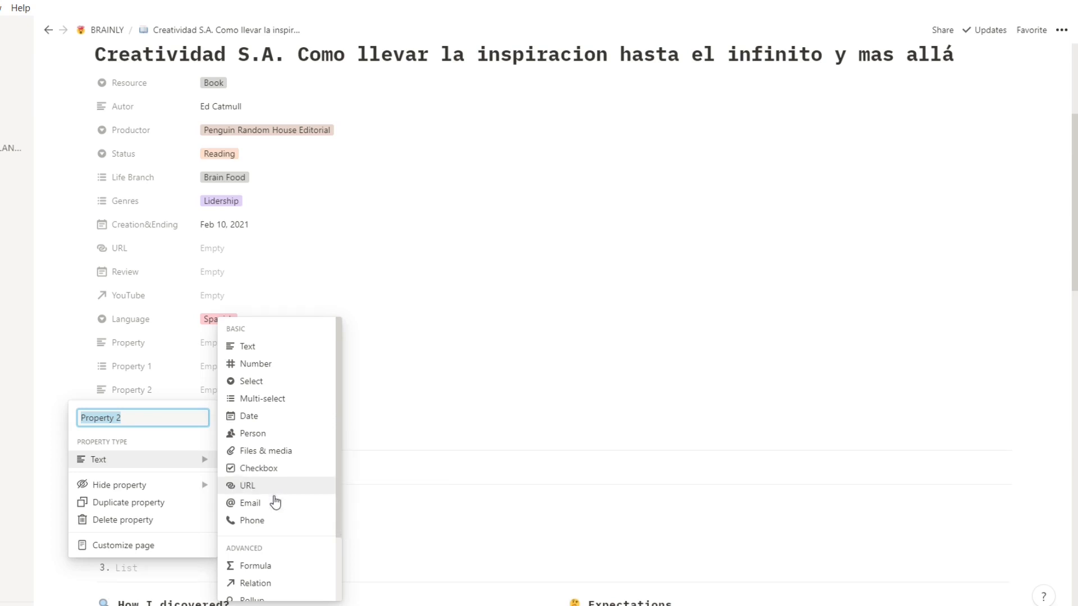
{"action": "scroll", "coordinate": [275, 505], "scroll_direction": "down", "scroll_amount": 2}
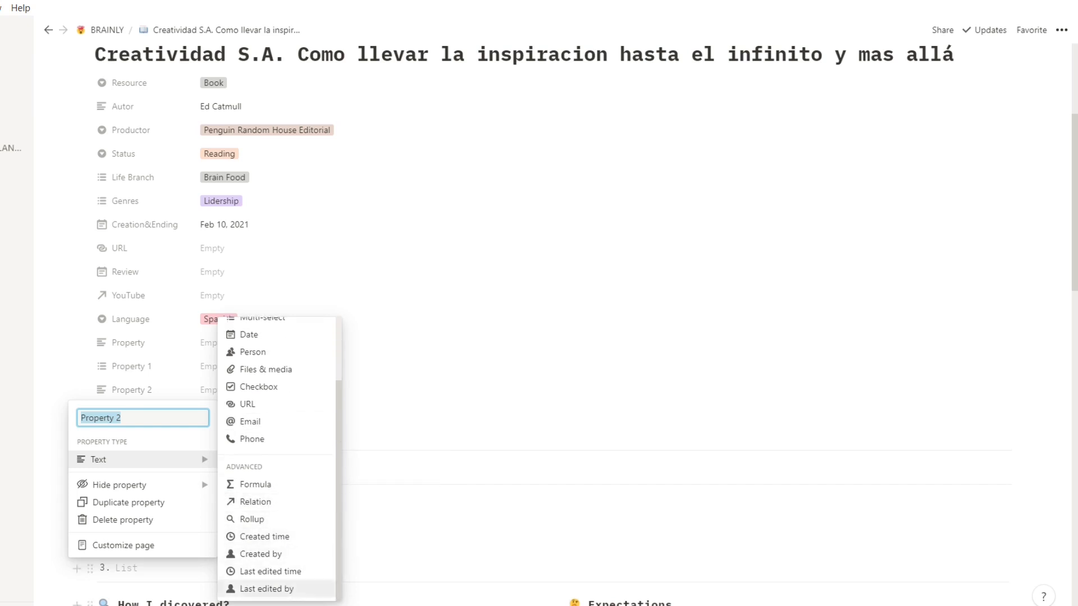
{"action": "left_click", "coordinate": [536, 409]}
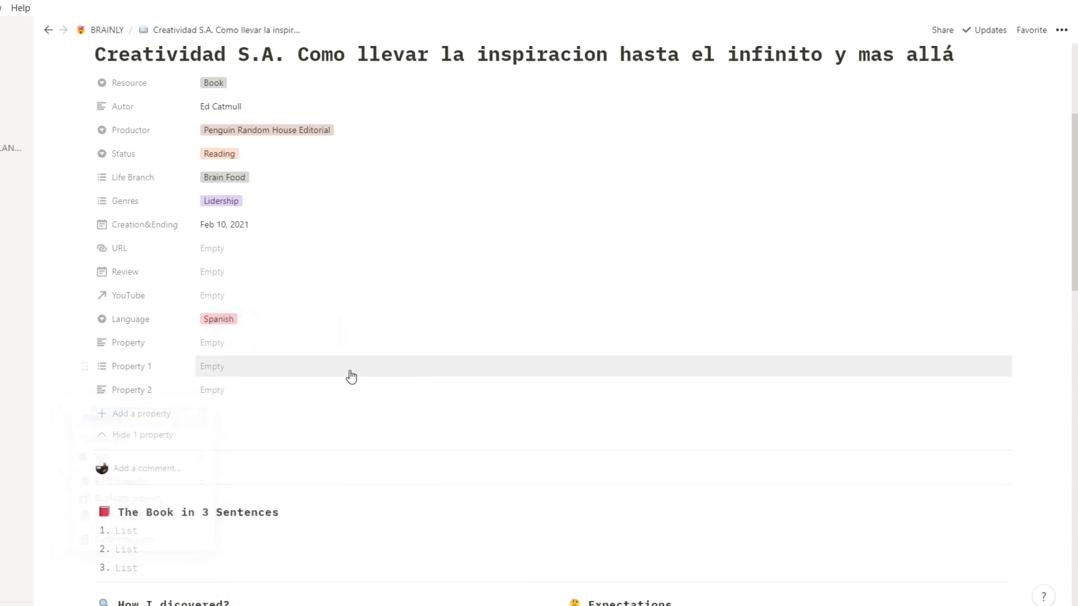
Delete the empty properties Property 2, Property 1 and Property from the book page, confirming each deletion
{"action": "left_click", "coordinate": [86, 389]}
{"action": "left_click", "coordinate": [135, 519]}
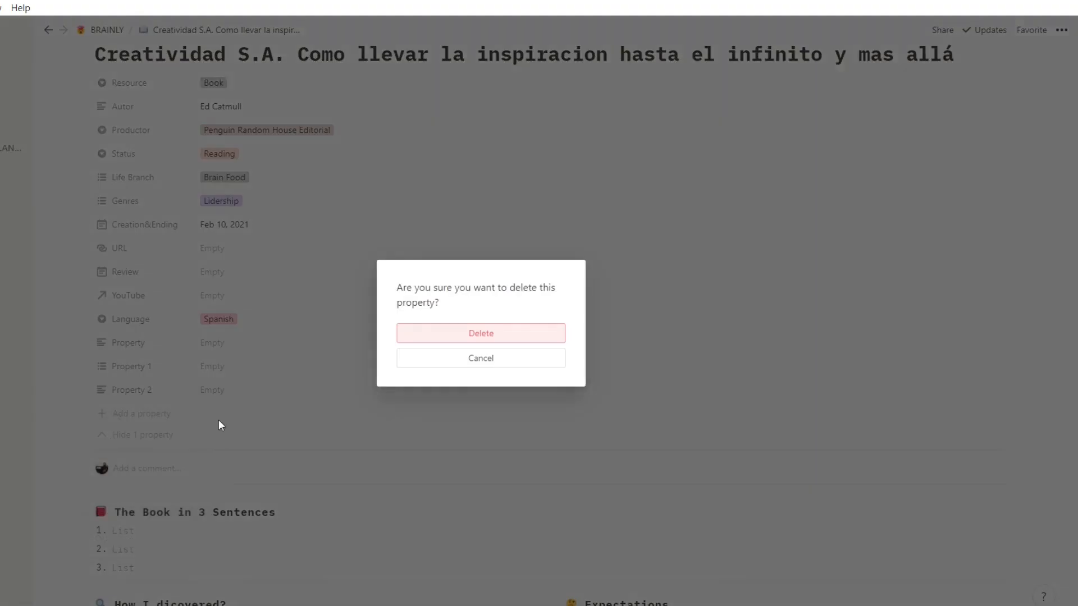
{"action": "left_click", "coordinate": [432, 336]}
{"action": "left_click", "coordinate": [85, 368]}
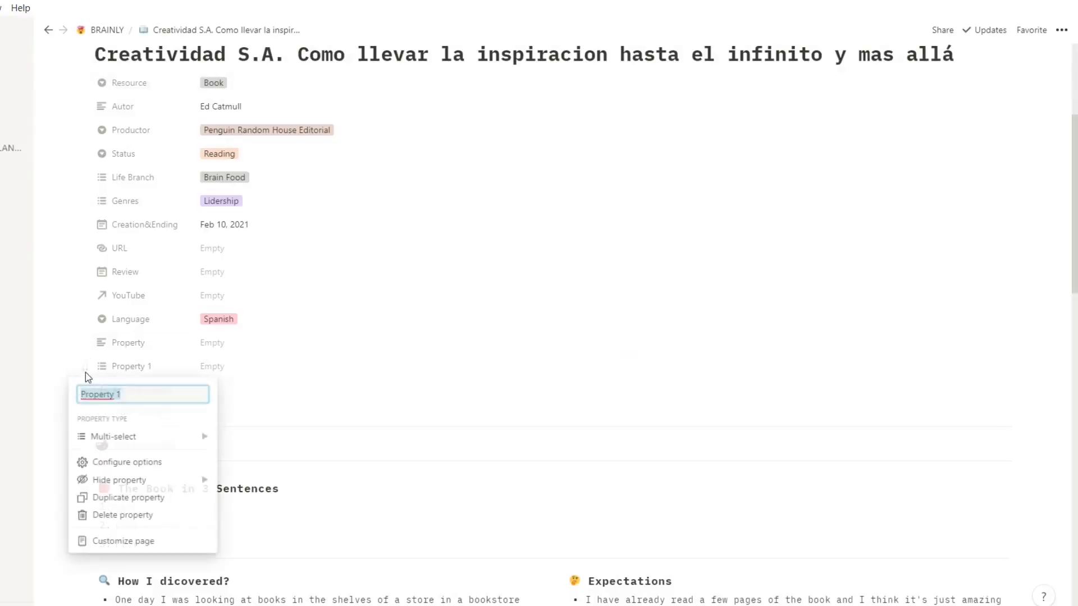
{"action": "left_click", "coordinate": [130, 515]}
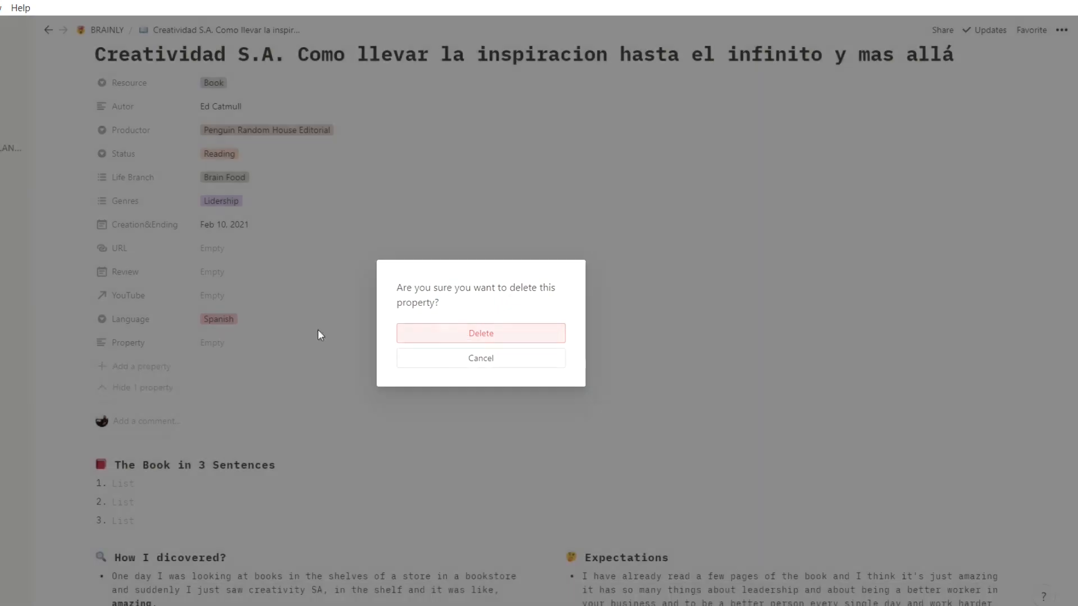
{"action": "left_click", "coordinate": [318, 335]}
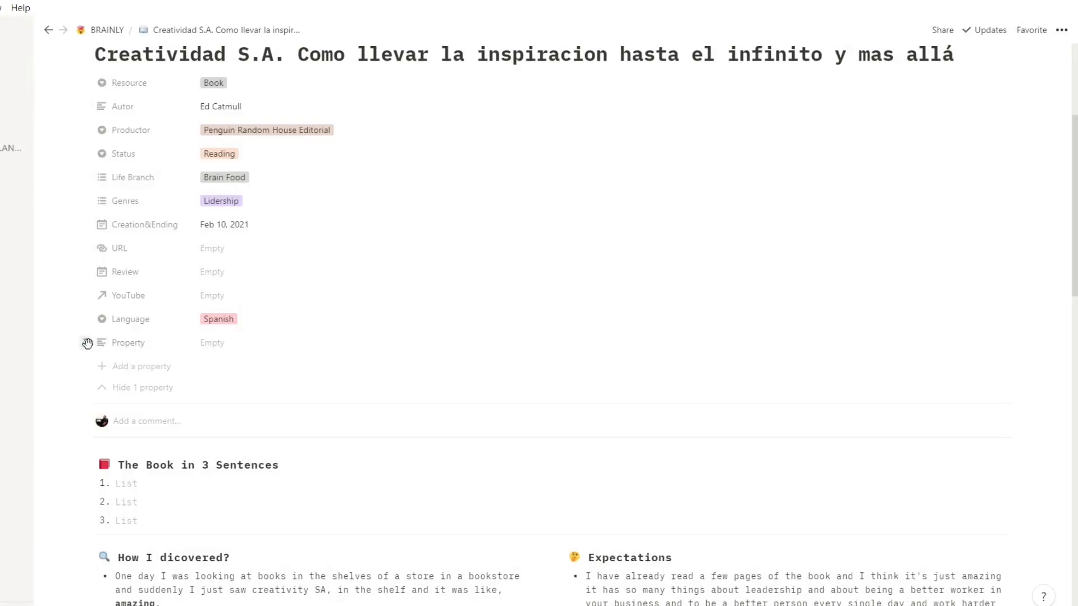
{"action": "left_click", "coordinate": [86, 343]}
{"action": "left_click", "coordinate": [117, 473]}
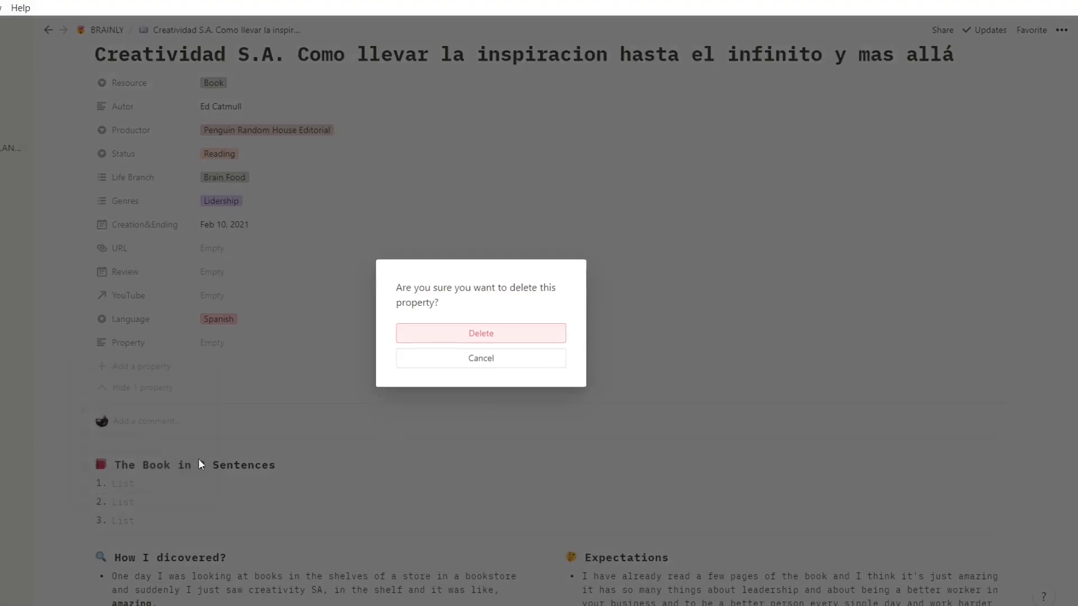
{"action": "left_click", "coordinate": [465, 336]}
Return from the Creatividad S.A. page to the BRAINLY database's Status board
{"action": "left_click", "coordinate": [104, 29]}
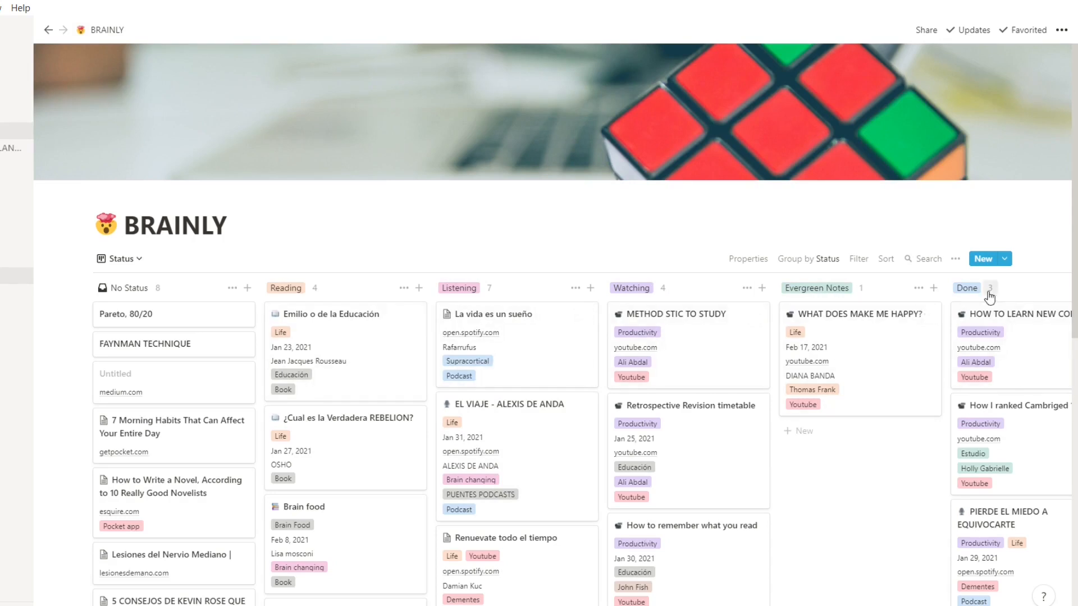
Move the Creatividad S.A. book card from the Reading column to the start of the Done column on the BRAINLY board
{"action": "scroll", "coordinate": [347, 348], "scroll_direction": "down", "scroll_amount": 1}
{"action": "scroll", "coordinate": [347, 348], "scroll_direction": "down", "scroll_amount": 1}
{"action": "left_click_drag", "start_coordinate": [337, 466], "coordinate": [949, 163]}
{"action": "scroll", "coordinate": [893, 471], "scroll_direction": "up", "scroll_amount": 2}
{"action": "scroll", "coordinate": [893, 470], "scroll_direction": "down", "scroll_amount": 2}
{"action": "left_click", "coordinate": [812, 340]}
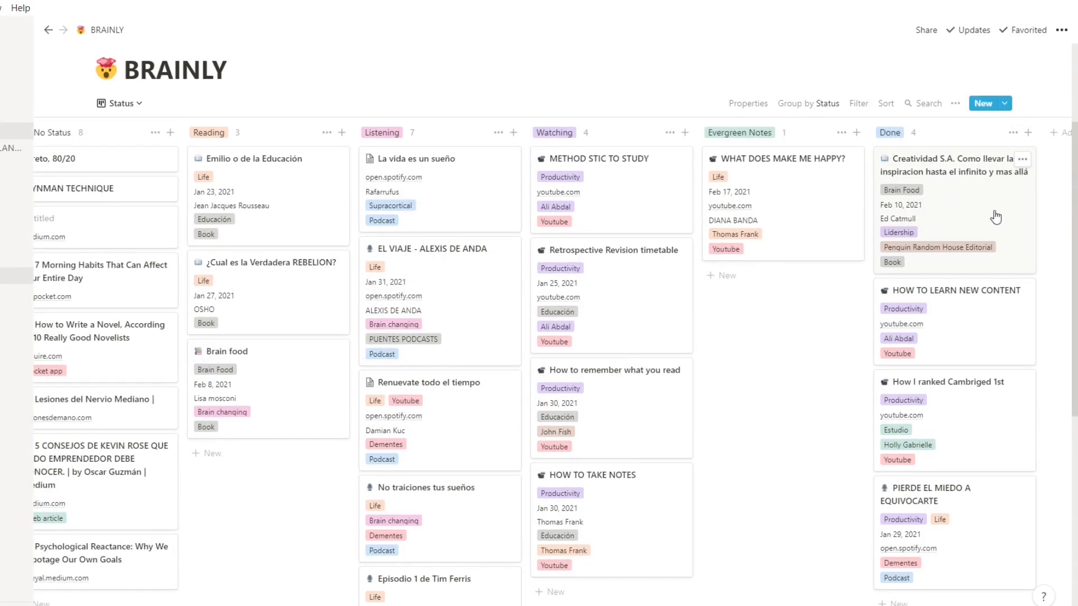
{"action": "scroll", "coordinate": [735, 362], "scroll_direction": "up", "scroll_amount": 3}
{"action": "scroll", "coordinate": [747, 361], "scroll_direction": "down", "scroll_amount": 3}
Go to the ENARM PSIQUIATRÍA board and open the TOC/Dismórfico corporal/ Impulsos card as a full page
{"action": "left_click", "coordinate": [12, 148]}
{"action": "scroll", "coordinate": [372, 397], "scroll_direction": "down", "scroll_amount": 10}
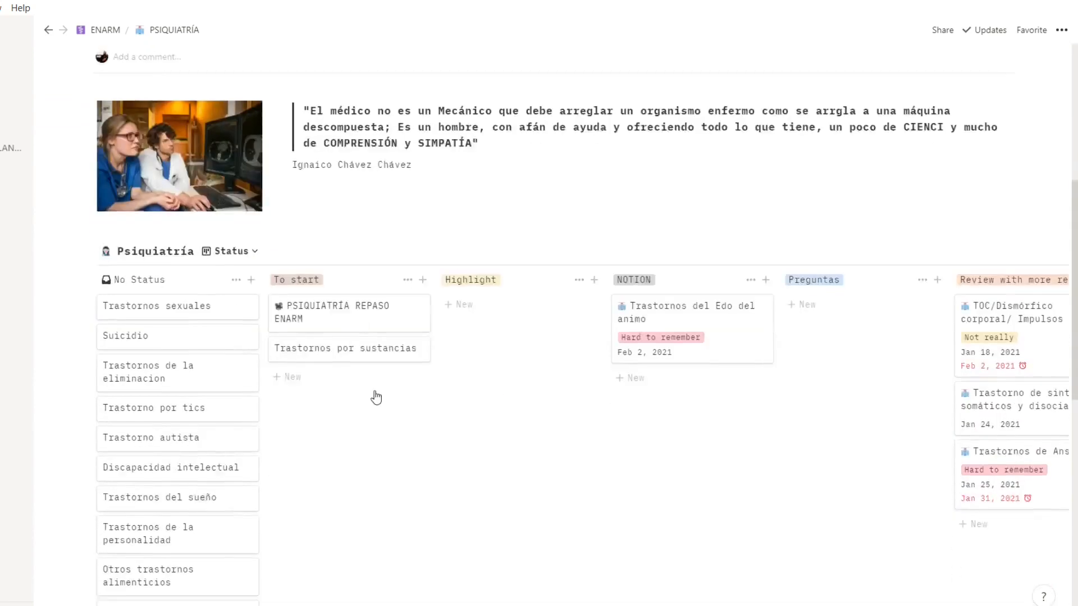
{"action": "left_click", "coordinate": [997, 100]}
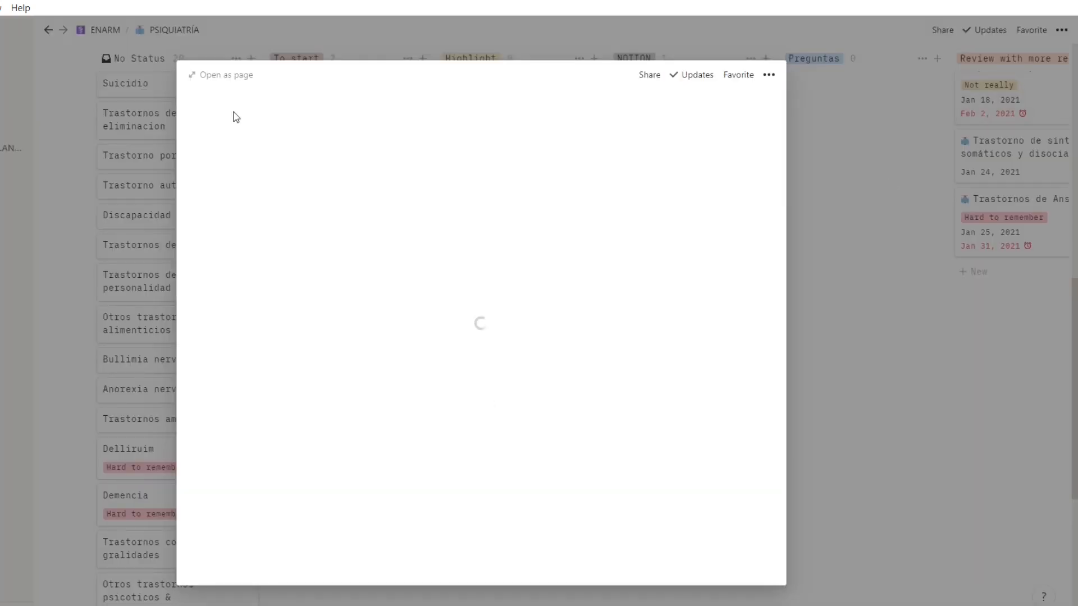
{"action": "left_click", "coordinate": [228, 76]}
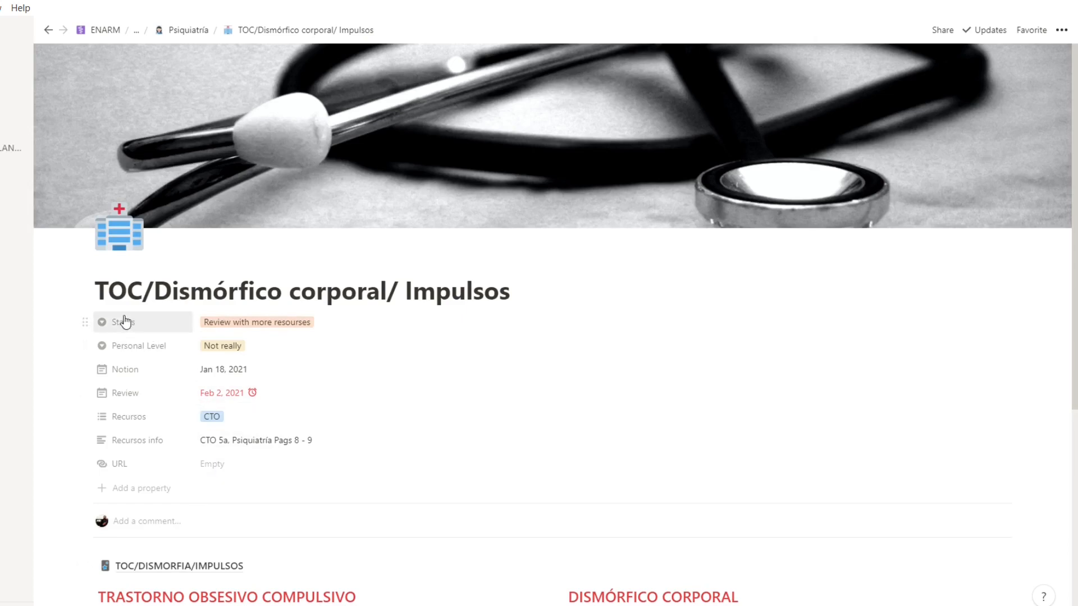
Examine the available options of the Status and Personal Level properties without changing either one
{"action": "left_click", "coordinate": [233, 324]}
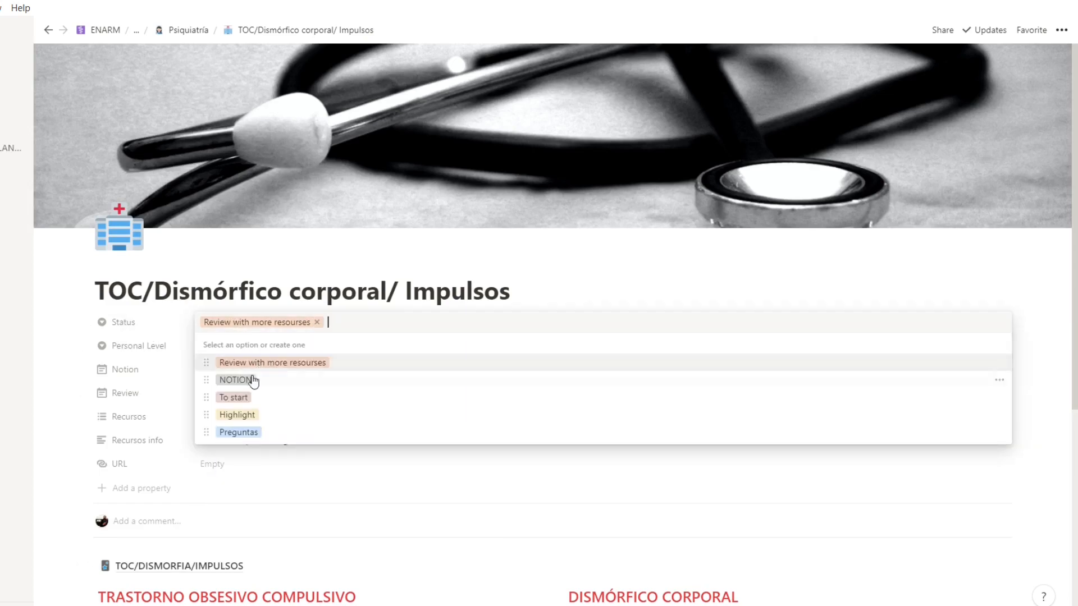
{"action": "left_click", "coordinate": [51, 336]}
{"action": "left_click", "coordinate": [238, 349]}
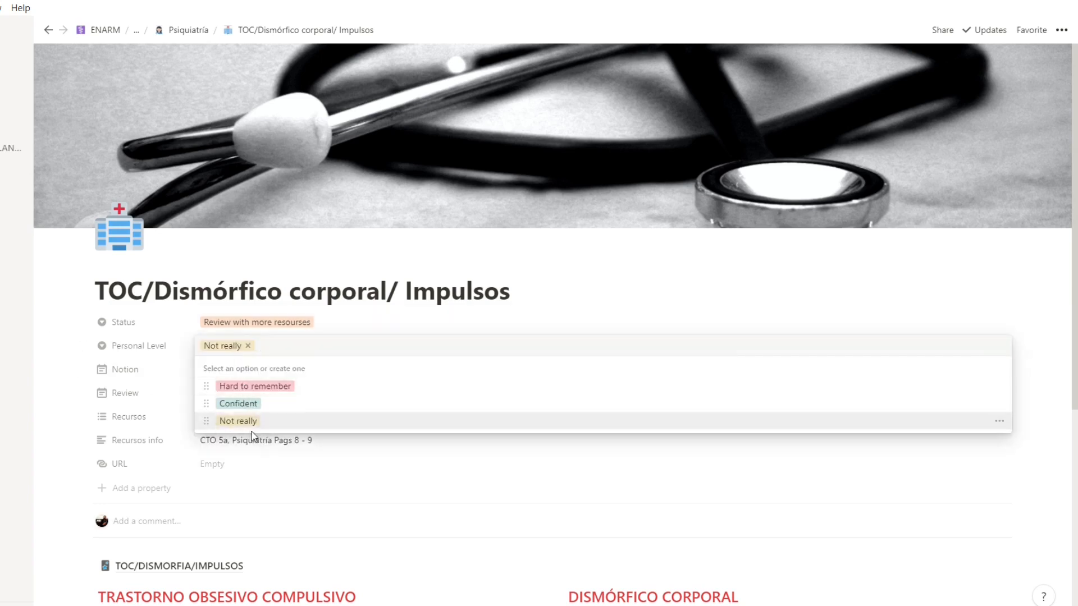
{"action": "left_click", "coordinate": [78, 378]}
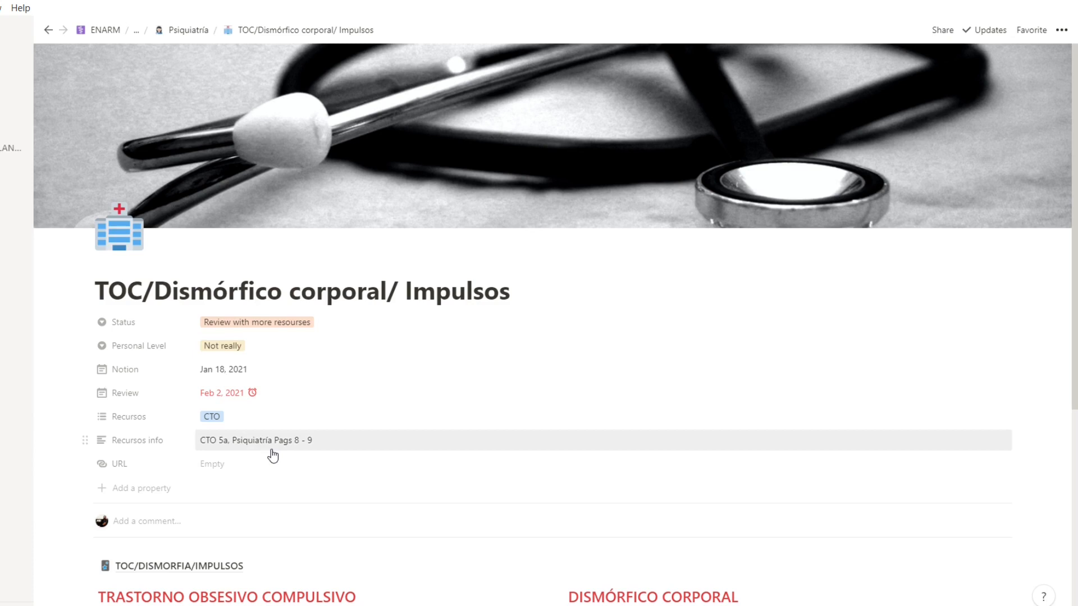
Add the GPC, Web and YouTube tags to the page's Recursos property
{"action": "left_click", "coordinate": [235, 425]}
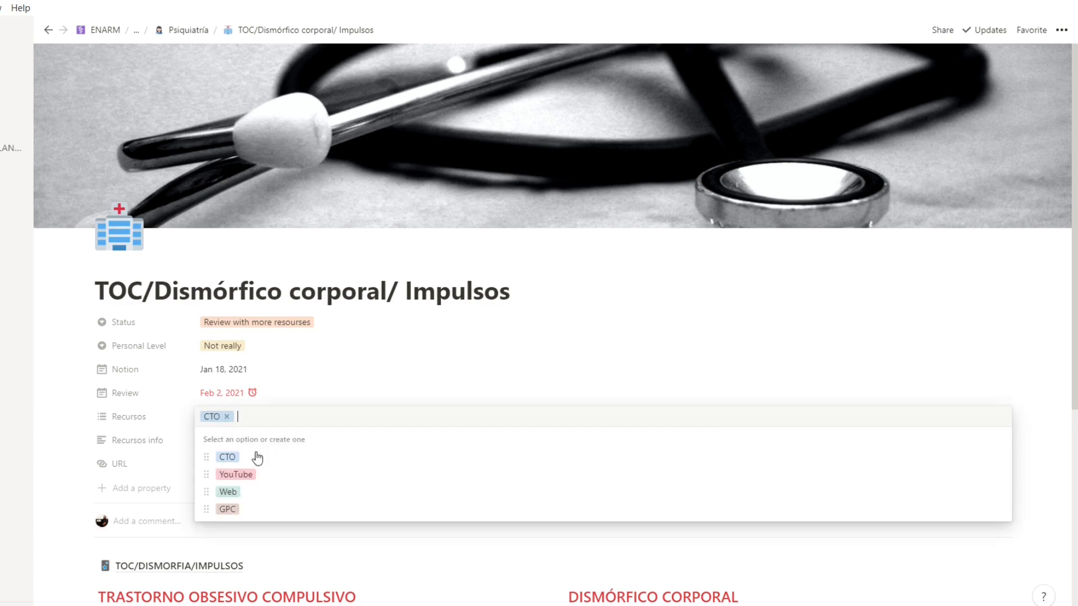
{"action": "left_click", "coordinate": [238, 511]}
{"action": "left_click", "coordinate": [240, 492]}
{"action": "left_click", "coordinate": [239, 475]}
{"action": "left_click", "coordinate": [389, 397]}
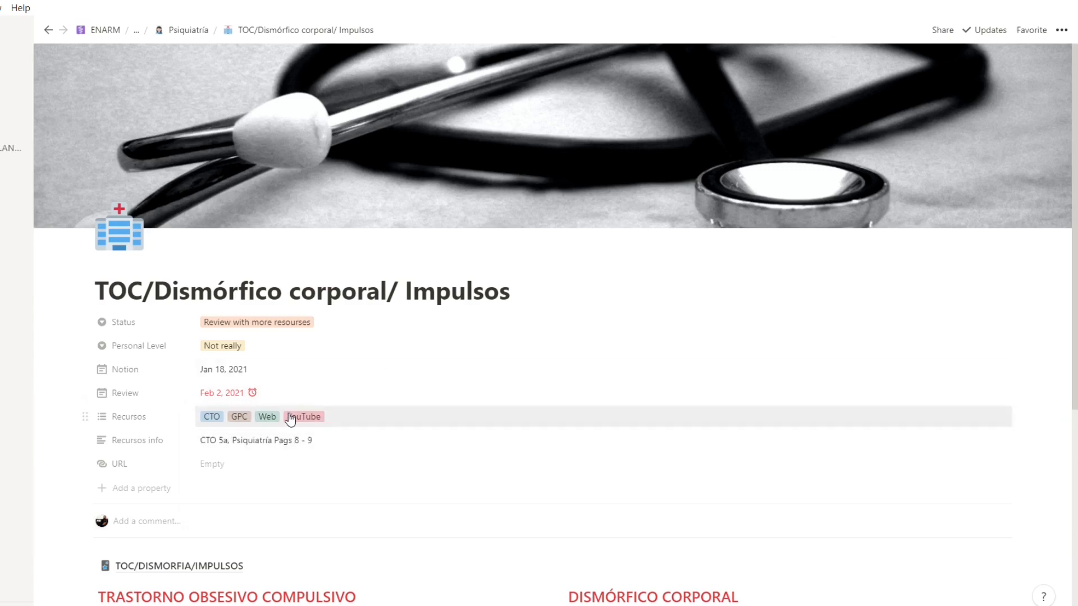
Remove the GPC, Web and YouTube tags from Recursos, keeping only CTO
{"action": "left_click", "coordinate": [359, 415]}
{"action": "left_click", "coordinate": [264, 417]}
{"action": "left_click", "coordinate": [265, 416]}
{"action": "left_click", "coordinate": [283, 417]}
{"action": "left_click", "coordinate": [316, 370]}
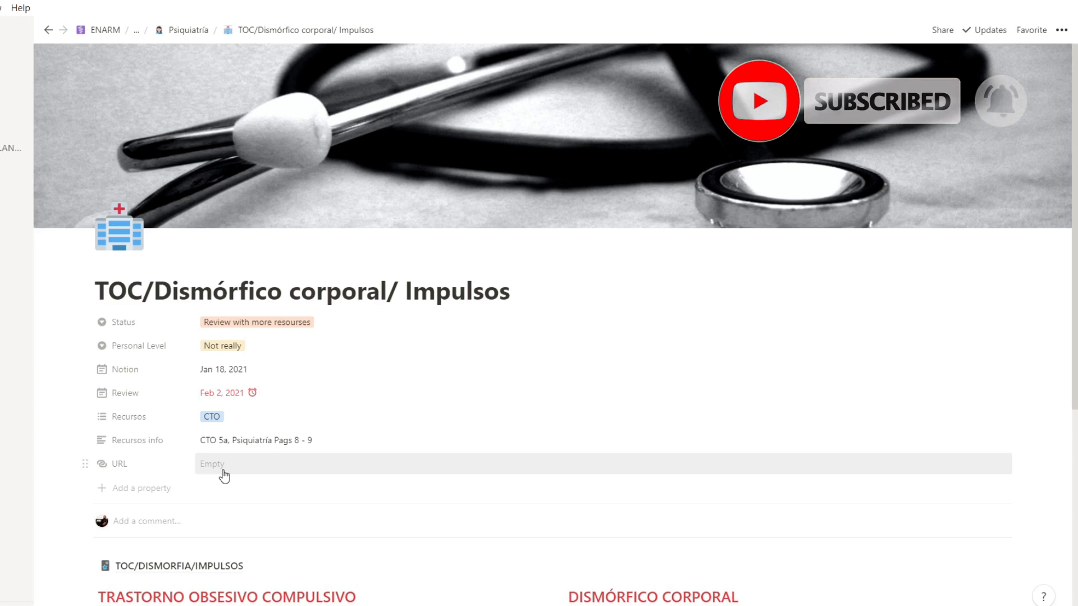
Open the TOC/DISMORFIA/IMPULSOS subpage and check the answers under QUE ES TOC? and QUE SON LAS OBSESIONES, collapsing both again
{"action": "scroll", "coordinate": [453, 466], "scroll_direction": "down", "scroll_amount": 4}
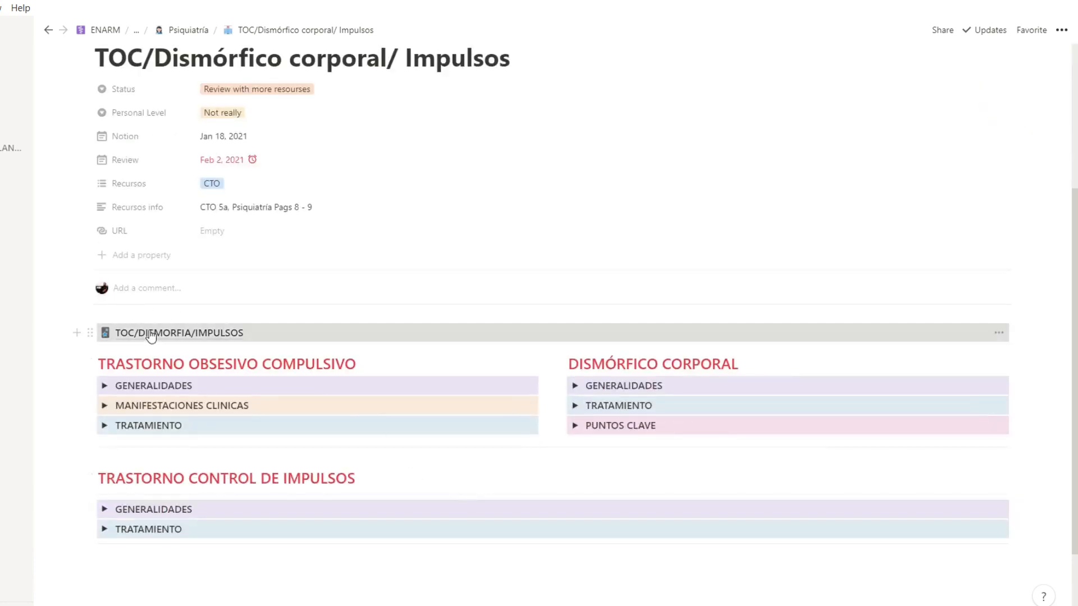
{"action": "left_click", "coordinate": [169, 333]}
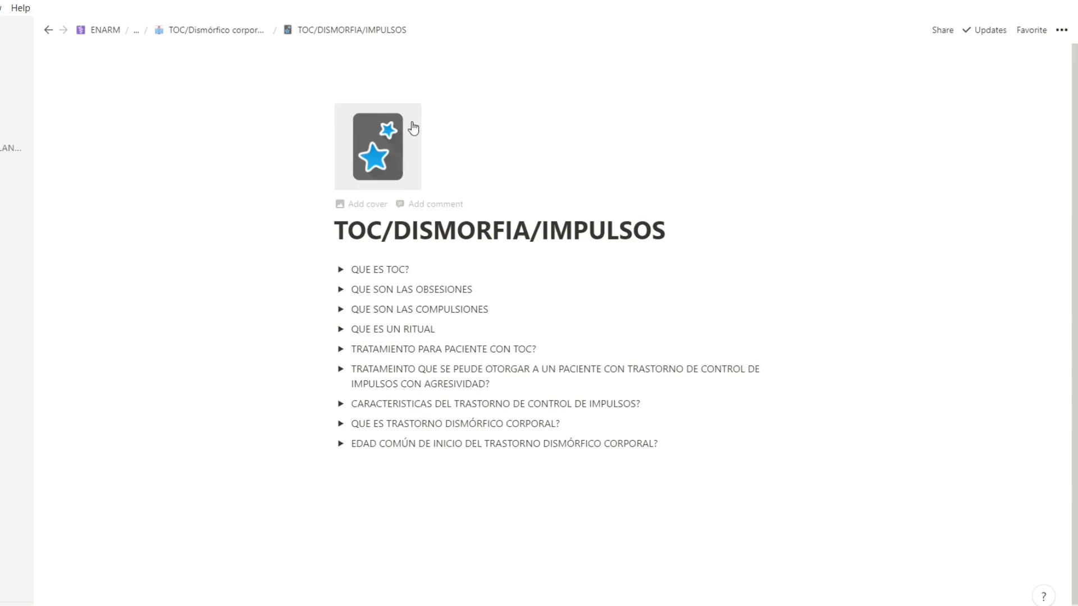
{"action": "left_click", "coordinate": [340, 269]}
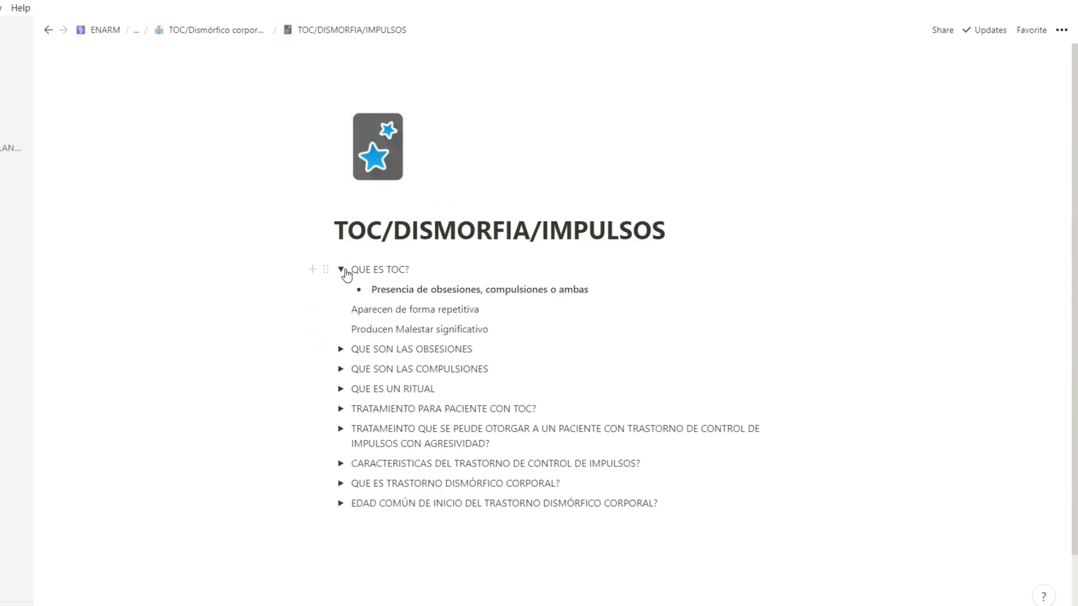
{"action": "left_click", "coordinate": [340, 350]}
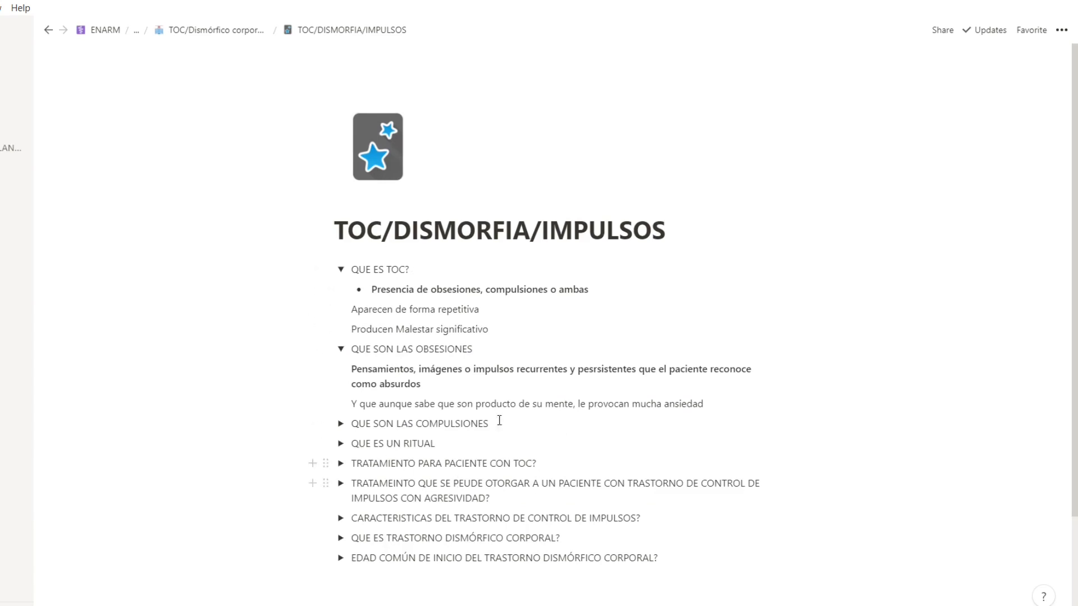
{"action": "left_click", "coordinate": [341, 348]}
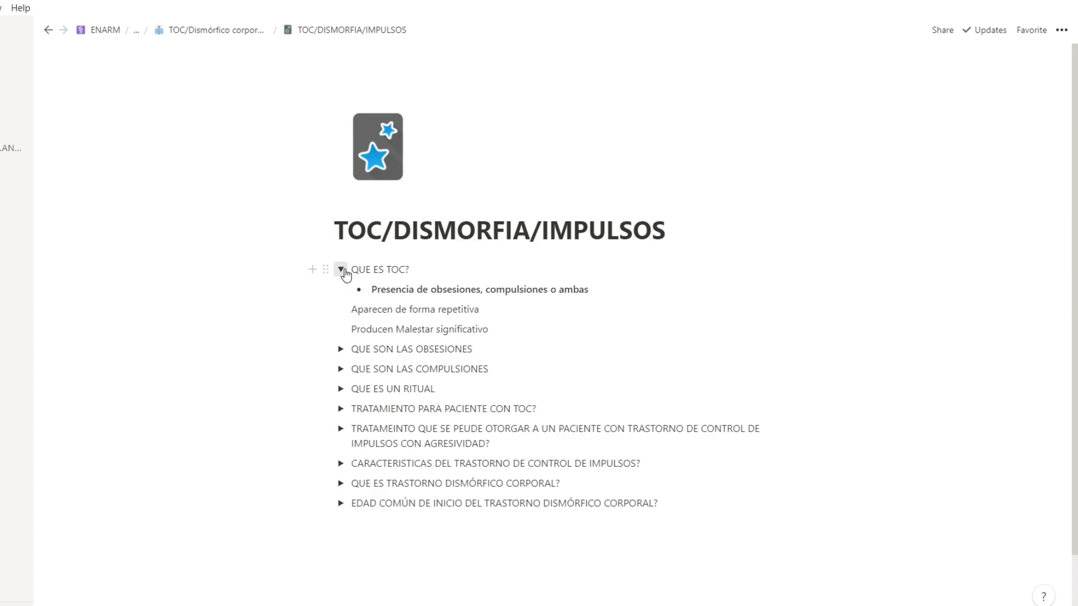
{"action": "left_click", "coordinate": [341, 270]}
Return to the TOC/Dismórfico corporal/ Impulsos page, expand its topic toggles and look through the notes inside
{"action": "left_click", "coordinate": [233, 27]}
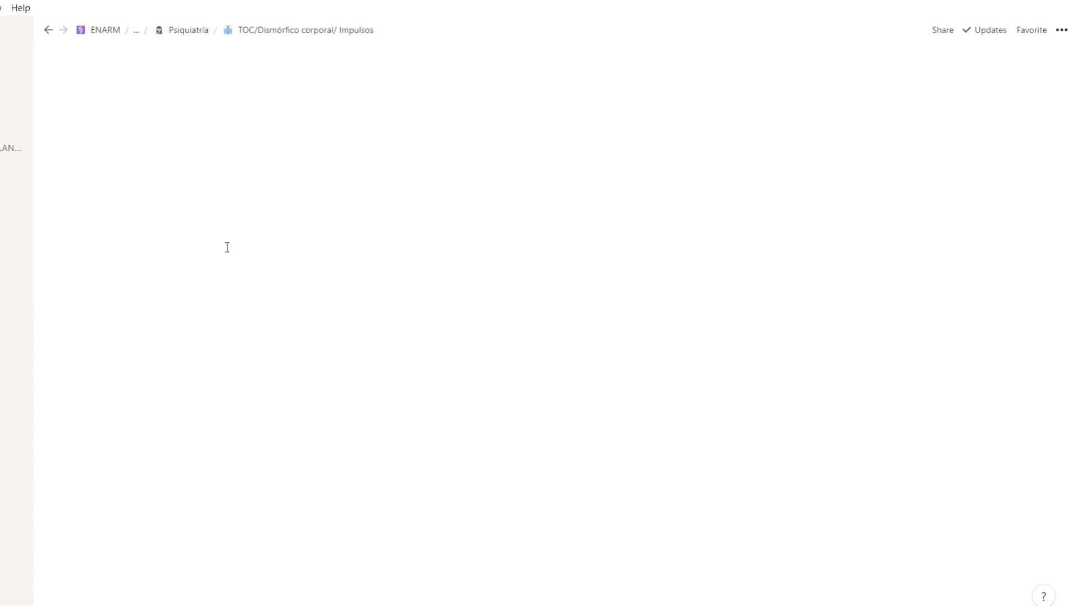
{"action": "scroll", "coordinate": [240, 440], "scroll_direction": "down", "scroll_amount": 5}
{"action": "left_click", "coordinate": [105, 265]}
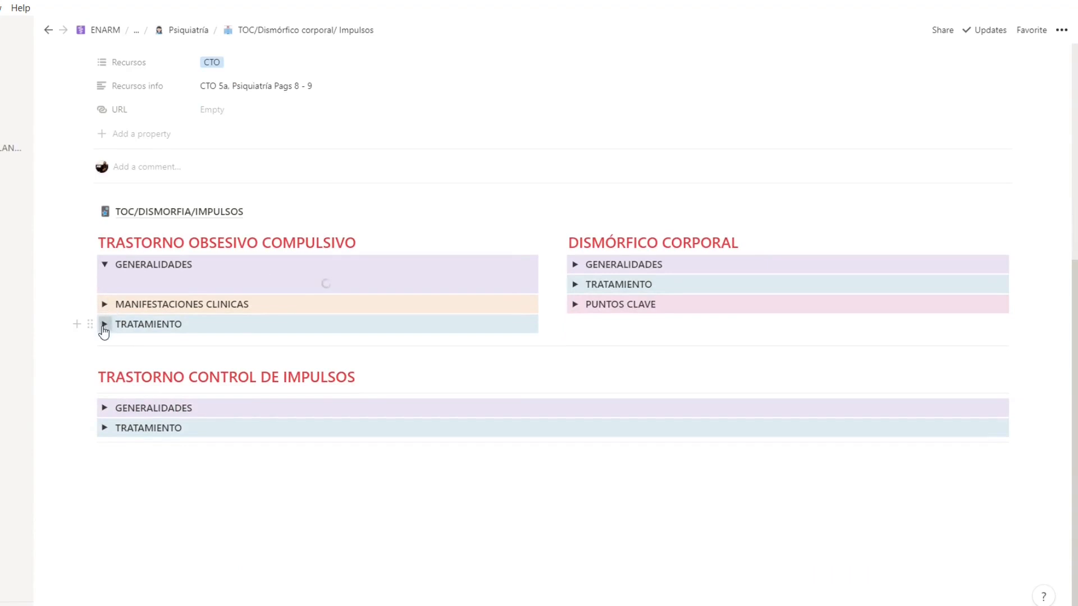
{"action": "scroll", "coordinate": [221, 590], "scroll_direction": "up", "scroll_amount": 6}
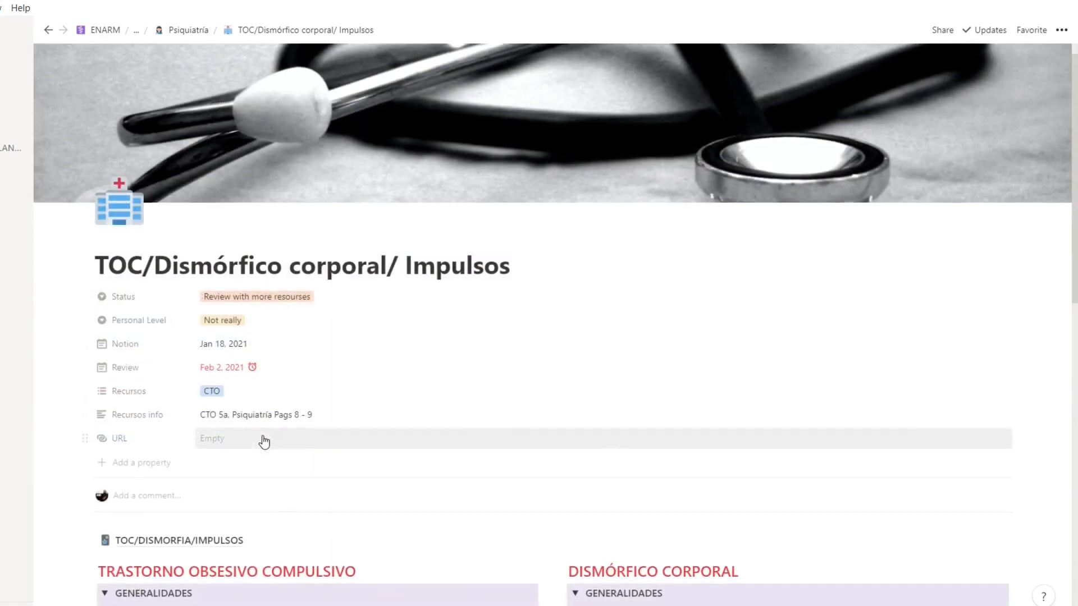
{"action": "scroll", "coordinate": [264, 442], "scroll_direction": "down", "scroll_amount": 10}
{"action": "scroll", "coordinate": [300, 465], "scroll_direction": "down", "scroll_amount": 2}
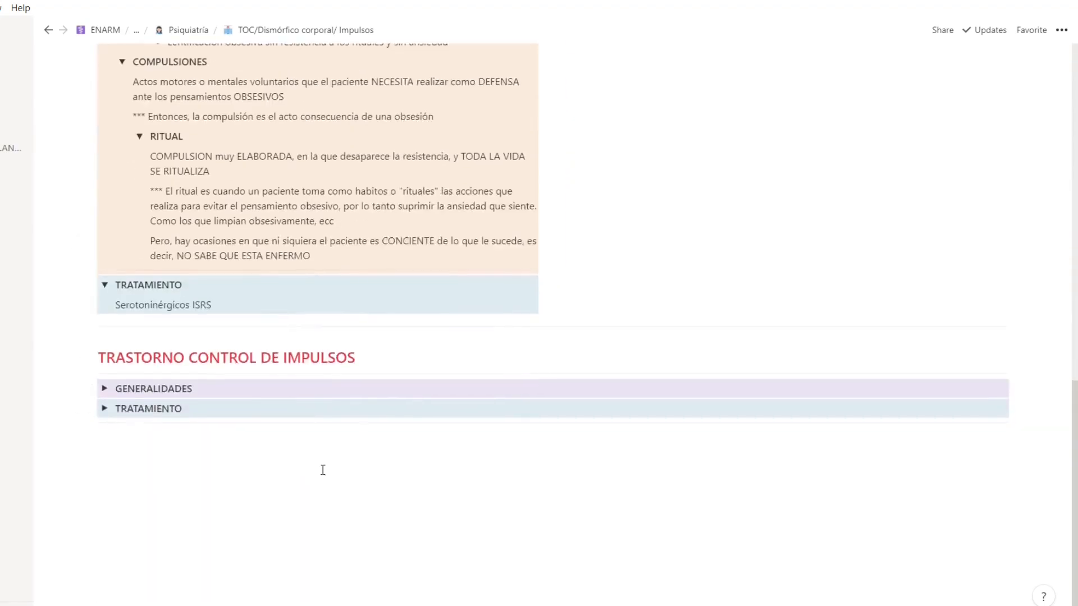
{"action": "scroll", "coordinate": [322, 470], "scroll_direction": "up", "scroll_amount": 12}
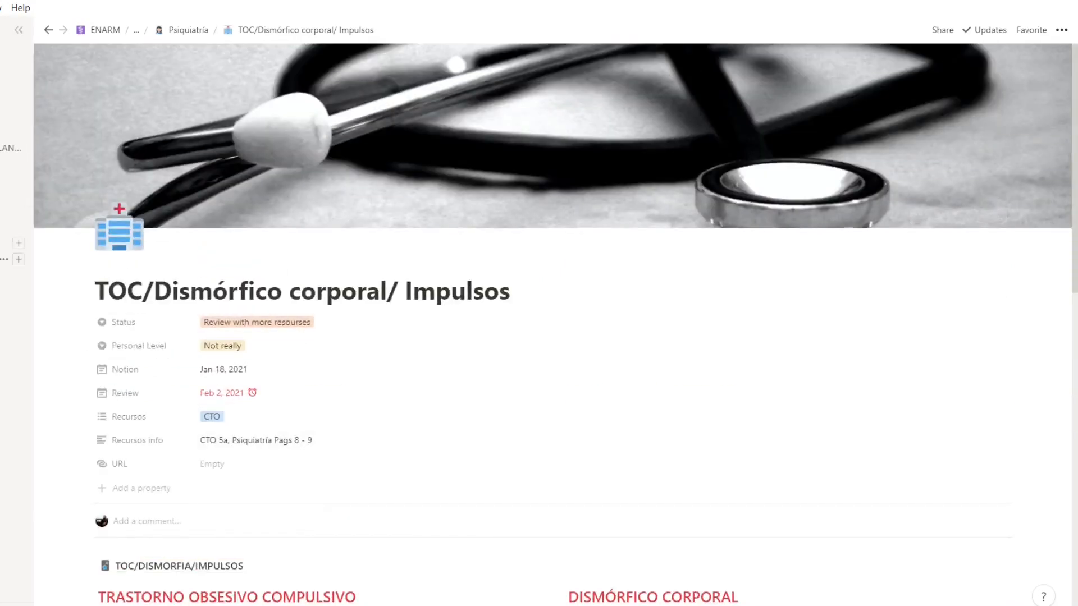
Open the ENARM PLANTILLA gallery and delete the two untitled example cards
{"action": "left_click", "coordinate": [17, 343]}
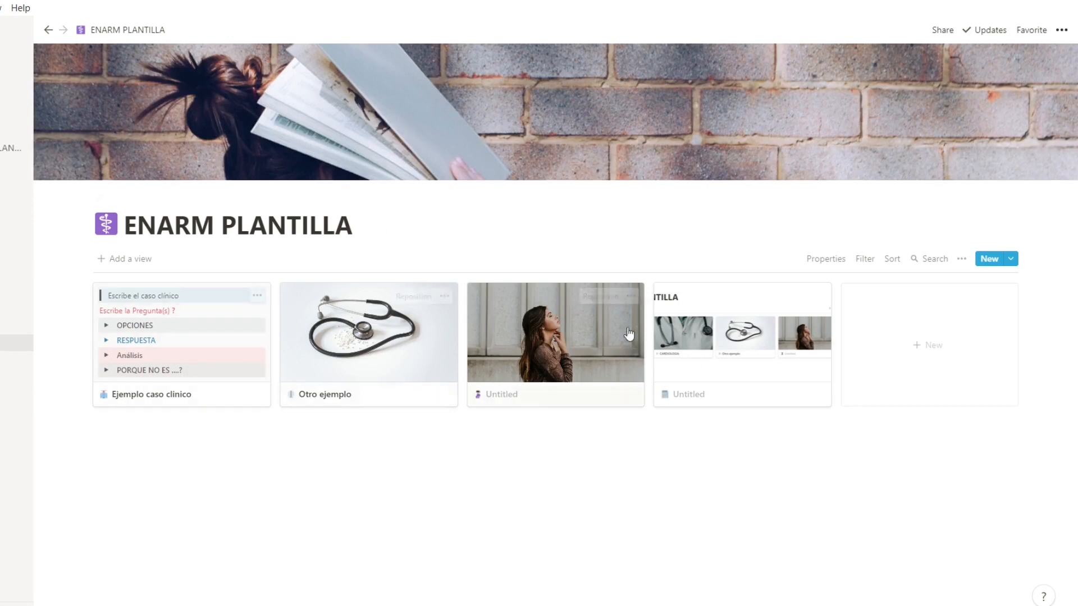
{"action": "left_click", "coordinate": [629, 297]}
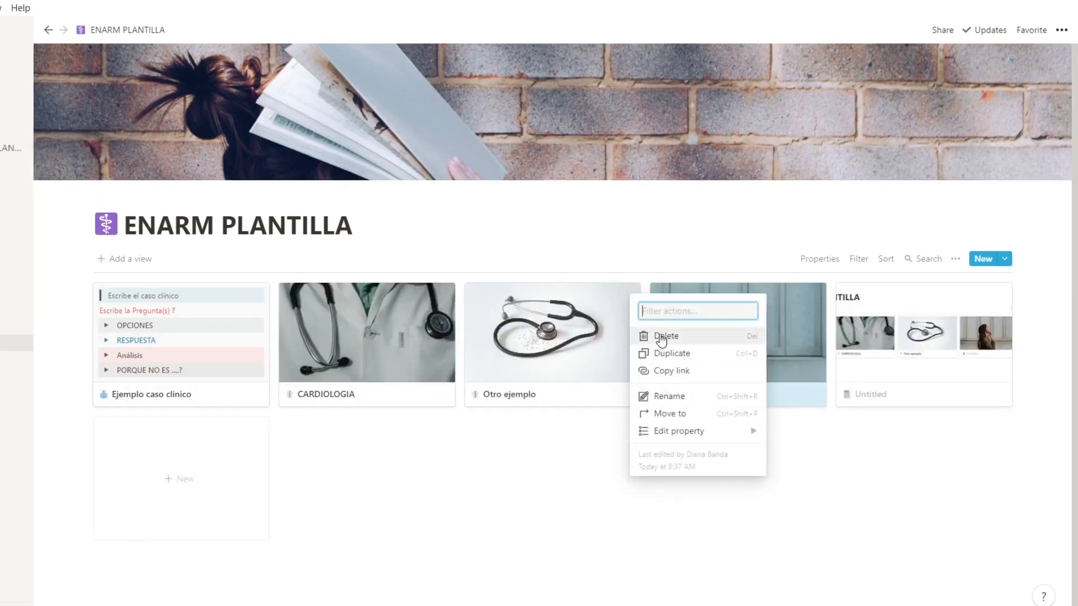
{"action": "left_click", "coordinate": [660, 338]}
{"action": "left_click", "coordinate": [816, 293]}
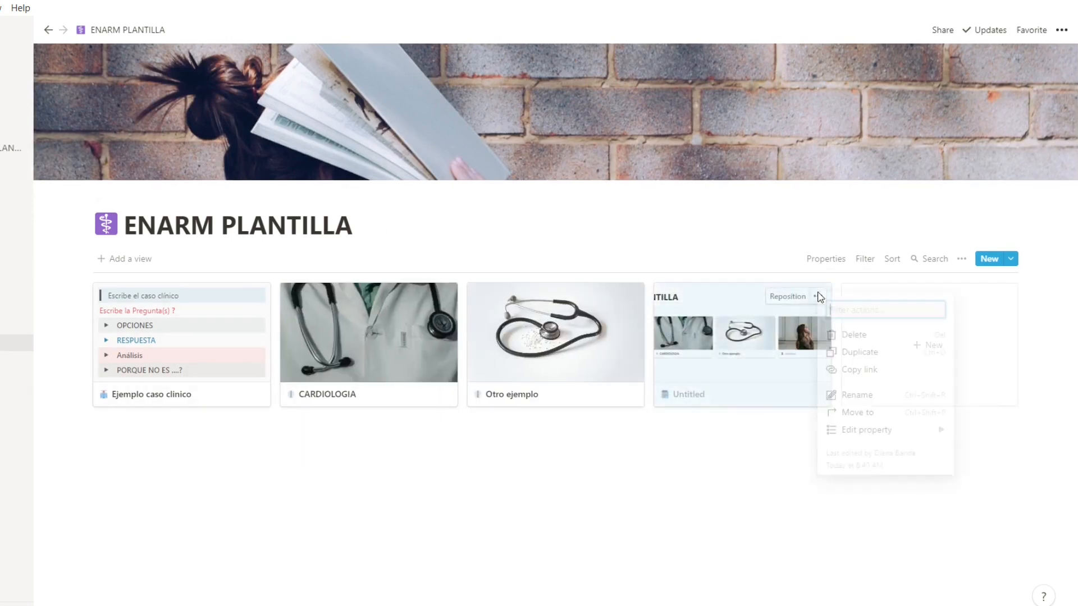
{"action": "left_click", "coordinate": [843, 333]}
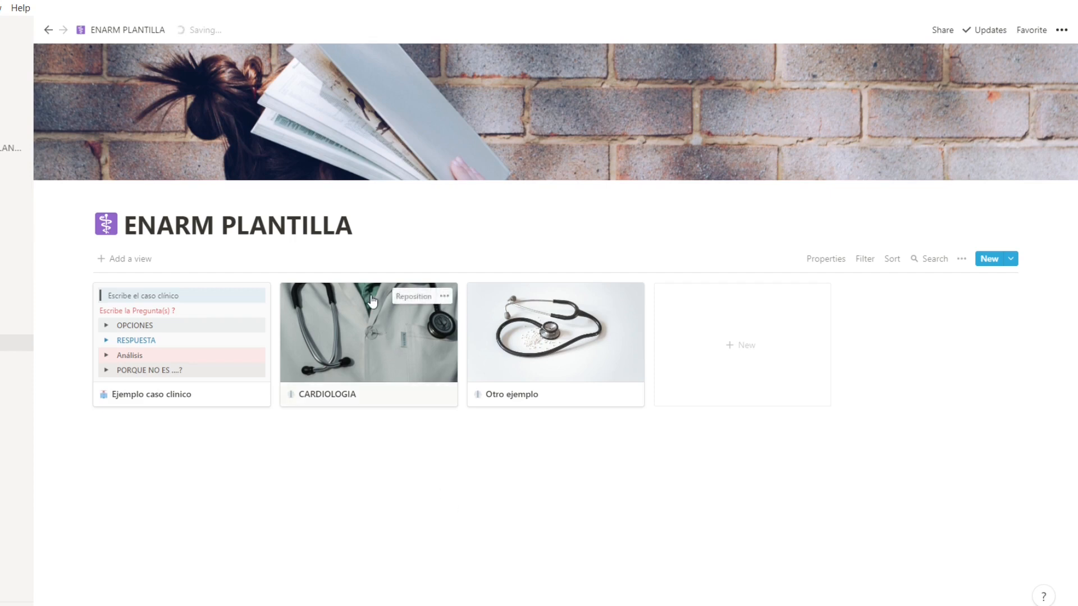
Preview the Otro ejemplo card, look over its TEMAS status board and image, and close the preview
{"action": "left_click", "coordinate": [547, 337]}
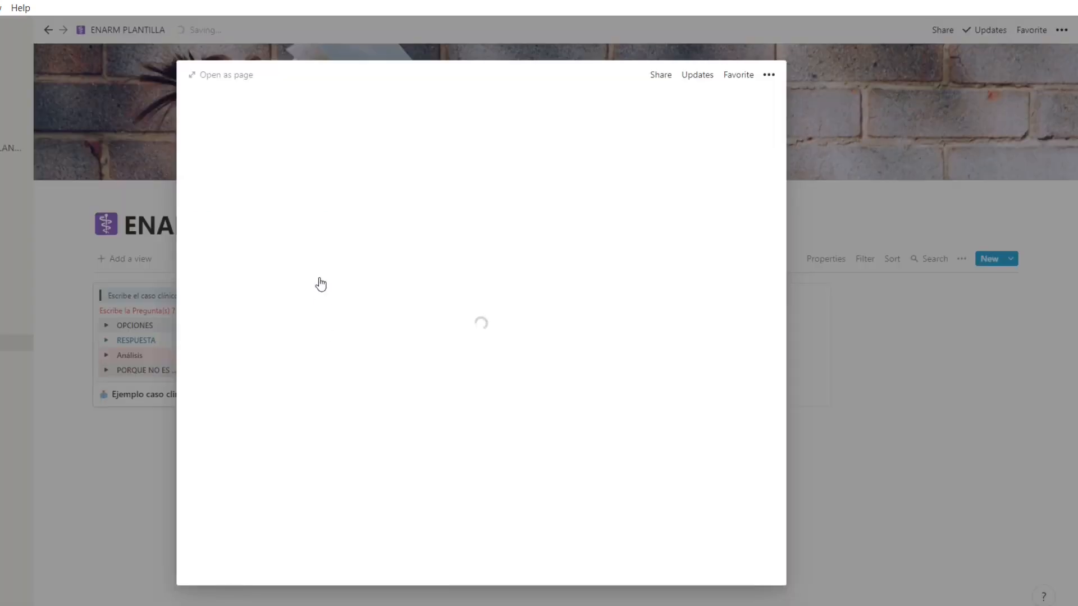
{"action": "scroll", "coordinate": [344, 306], "scroll_direction": "down", "scroll_amount": 3}
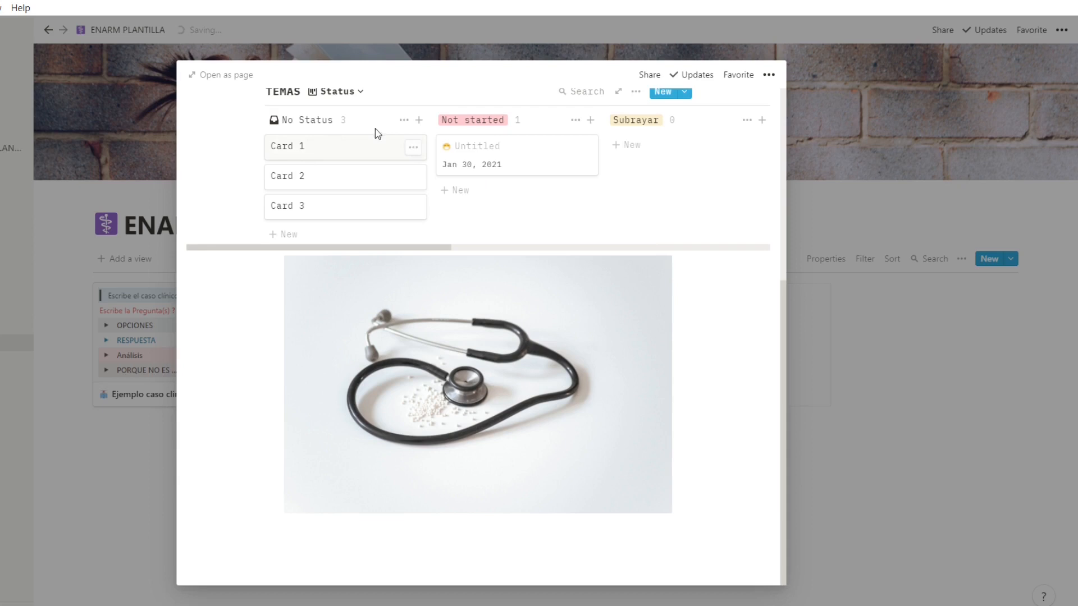
{"action": "left_click", "coordinate": [877, 402]}
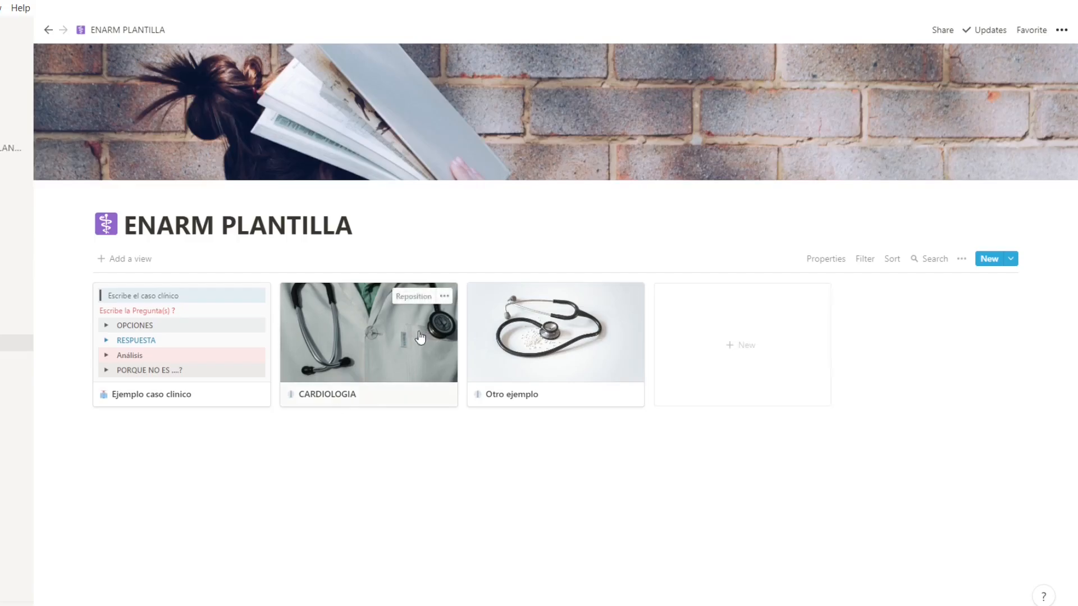
Open the ENARM Ginecología page and look at the list of views for the GINECO board, leaving Status selected
{"action": "left_click", "coordinate": [359, 356]}
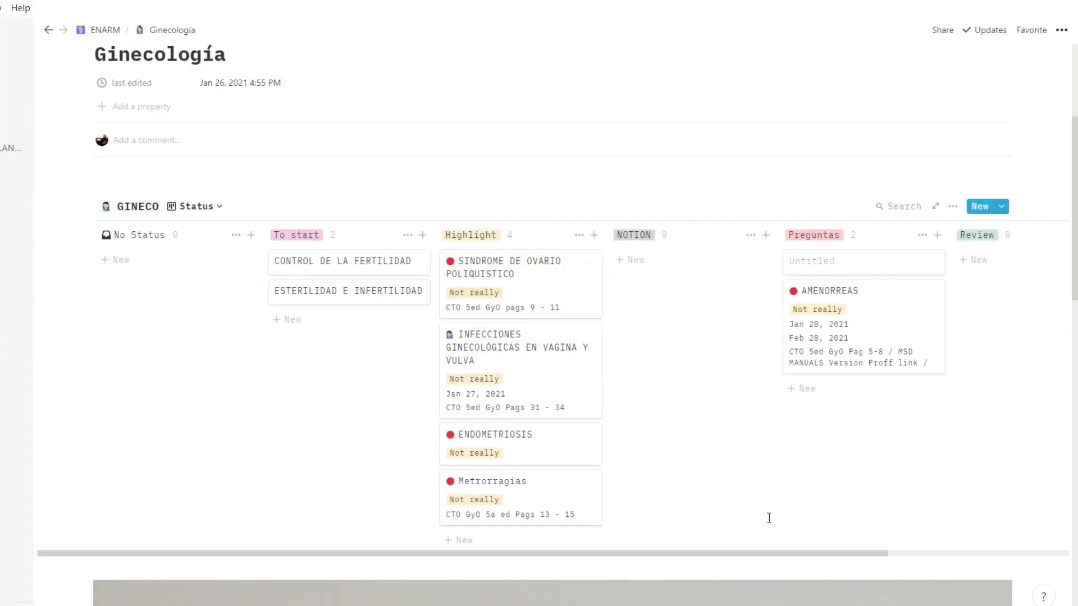
{"action": "left_click", "coordinate": [189, 209]}
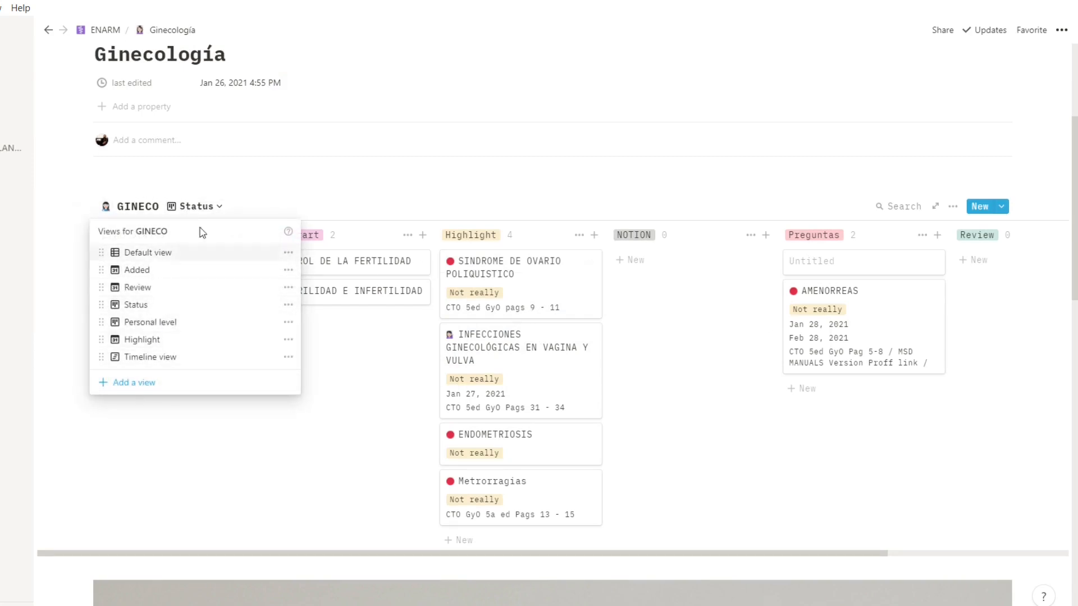
{"action": "left_click", "coordinate": [155, 441]}
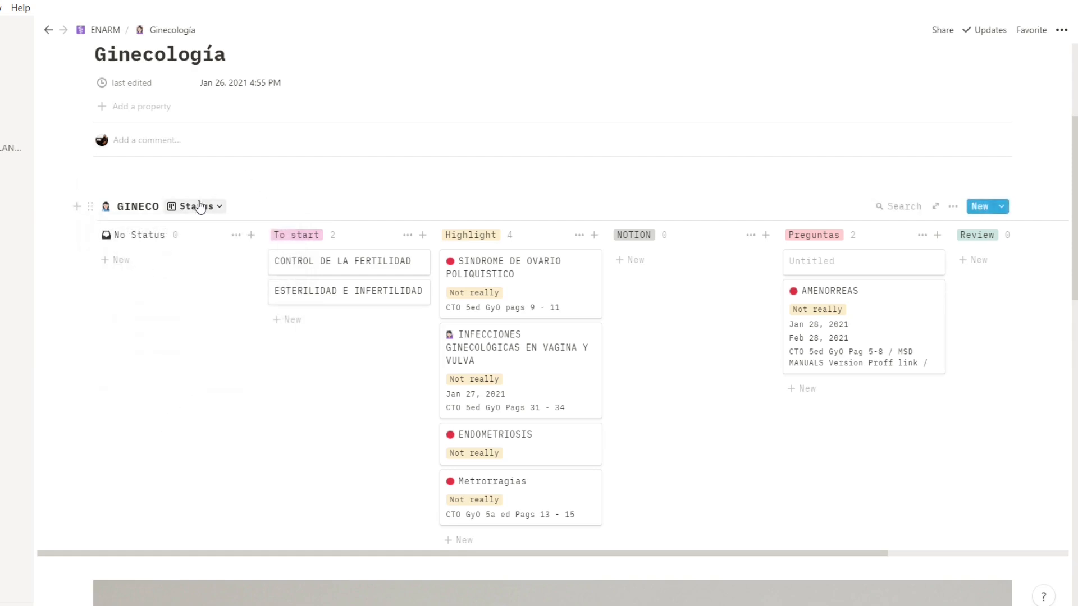
Add a card named AMENORREAS to the To start column of the GINECO board and open it as a full page
{"action": "left_click", "coordinate": [327, 318]}
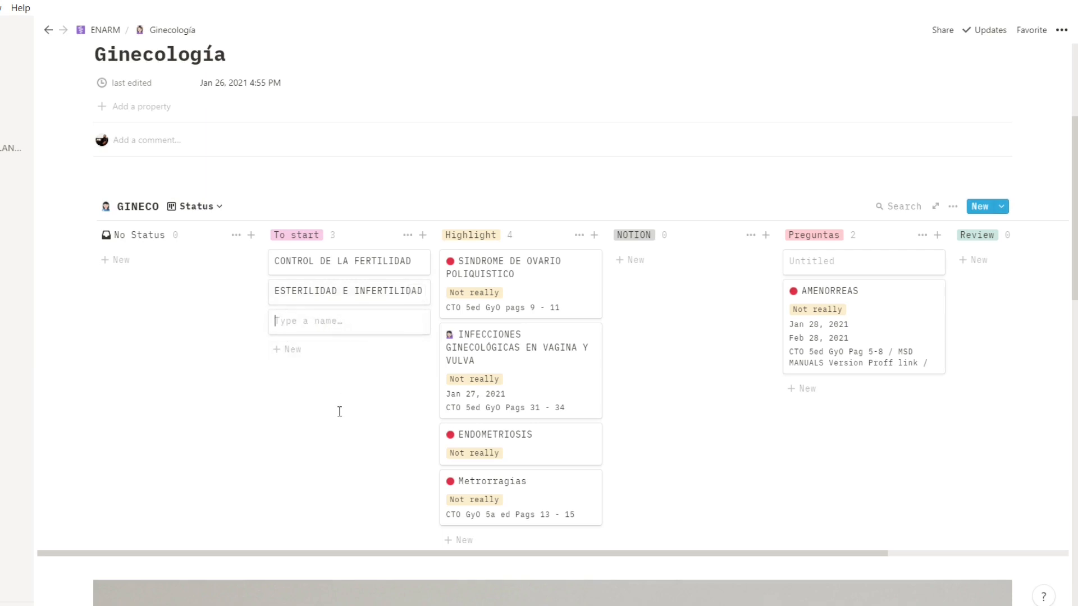
{"action": "type", "text": "AM"}
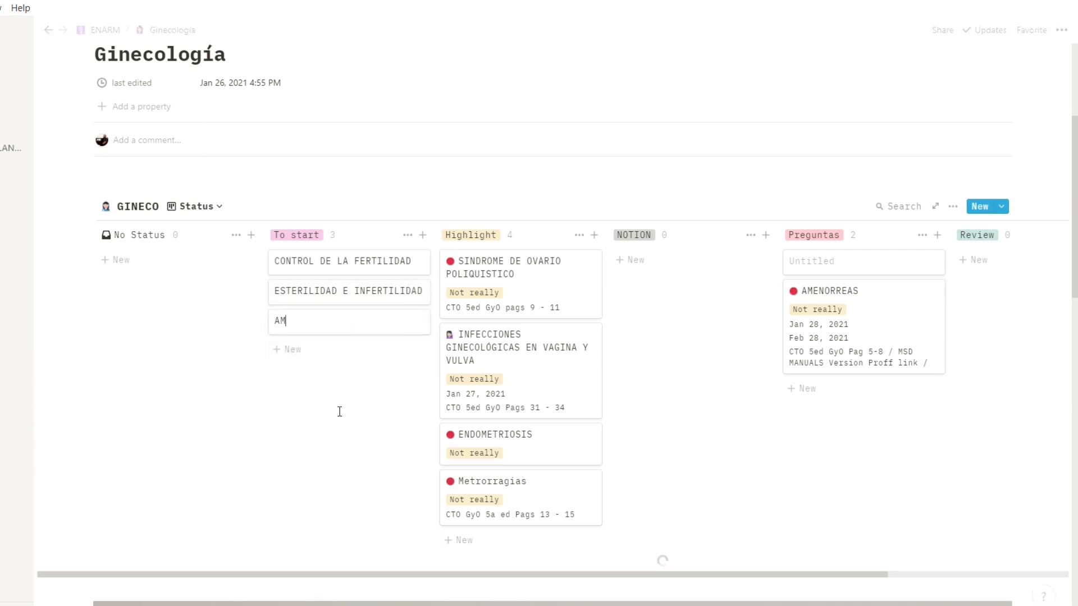
{"action": "type", "text": "ENORREAS"}
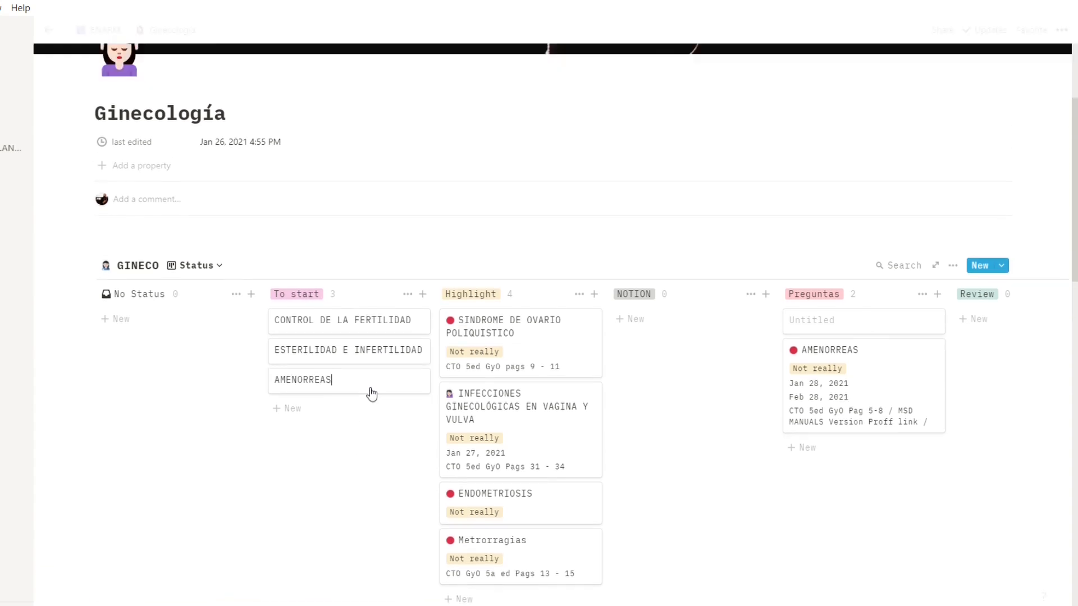
{"action": "key", "text": "Return"}
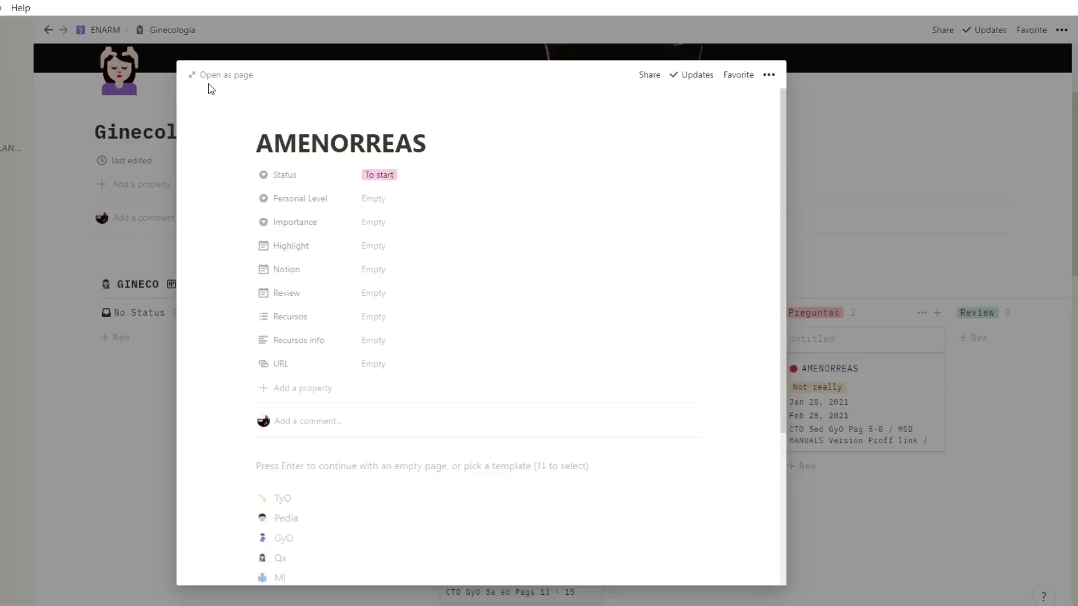
{"action": "left_click", "coordinate": [224, 73]}
{"action": "scroll", "coordinate": [406, 344], "scroll_direction": "down", "scroll_amount": 3}
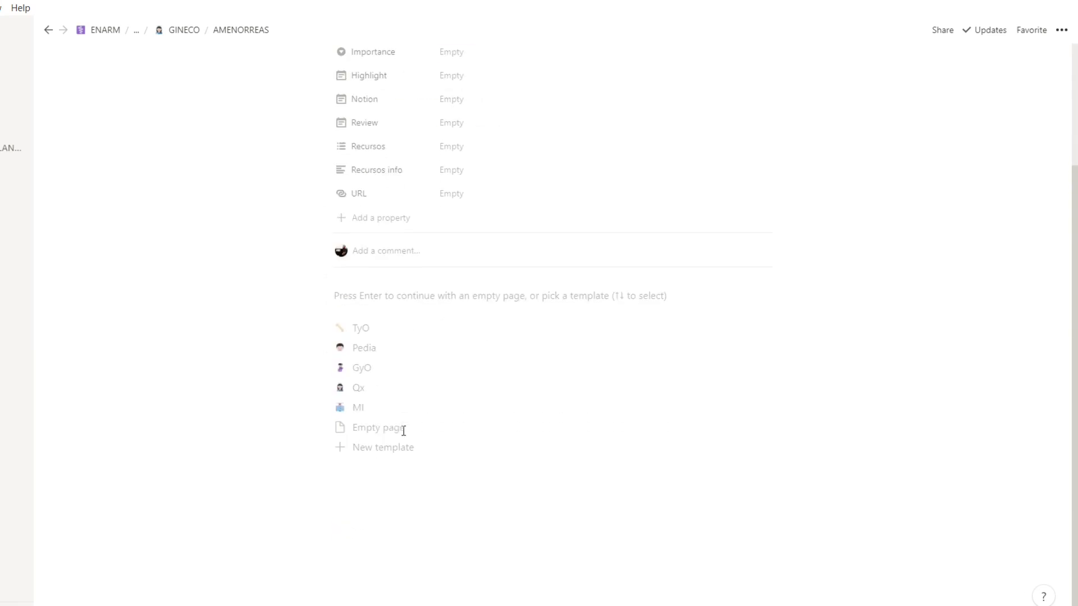
Apply the GyO template to the AMENORREAS page and look over its properties and toggle sections
{"action": "left_click", "coordinate": [358, 373]}
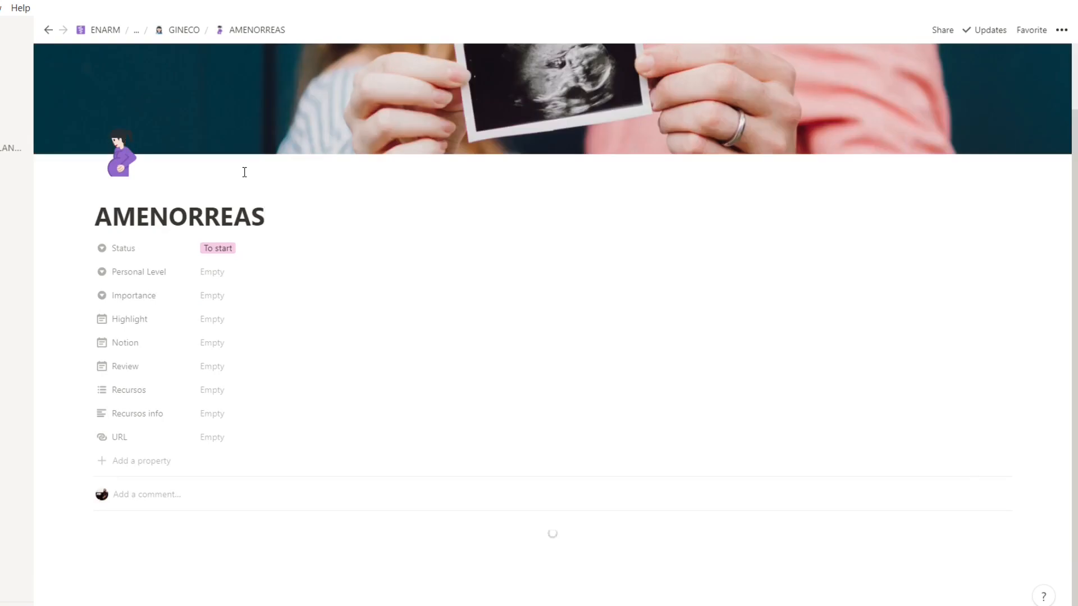
{"action": "scroll", "coordinate": [457, 317], "scroll_direction": "down", "scroll_amount": 4}
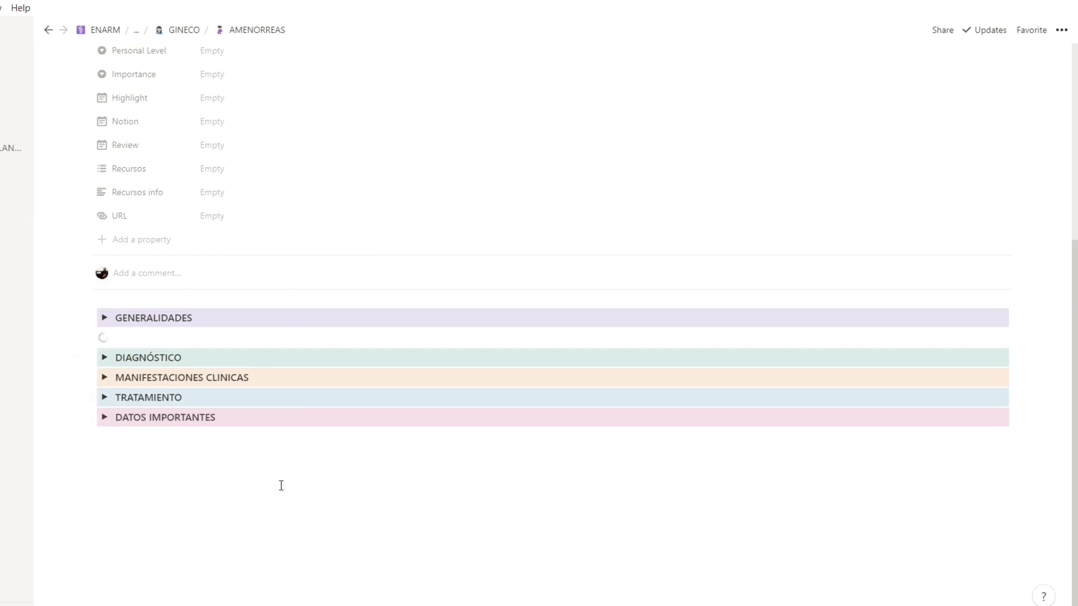
{"action": "scroll", "coordinate": [281, 486], "scroll_direction": "up", "scroll_amount": 3}
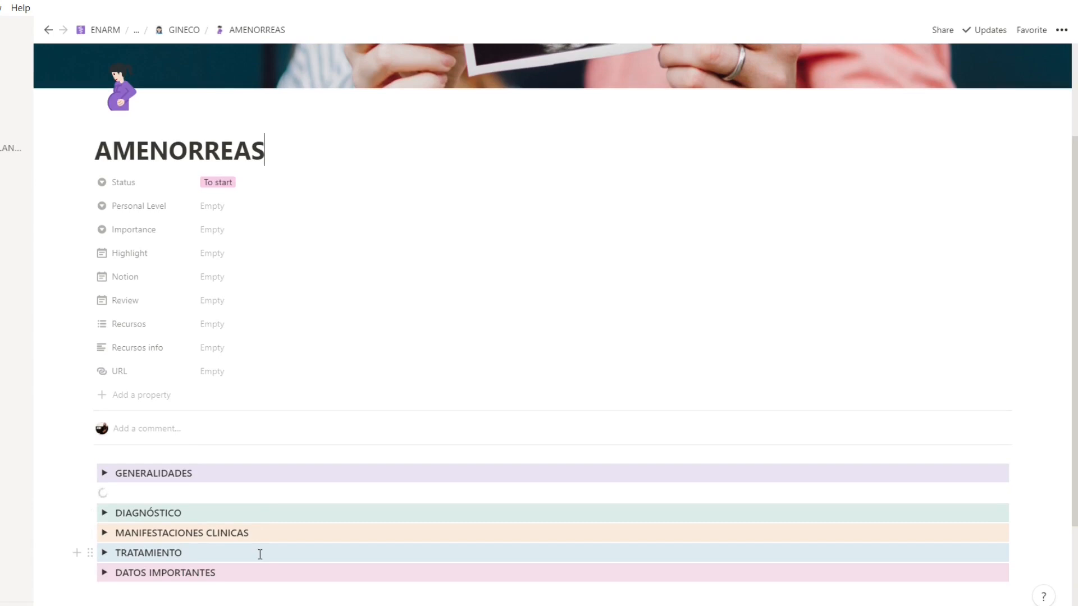
Choose To start as the Status and set the Personal Level to Not really for AMENORREAS
{"action": "left_click", "coordinate": [212, 183]}
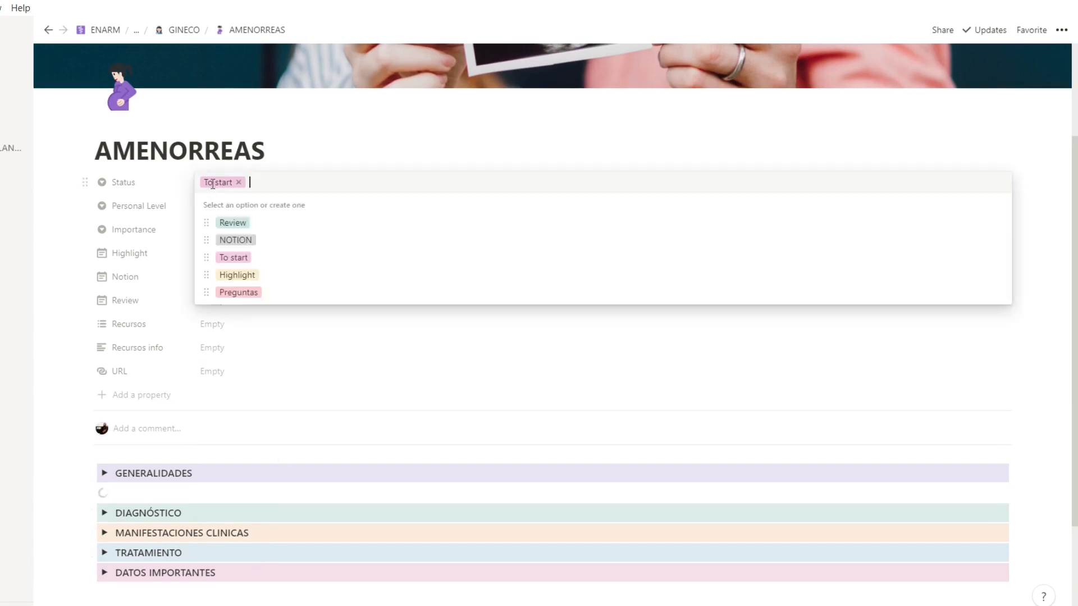
{"action": "left_click", "coordinate": [234, 257]}
{"action": "left_click", "coordinate": [212, 201]}
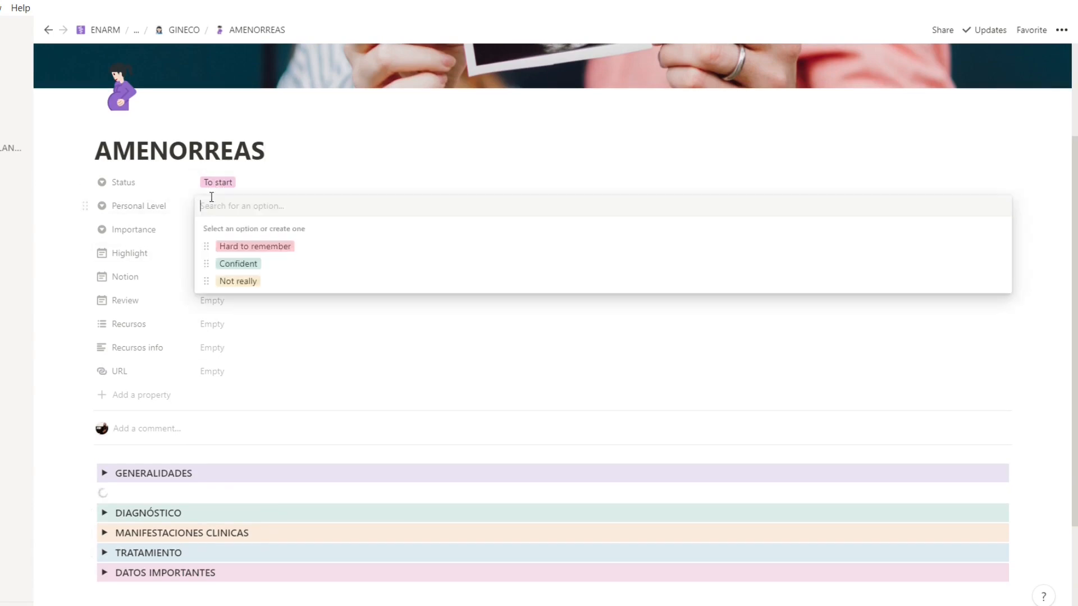
{"action": "left_click", "coordinate": [233, 282]}
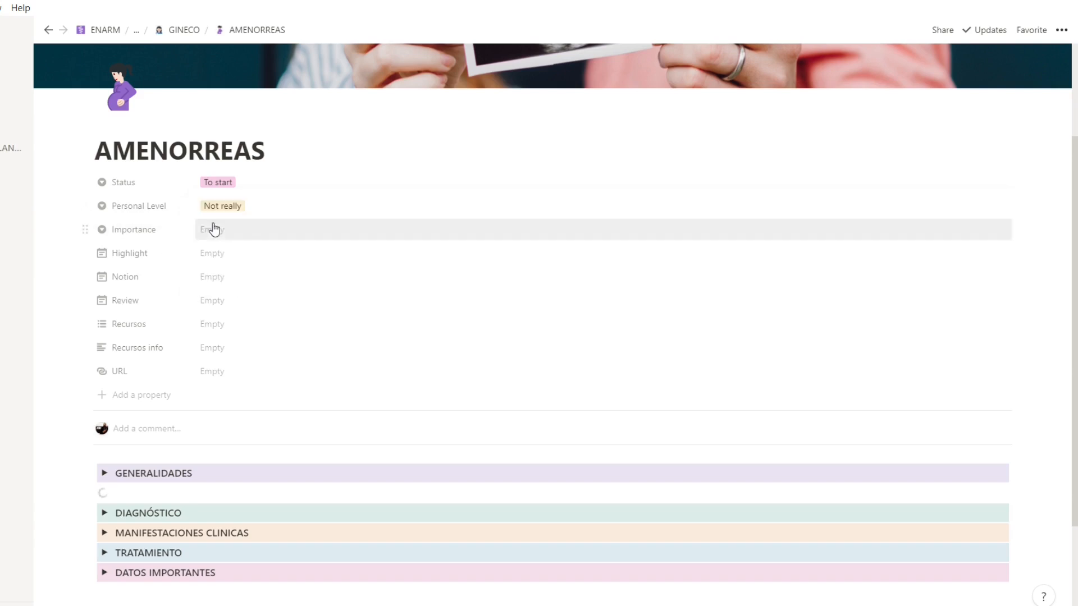
Create the option Frecuentemente in the Importance property and assign it to AMENORREAS
{"action": "left_click", "coordinate": [214, 228]}
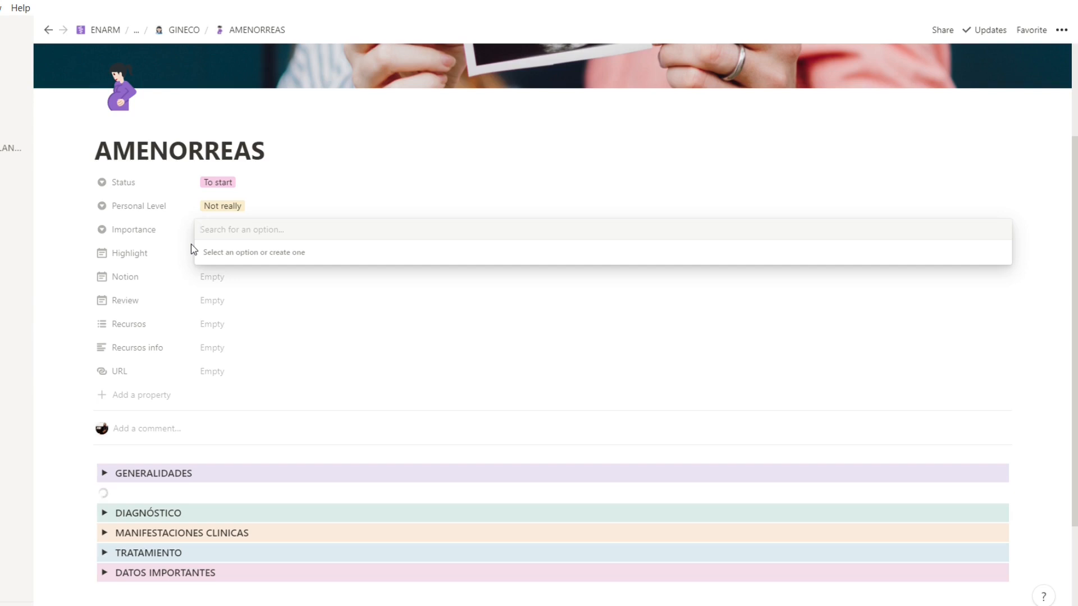
{"action": "type", "text": "fRECUENTEMENTE"}
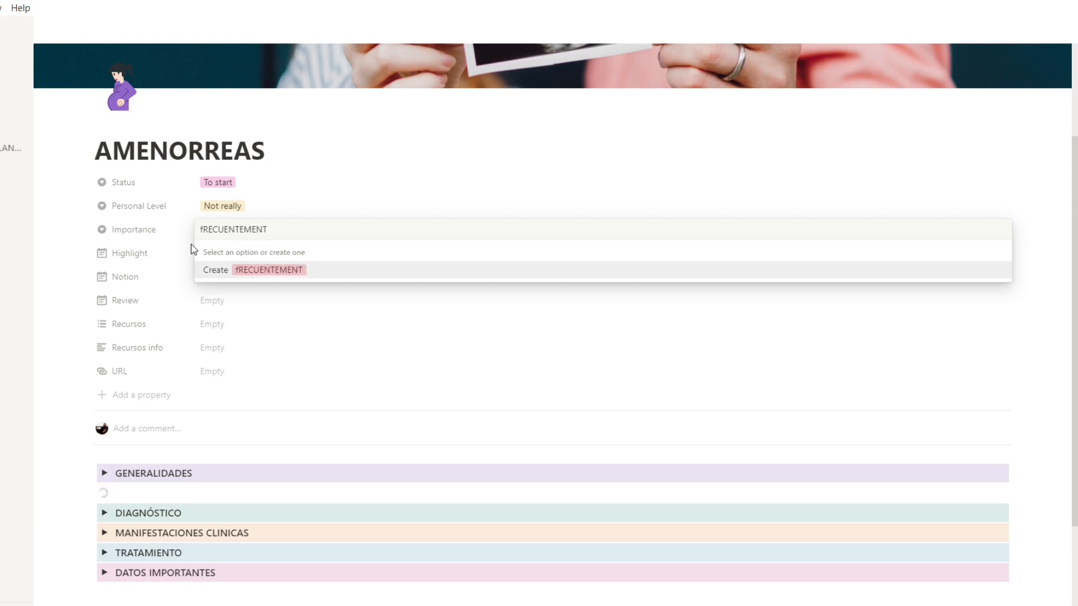
{"action": "key", "text": "BackSpace"}
{"action": "key", "text": "BackSpace"}
{"action": "key", "text": "BackSpace"}
{"action": "key", "text": "BackSpace"}
{"action": "key", "text": "BackSpace"}
{"action": "key", "text": "BackSpace"}
{"action": "key", "text": "BackSpace"}
{"action": "key", "text": "BackSpace"}
{"action": "key", "text": "BackSpace"}
{"action": "key", "text": "BackSpace"}
{"action": "key", "text": "BackSpace"}
{"action": "key", "text": "BackSpace"}
{"action": "key", "text": "BackSpace"}
{"action": "type", "text": "Frecuentemente"}
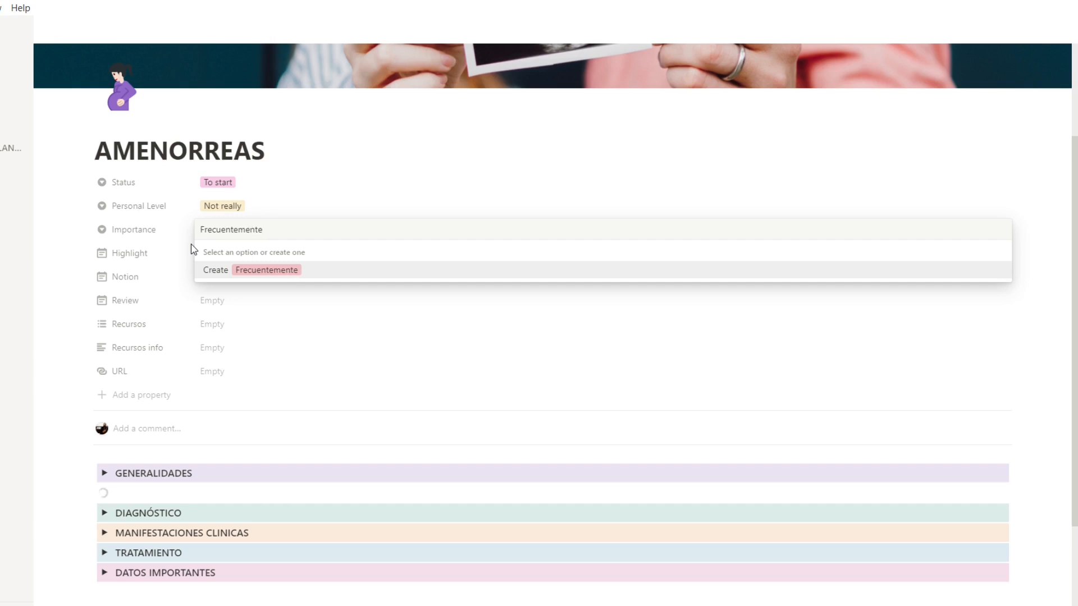
{"action": "key", "text": "Return"}
Create a second Importance option, Poco frecuente, and set the page's Importance back to Frecuentemente
{"action": "left_click", "coordinate": [247, 225]}
{"action": "type", "text": "Poco frecuente"}
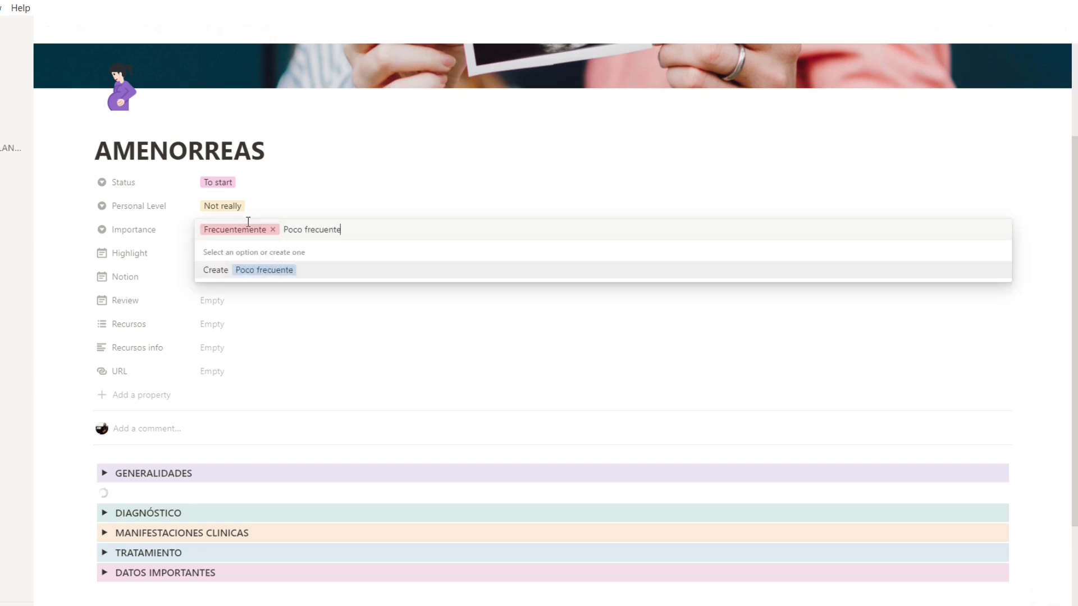
{"action": "key", "text": "Return"}
{"action": "scroll", "coordinate": [227, 313], "scroll_direction": "up", "scroll_amount": 2}
{"action": "left_click", "coordinate": [228, 313]}
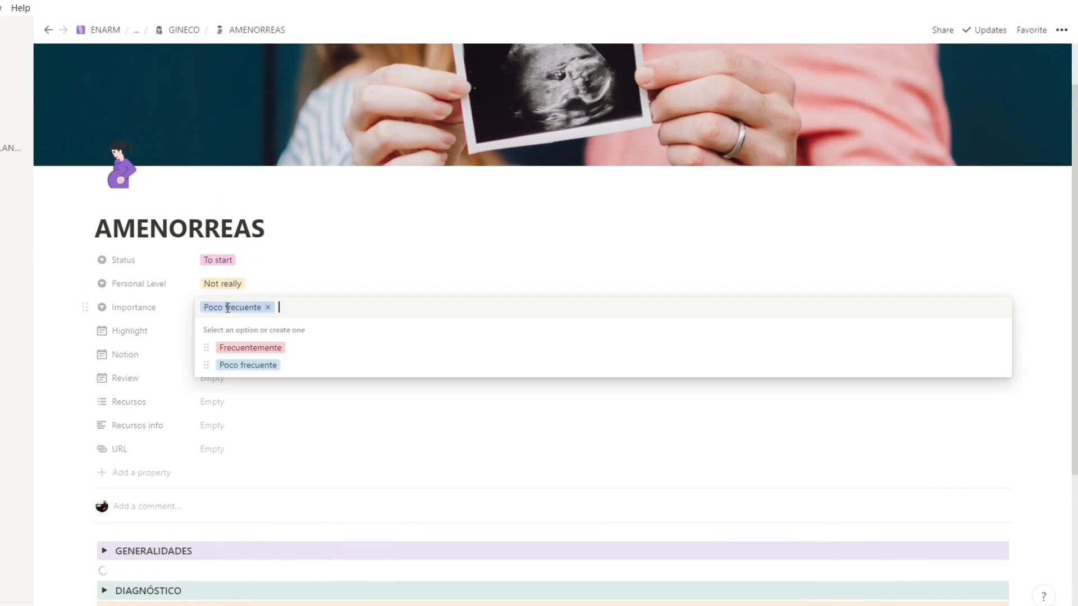
{"action": "left_click", "coordinate": [223, 351]}
Set the Highlight date to Feb 23, 2021
{"action": "left_click", "coordinate": [227, 332]}
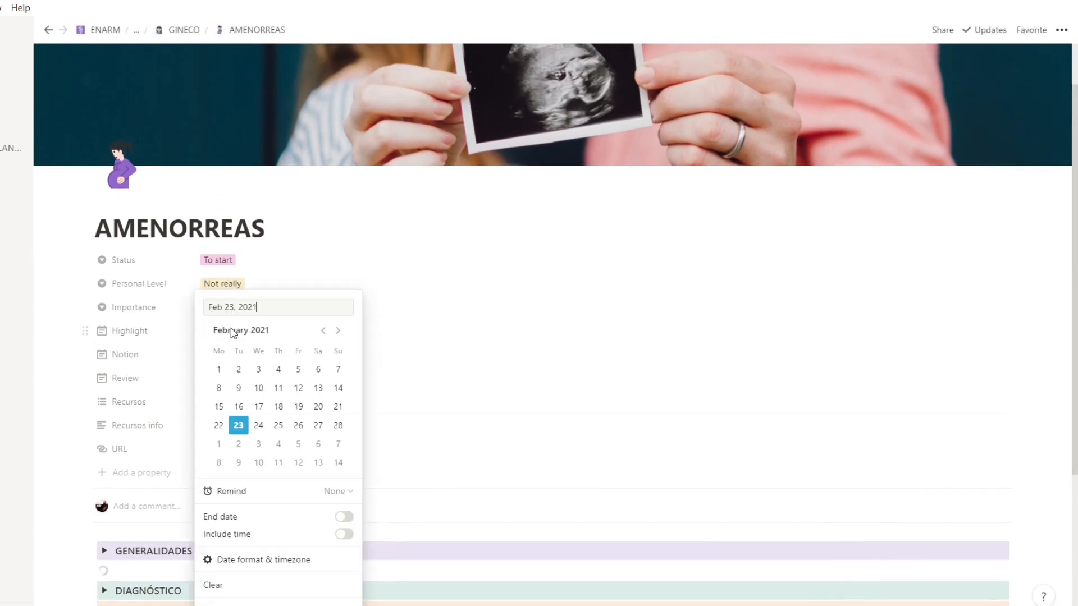
{"action": "left_click", "coordinate": [643, 365]}
Try including a time and an on-day-of-event reminder for the Highlight date, and return both settings to off and None
{"action": "left_click", "coordinate": [298, 331]}
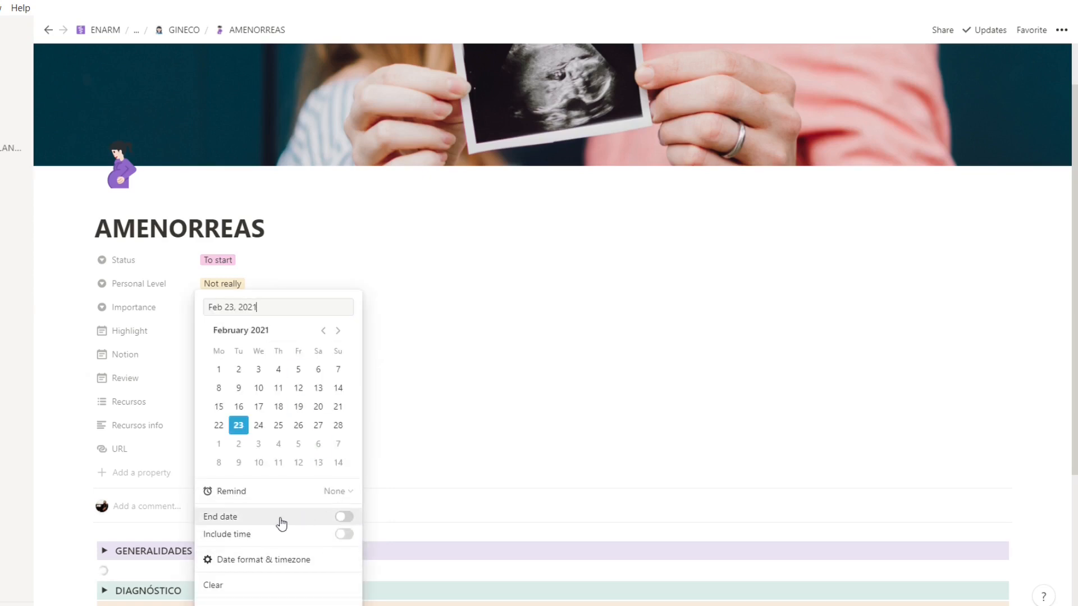
{"action": "left_click", "coordinate": [344, 534]}
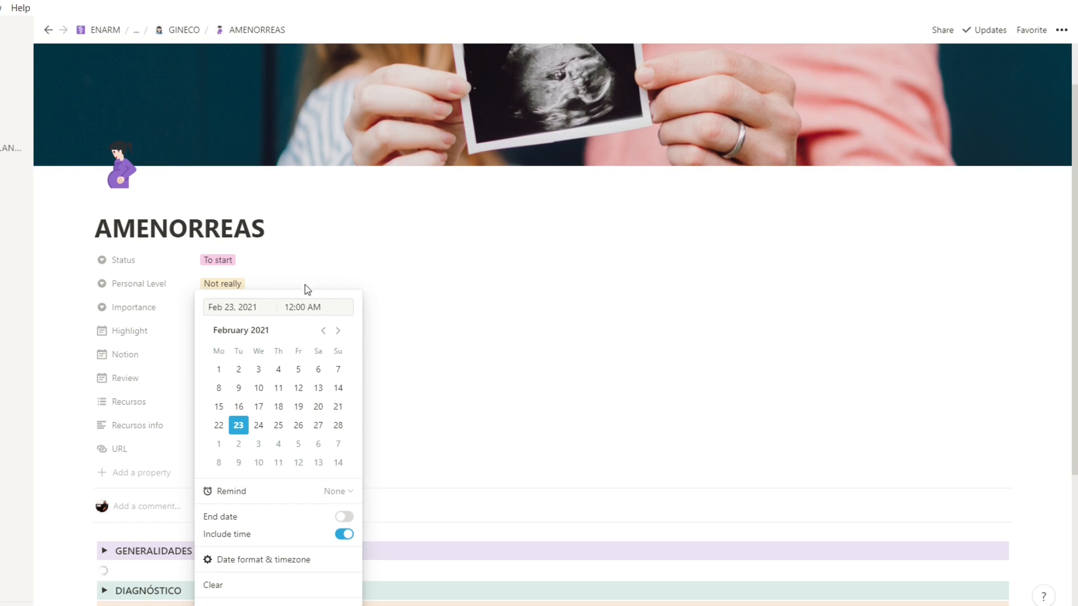
{"action": "left_click", "coordinate": [345, 534]}
{"action": "left_click", "coordinate": [343, 492]}
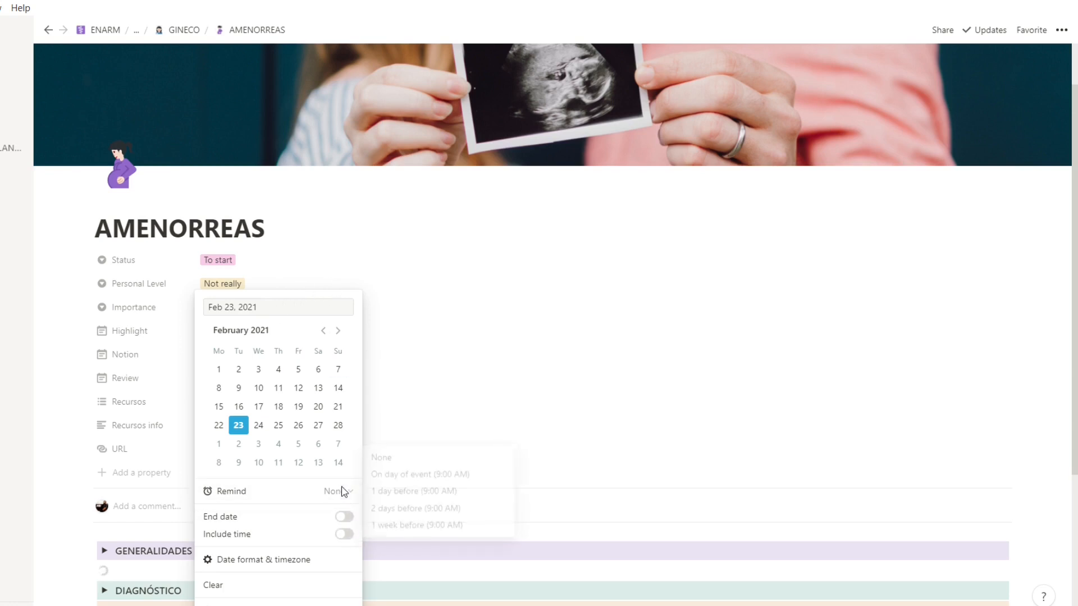
{"action": "left_click", "coordinate": [456, 477]}
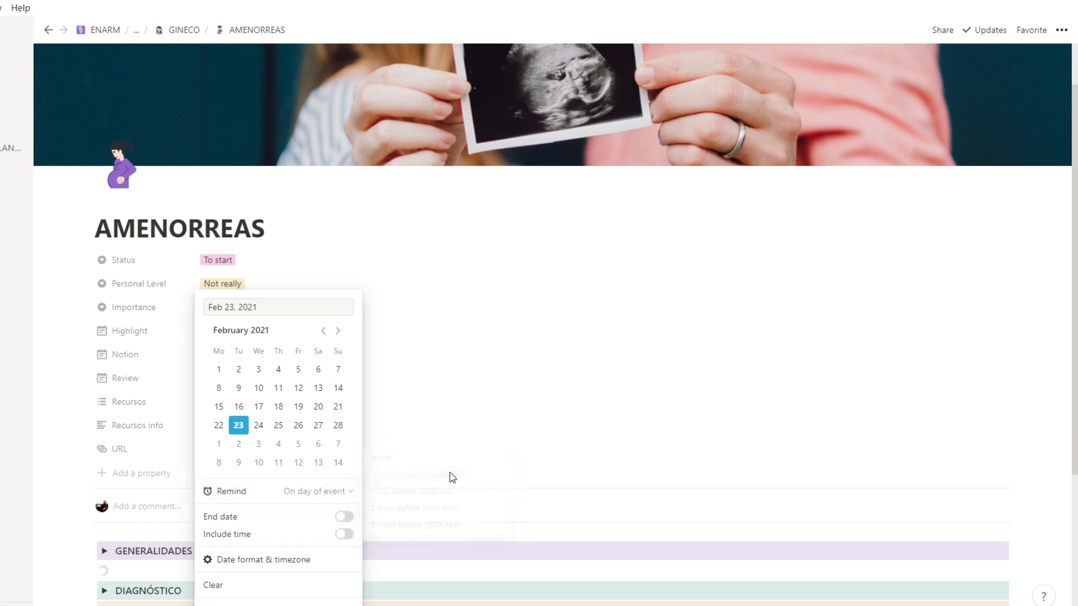
{"action": "left_click", "coordinate": [290, 499]}
{"action": "left_click", "coordinate": [386, 457]}
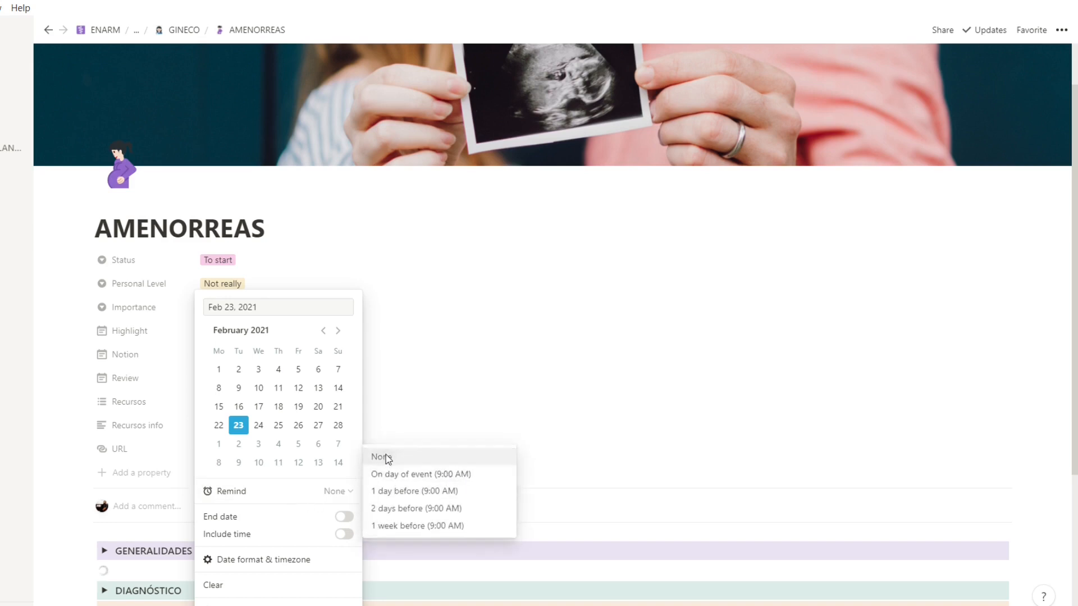
Look over the reminder choices and date format options for the Highlight date, and close the date settings
{"action": "left_click", "coordinate": [338, 492]}
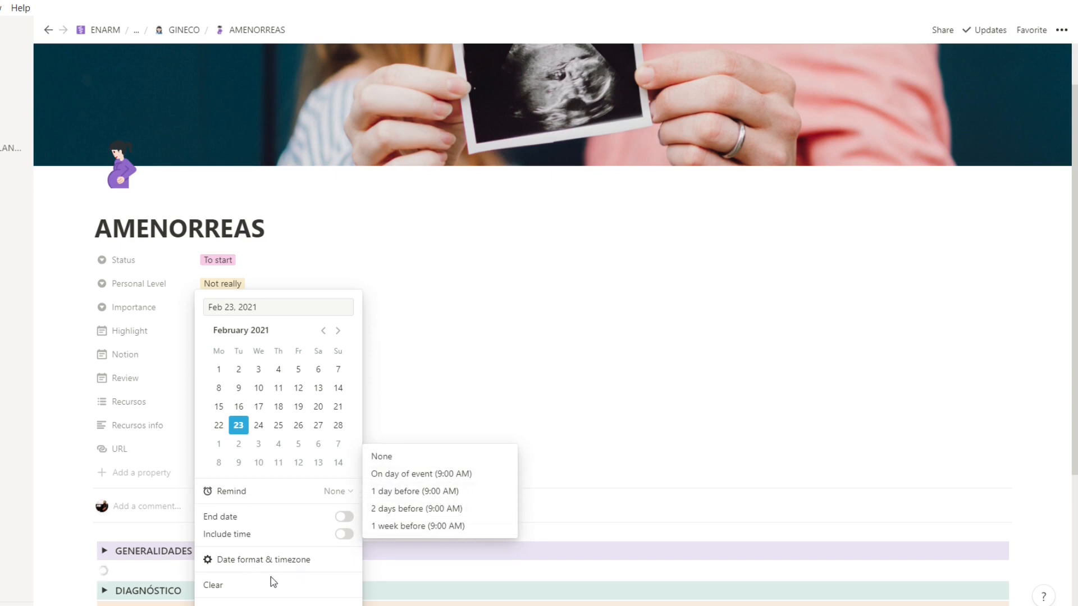
{"action": "mouse_move", "coordinate": [357, 557]}
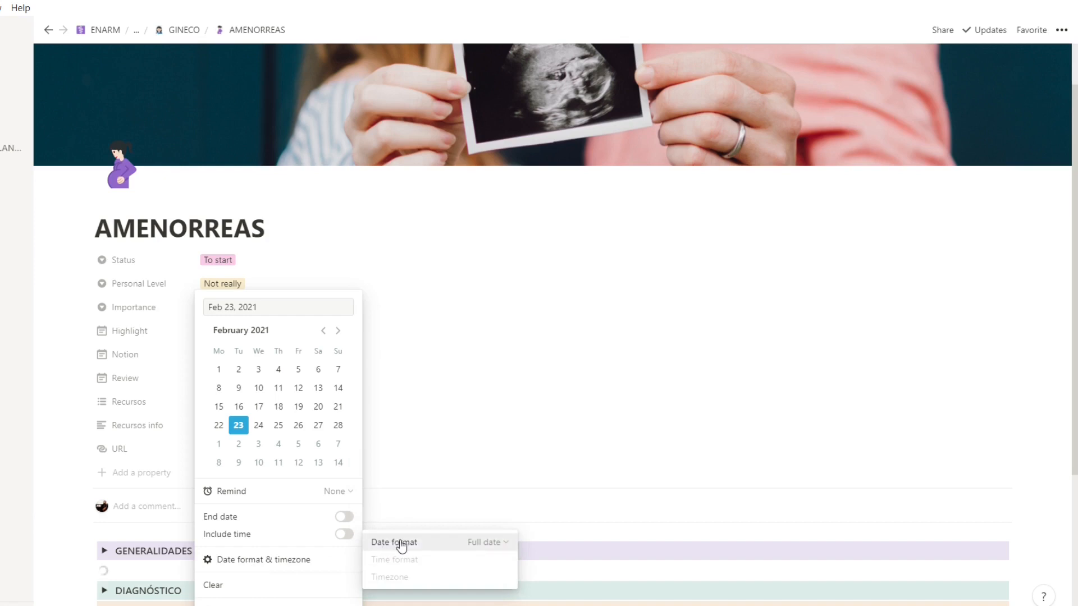
{"action": "left_click", "coordinate": [502, 543]}
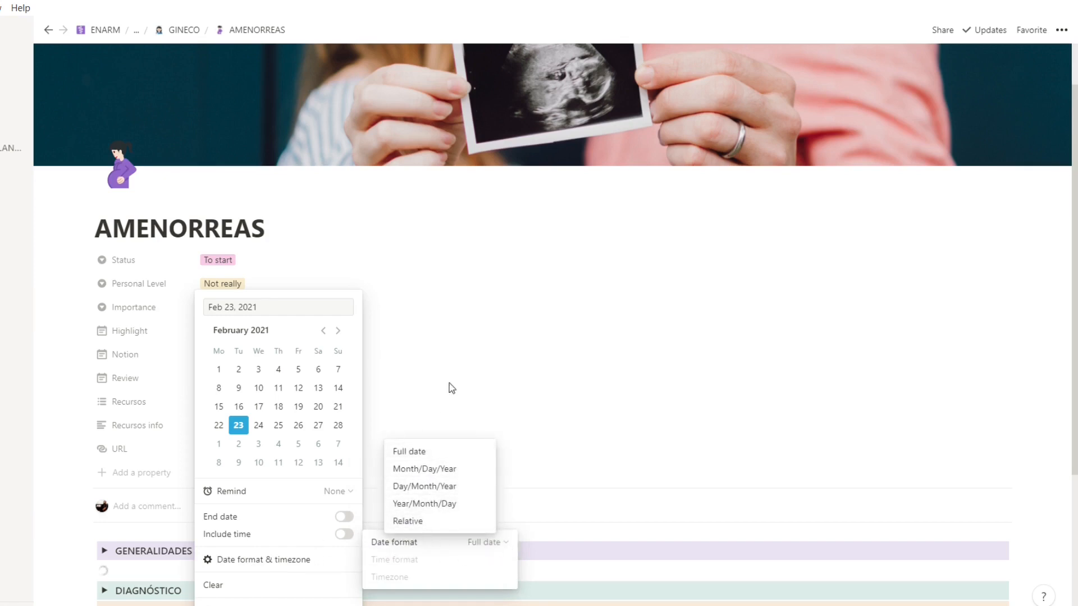
{"action": "key", "text": "Escape"}
{"action": "key", "text": "Escape"}
{"action": "key", "text": "Escape"}
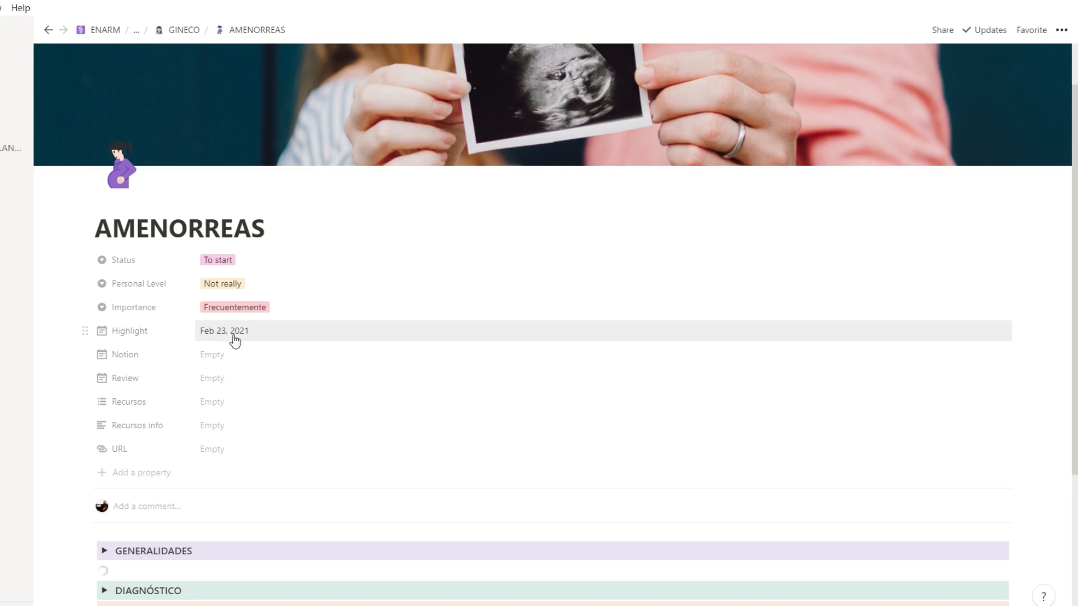
Set the Notion date to Mar 2, 2021 and the Review date to Mar 23, 2021
{"action": "left_click", "coordinate": [208, 356]}
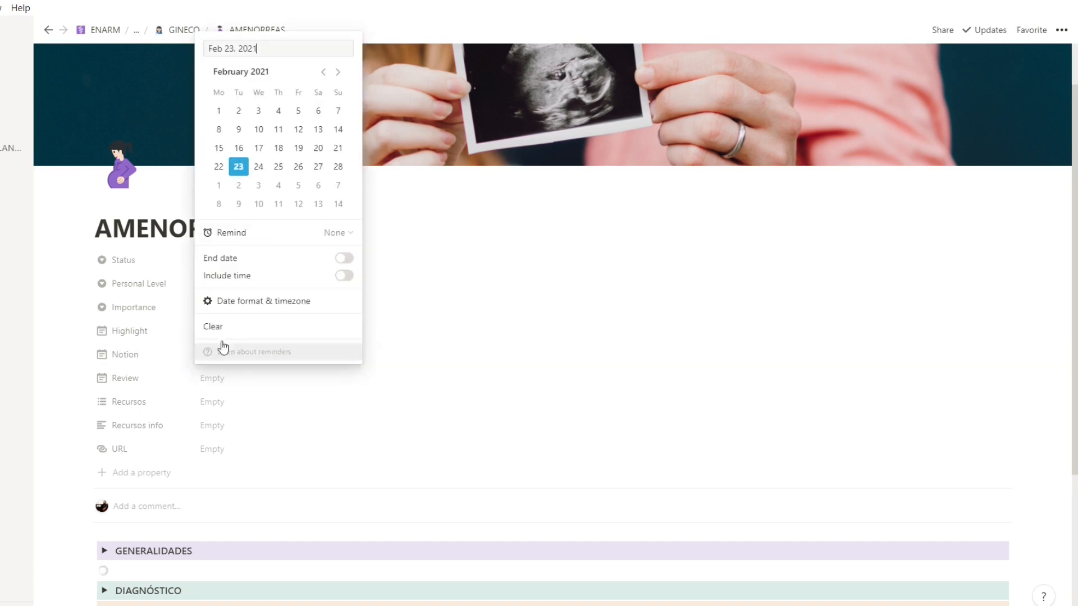
{"action": "left_click", "coordinate": [239, 186]}
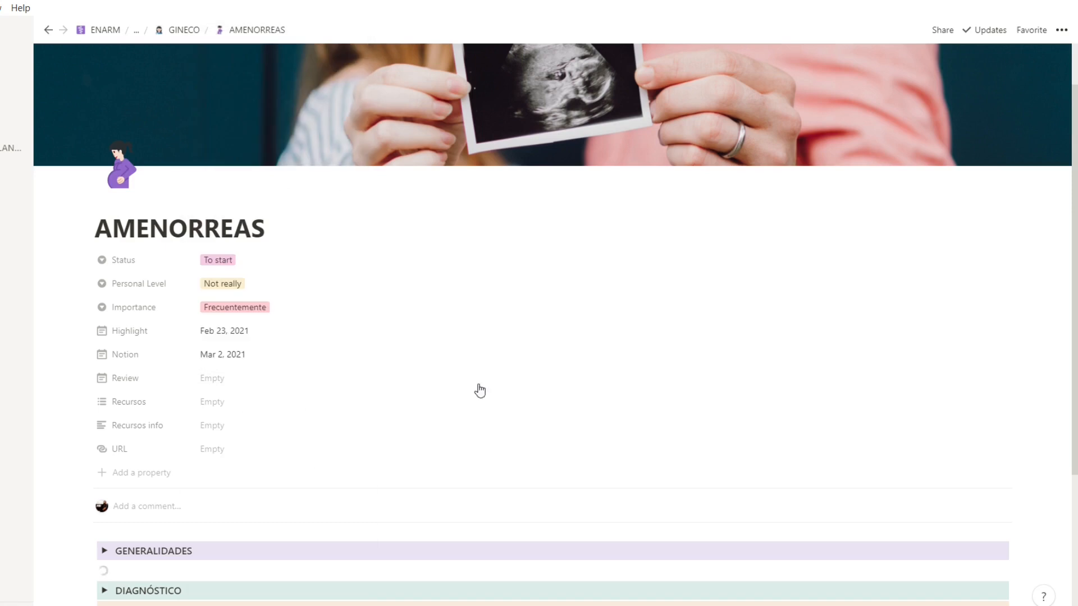
{"action": "left_click", "coordinate": [210, 378]}
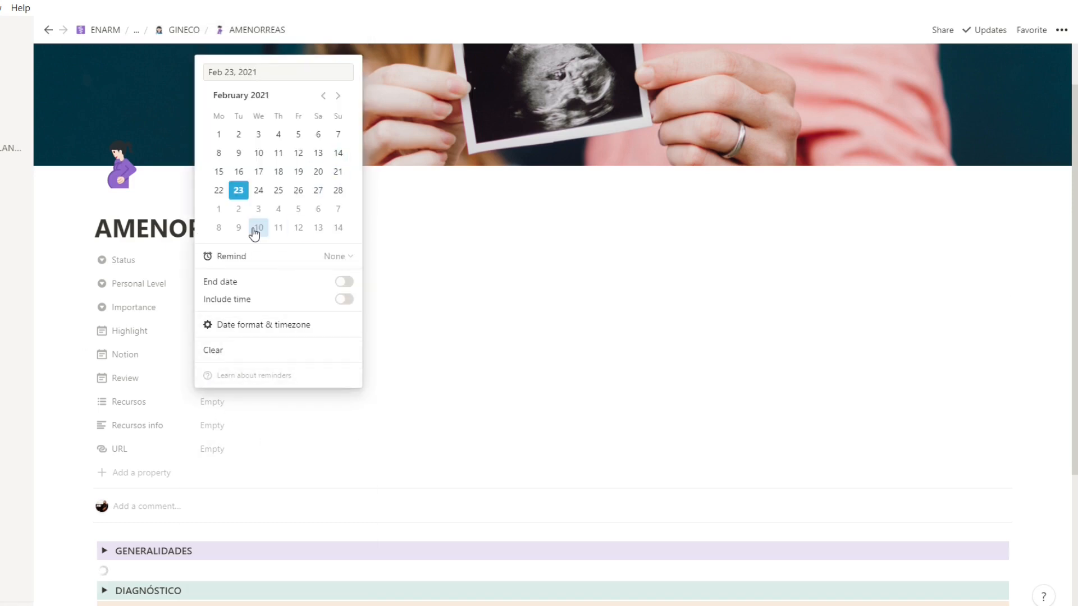
{"action": "left_click", "coordinate": [339, 96]}
{"action": "left_click", "coordinate": [240, 193]}
{"action": "left_click", "coordinate": [667, 466]}
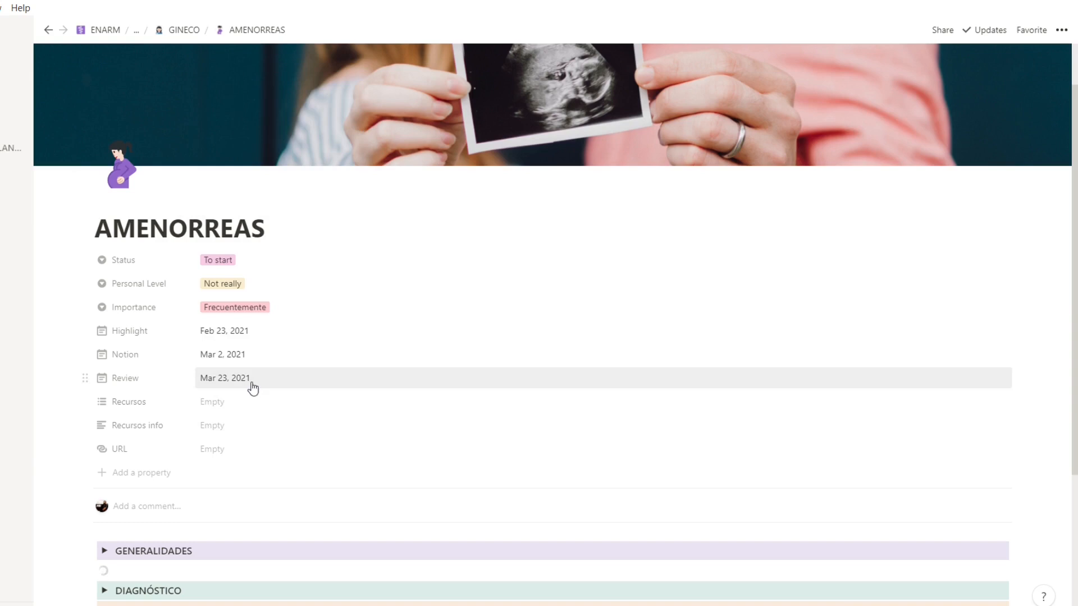
Create the options Harrison and Williams in the Recursos property and assign both to AMENORREAS
{"action": "left_click", "coordinate": [223, 410]}
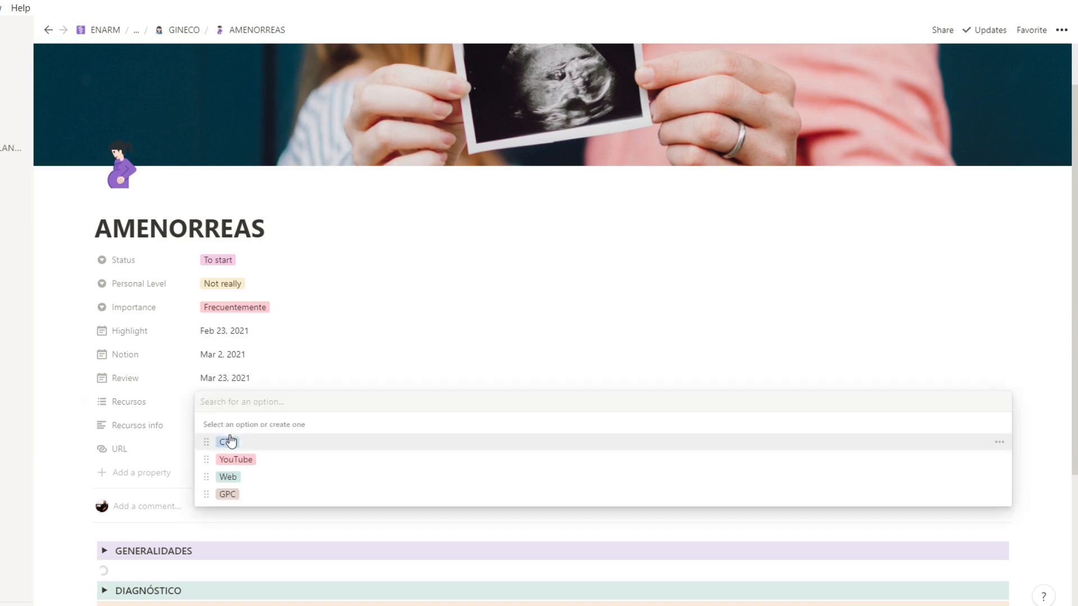
{"action": "left_click", "coordinate": [385, 313]}
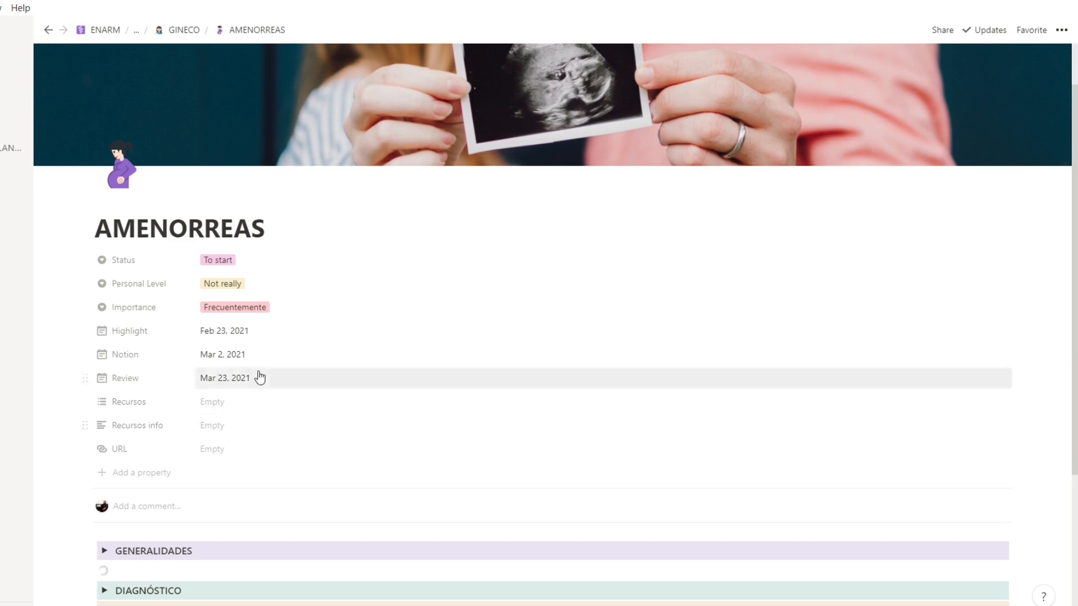
{"action": "left_click", "coordinate": [272, 401]}
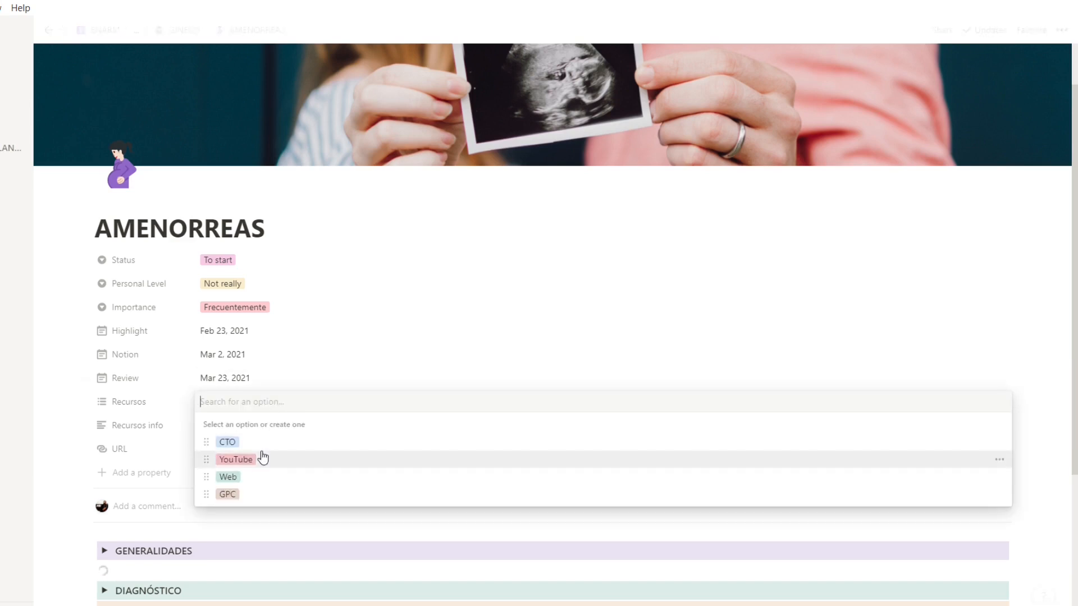
{"action": "type", "text": "Har"}
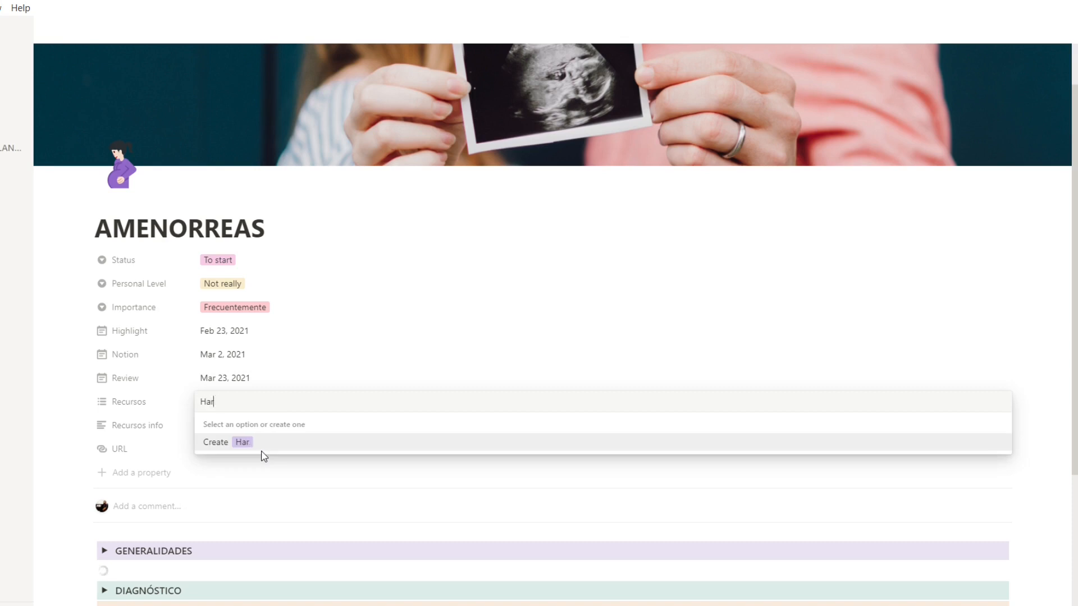
{"action": "type", "text": "trison"}
{"action": "key", "text": "Return"}
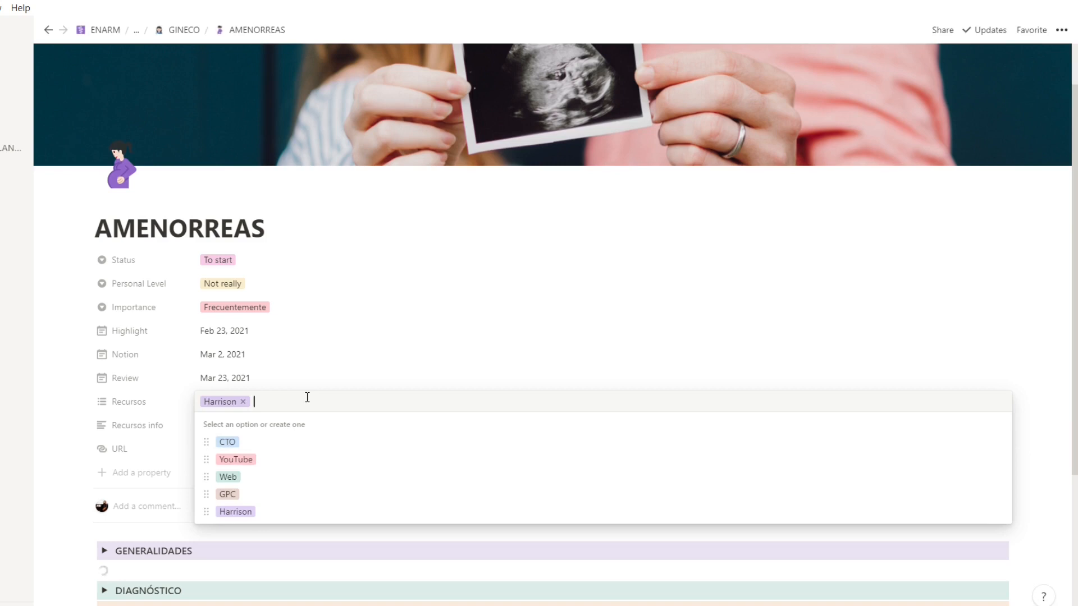
{"action": "type", "text": "William"}
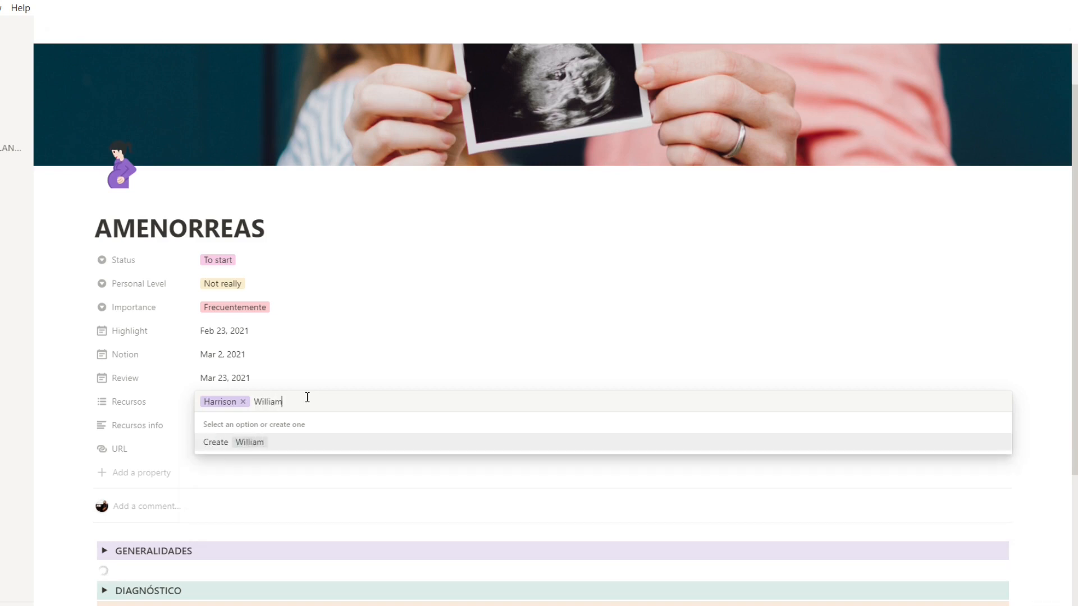
{"action": "type", "text": "s"}
{"action": "key", "text": "Return"}
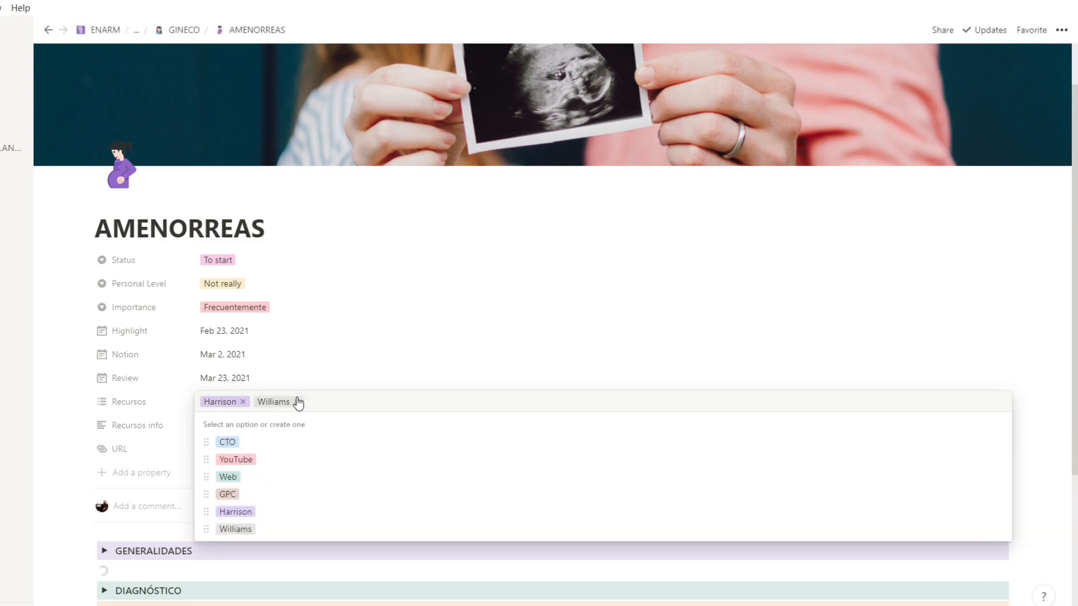
Remove the Williams and Harrison tags from the page's Recursos property
{"action": "left_click", "coordinate": [297, 402]}
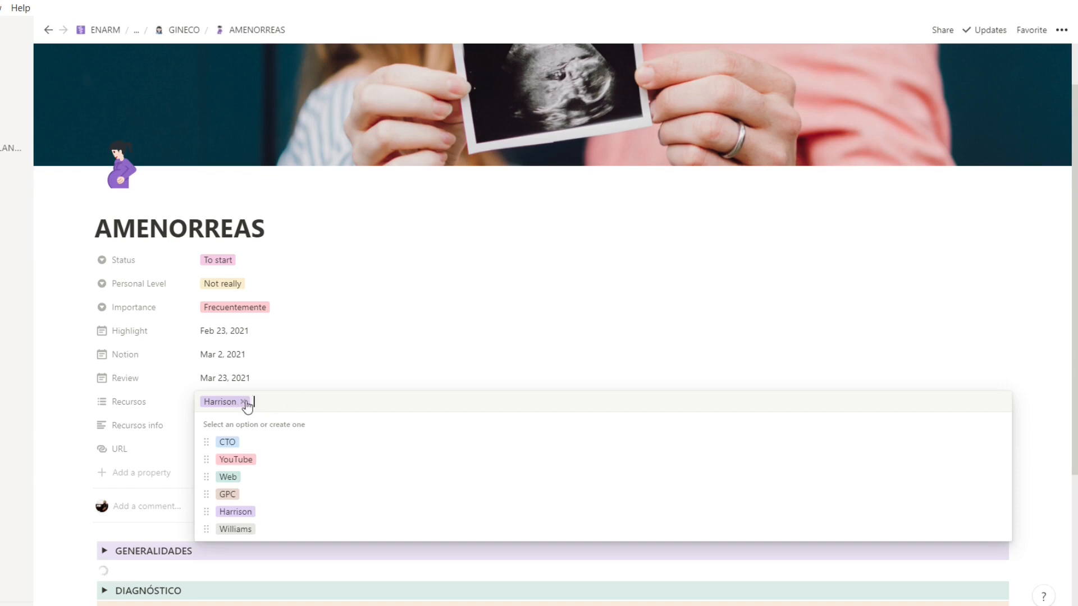
{"action": "left_click", "coordinate": [243, 402]}
{"action": "left_click", "coordinate": [455, 311]}
Fill in the Recursos info property of AMENORREAS with "cto 5 ed gyo pag 11"
{"action": "left_click", "coordinate": [258, 430]}
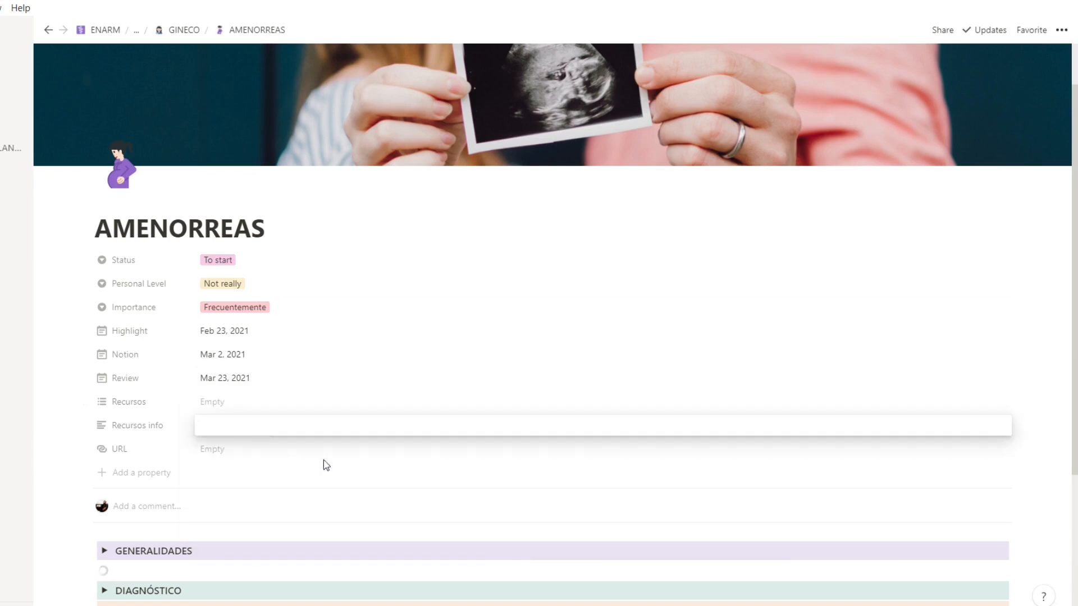
{"action": "type", "text": "cto 5 ed"}
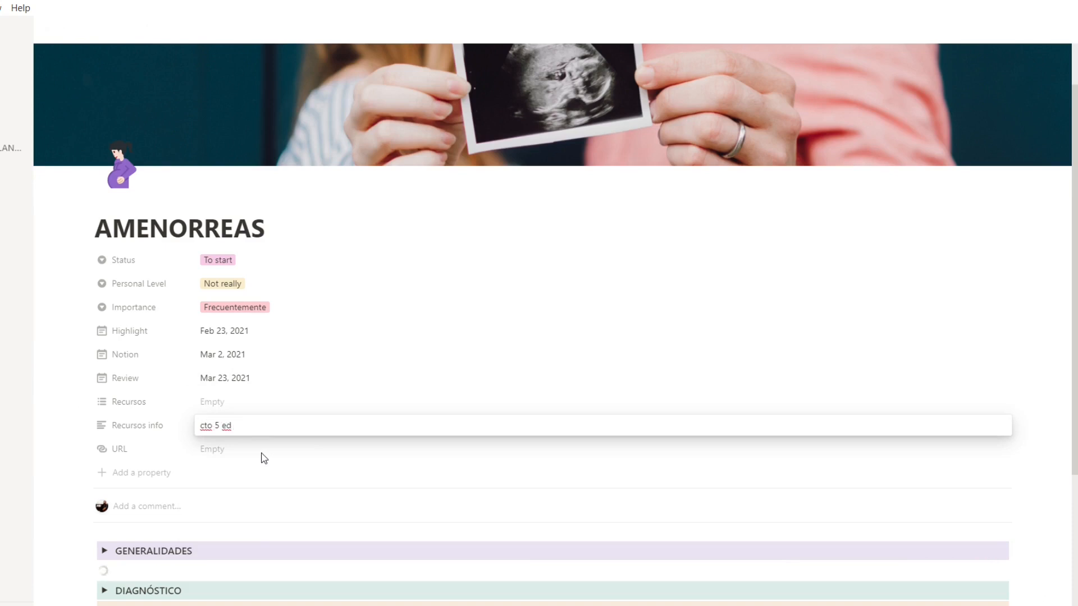
{"action": "type", "text": " gyo pag 11"}
{"action": "key", "text": "Escape"}
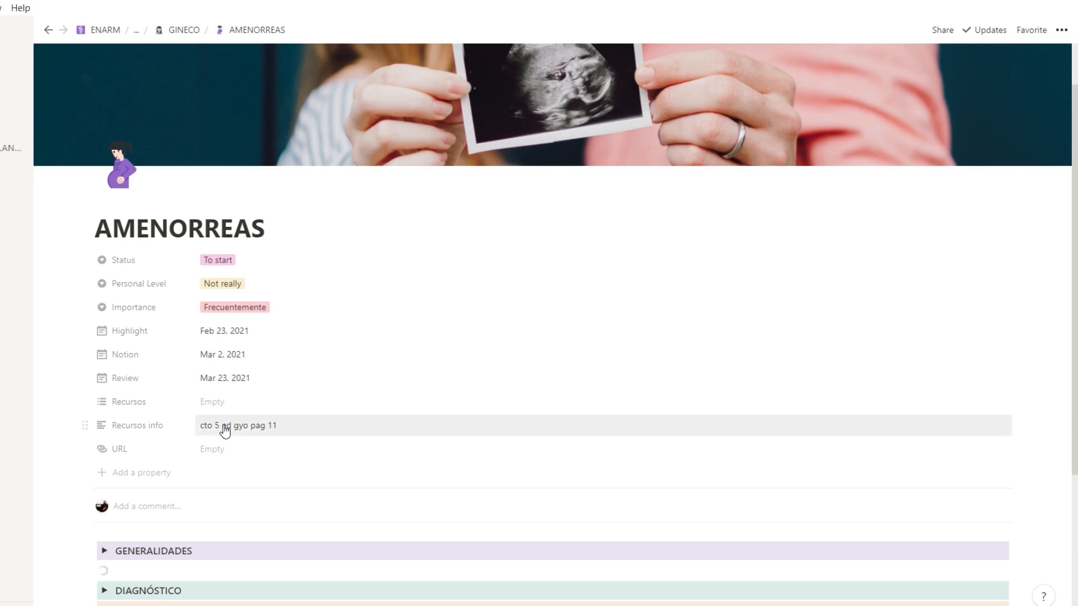
Delete the block between GENERALIDADES and DIAGNÓSTICO on the AMENORREAS page, and return to the GINECO board
{"action": "scroll", "coordinate": [275, 437], "scroll_direction": "down", "scroll_amount": 1}
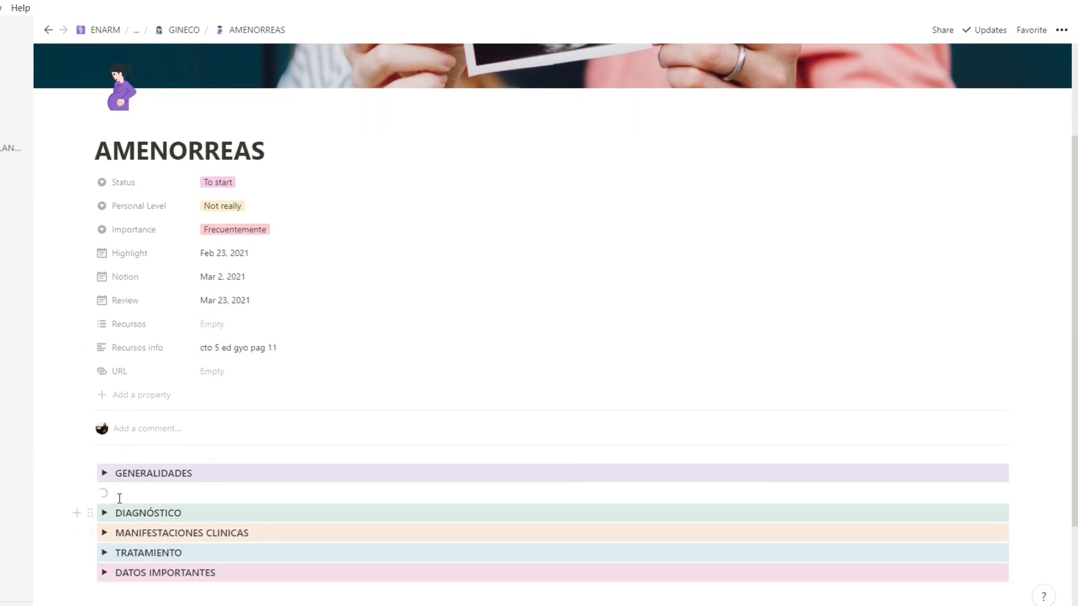
{"action": "left_click", "coordinate": [90, 494]}
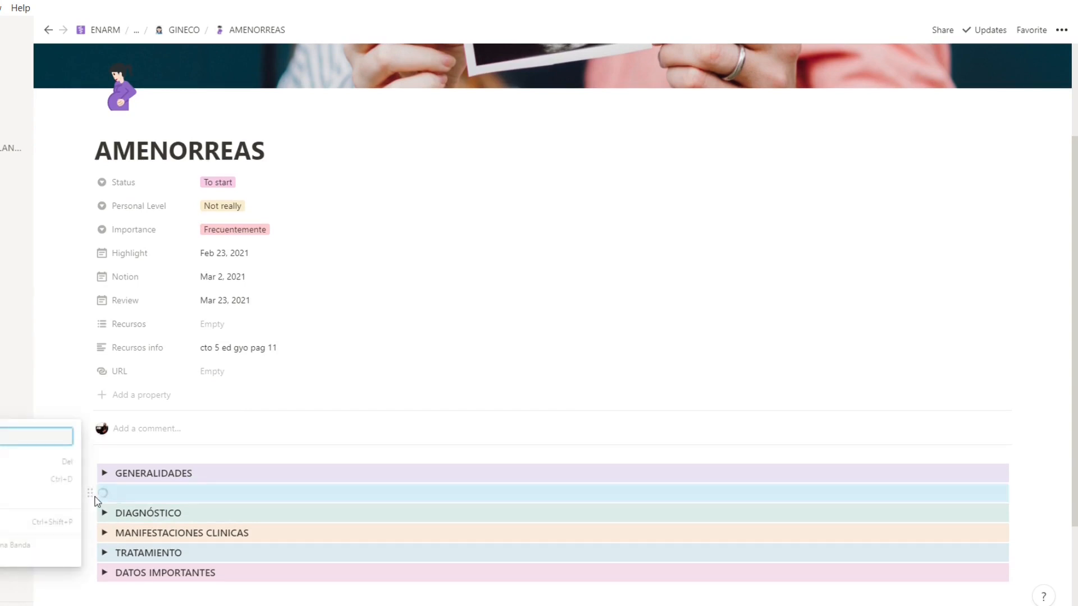
{"action": "key", "text": "Delete"}
{"action": "left_click_drag", "start_coordinate": [90, 513], "coordinate": [104, 486]}
{"action": "left_click", "coordinate": [185, 582]}
{"action": "key", "text": "alt+Left"}
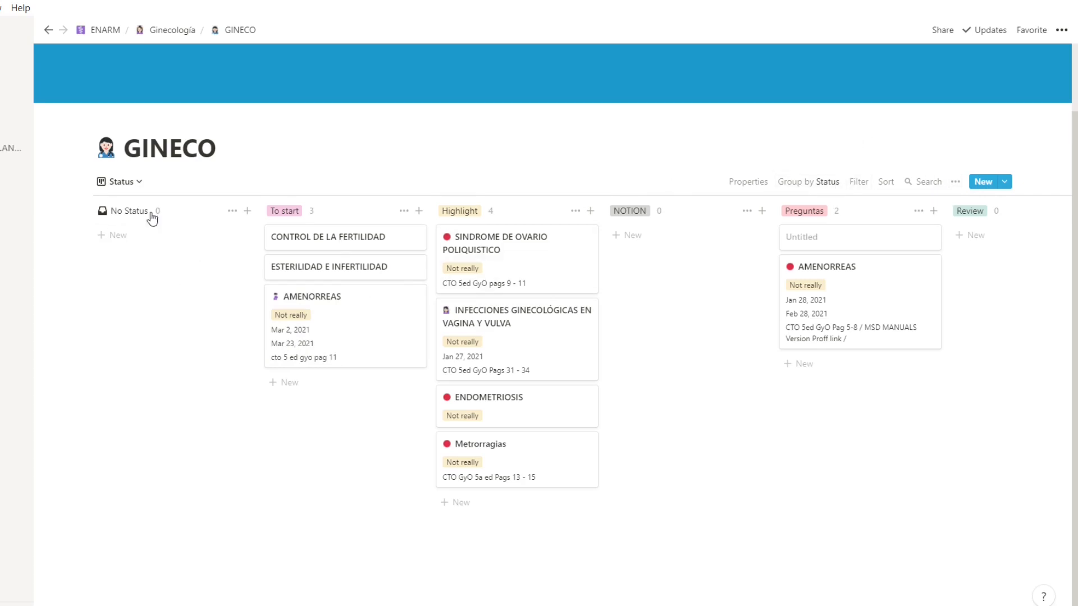
Switch the GINECO database to the Personal level view and look over its columns and the list of views
{"action": "left_click", "coordinate": [136, 181]}
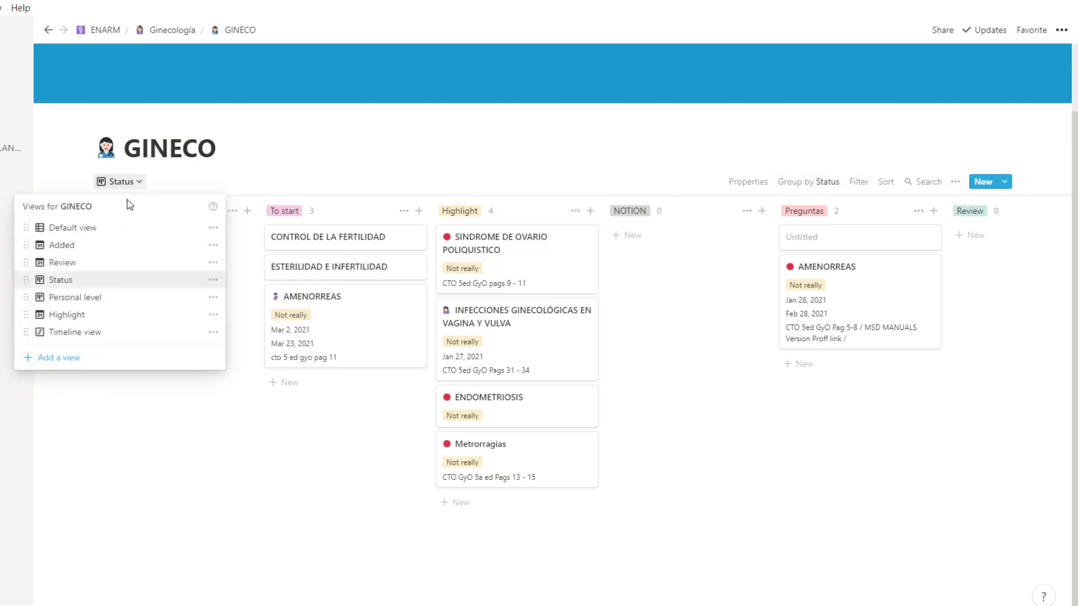
{"action": "left_click", "coordinate": [68, 298]}
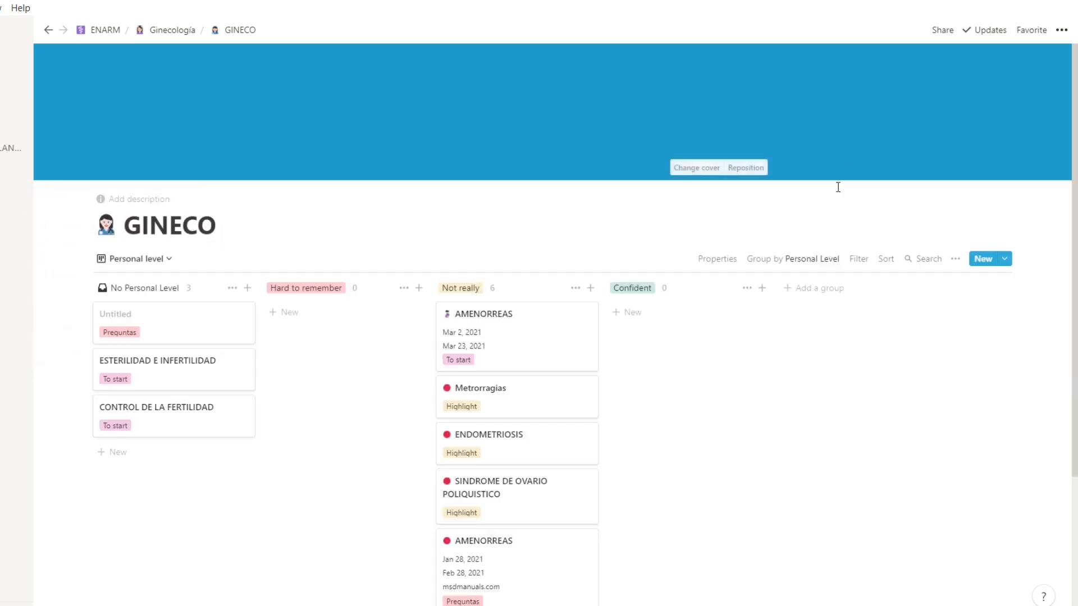
{"action": "left_click", "coordinate": [139, 182]}
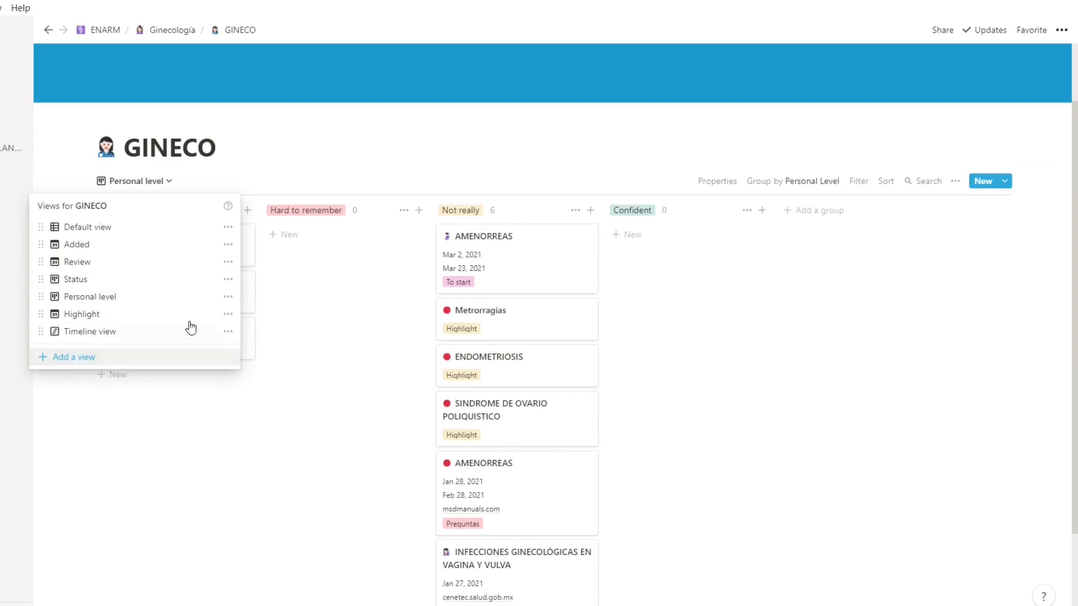
{"action": "left_click", "coordinate": [891, 362]}
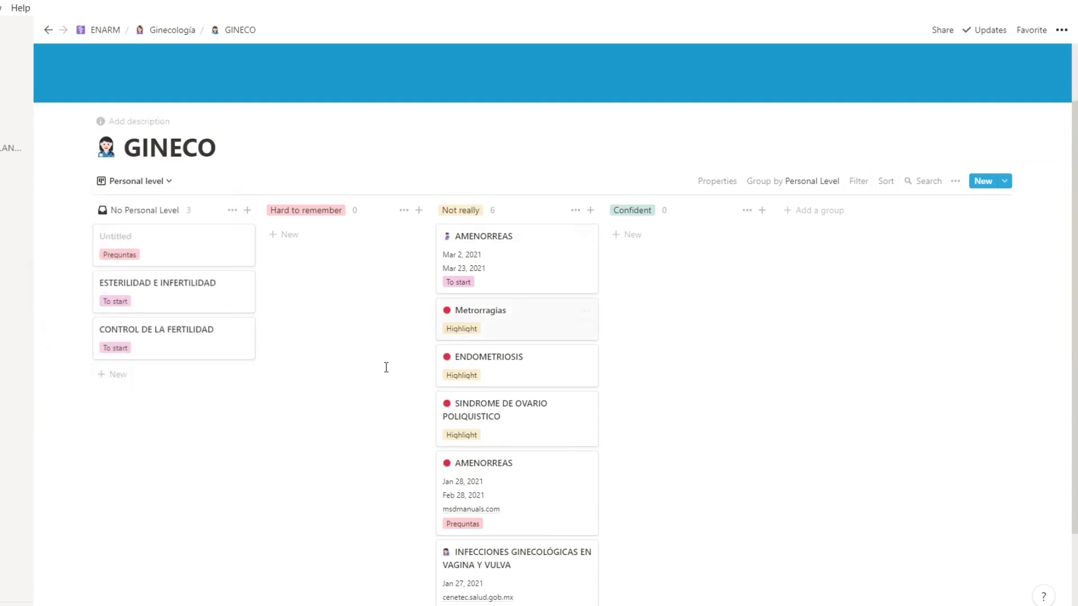
{"action": "scroll", "coordinate": [496, 289], "scroll_direction": "down", "scroll_amount": 3}
{"action": "scroll", "coordinate": [556, 159], "scroll_direction": "up", "scroll_amount": 4}
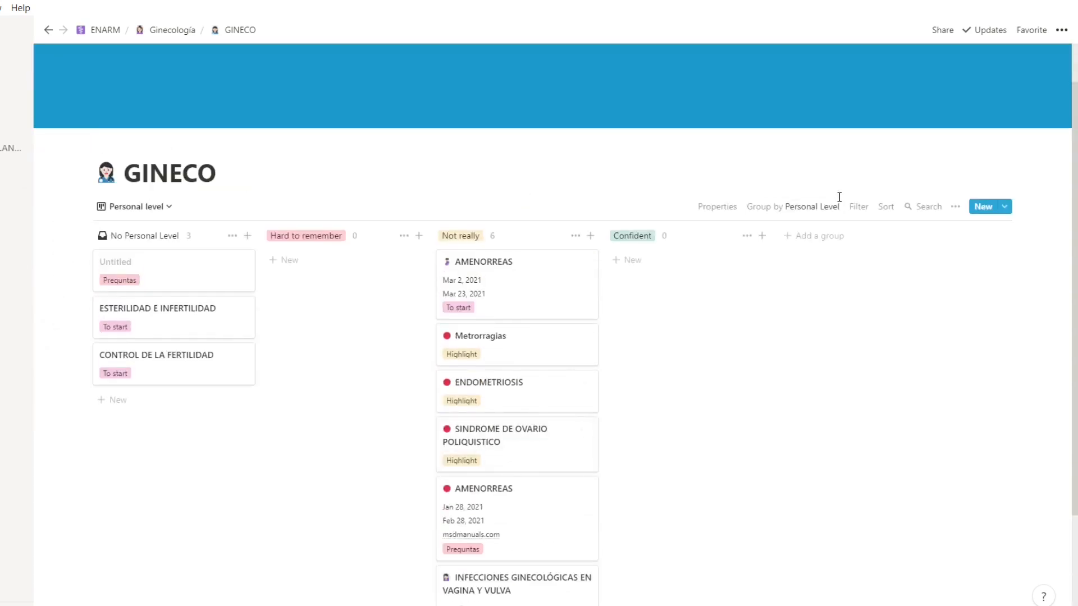
Group the Personal level board by Status, and restore its grouping by Personal Level
{"action": "left_click", "coordinate": [811, 207]}
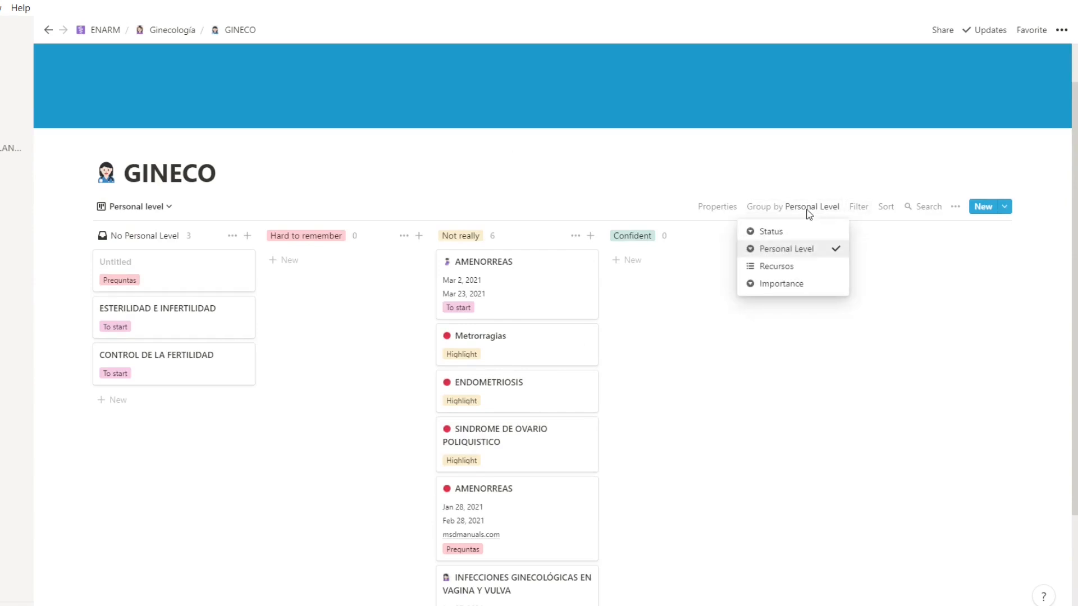
{"action": "left_click", "coordinate": [780, 233]}
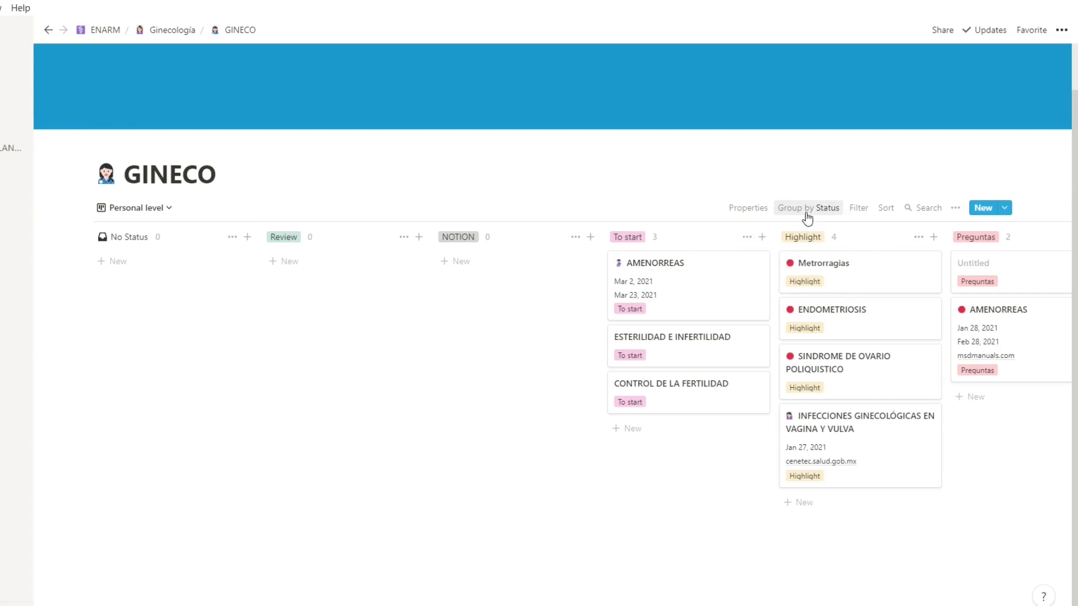
{"action": "left_click", "coordinate": [806, 214]}
{"action": "left_click", "coordinate": [800, 250]}
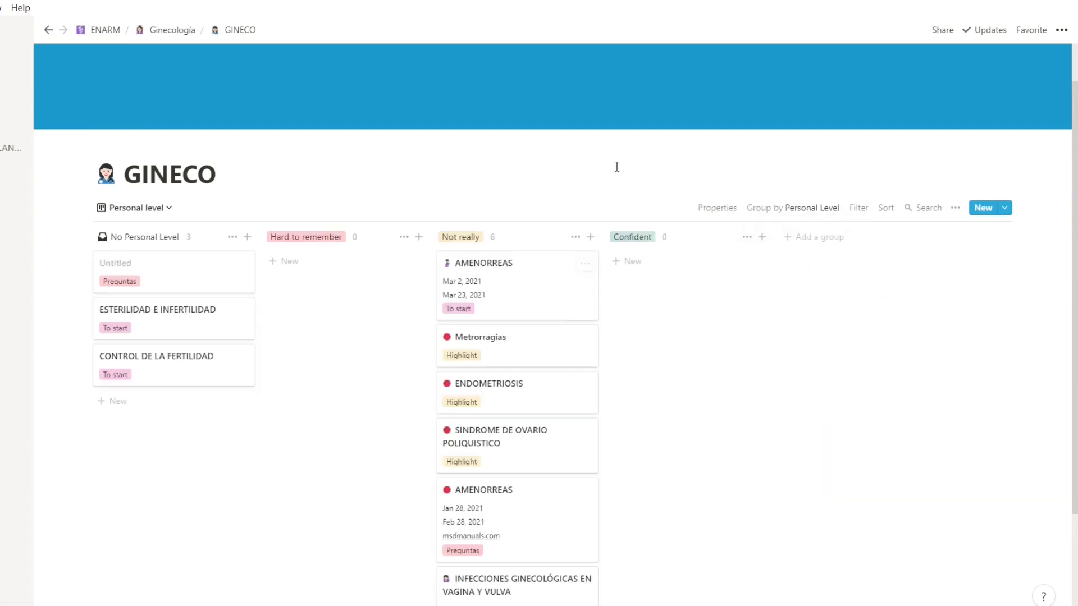
Move the Highlight view above Review in GINECO's list of views, and open the Timeline view
{"action": "left_click", "coordinate": [162, 208]}
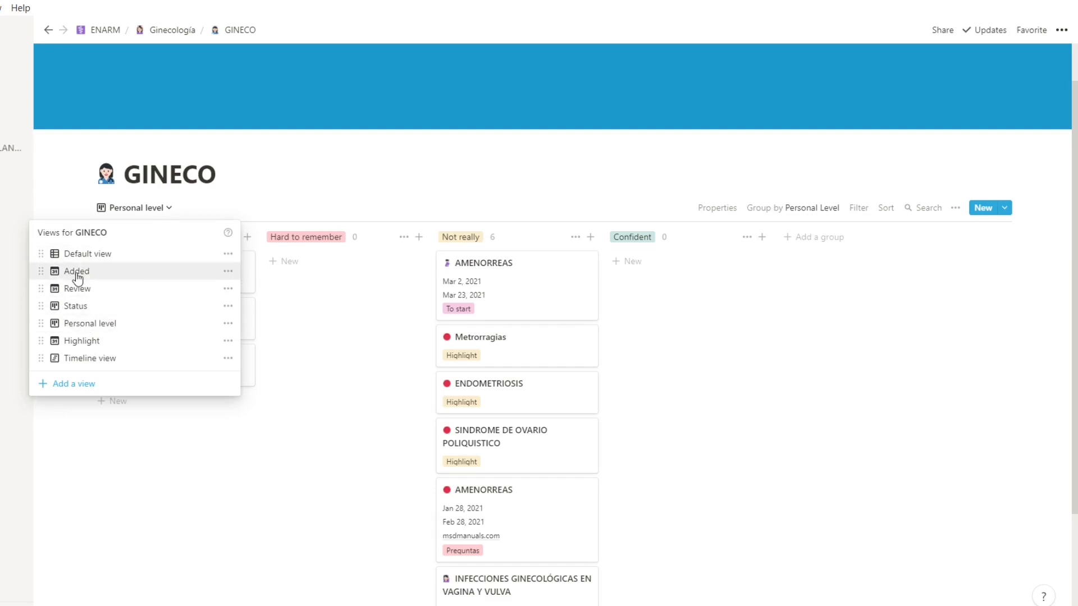
{"action": "left_click_drag", "start_coordinate": [76, 341], "coordinate": [71, 286]}
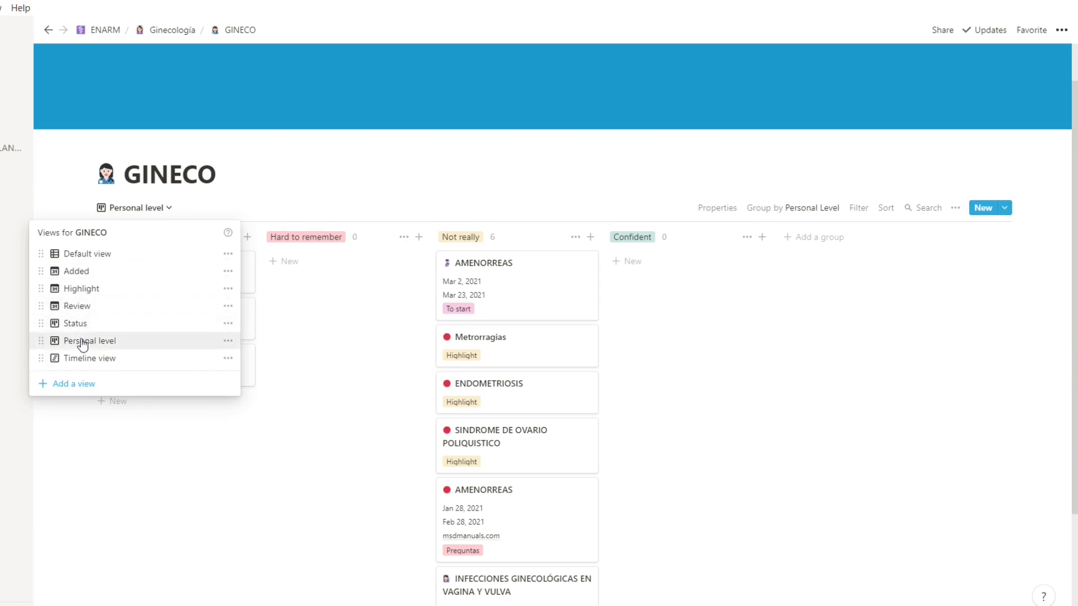
{"action": "left_click", "coordinate": [71, 359]}
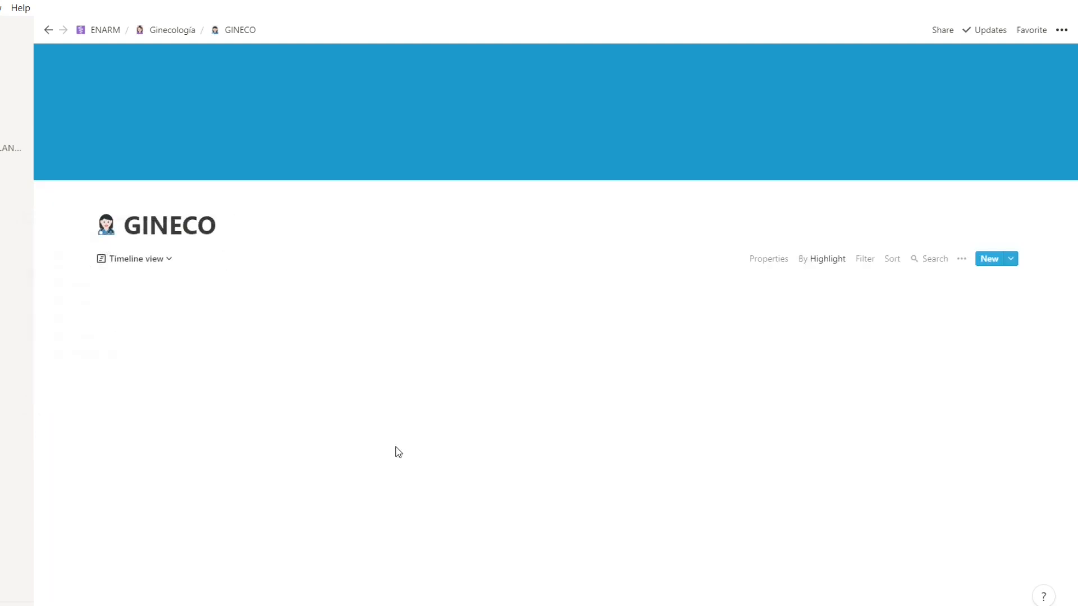
Shorten CONTROL DE LA FERTILIDAD to end on Feb 13 and extend AMENORREAS to Feb 25 on the timeline
{"action": "left_click_drag", "start_coordinate": [426, 444], "coordinate": [900, 440]}
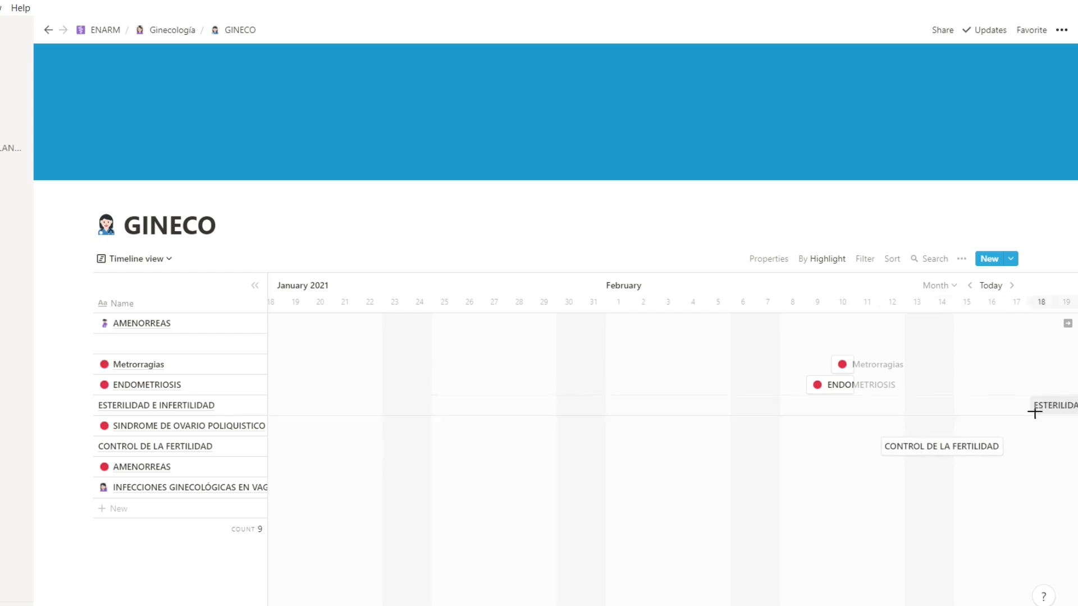
{"action": "left_click_drag", "start_coordinate": [1002, 447], "coordinate": [902, 448]}
{"action": "left_click_drag", "start_coordinate": [848, 472], "coordinate": [544, 471]}
{"action": "left_click_drag", "start_coordinate": [775, 324], "coordinate": [821, 343]}
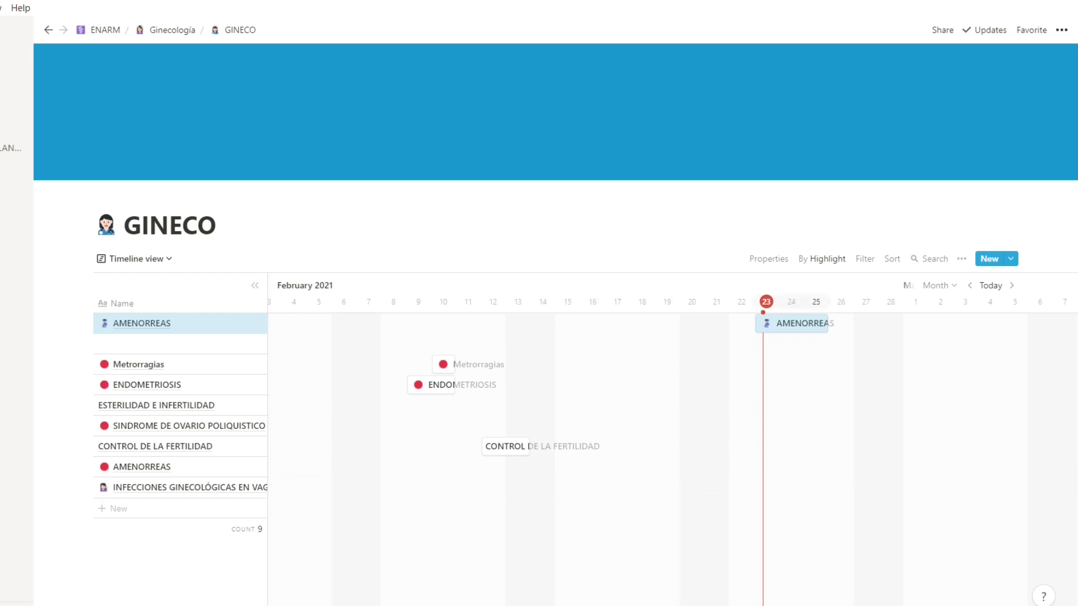
{"action": "scroll", "coordinate": [651, 562], "scroll_direction": "left", "scroll_amount": 10}
{"action": "scroll", "coordinate": [651, 561], "scroll_direction": "right", "scroll_amount": 12}
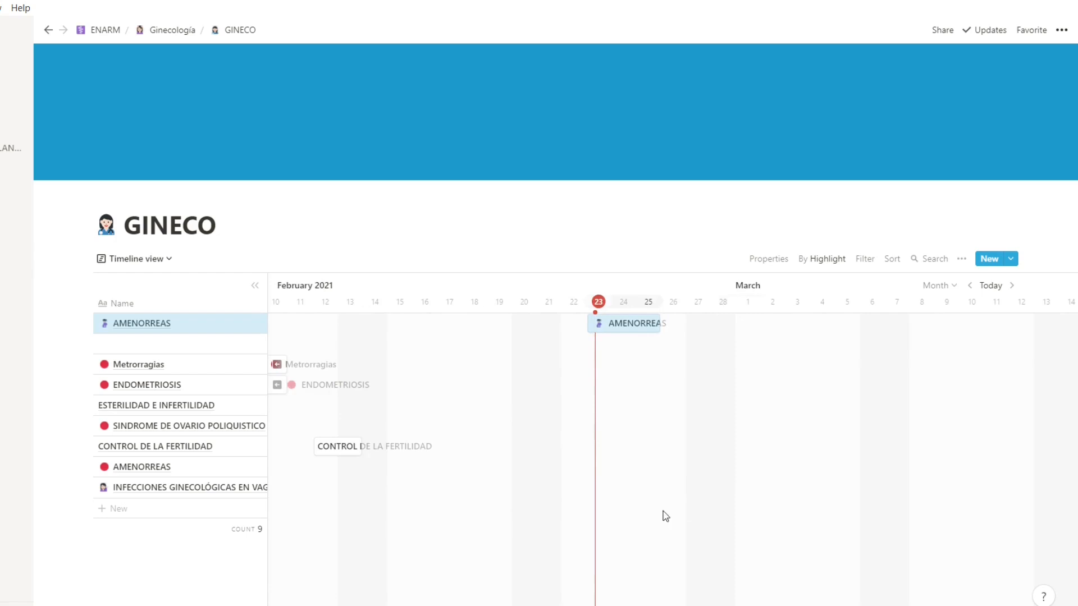
Extend CONTROL DE LA FERTILIDAD to Feb 14 and AMENORREAS to Mar 1 on the timeline, and check the dates in the AMENORREAS card
{"action": "left_click_drag", "start_coordinate": [365, 445], "coordinate": [393, 446]}
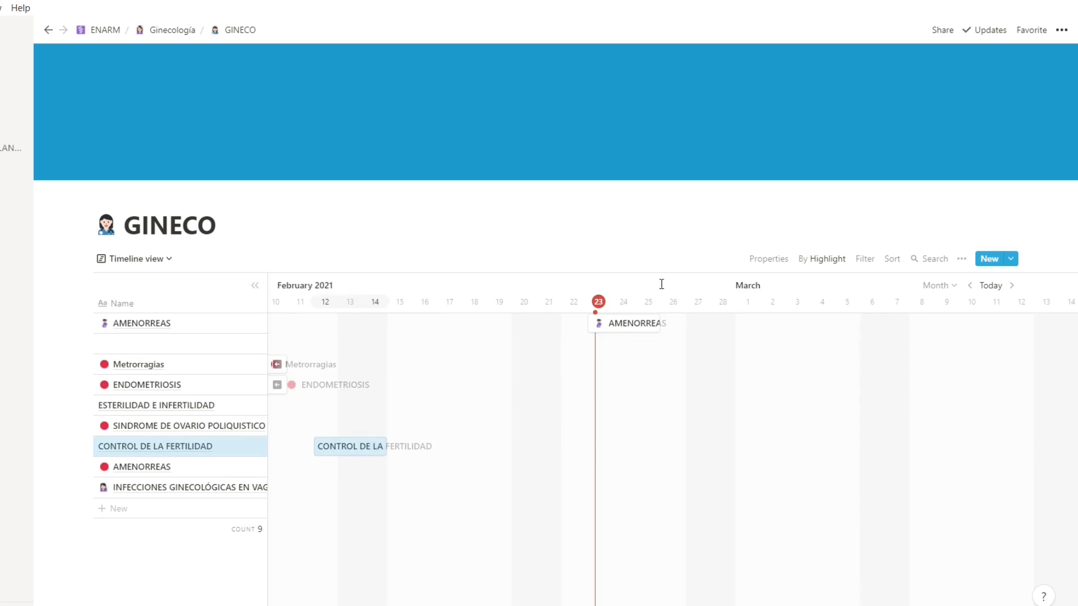
{"action": "left_click_drag", "start_coordinate": [660, 322], "coordinate": [760, 323]}
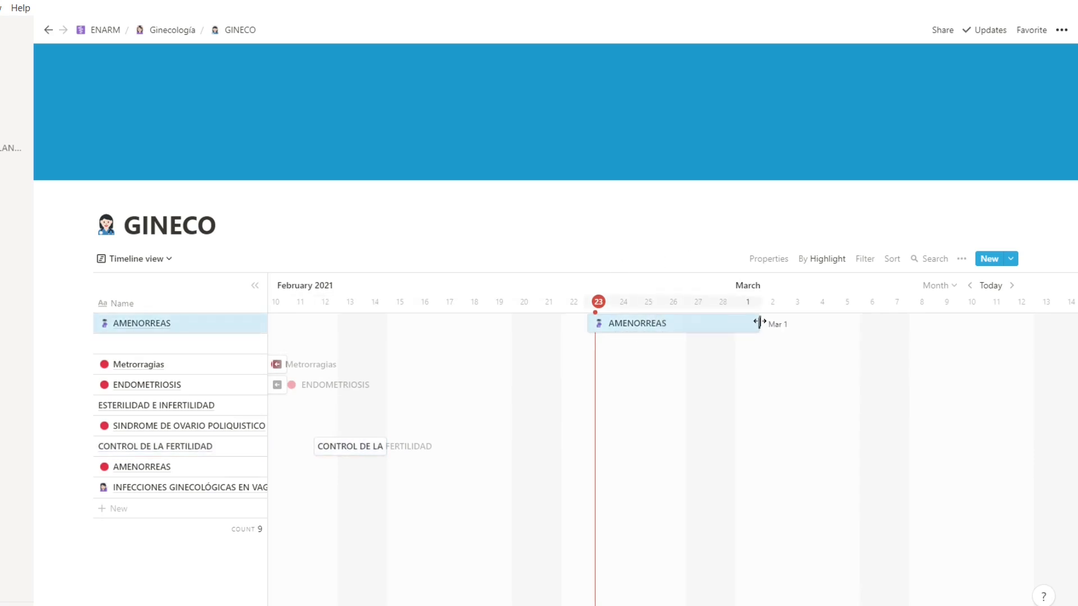
{"action": "left_click", "coordinate": [698, 330]}
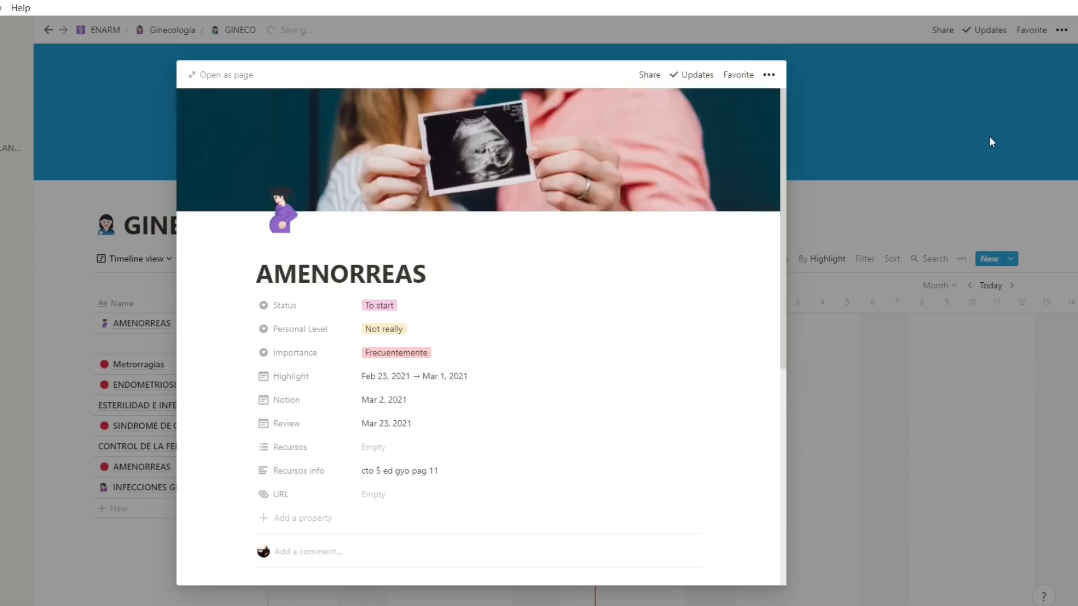
{"action": "left_click", "coordinate": [991, 141]}
Base the GINECO timeline on the Notion date instead of Highlight, and look at the view's additional options
{"action": "left_click", "coordinate": [808, 260]}
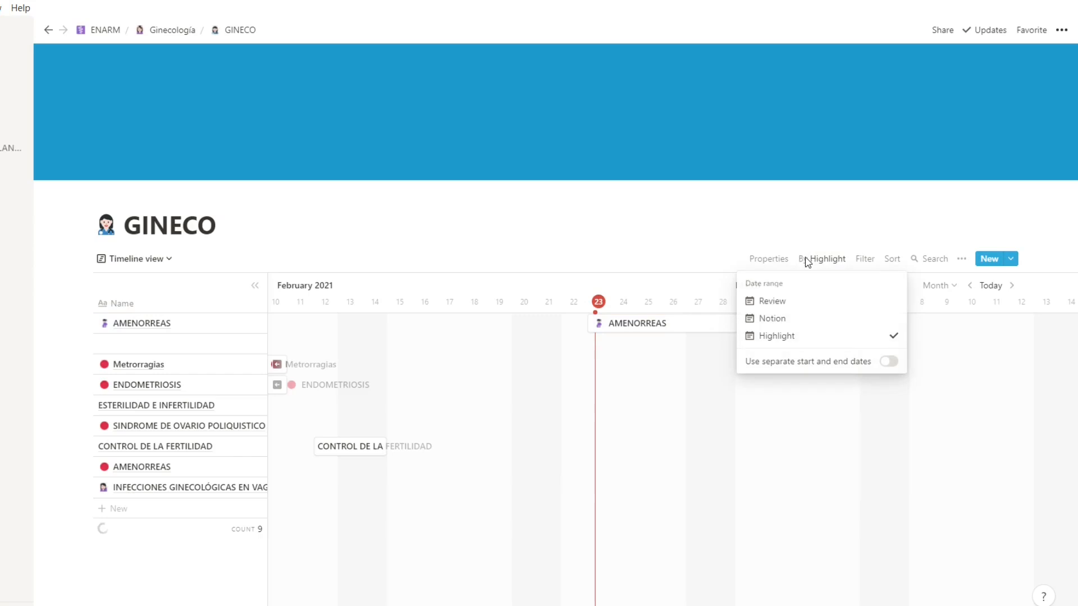
{"action": "left_click", "coordinate": [778, 319]}
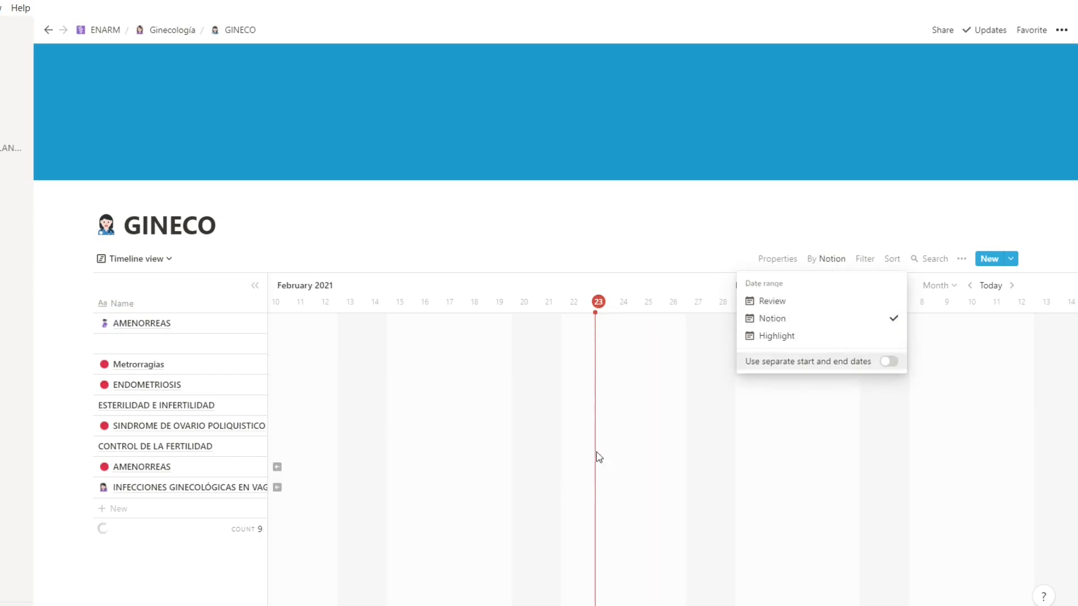
{"action": "left_click", "coordinate": [607, 188]}
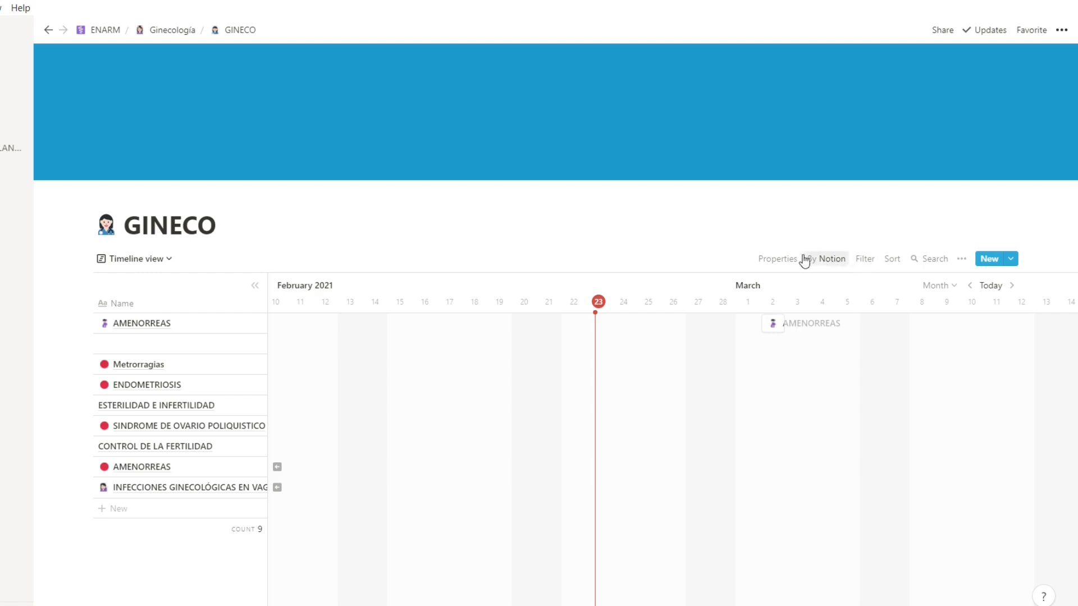
{"action": "left_click", "coordinate": [962, 260]}
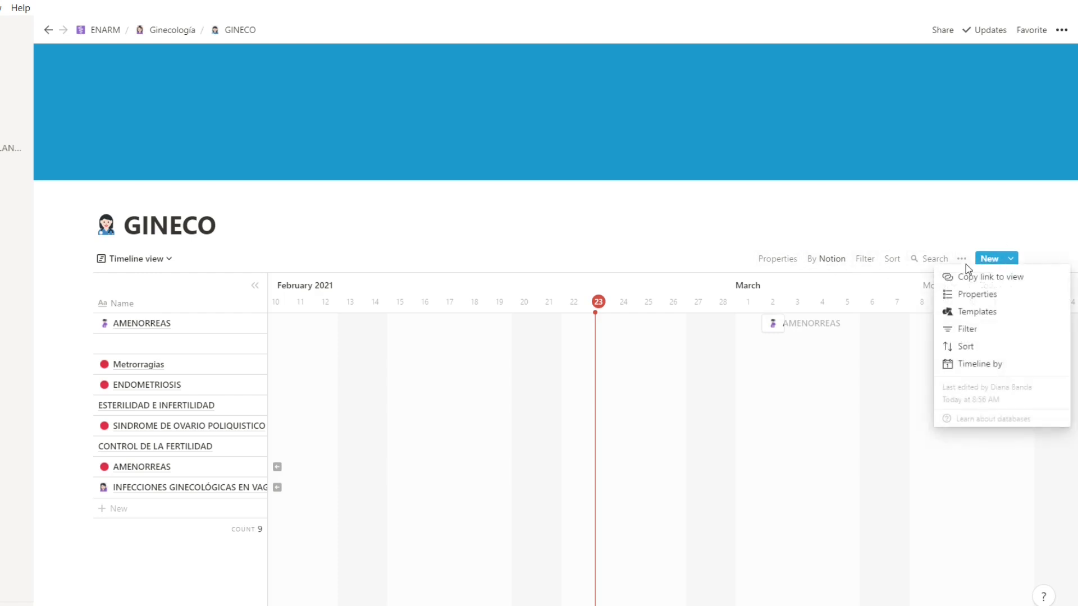
{"action": "left_click", "coordinate": [845, 220]}
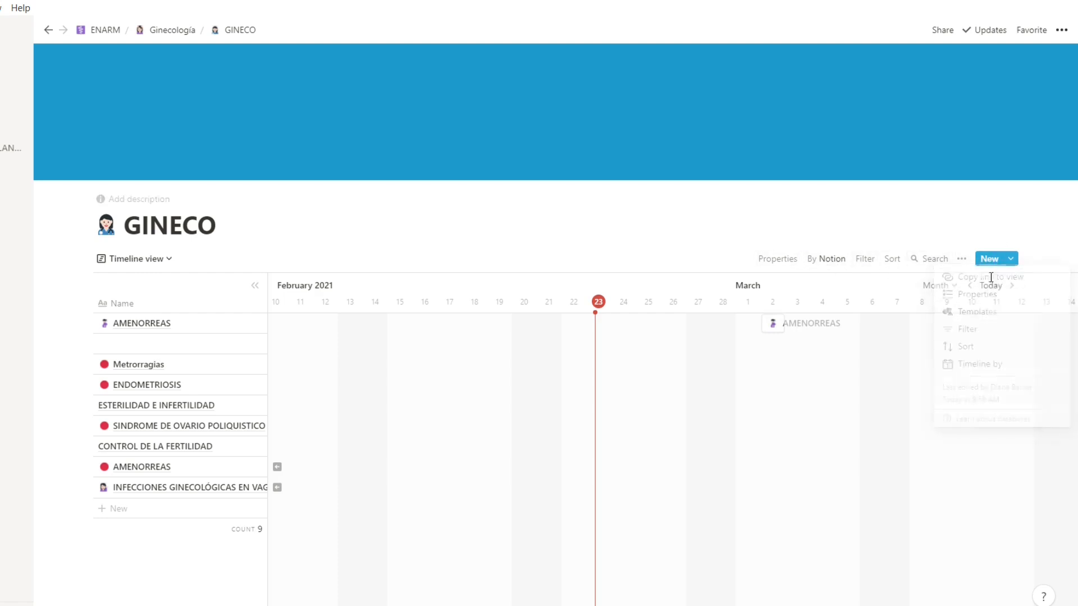
Switch the GINECO database back to the Status board view
{"action": "left_click", "coordinate": [163, 258]}
{"action": "left_click", "coordinate": [85, 376]}
{"action": "scroll", "coordinate": [438, 298], "scroll_direction": "down", "scroll_amount": 1}
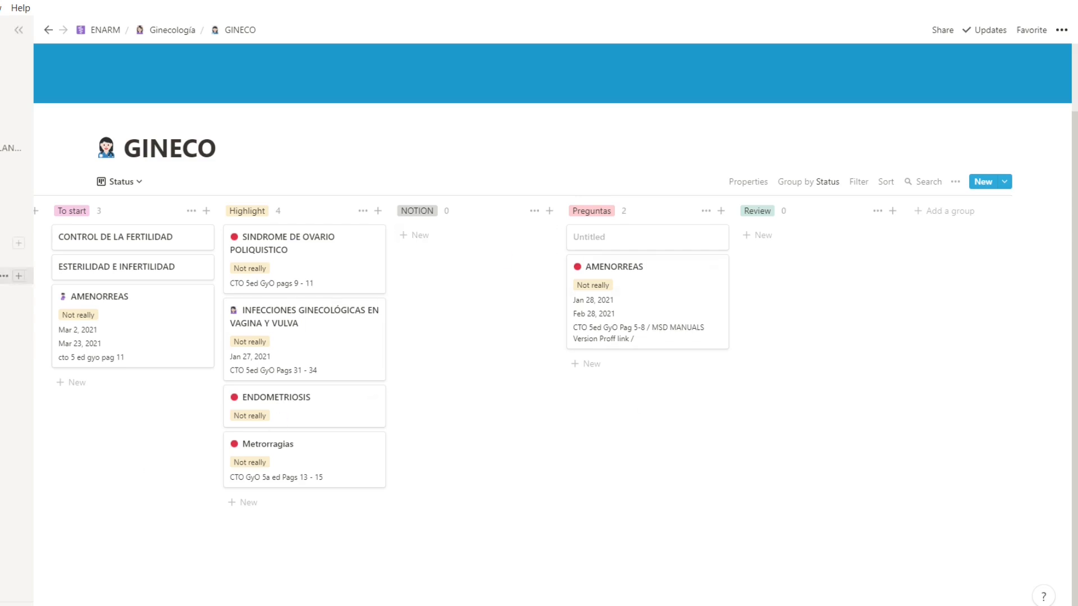
Open the ENARM gallery, look over the MY PLACE page, and return to ENARM
{"action": "left_click", "coordinate": [17, 292]}
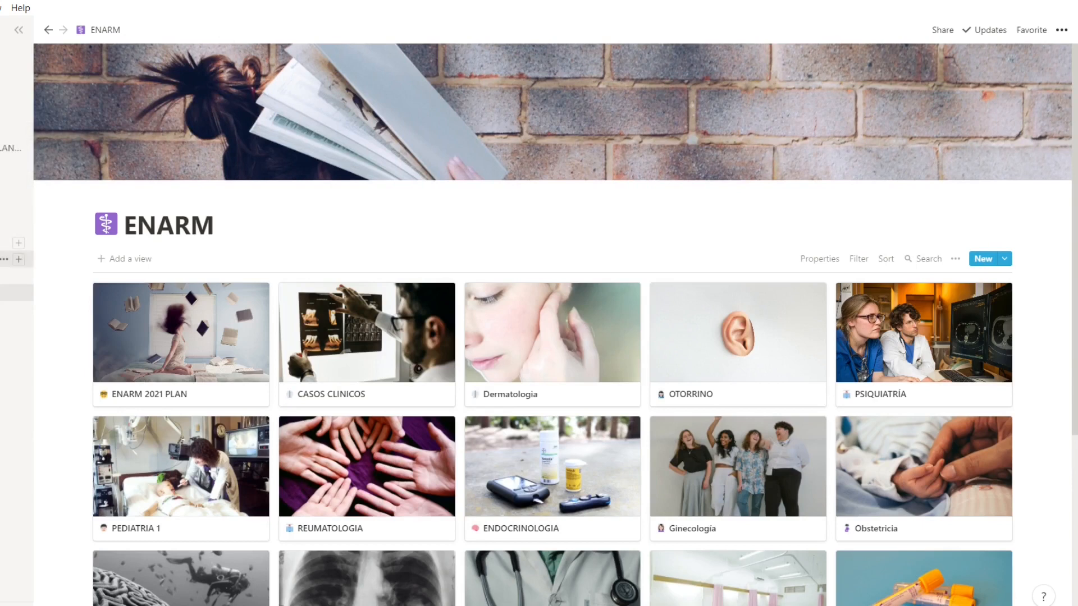
{"action": "key", "text": "alt+Left"}
{"action": "scroll", "coordinate": [595, 272], "scroll_direction": "down", "scroll_amount": 5}
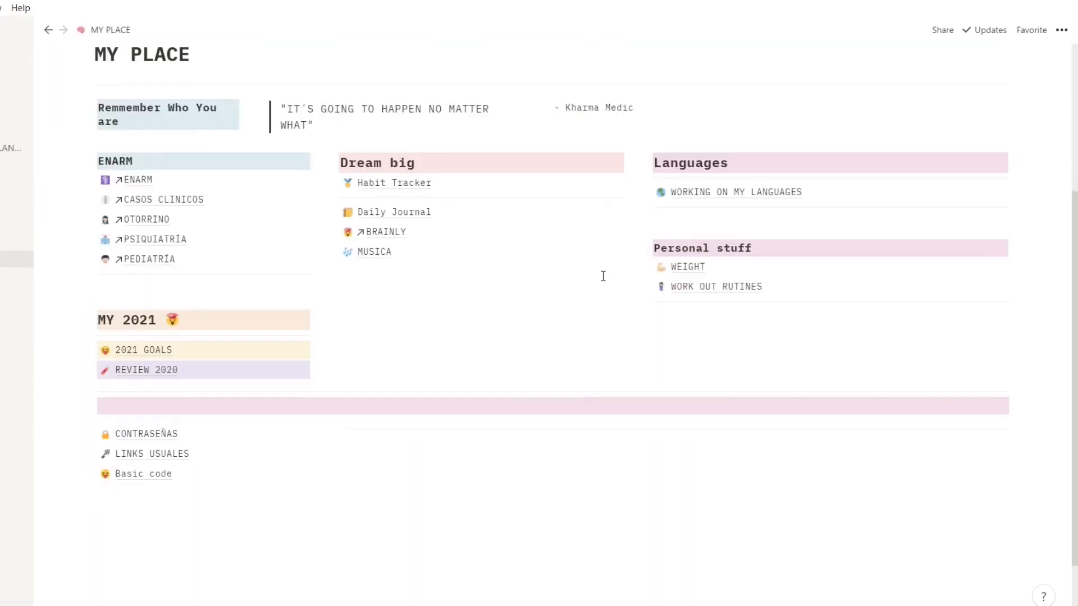
{"action": "scroll", "coordinate": [609, 298], "scroll_direction": "up", "scroll_amount": 3}
{"action": "scroll", "coordinate": [574, 453], "scroll_direction": "up", "scroll_amount": 2}
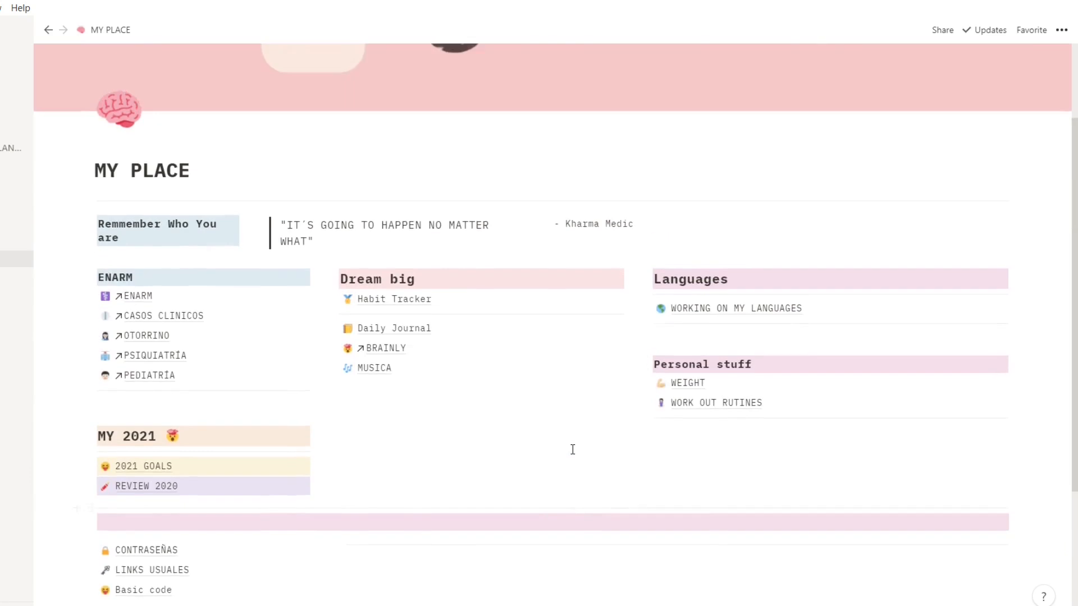
{"action": "key", "text": "alt+Right"}
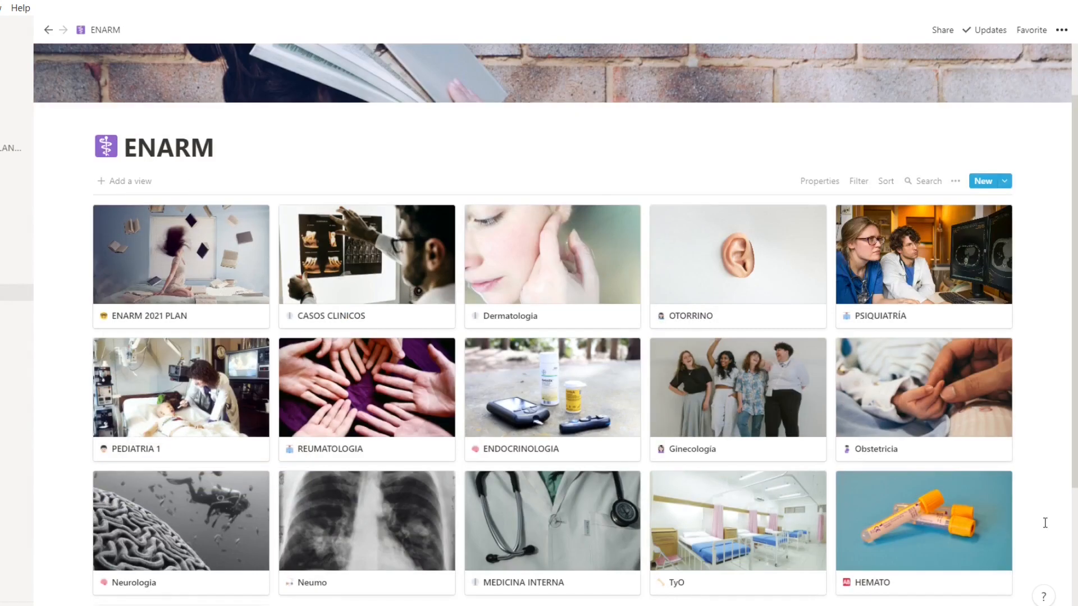